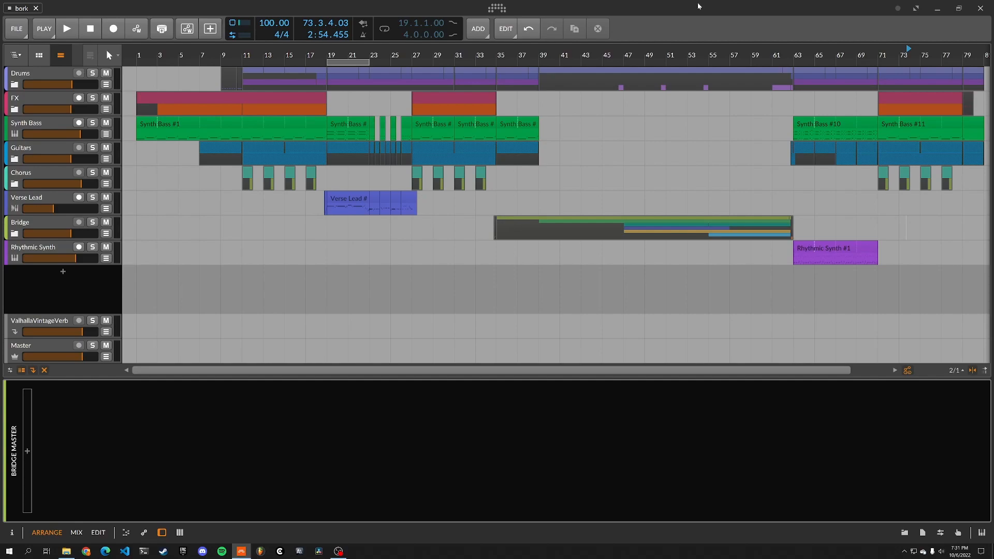
Expand the FX group, solo the Bleep Bloop track and listen to it from the start of the arrangement
click(15, 109)
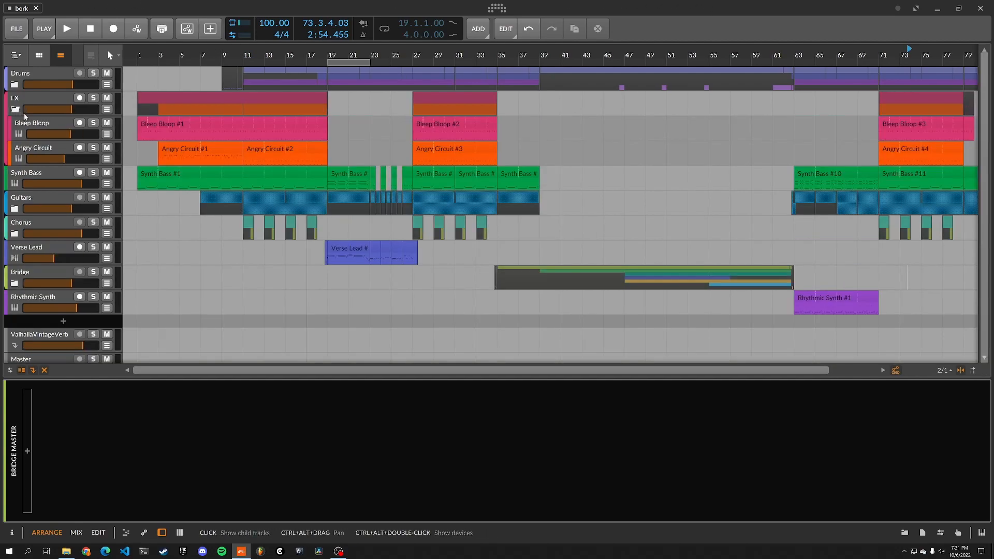
click(90, 31)
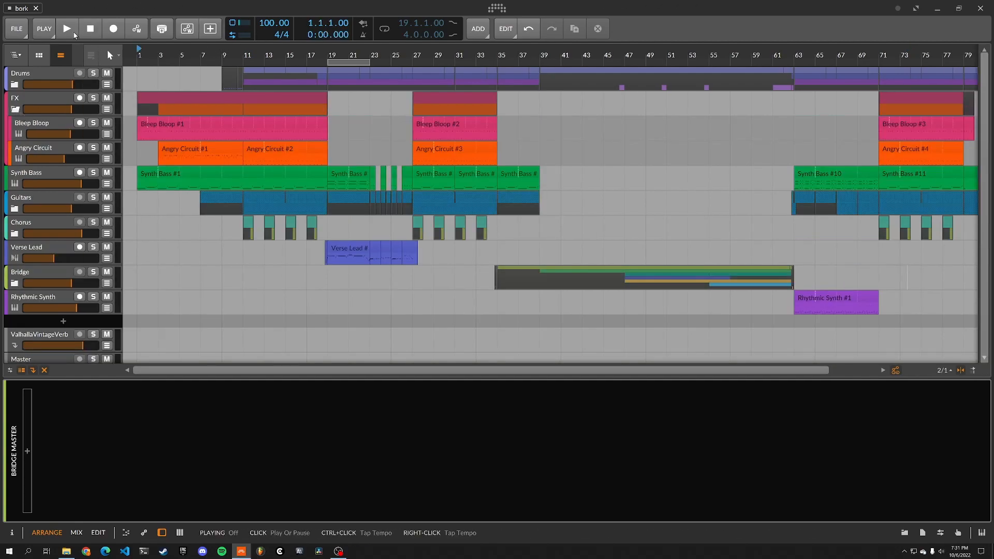
click(51, 123)
click(41, 488)
key(space)
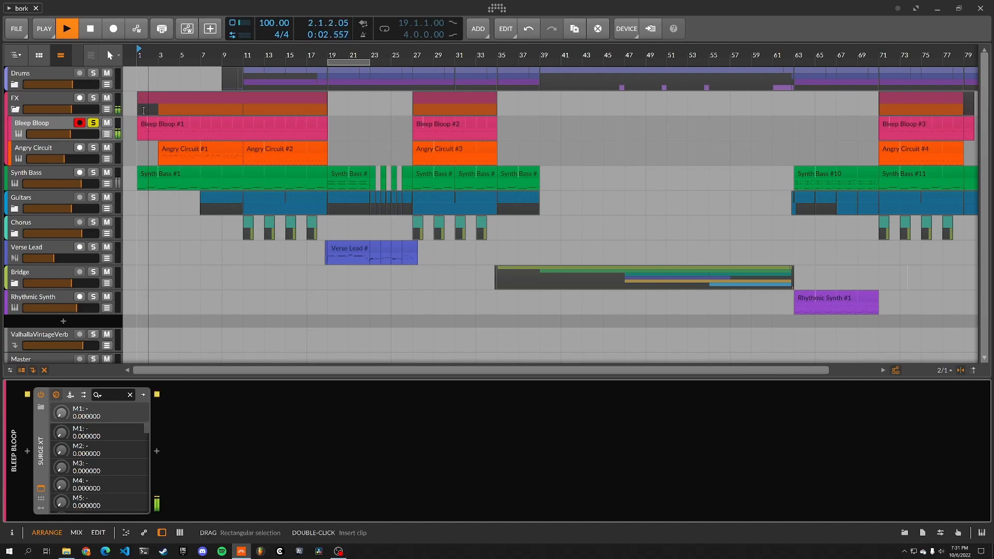
click(88, 31)
click(88, 32)
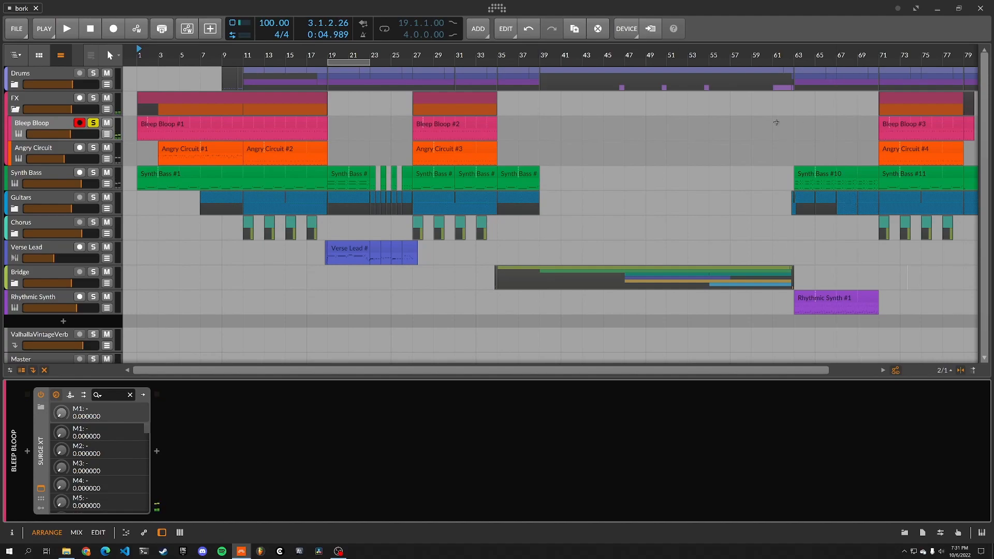
Show the notes of the Bleep Bloop #1 clip and play it briefly from the start
click(152, 124)
click(67, 29)
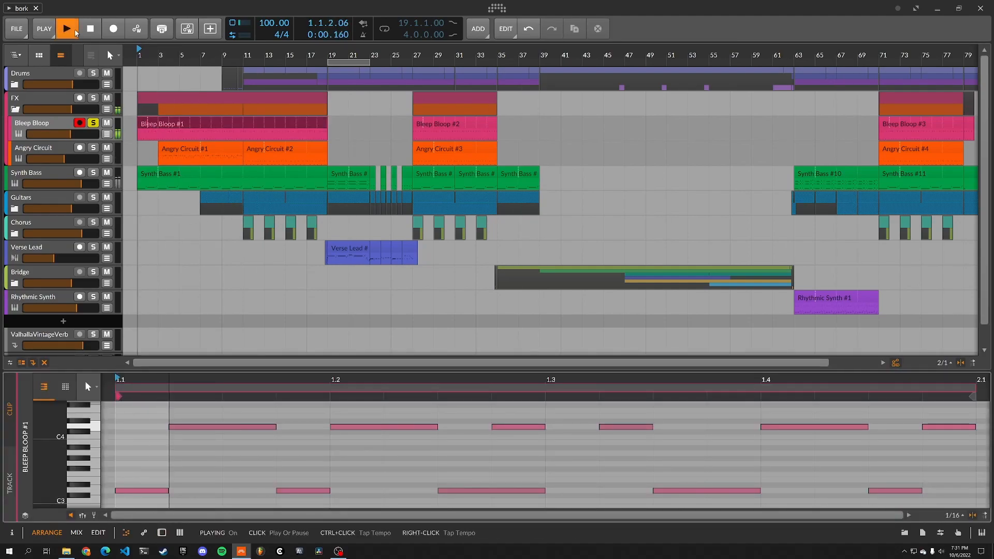
click(91, 29)
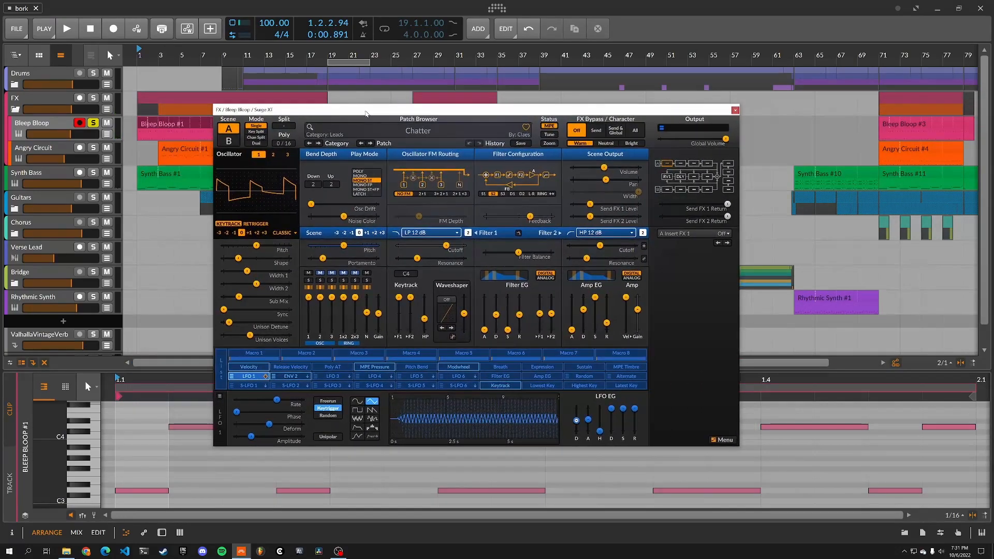
Examine the Chatter patch in Bleep Bloop's Surge XT window, moving the window as needed, and close it
drag(366, 114, 413, 122)
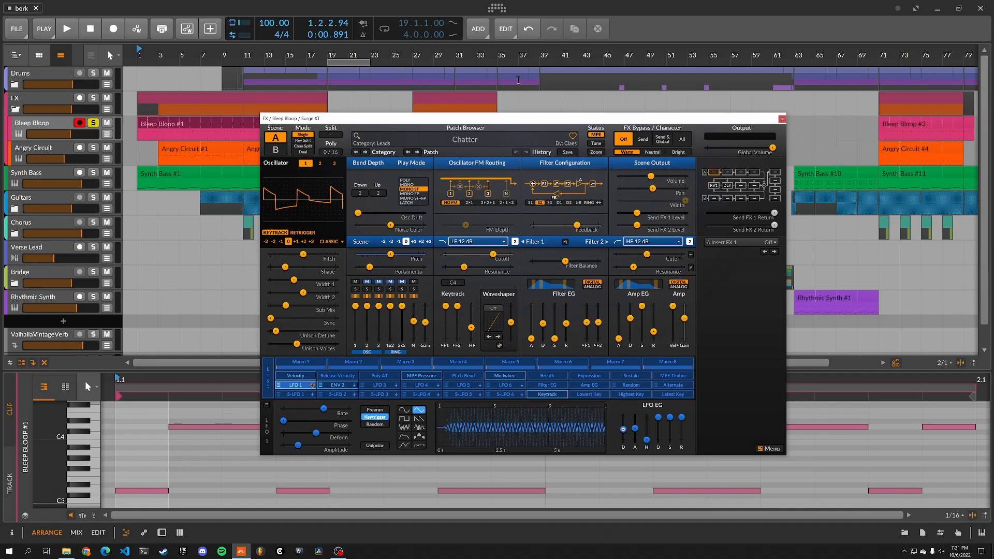
drag(588, 120, 600, 117)
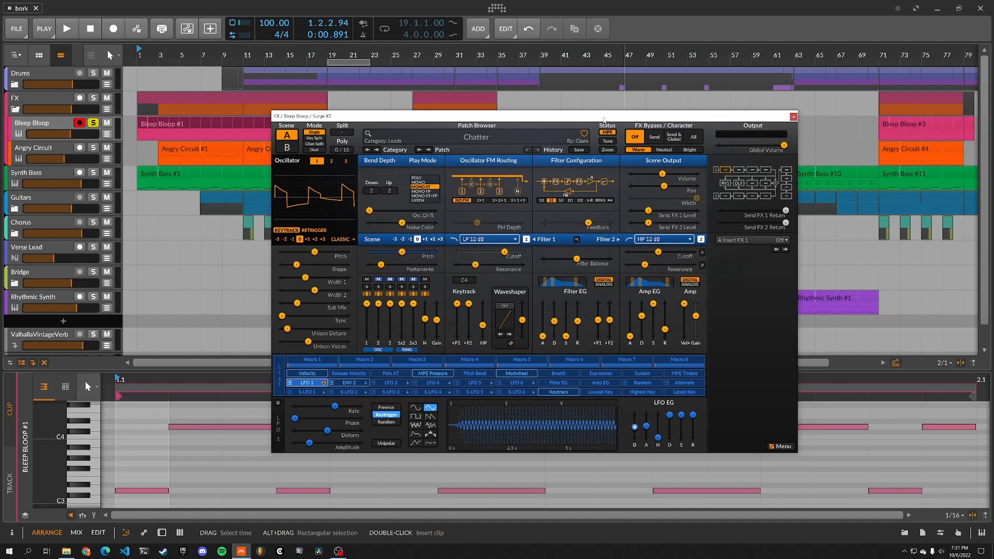
drag(606, 118, 590, 117)
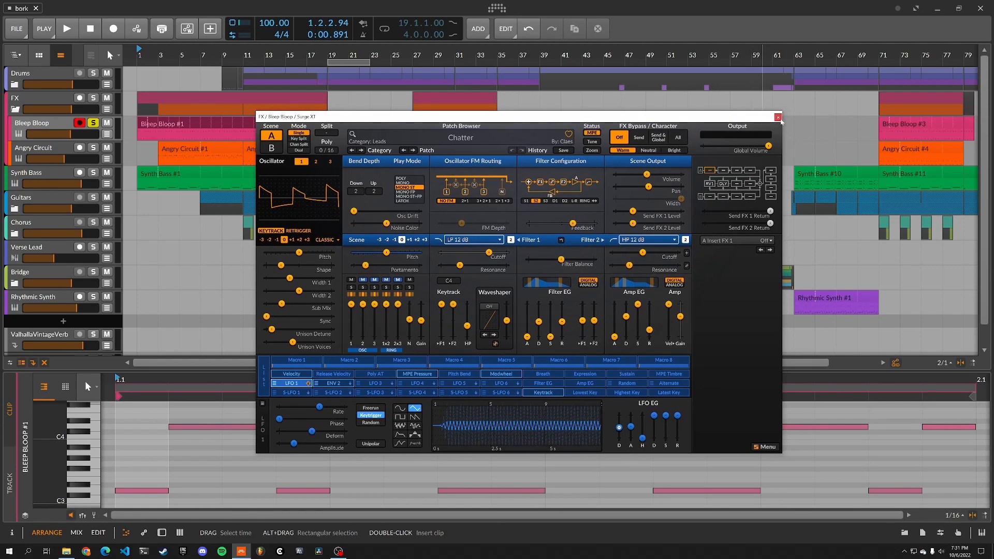
click(778, 118)
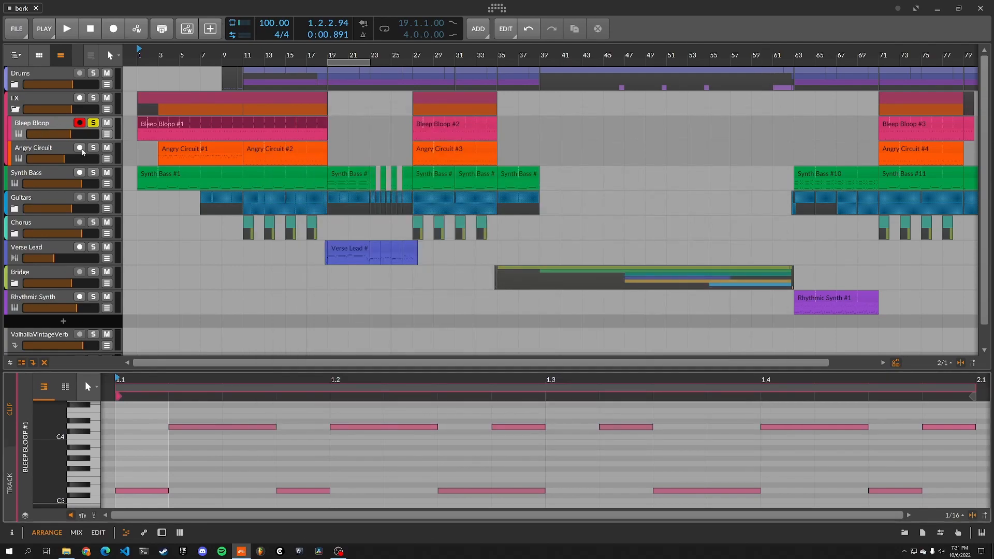
Solo the Angry Circuit track and play its first clip with the notes shown in an enlarged editor
click(92, 149)
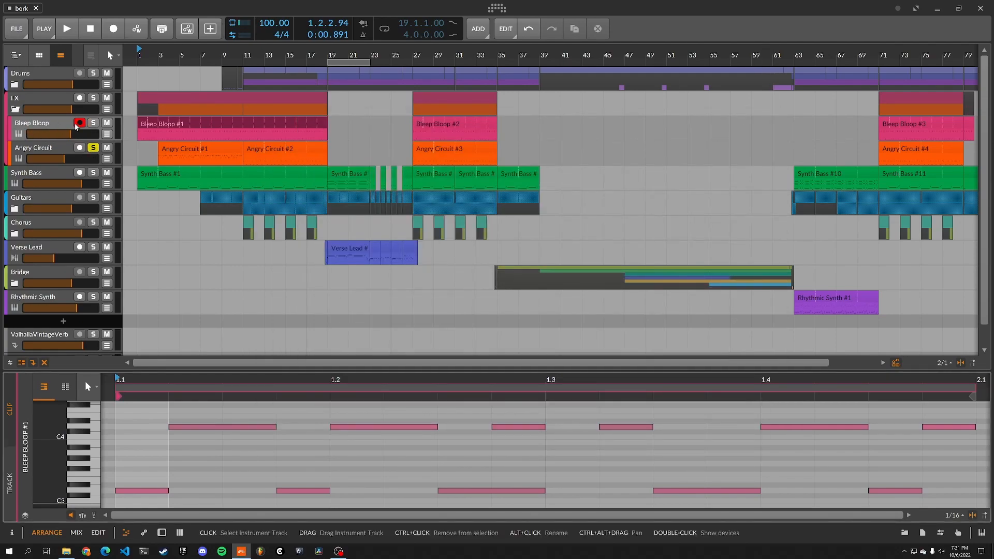
click(193, 149)
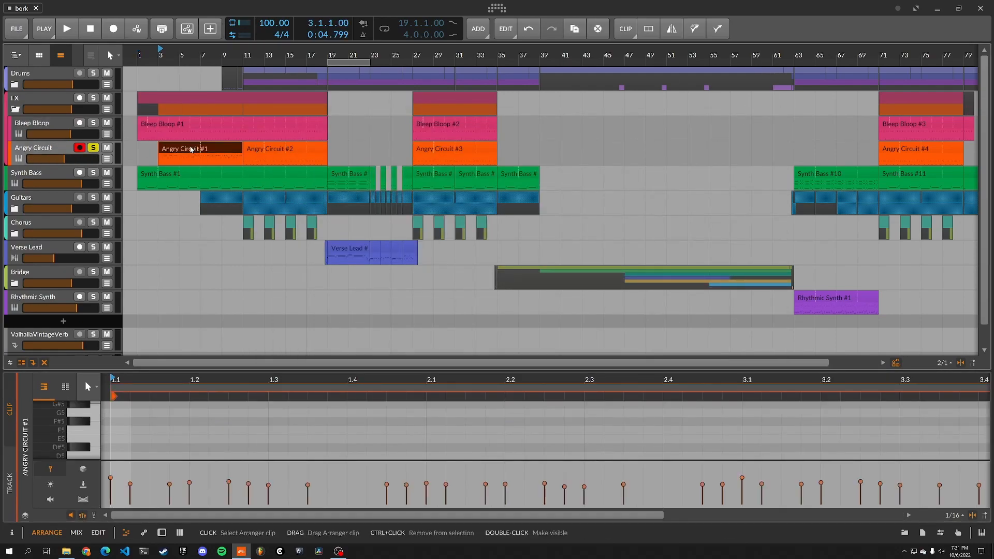
drag(564, 369, 565, 310)
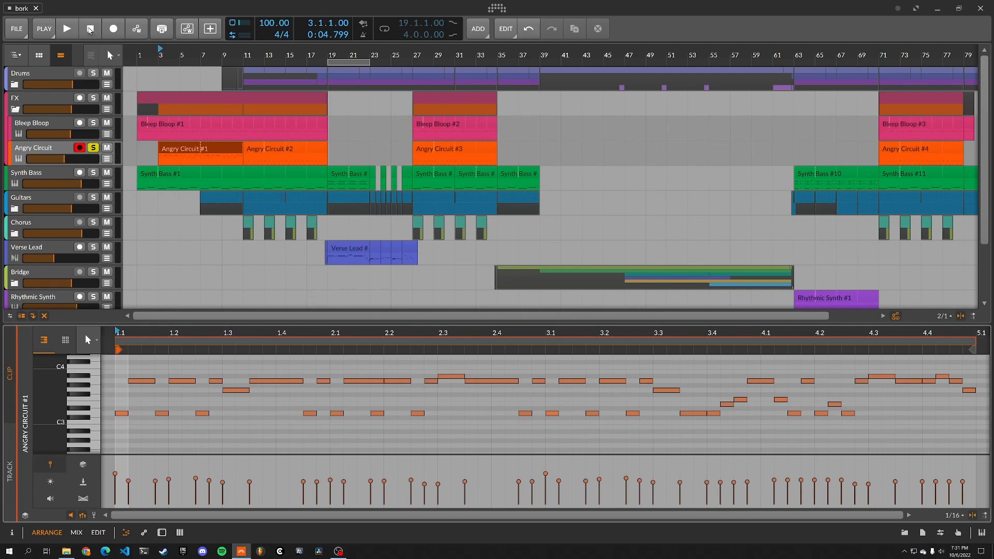
click(69, 29)
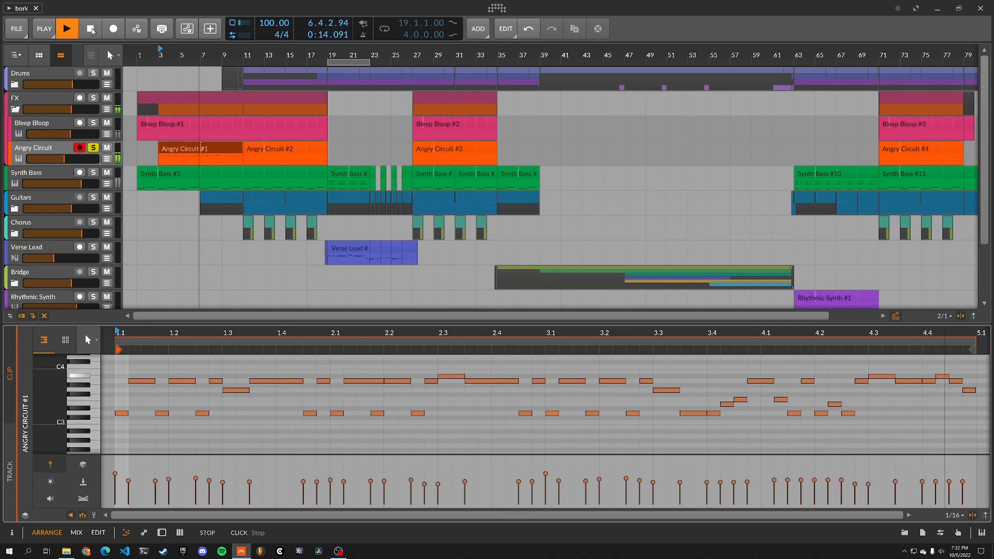
click(91, 29)
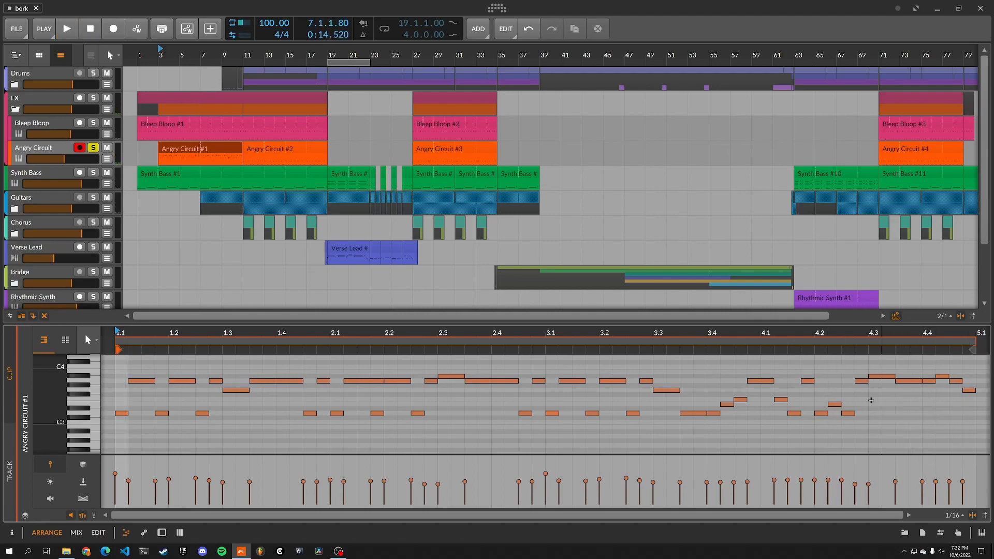
Open Angry Circuit's Poly Grid patch with all its modules in view and listen to it briefly
double_click(49, 150)
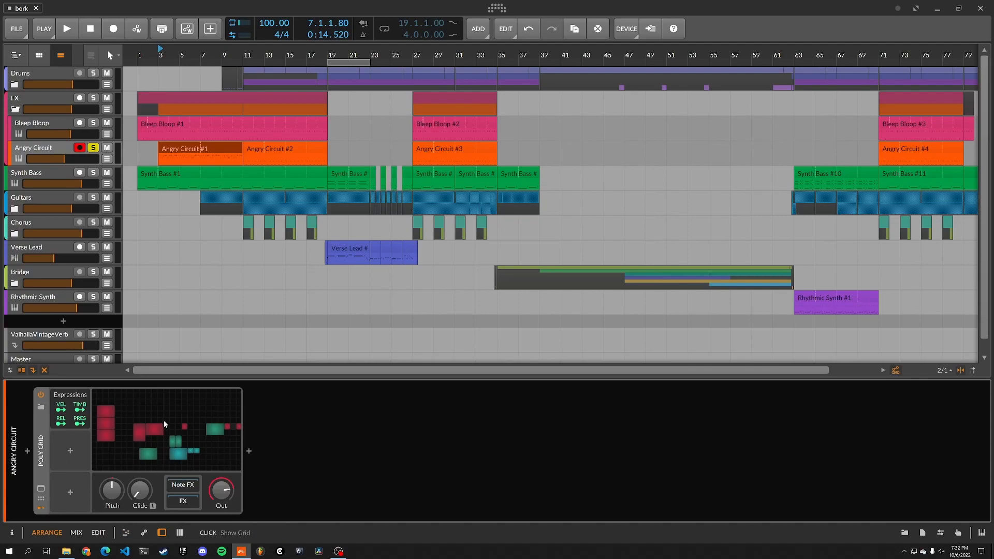
click(164, 421)
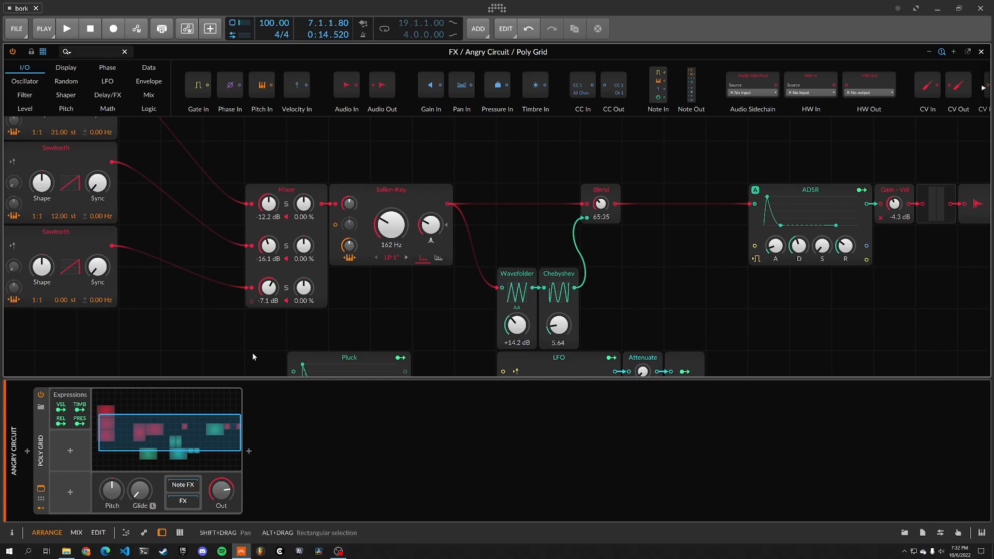
scroll(252, 353, down, 3)
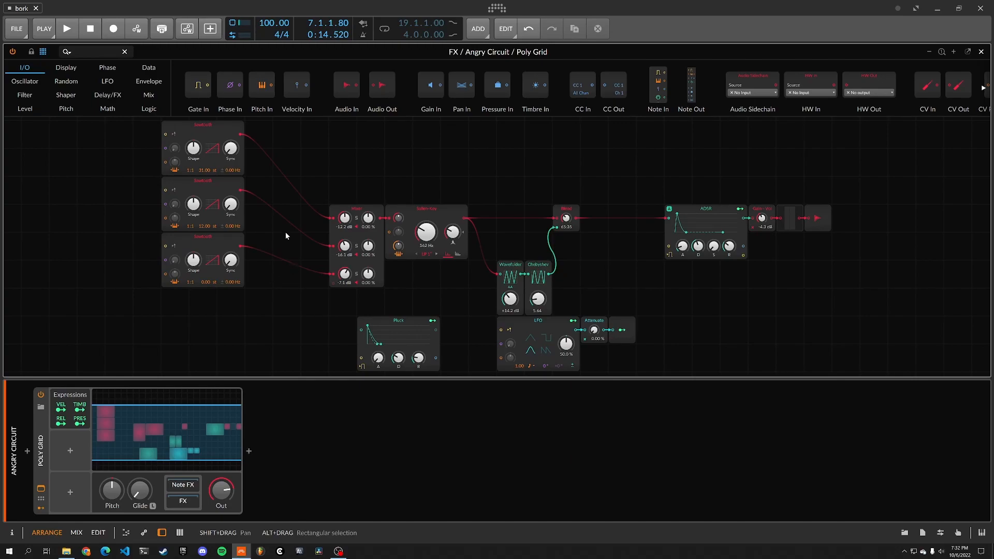
key(space)
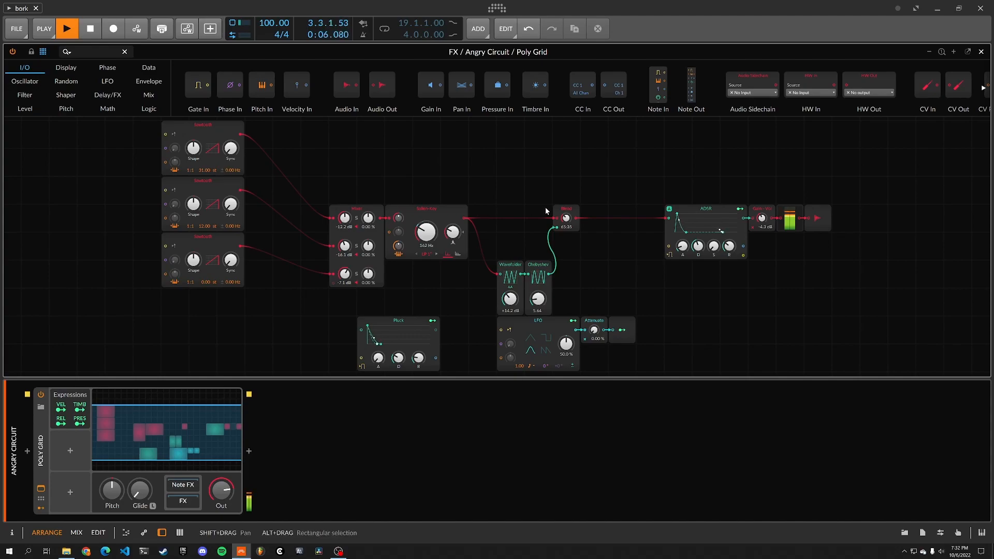
key(space)
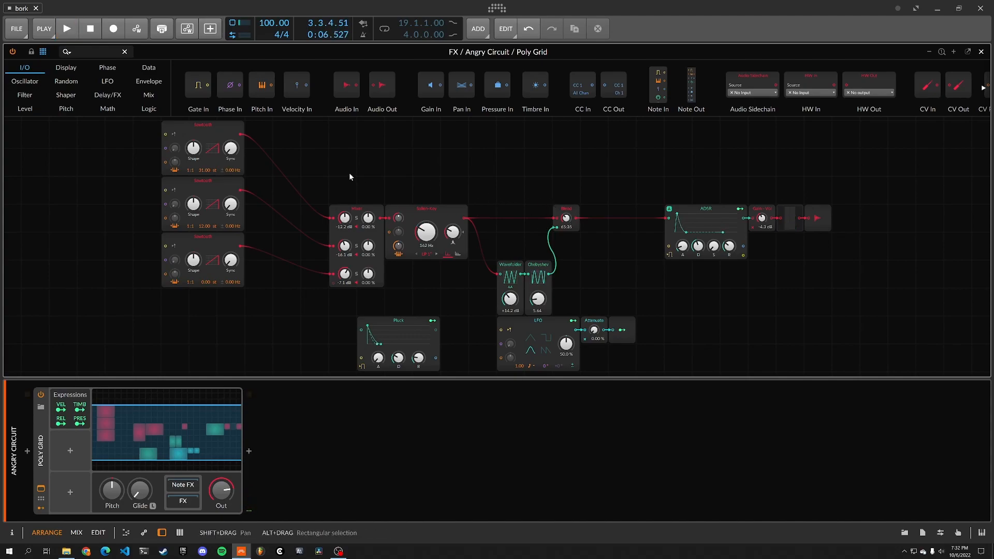
Examine the Wavefolder and Chebyshev modules in the Poly Grid patch, listen to the sound, and close the grid editor
scroll(492, 172, down, 1)
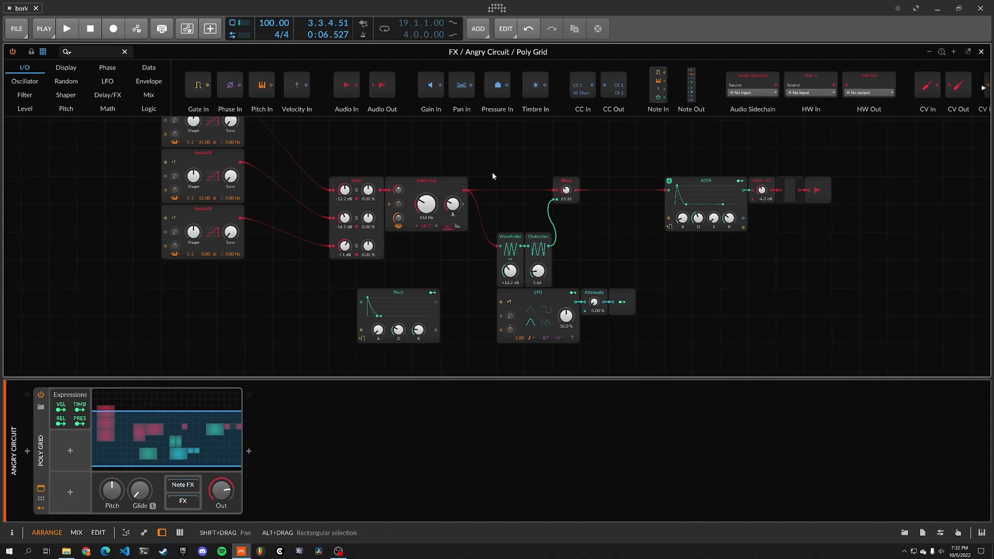
click(513, 240)
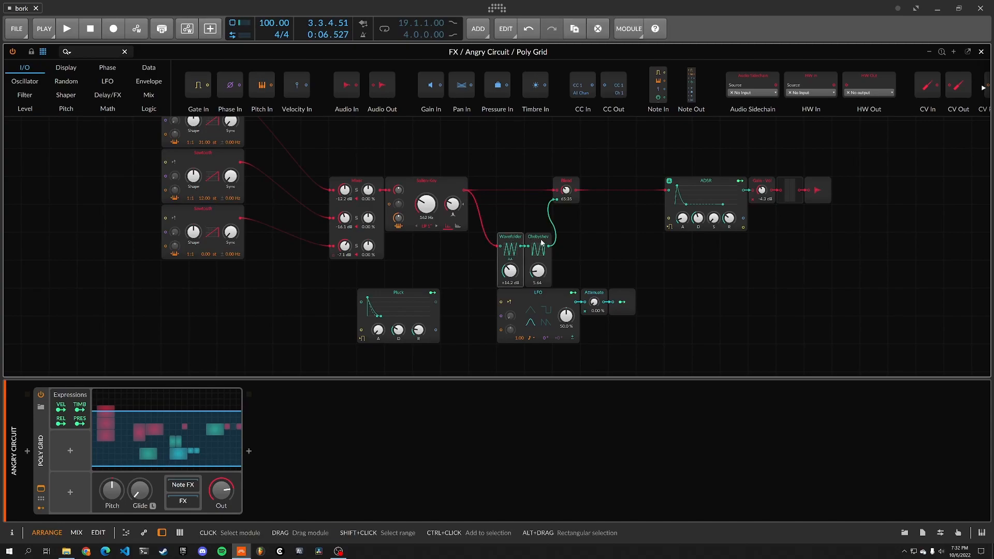
click(539, 241)
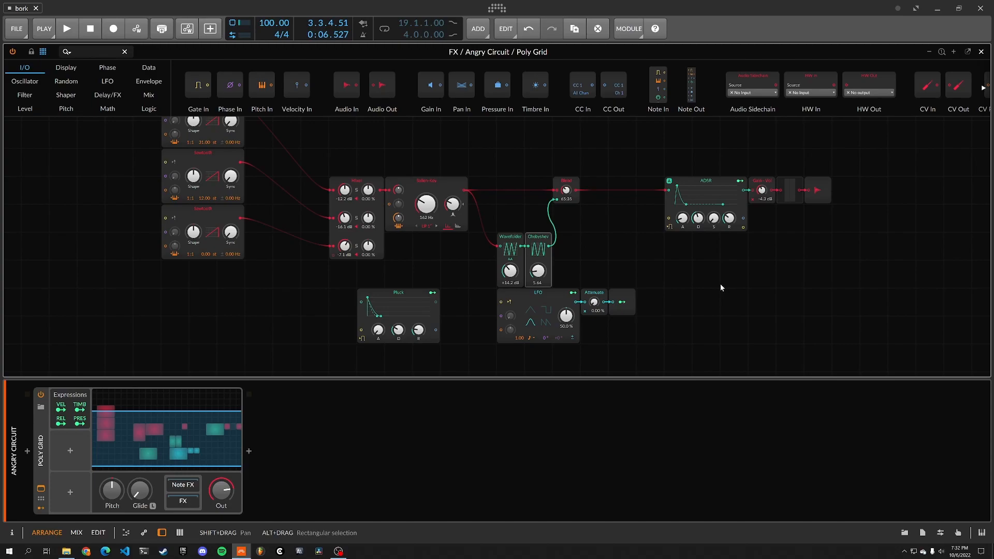
key(space)
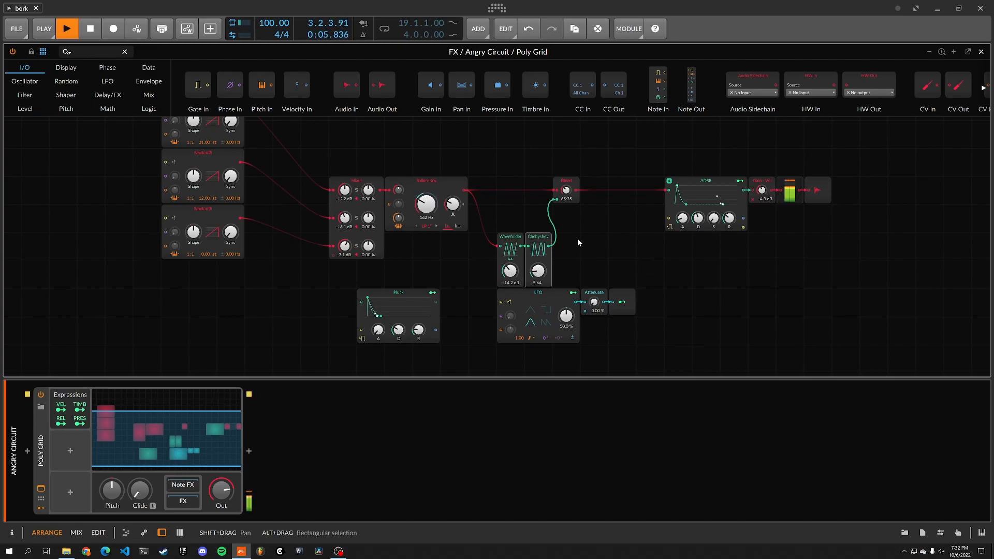
key(space)
click(982, 52)
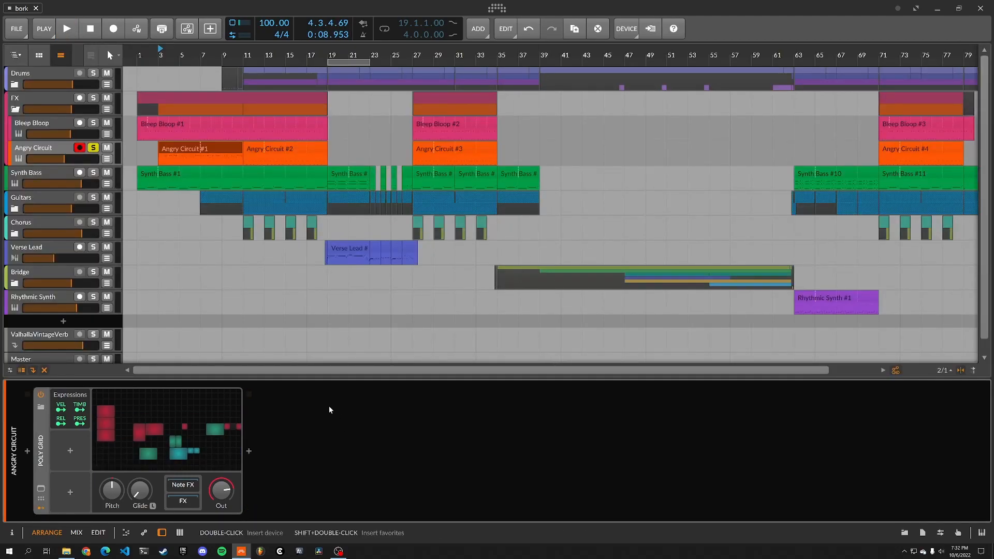
Solo the Synth Bass track, show the notes of its first clip and play it from the start
double_click(152, 175)
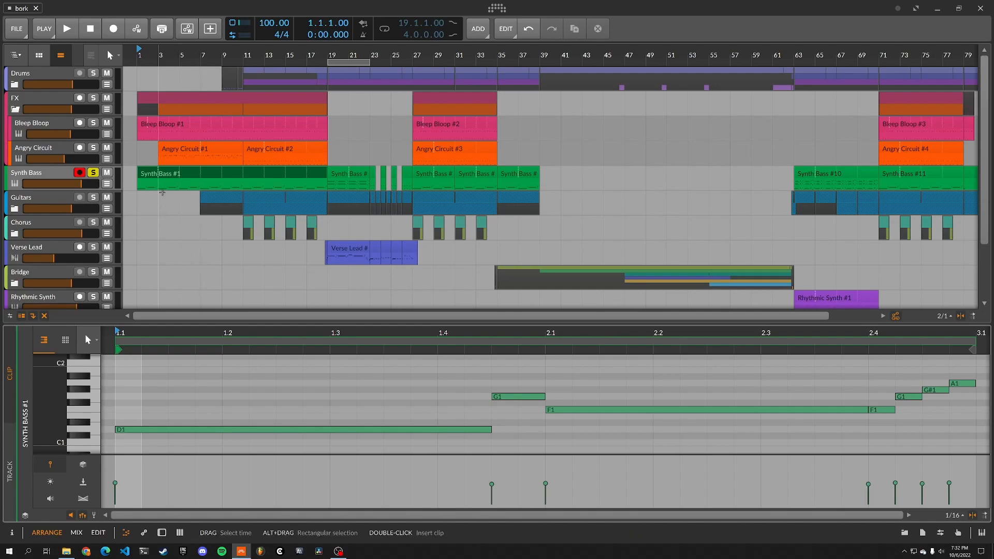
click(153, 175)
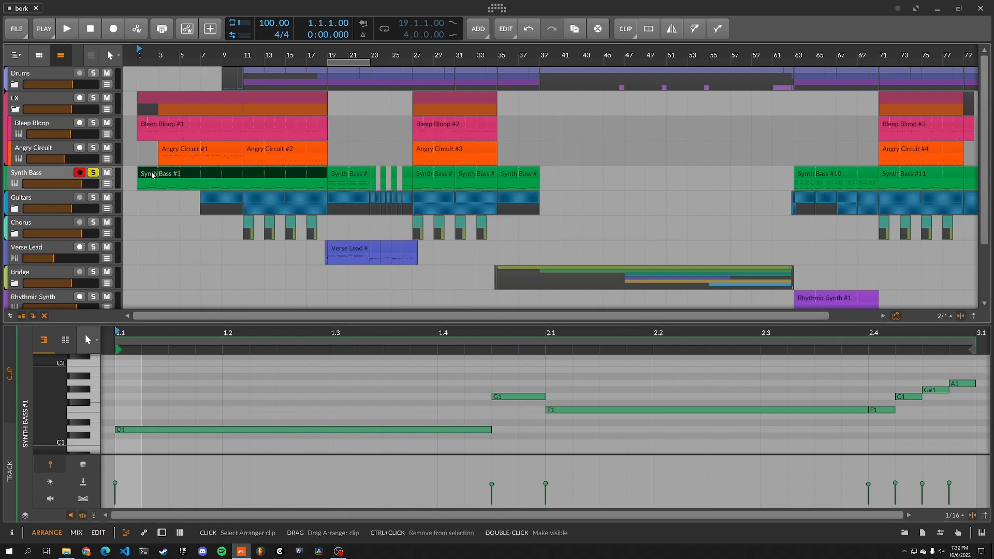
key(space)
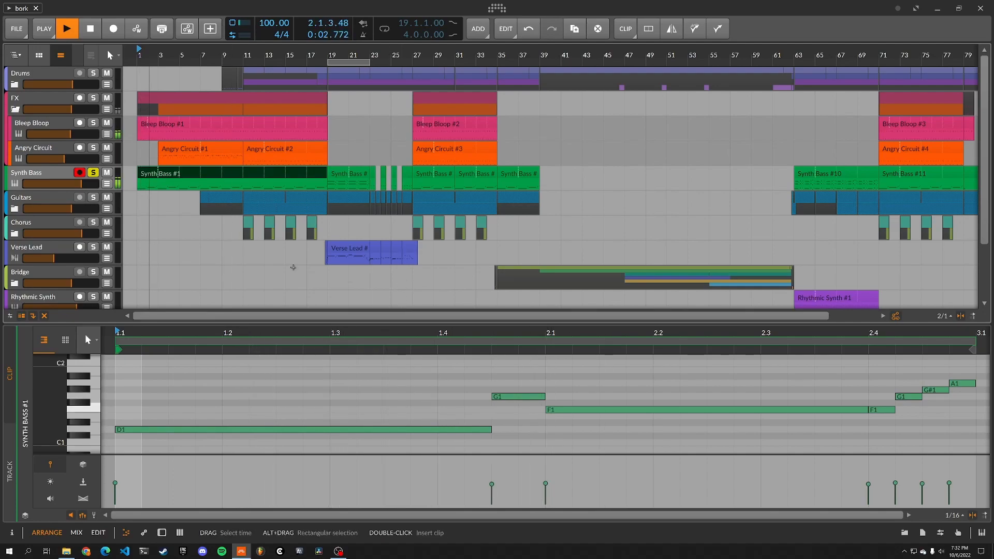
Show the Synth Bass devices, stop playback, and examine the Synth Brass 2 patch in Surge XT before closing its window
double_click(23, 186)
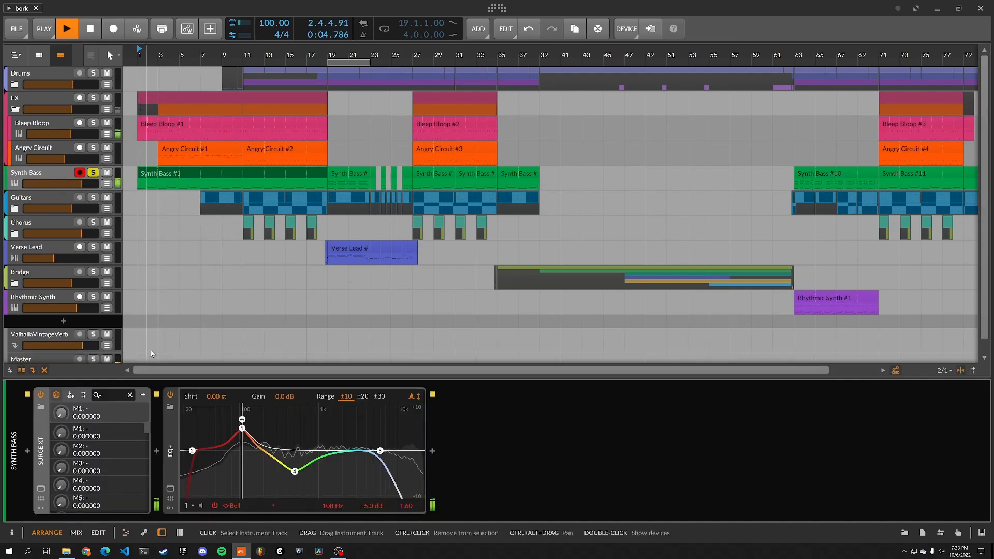
key(space)
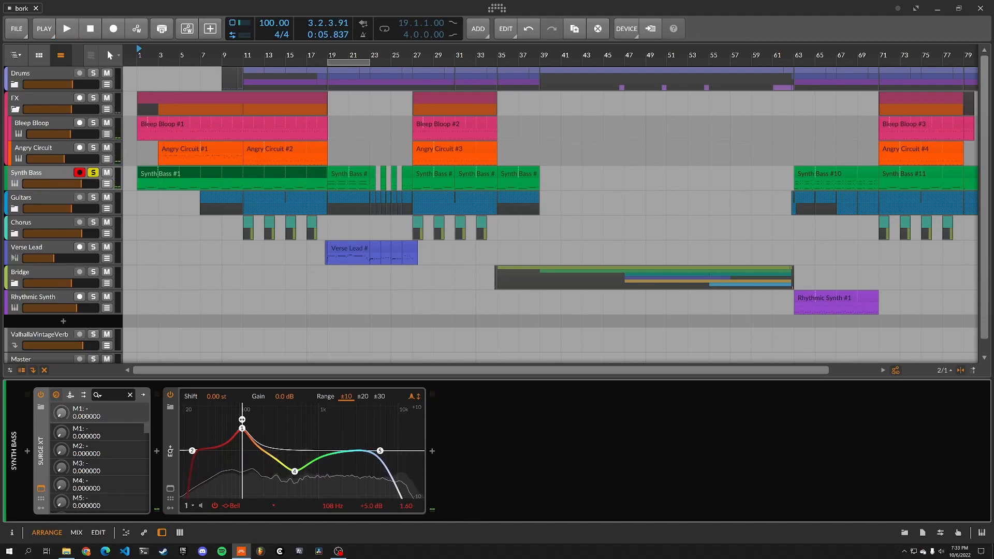
click(40, 488)
drag(637, 93, 396, 80)
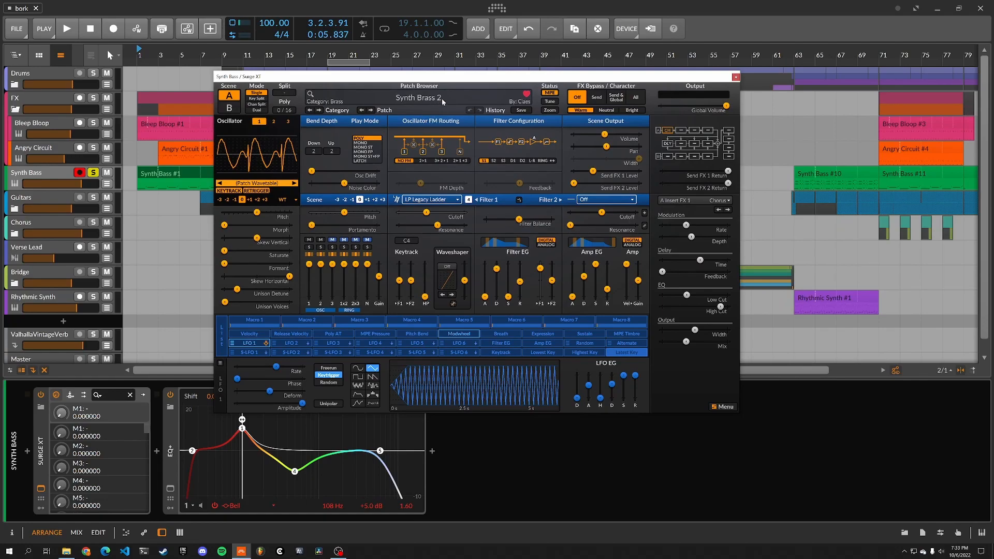
drag(623, 77, 648, 87)
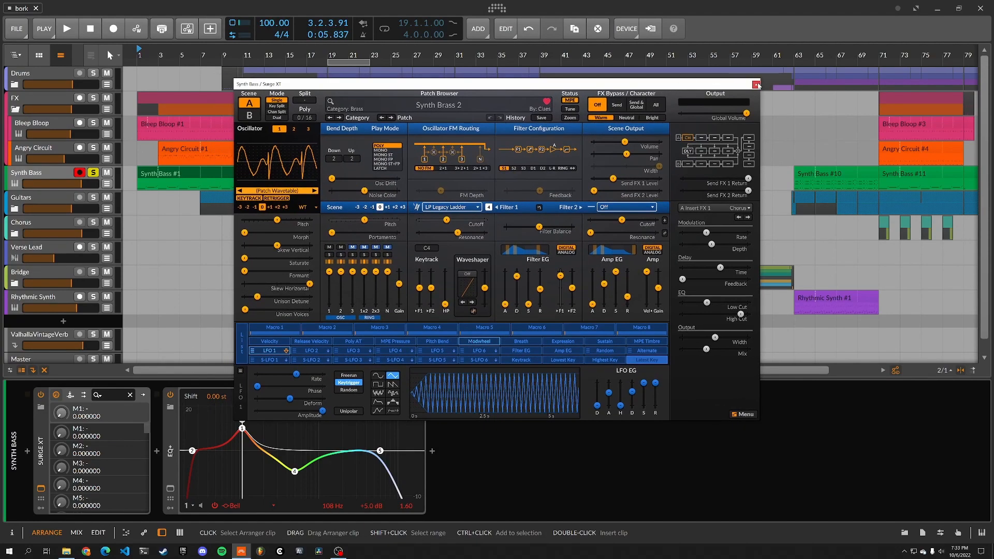
click(756, 85)
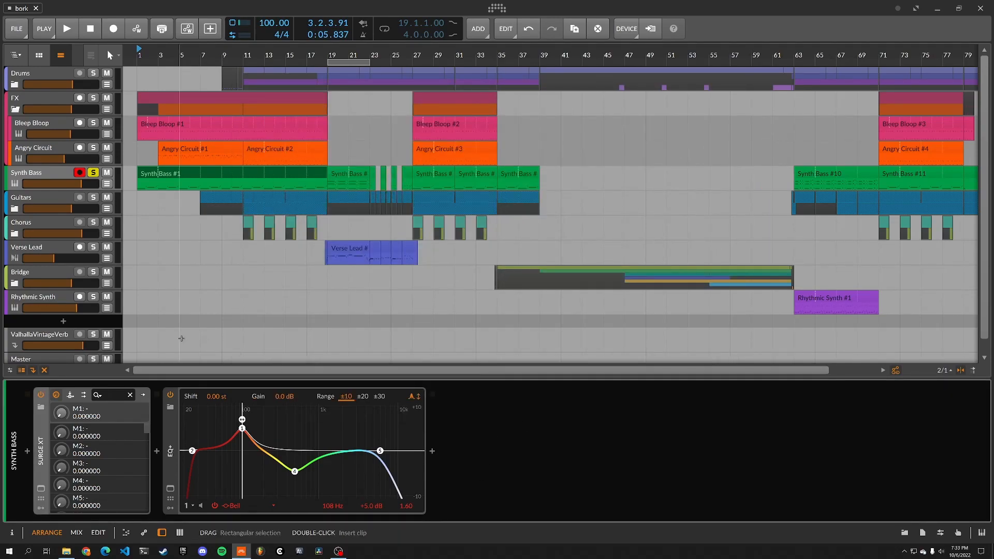
Play the soloed Synth Bass, compare it with EQ+ bypassed and active, stop, and inspect EQ bands 4 and 5
click(73, 32)
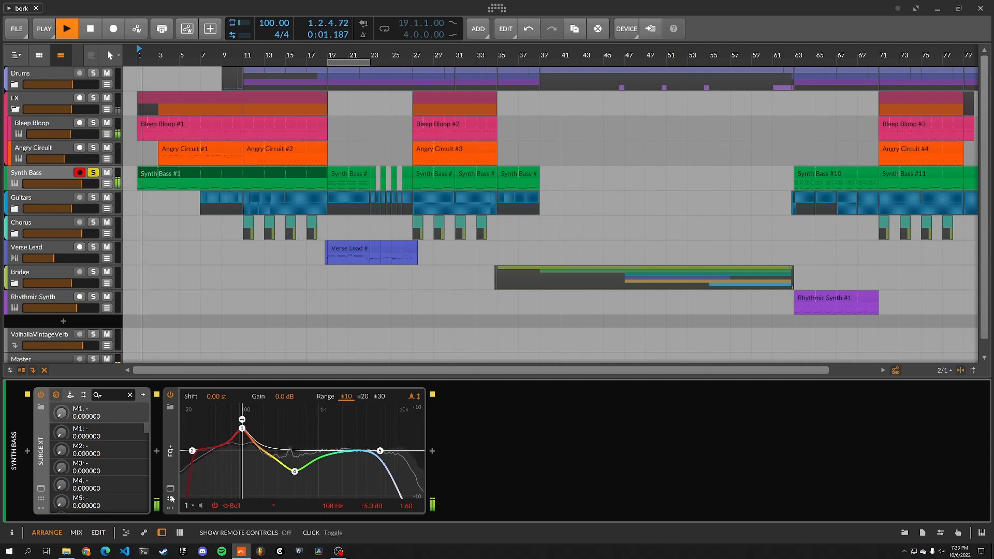
click(171, 395)
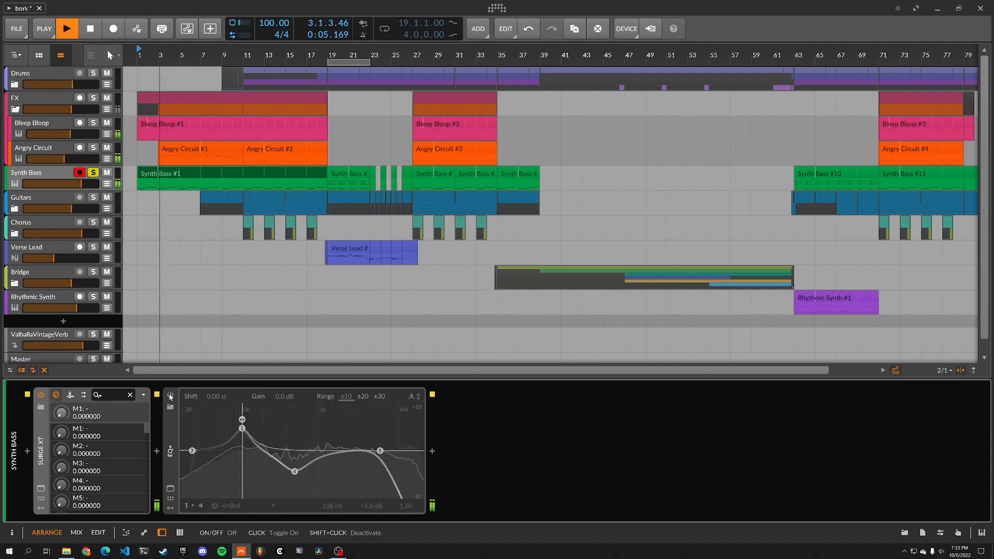
click(171, 395)
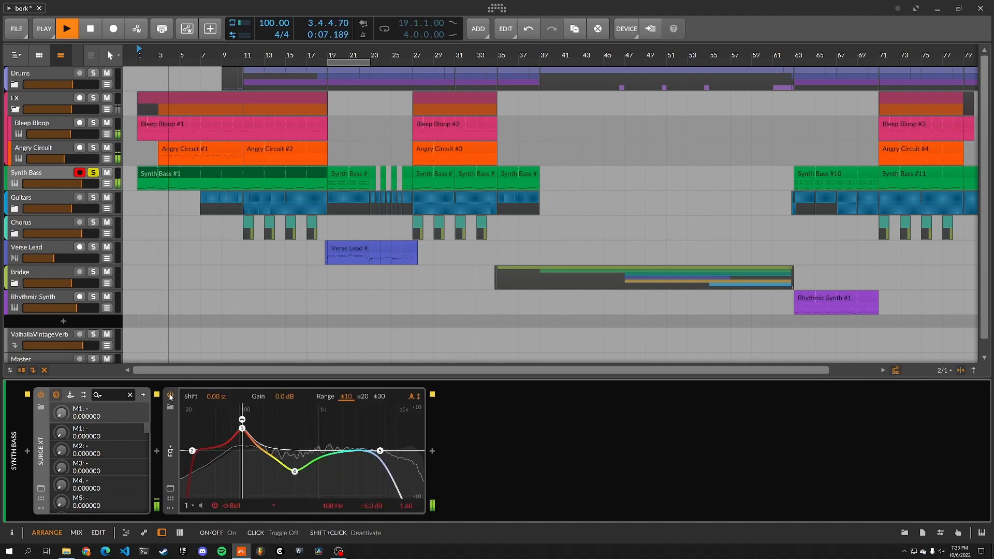
click(171, 395)
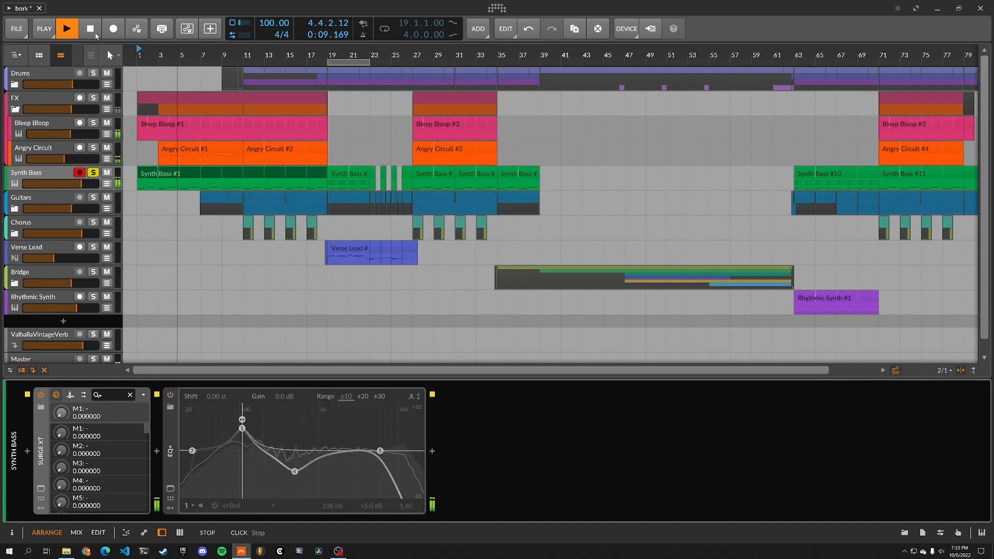
click(171, 395)
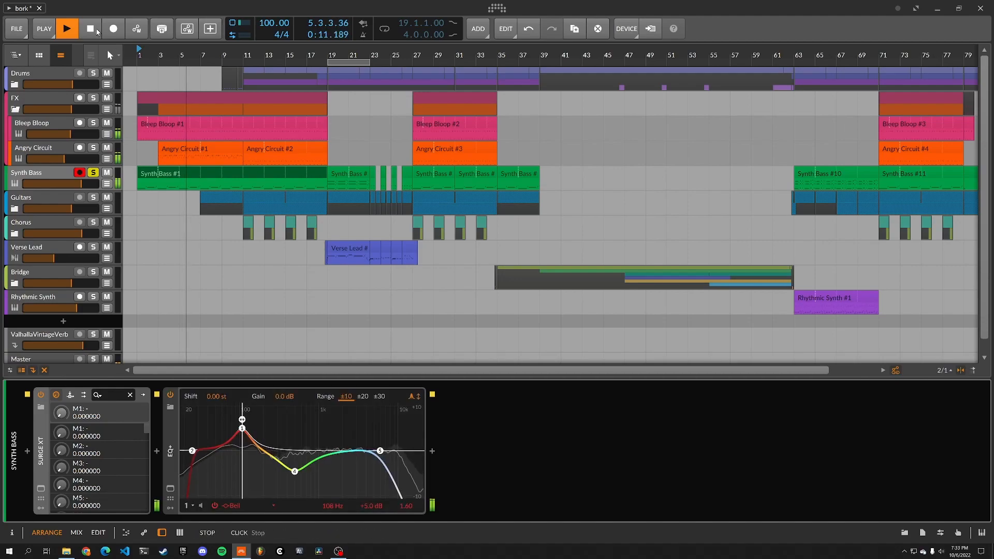
key(space)
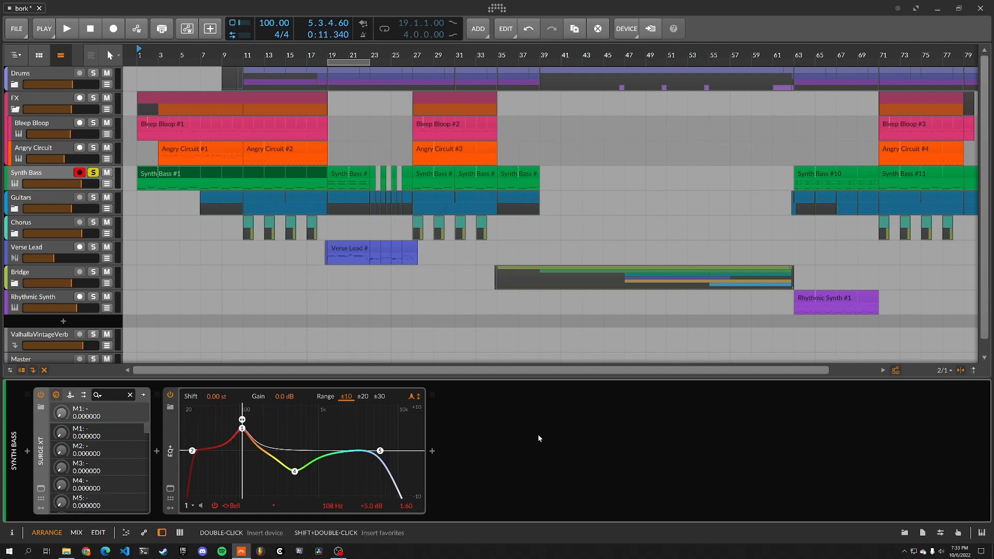
click(294, 472)
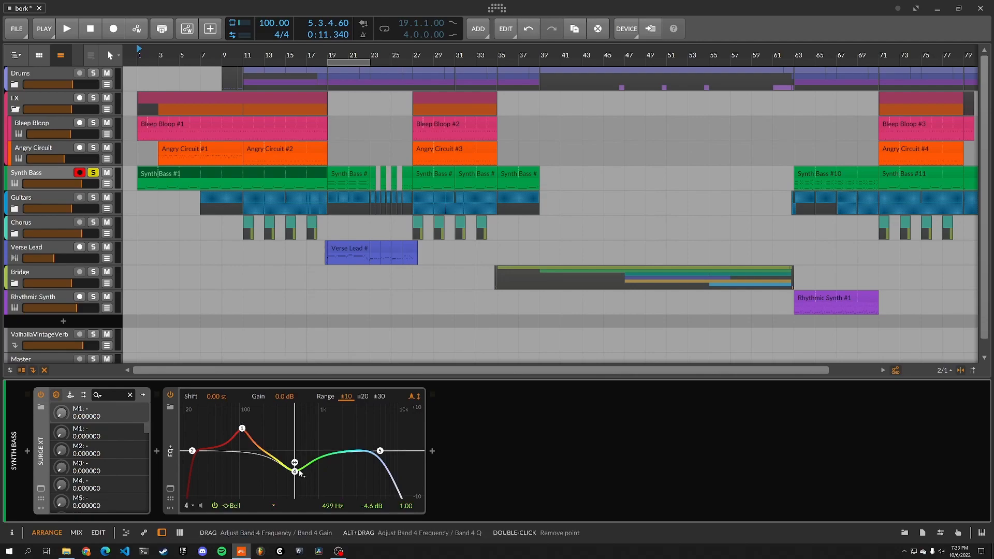
click(381, 452)
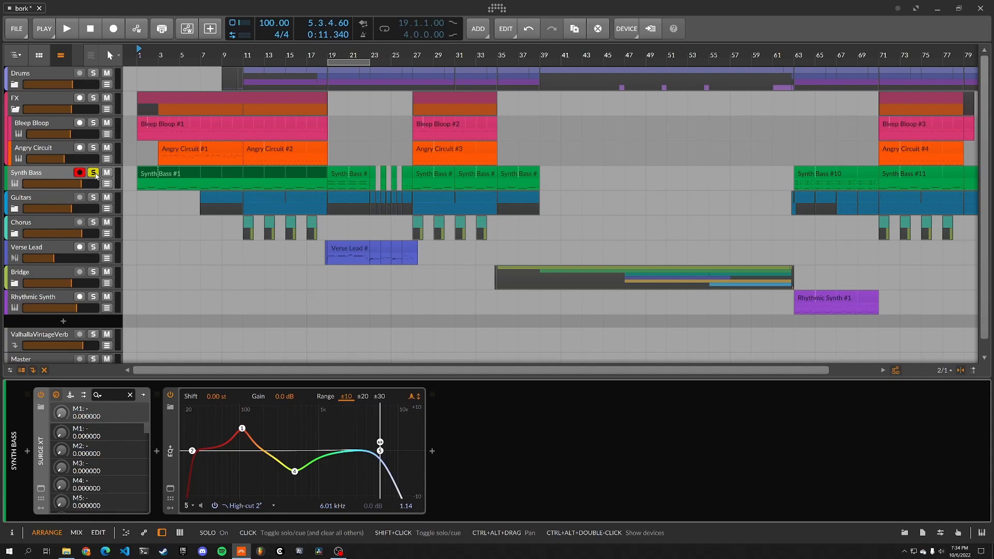
Unsolo the Synth Bass track, play the full mix for a few bars, and stop playback
click(93, 172)
key(space)
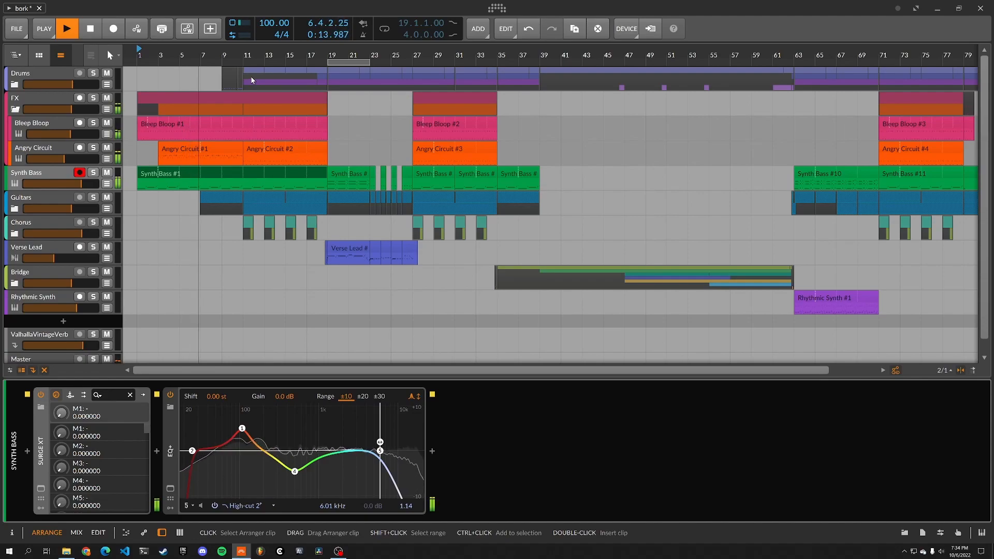
click(96, 33)
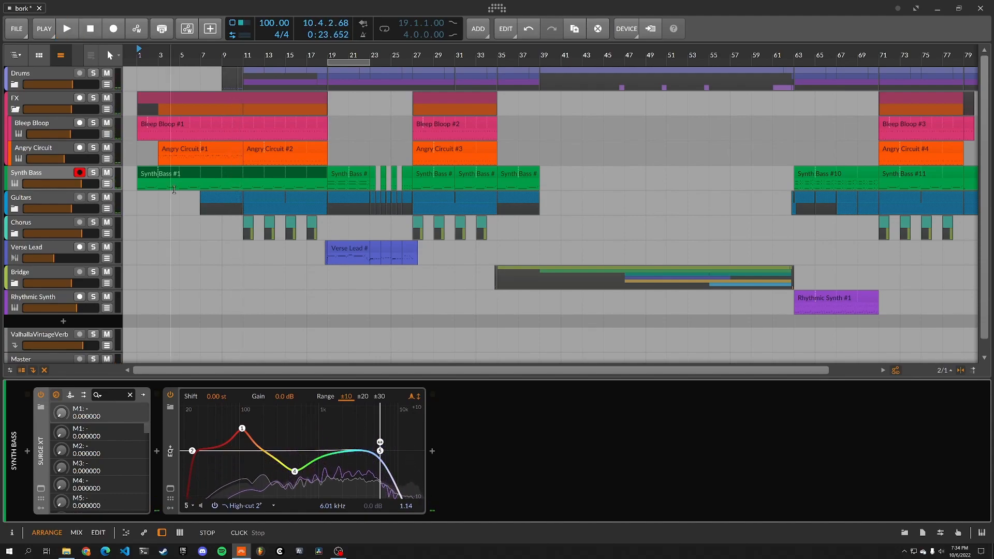
Expand the Drums group, show the notes of the first Irrupt Kit 5 clip, and play it briefly
click(36, 199)
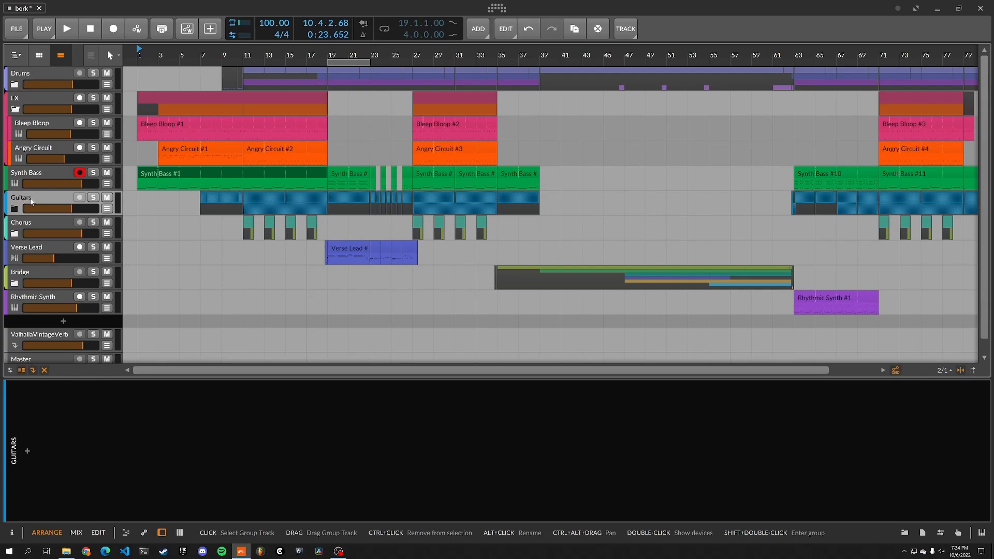
click(15, 84)
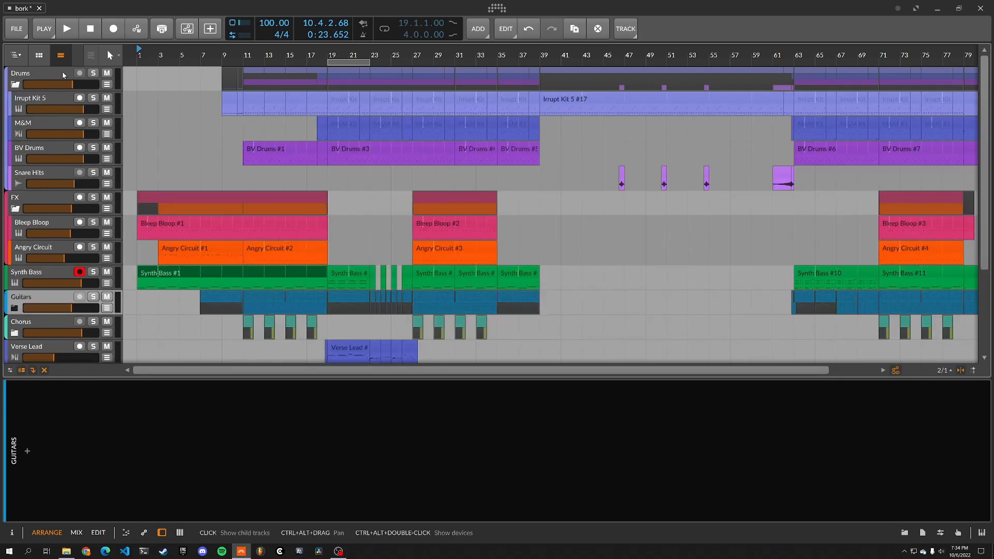
click(229, 101)
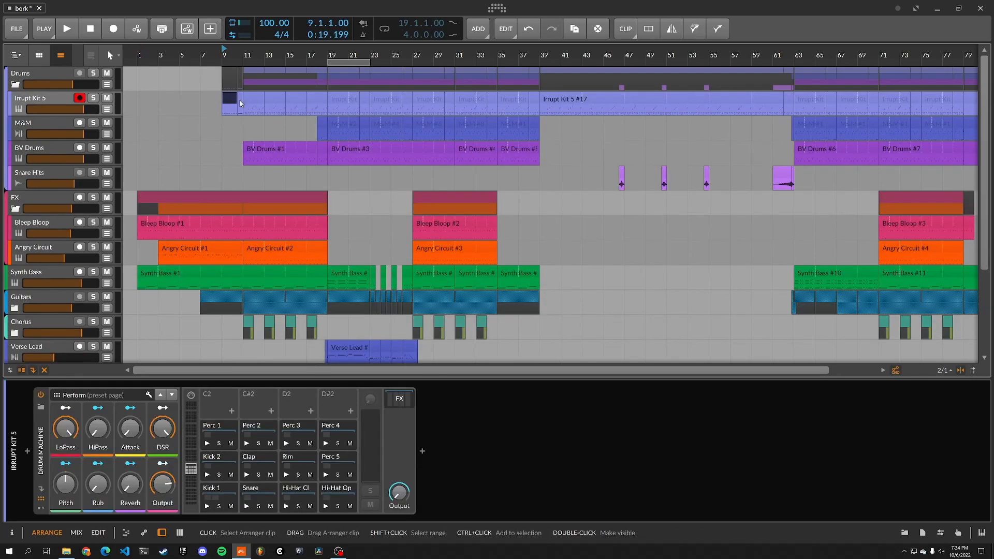
double_click(229, 100)
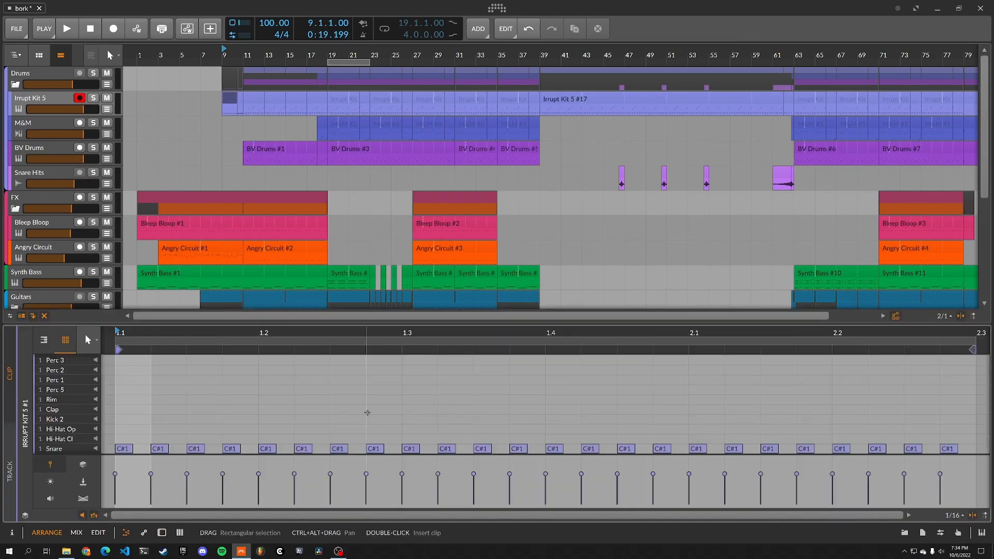
key(space)
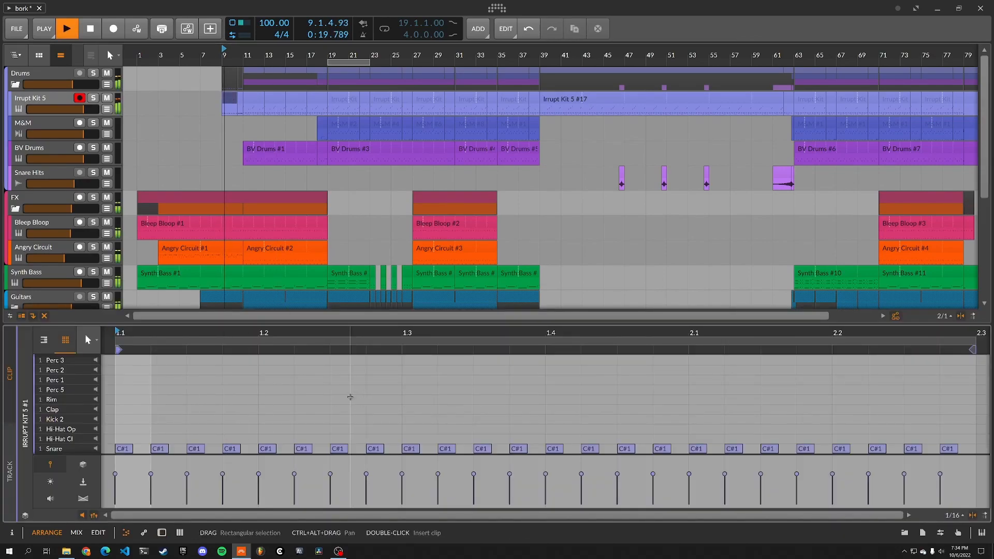
key(space)
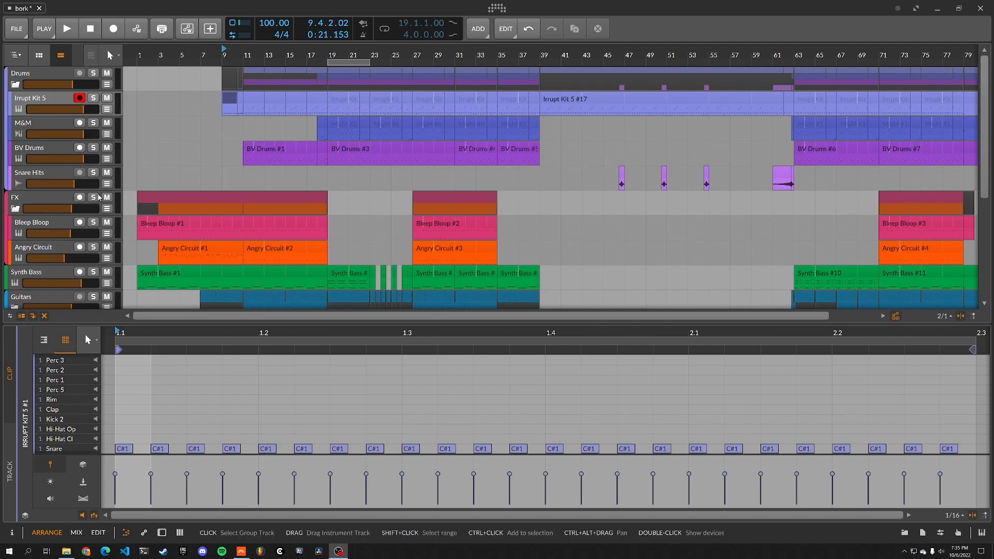
Collapse the FX group and play the unsoloed mix from the first Irrupt Kit 5 clip at bar 9, then stop
click(15, 209)
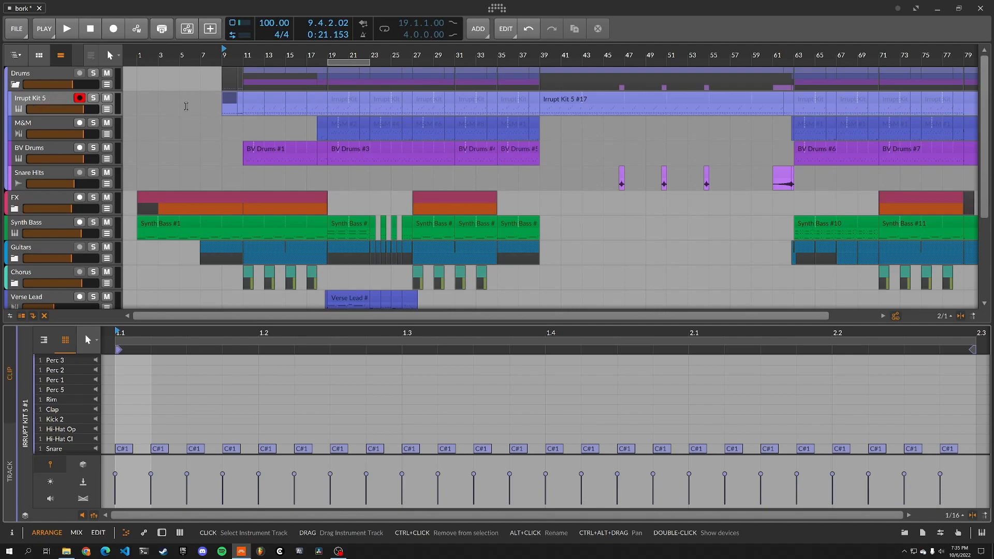
click(93, 98)
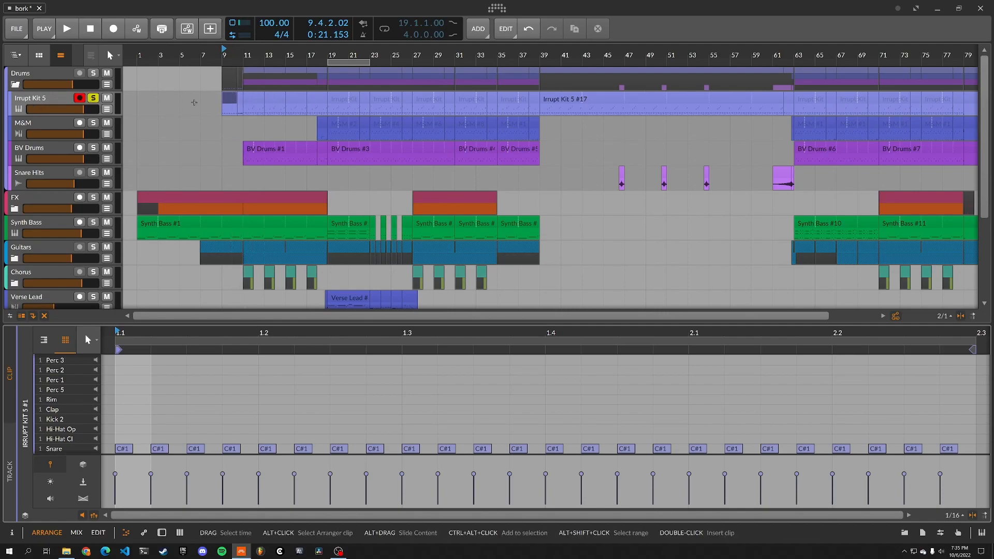
click(230, 103)
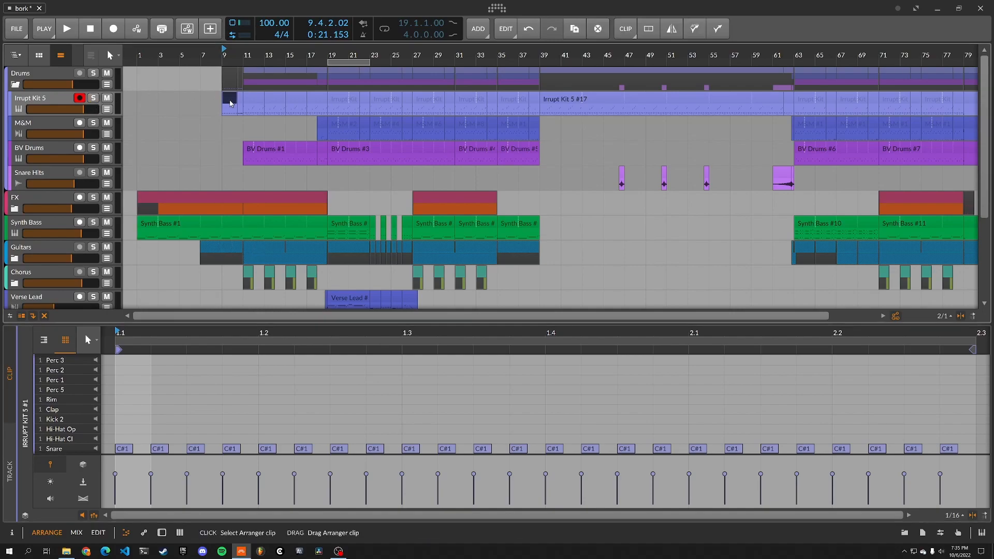
key(space)
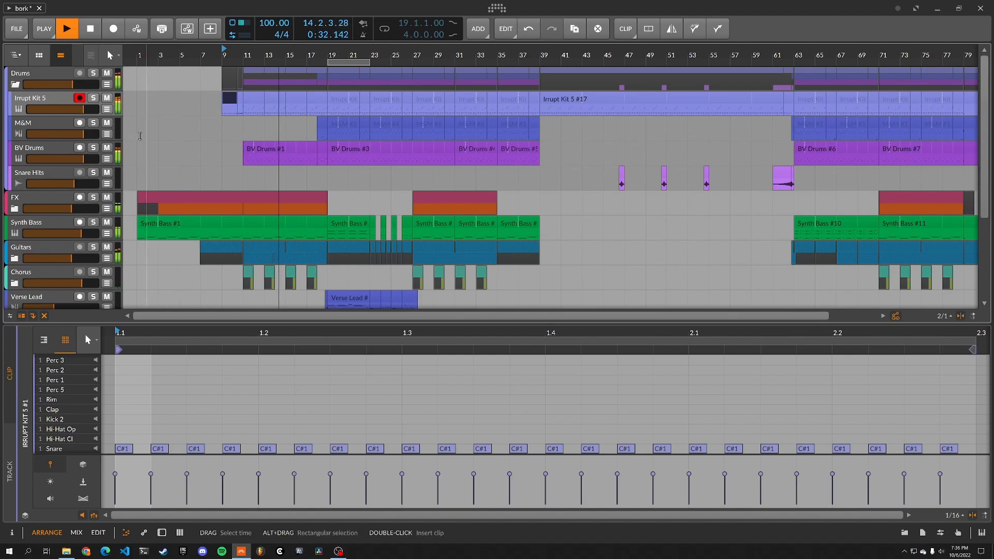
click(77, 38)
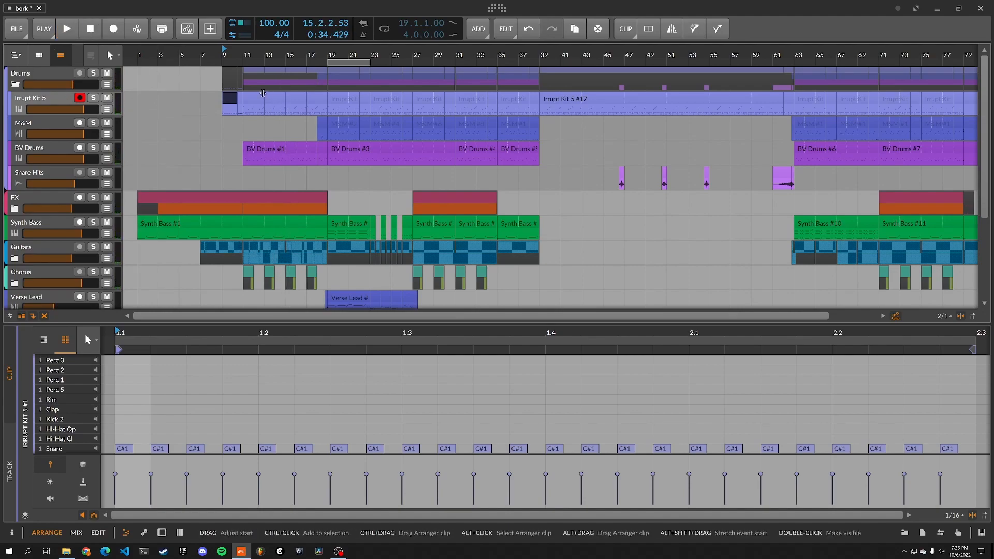
Show the notes of the Irrupt Kit 5 clip at bar 11, solo the track, and listen to the beat
click(253, 99)
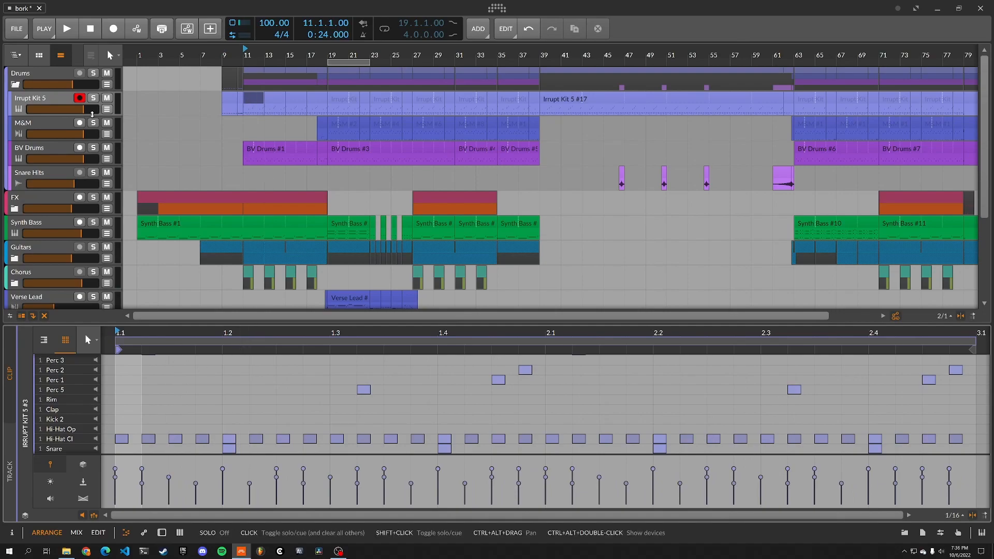
click(94, 99)
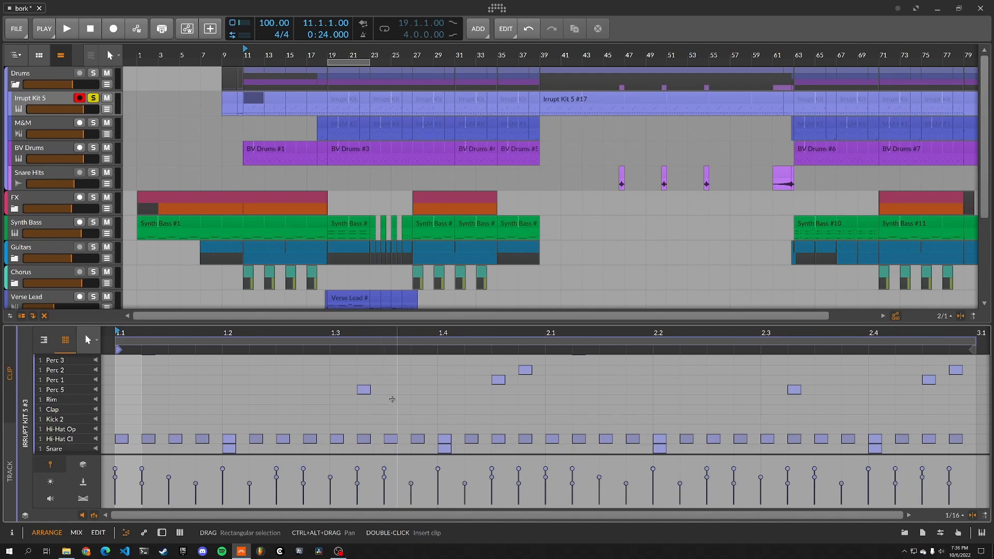
key(space)
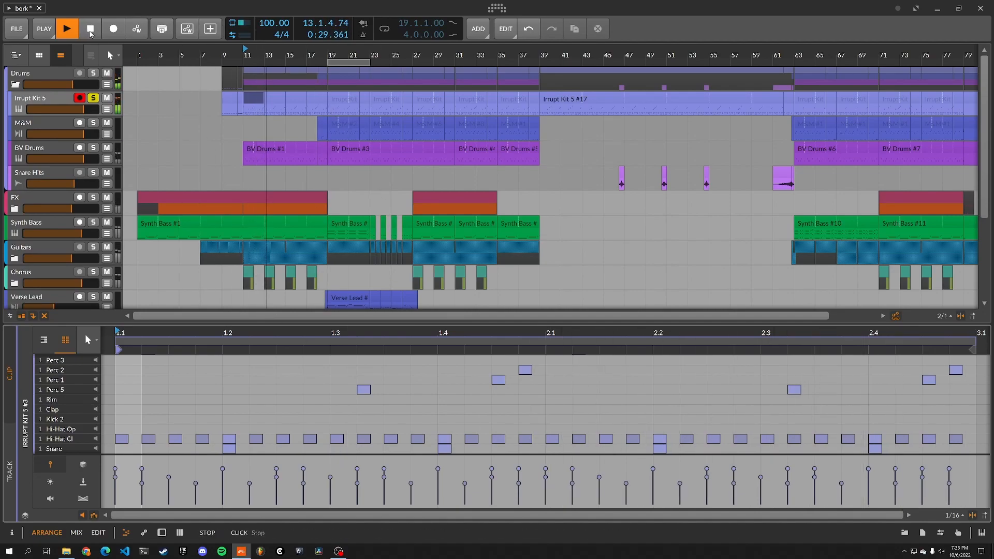
click(90, 29)
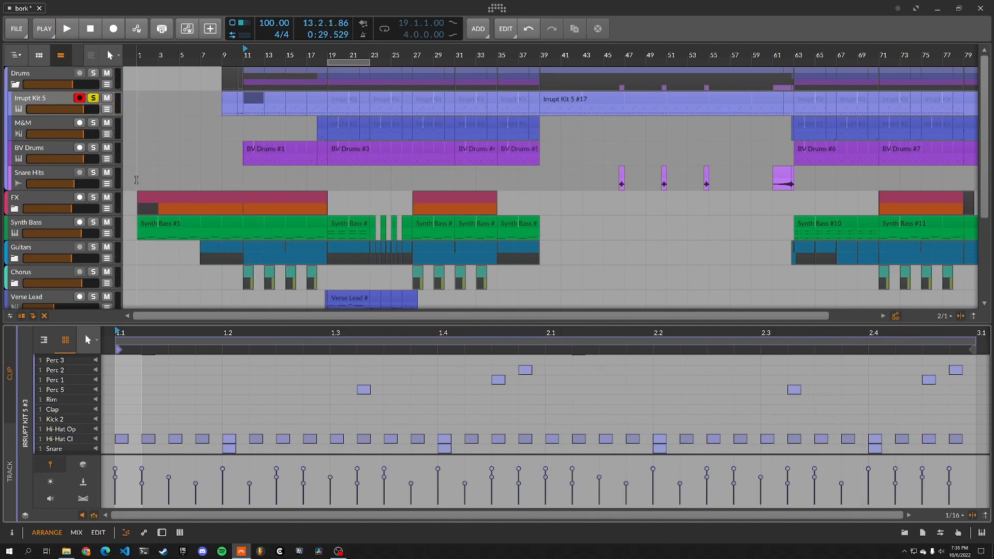
click(57, 103)
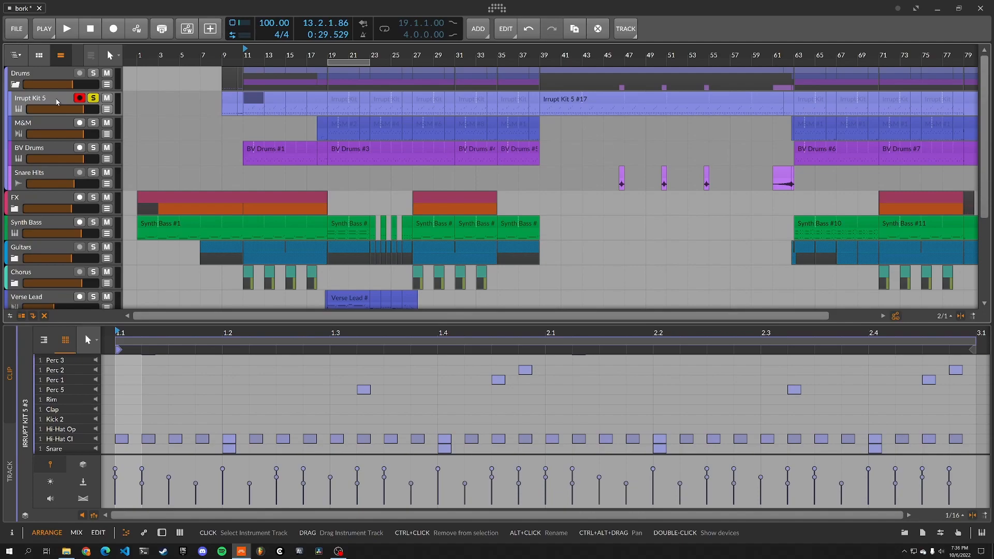
key(space)
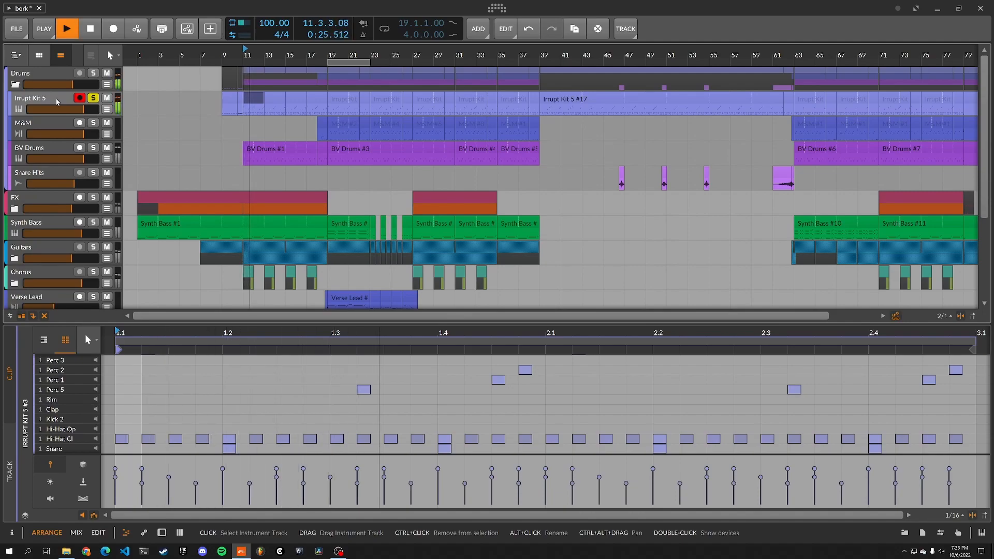
key(space)
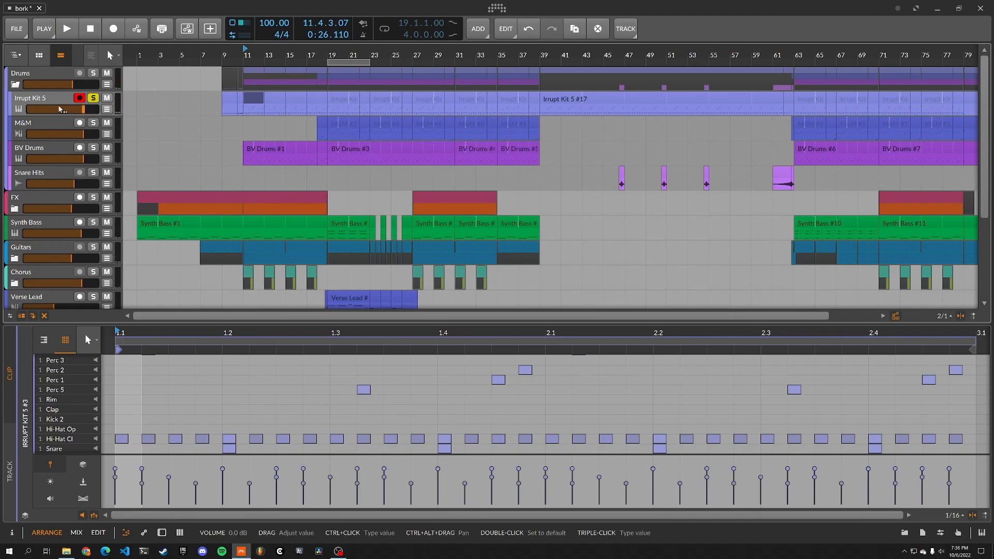
Show the Irrupt Kit 5 devices, open the Kick 1 chain, and compare the beat with its Dynamics bypassed and active
key(d)
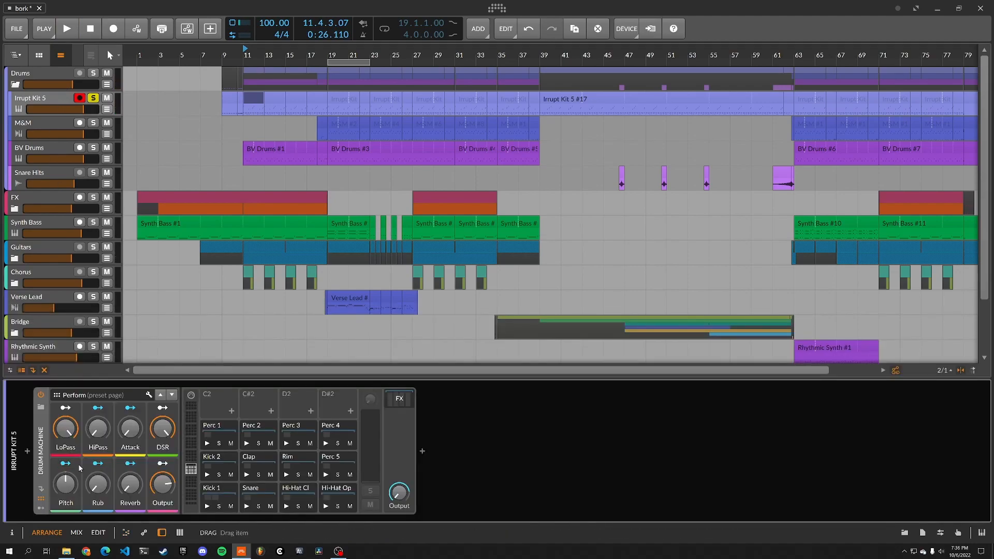
click(225, 488)
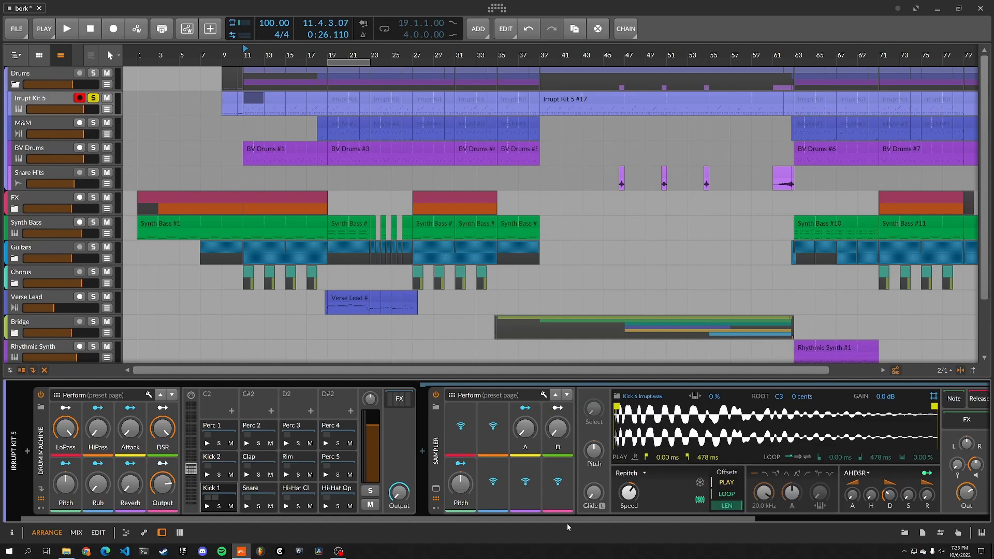
scroll(557, 519, down, 5)
key(space)
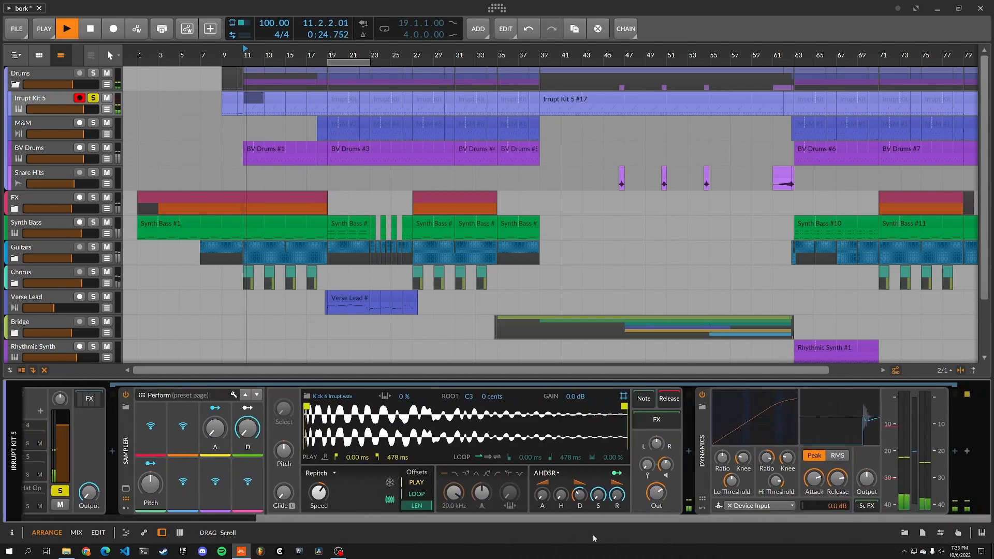
click(703, 396)
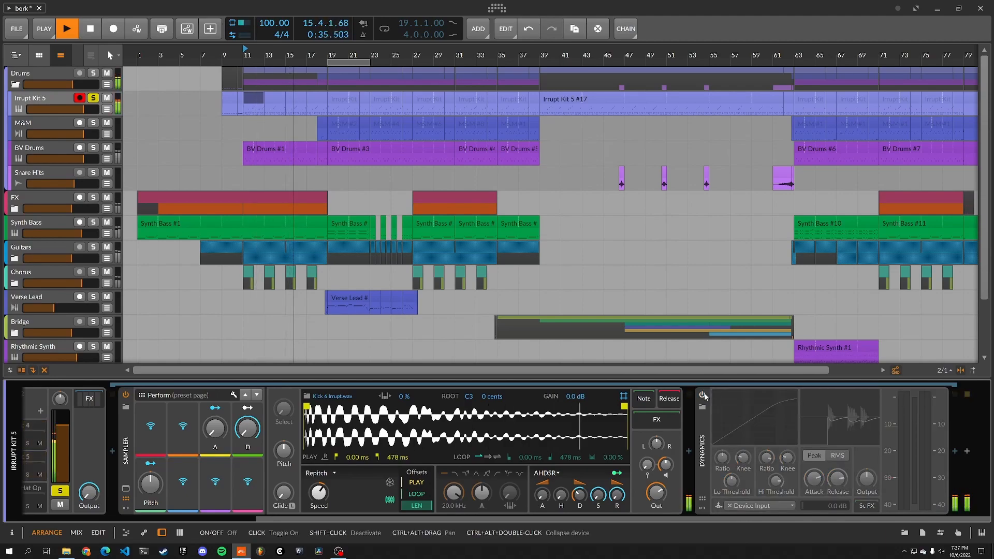
click(703, 395)
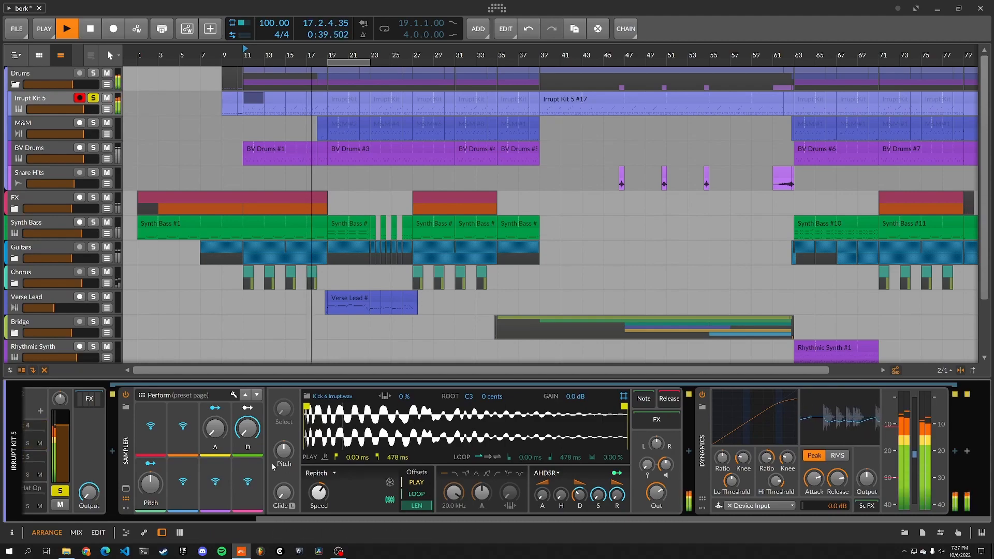
drag(311, 520, 87, 517)
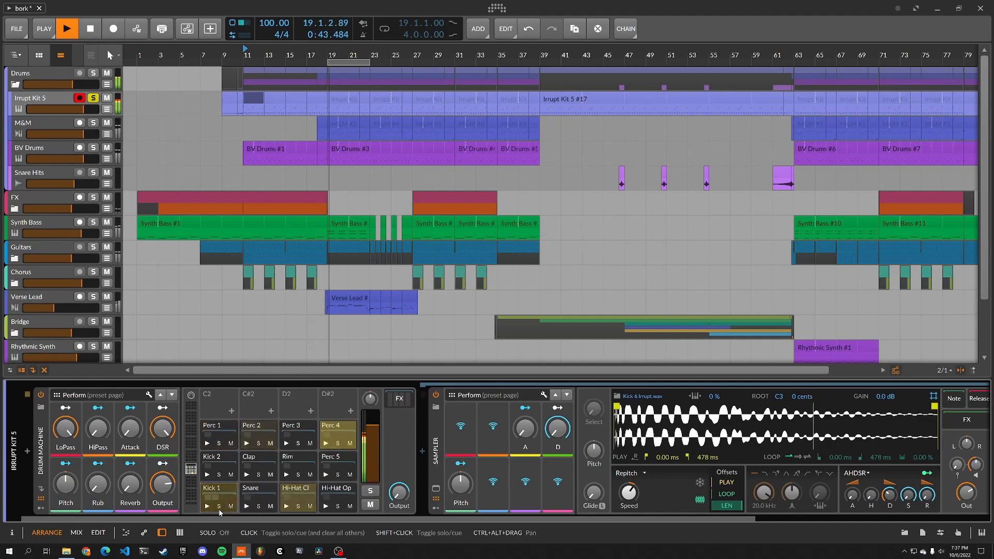
key(space)
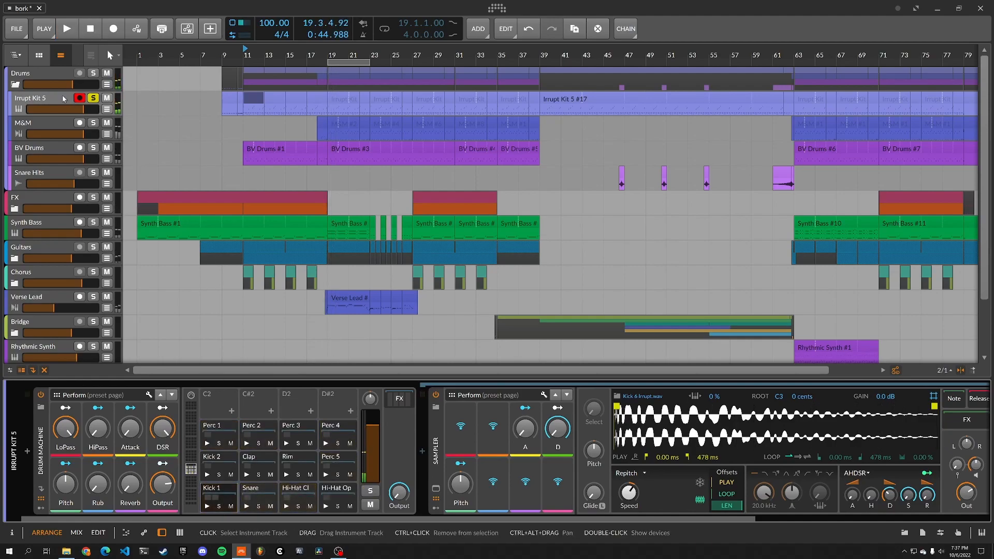
Show the notes of the BV Drums #1 clip, solo the BV Drums track, and play it from bar 11
double_click(261, 150)
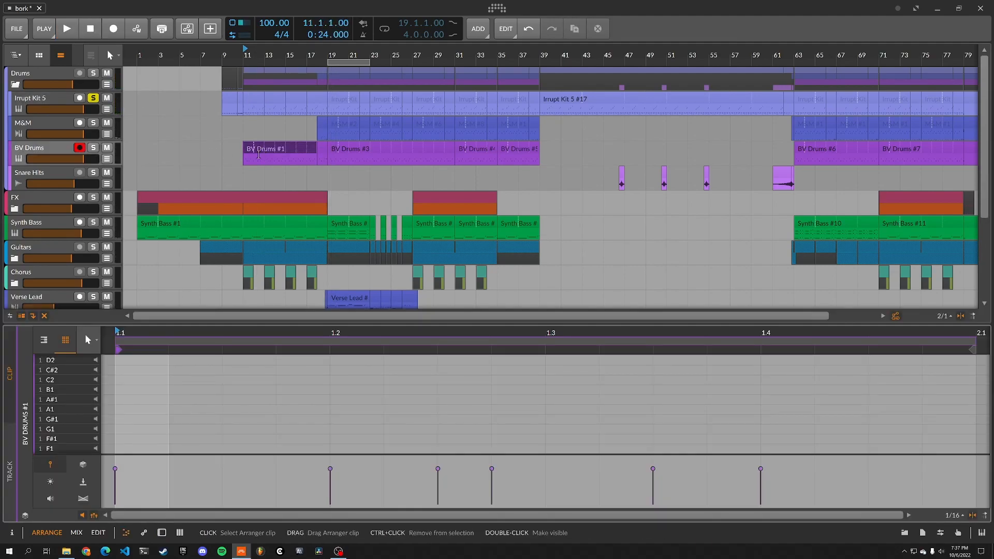
scroll(308, 399, down, 3)
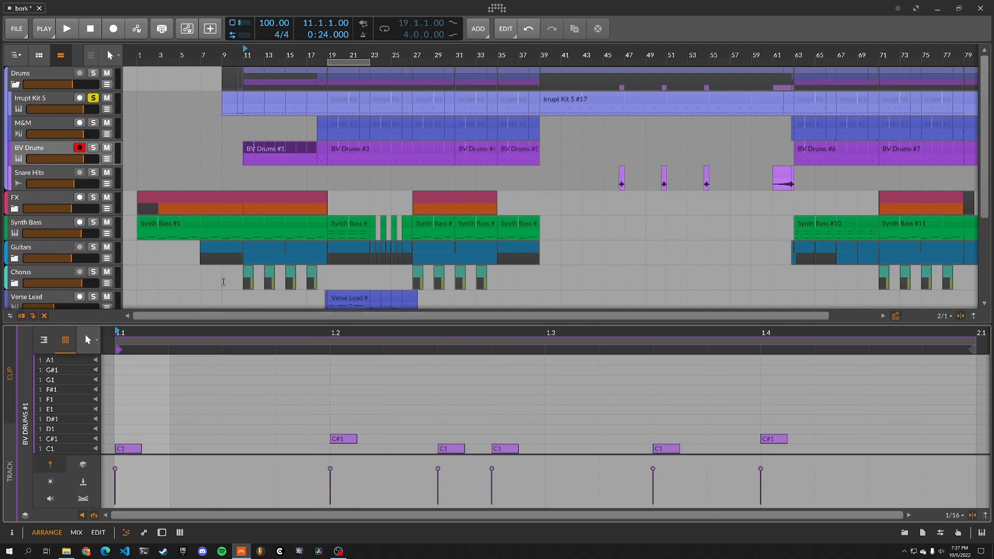
key(s)
key(space)
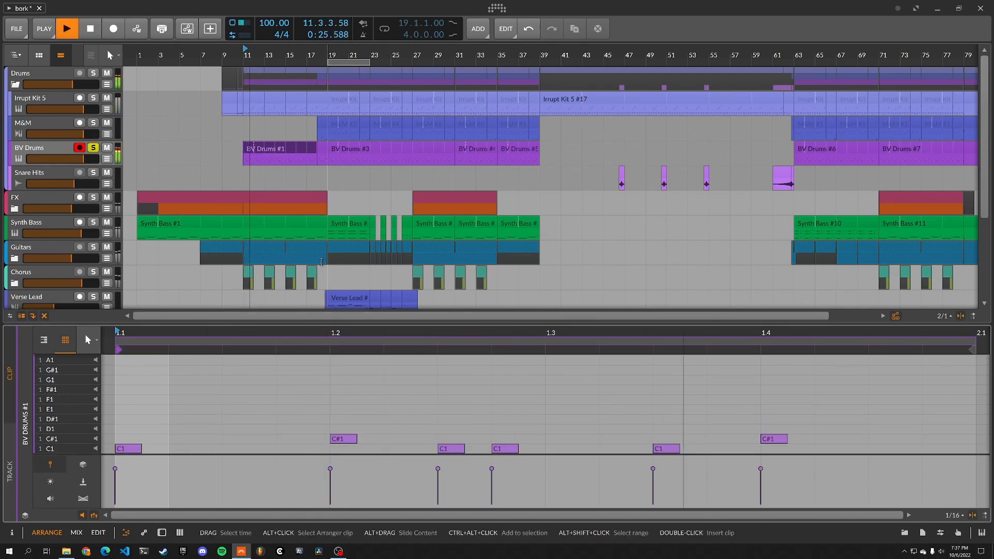
Stop playback, show the BV Drums devices, and examine the Butch Vig Drums instrument in the Kontakt window before closing it
double_click(57, 150)
key(space)
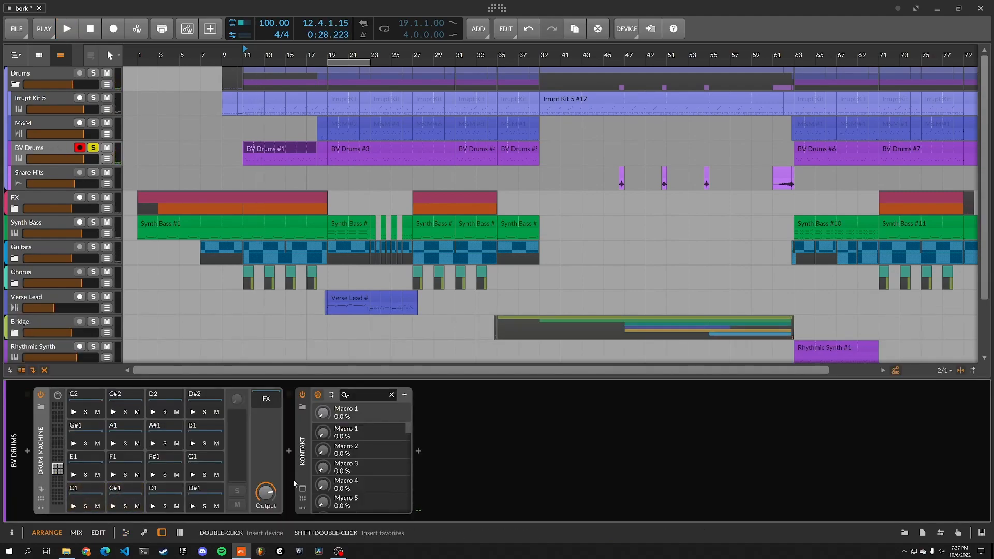
click(303, 488)
drag(764, 31, 550, 37)
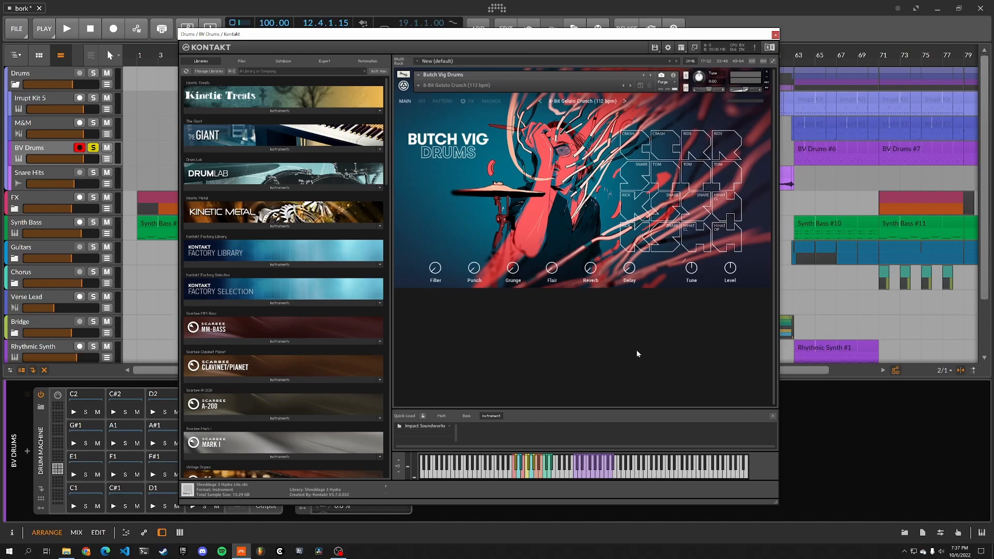
click(775, 34)
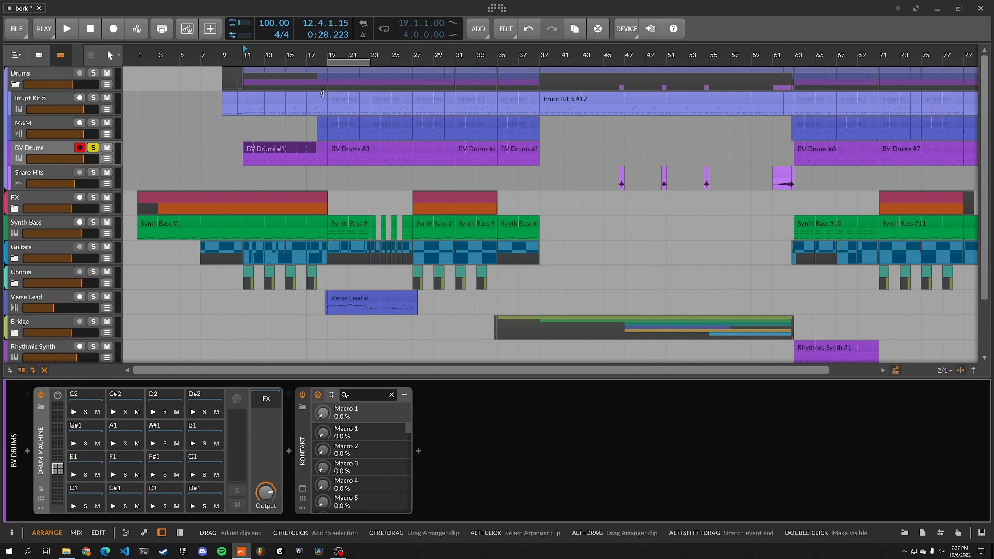
Unsolo BV Drums and play the mix briefly from the Guitars clip at bar 11
click(94, 150)
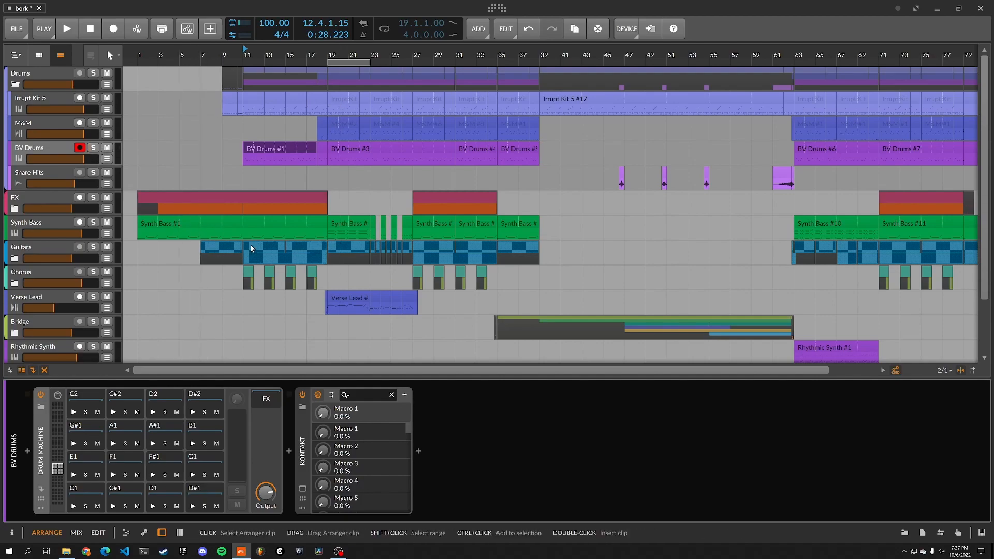
click(273, 243)
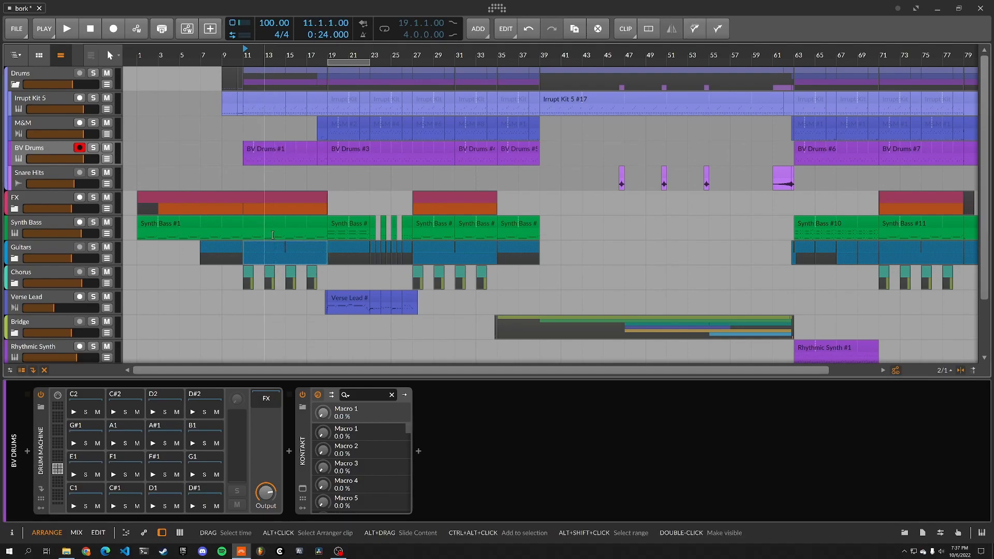
key(space)
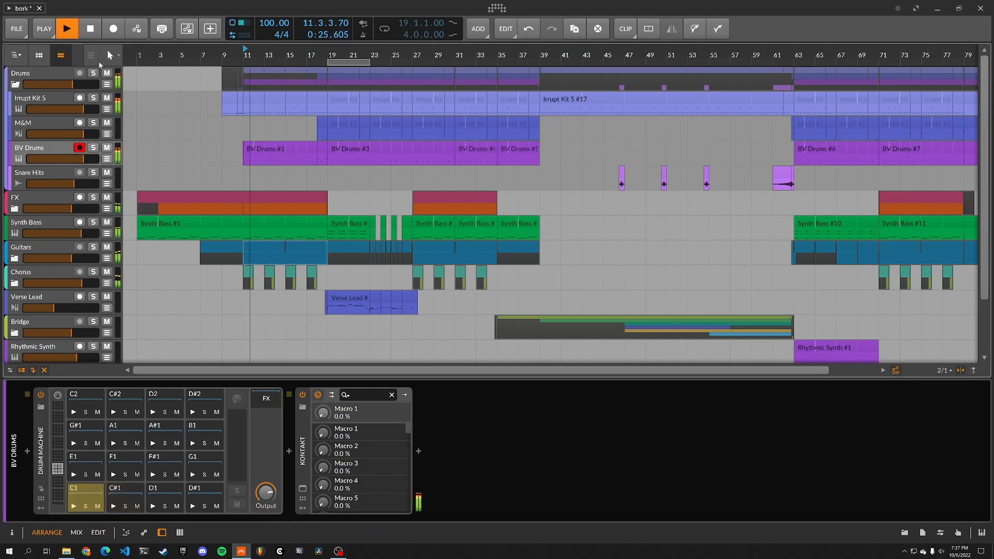
key(space)
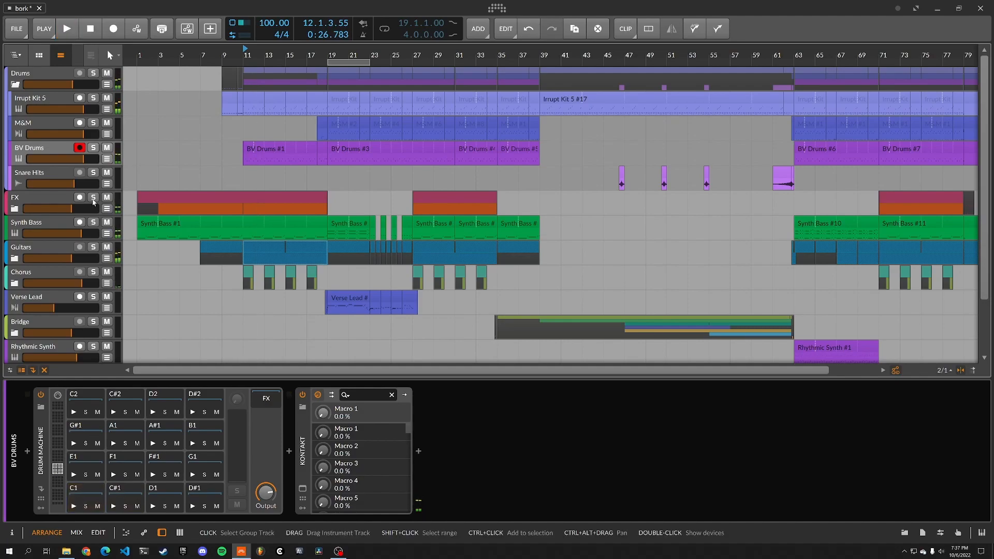
Expand the Guitars group and its Lead subgroup, and activate the Lead Guitar MIDI track with its devices shown
click(13, 258)
scroll(173, 219, down, 3)
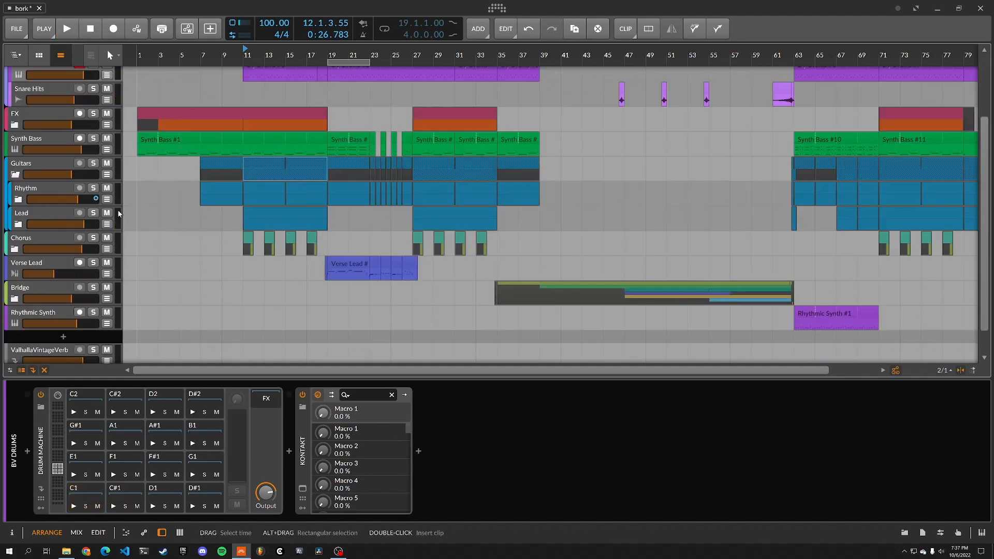
click(46, 210)
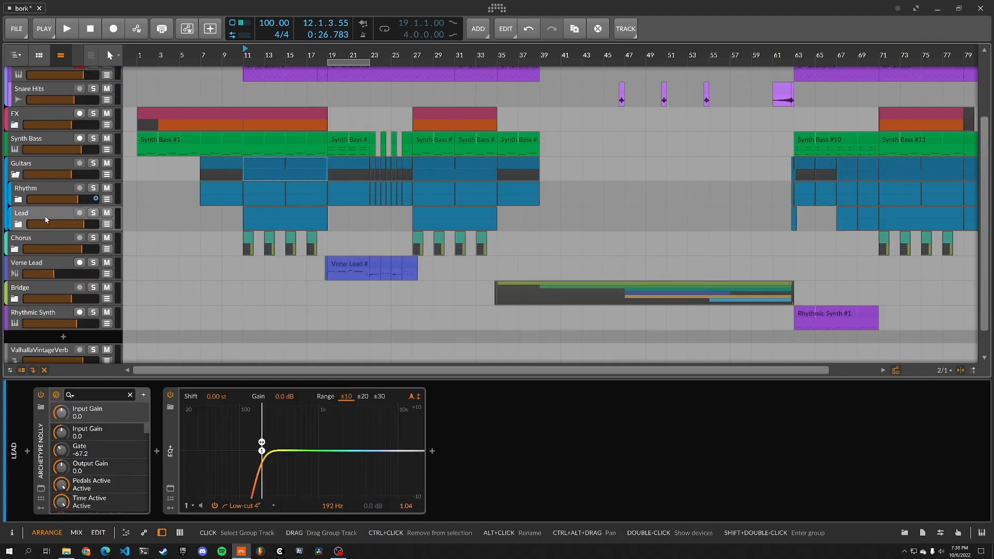
click(19, 225)
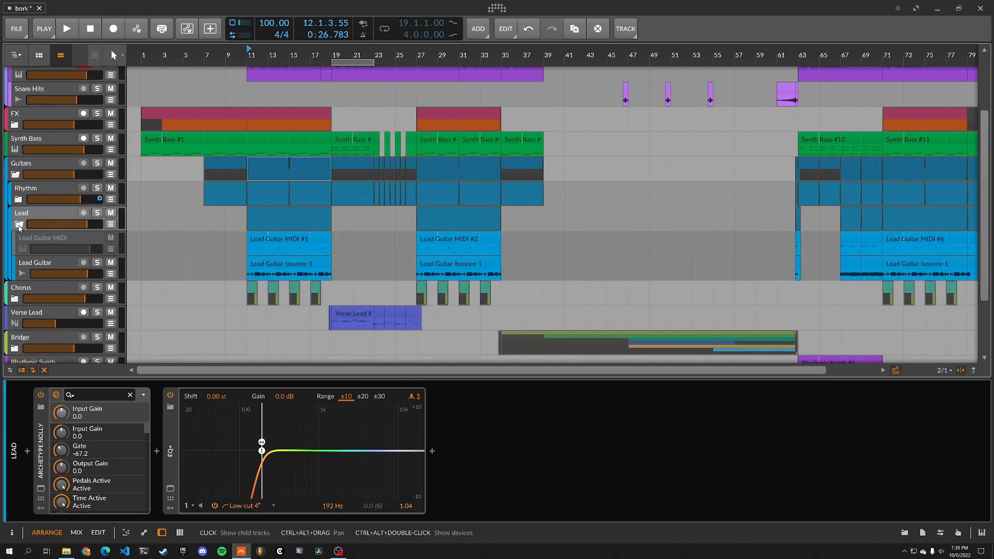
click(49, 237)
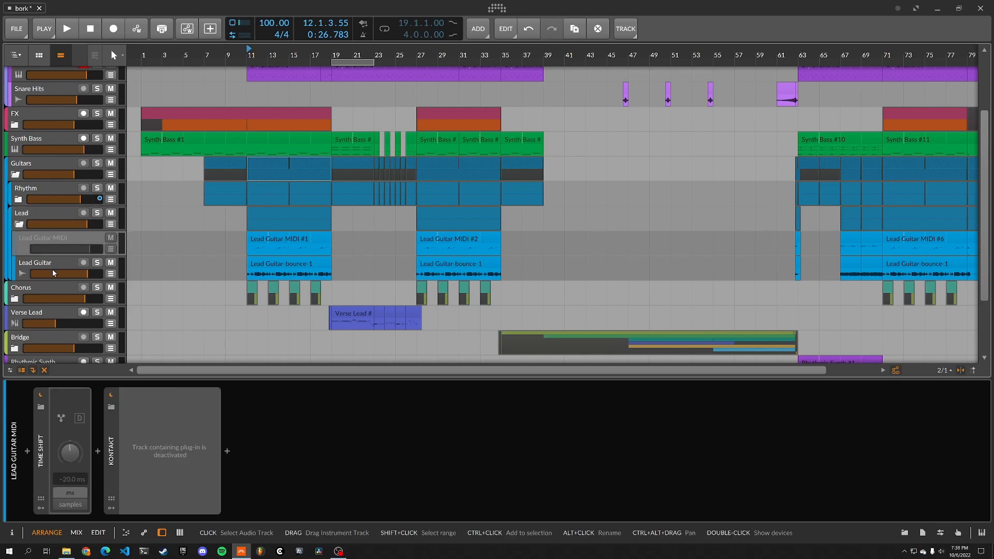
click(275, 240)
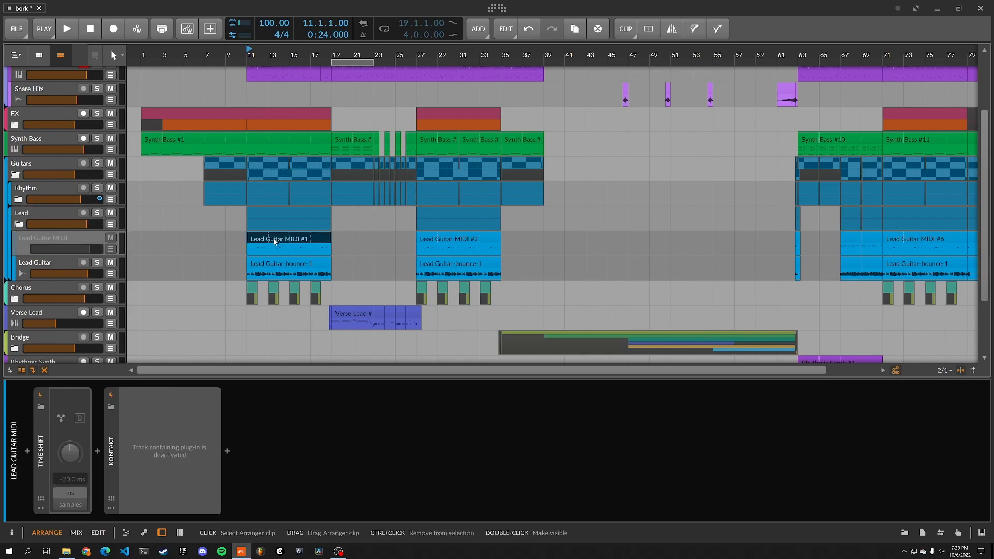
click(275, 266)
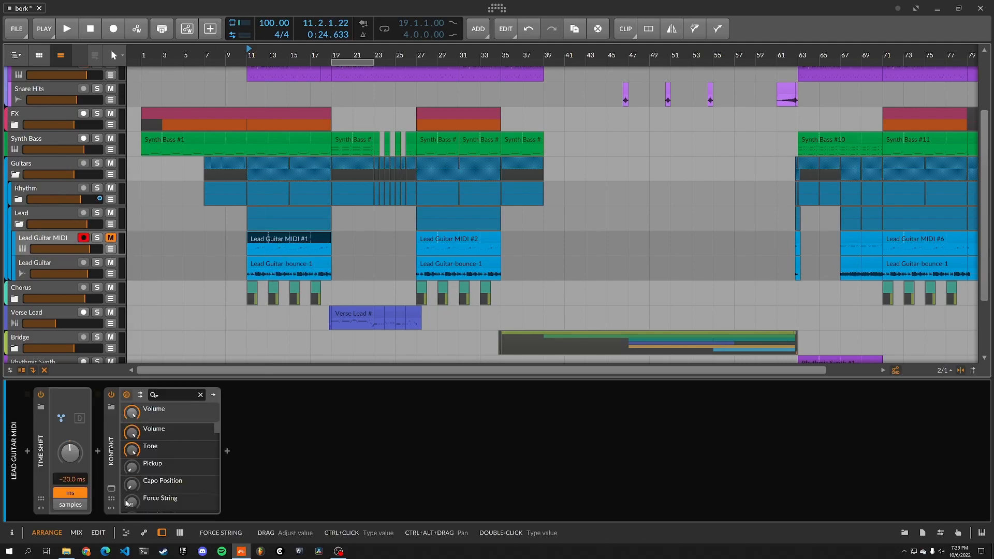
Open the lead guitar's Kontakt window and show the main Shreddage Engine page of Shreddage 3 Hydra
click(111, 489)
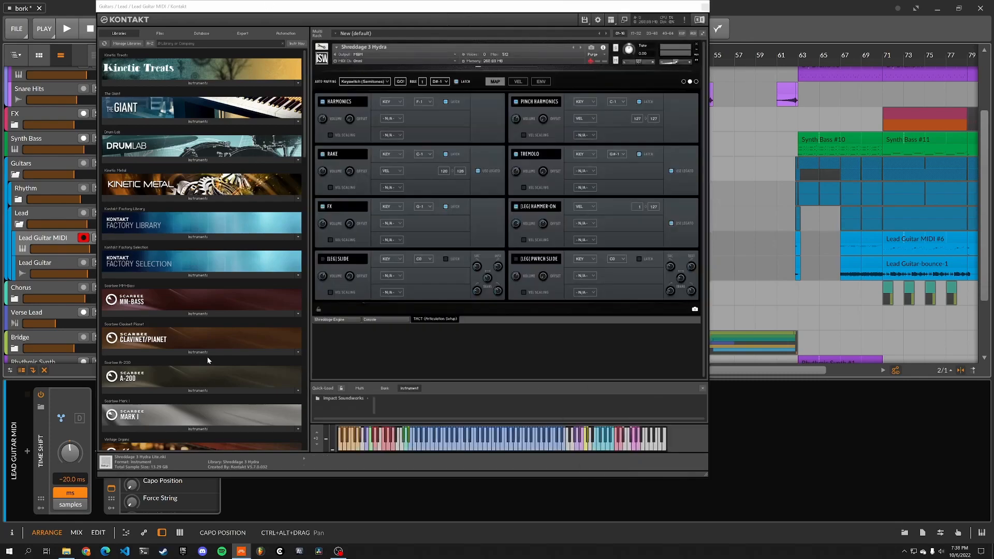
click(339, 320)
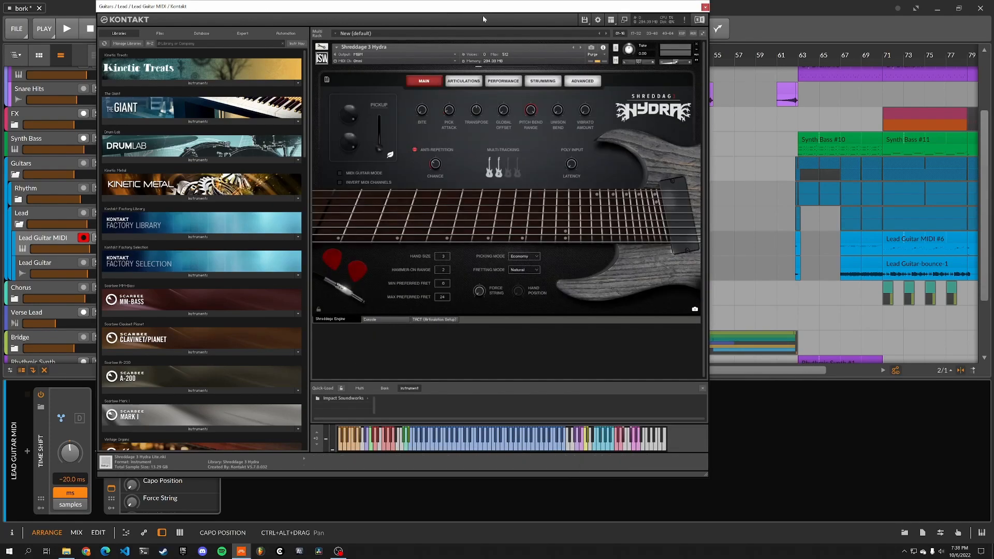
drag(494, 8, 624, 28)
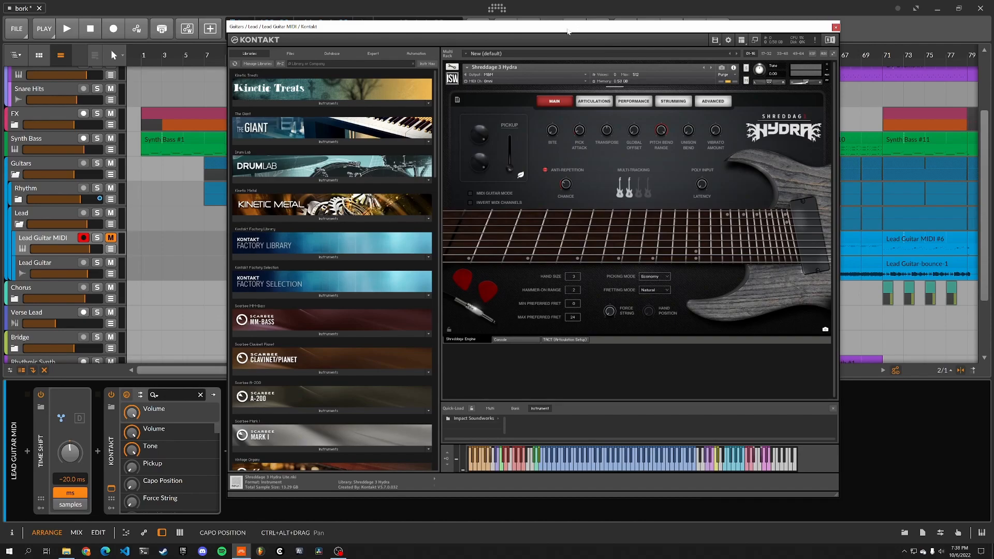
drag(568, 31, 583, 34)
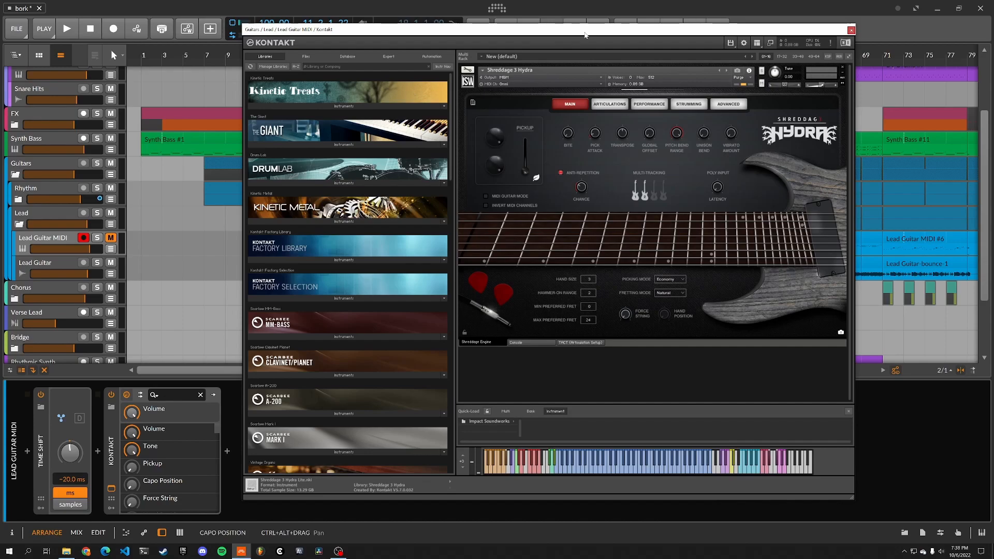
mouse_move(593, 36)
mouse_down()
mouse_move(716, 40)
mouse_move(604, 40)
mouse_up()
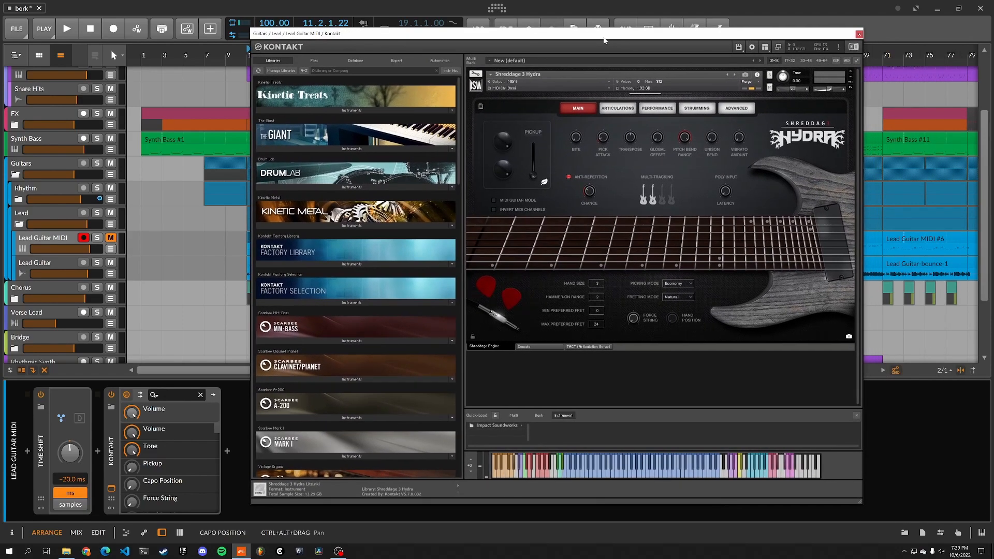
Solo Lead Guitar MIDI and listen to it, closing the Kontakt window before stopping playback
key(space)
click(97, 238)
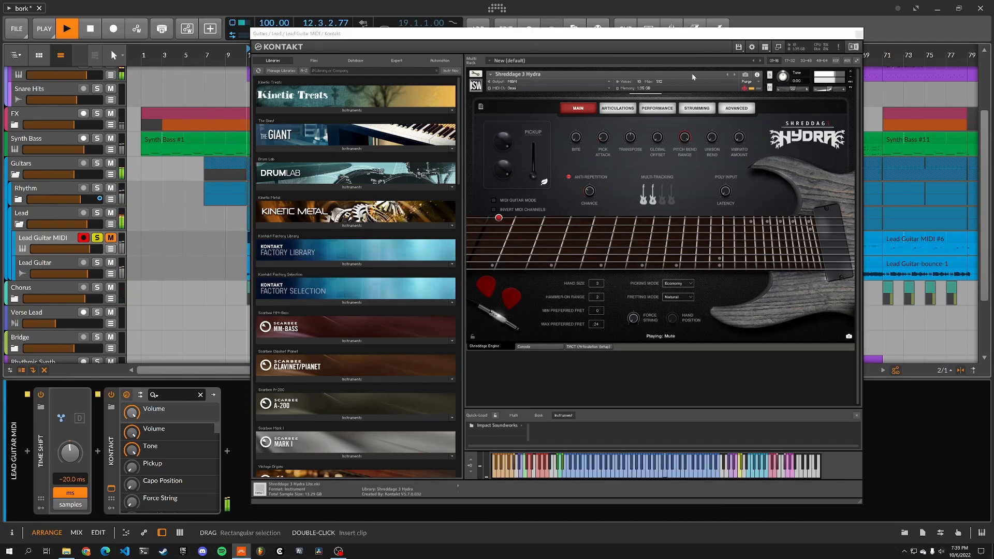
drag(703, 37, 694, 32)
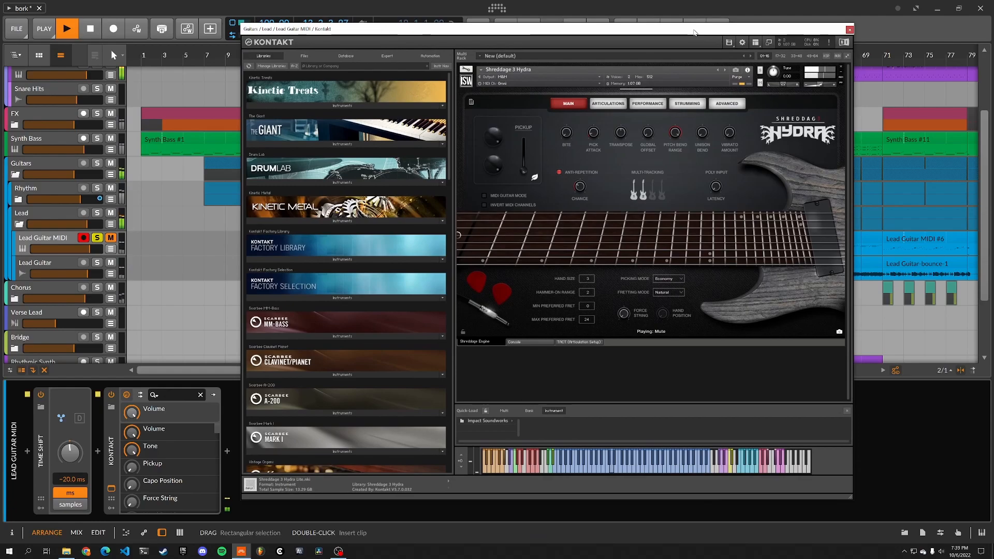
click(850, 30)
key(space)
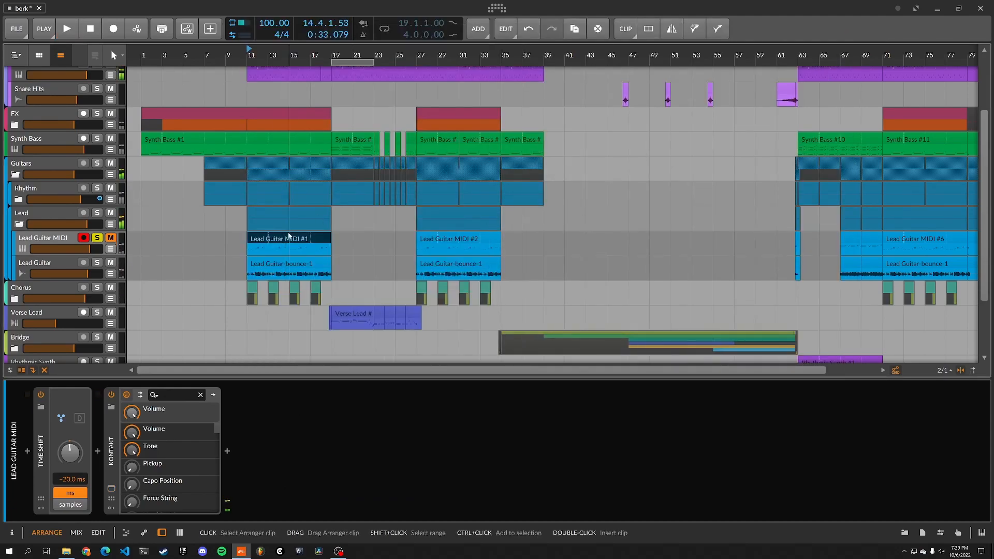
Show the notes of the Lead Guitar MIDI #1 clip and select the C-1 note at its start
double_click(258, 247)
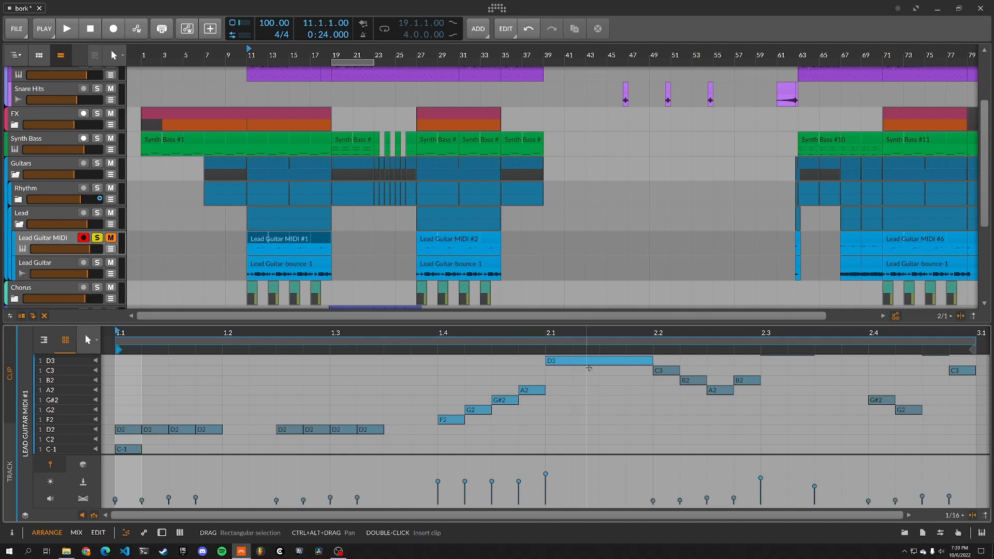
scroll(560, 253, down, 3)
scroll(560, 253, up, 2)
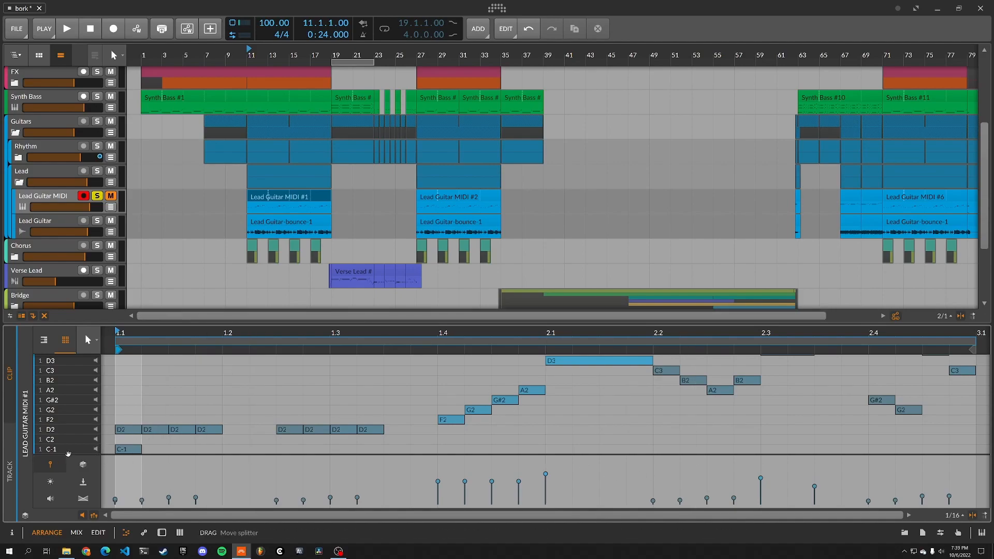
click(131, 452)
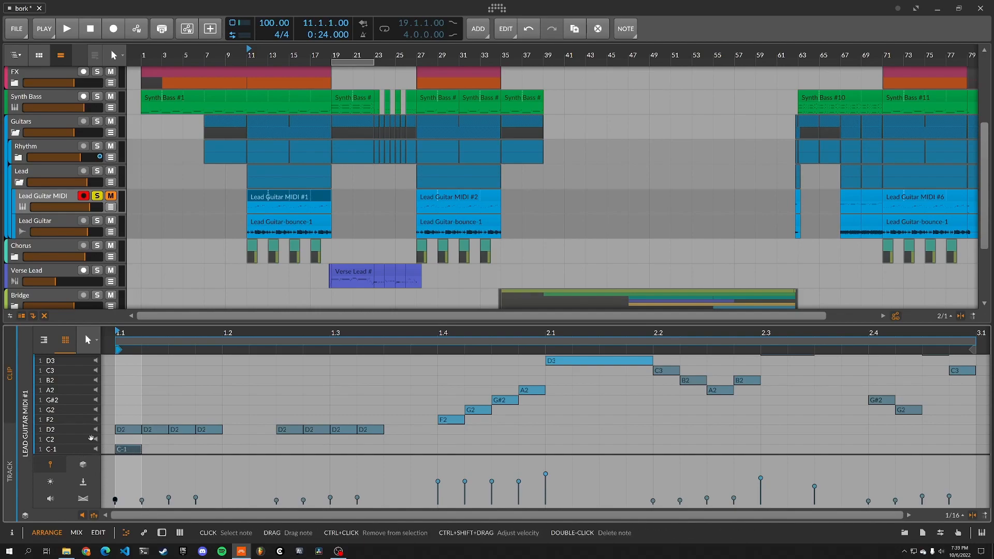
View the Lead Guitar MIDI #1 notes in the piano roll down to the low octaves, and return to the drum editor
click(43, 339)
scroll(220, 427, down, 5)
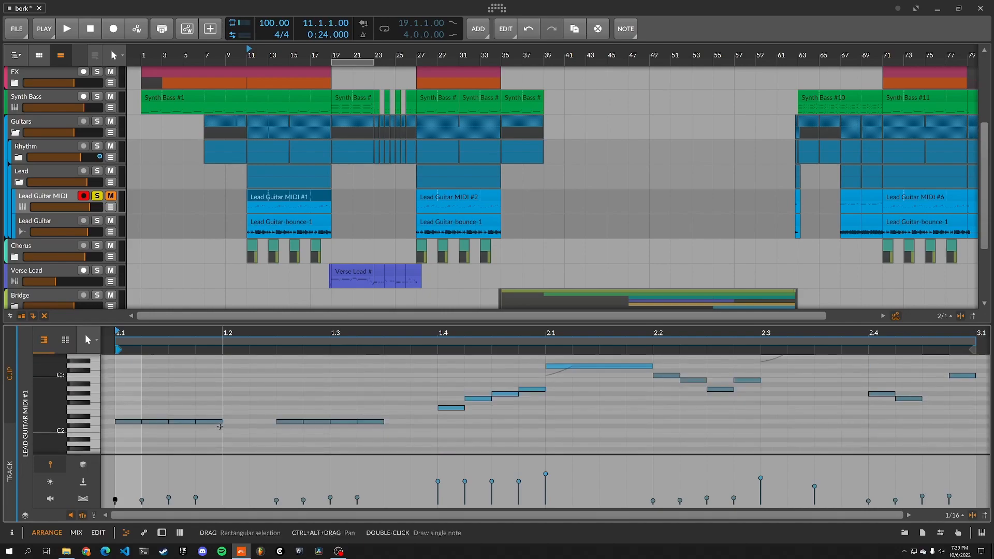
scroll(220, 426, down, 3)
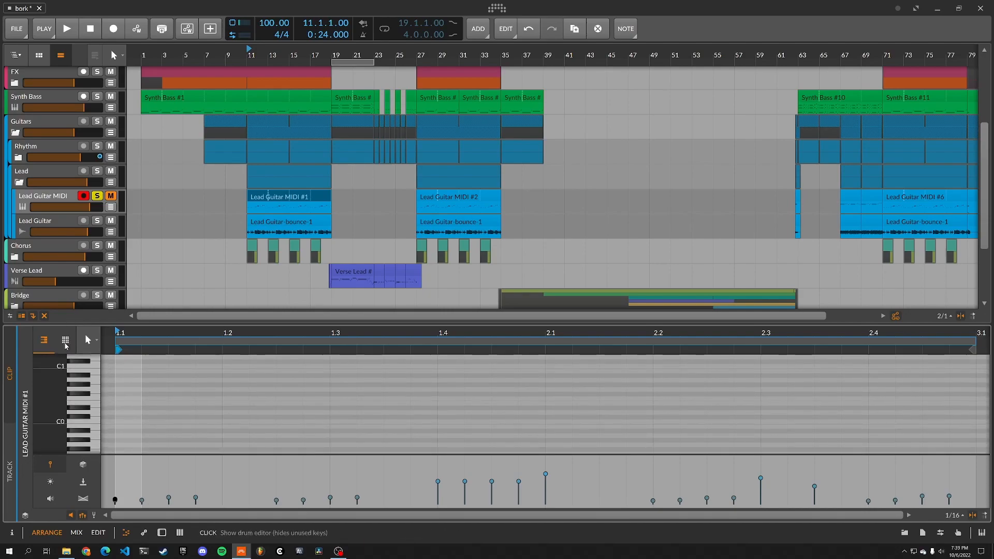
click(66, 344)
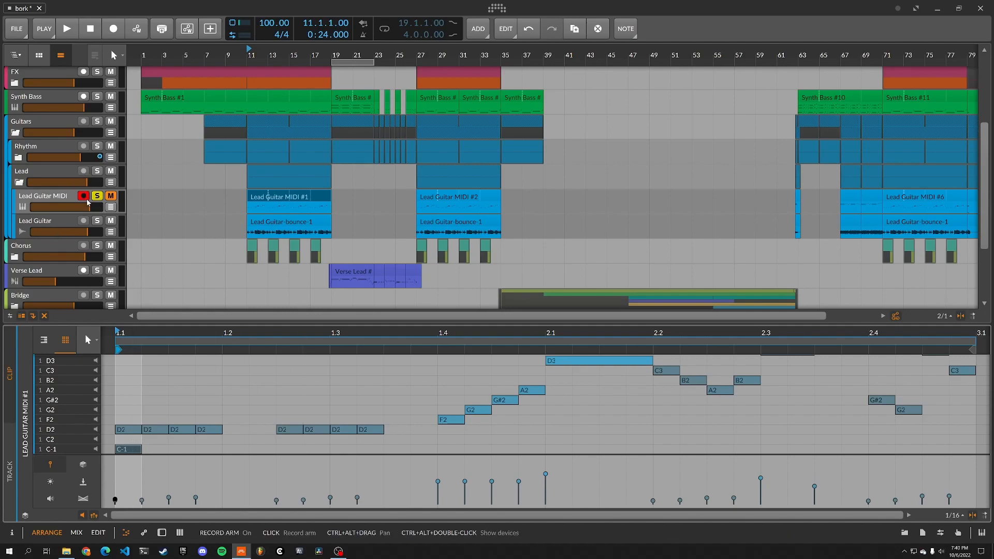
Show the Lead Guitar MIDI devices again and examine the Shreddage 3 Hydra instrument in Kontakt, closing its window when finished
key(d)
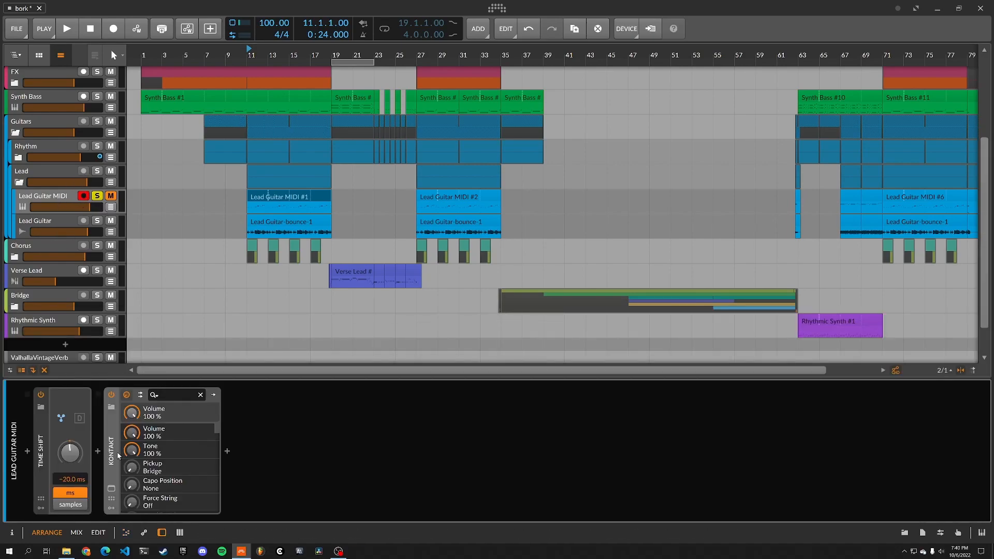
click(110, 490)
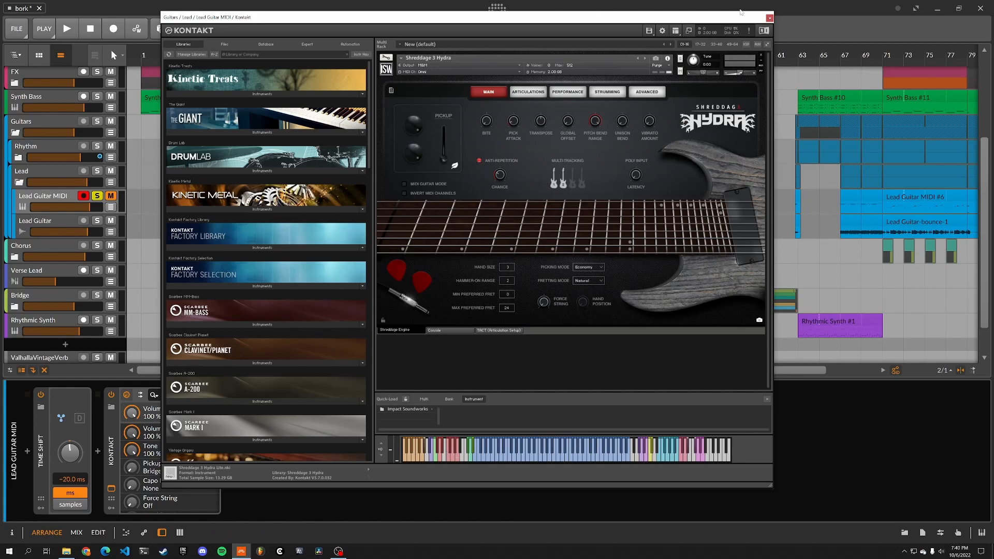
click(770, 18)
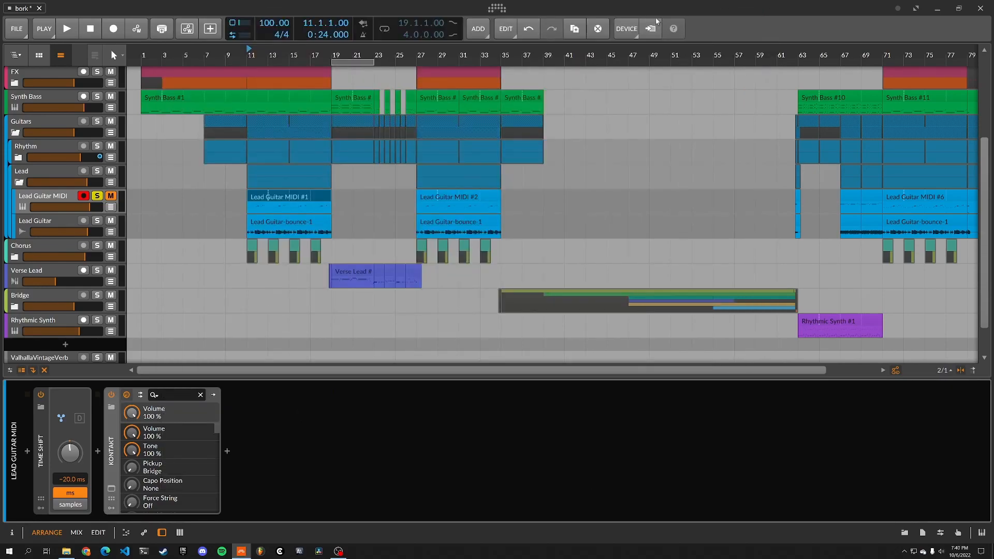
Show the notes of the Lead Guitar MIDI #1 clip and listen to the soloed part from bar 11
double_click(256, 194)
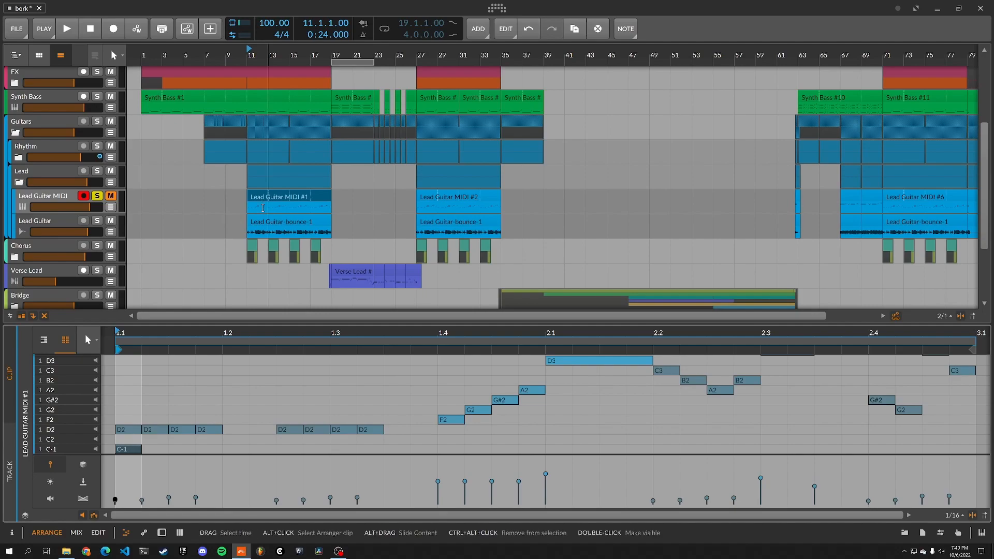
key(space)
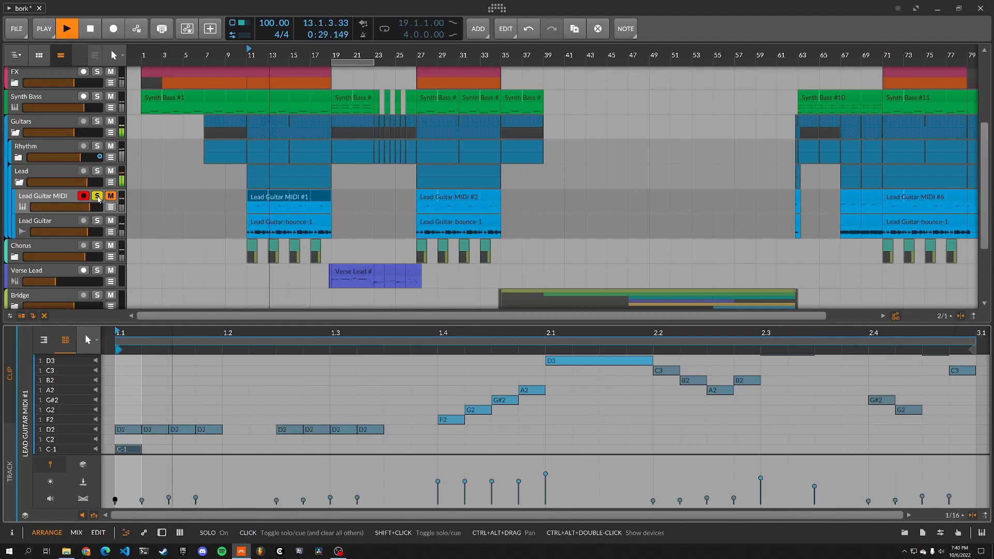
key(space)
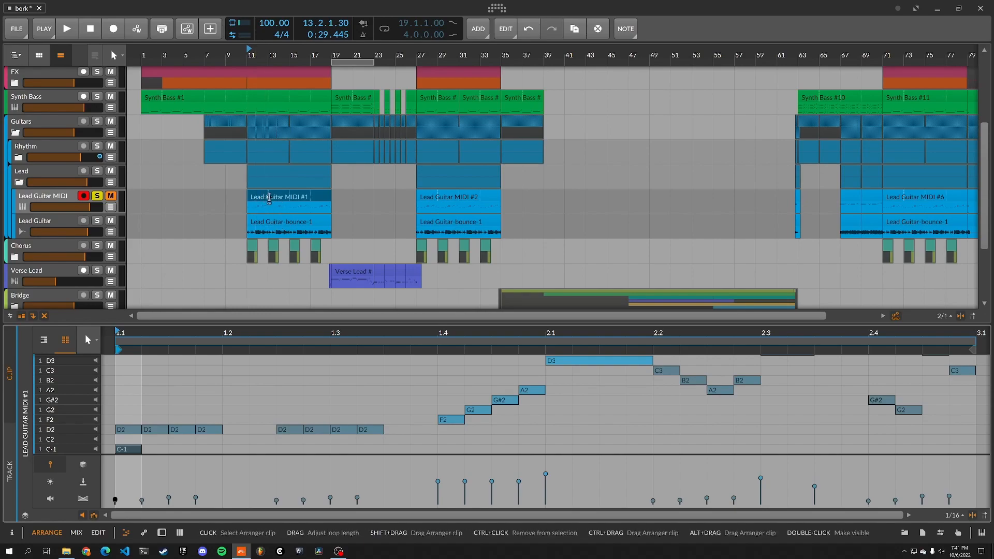
Bounce the Lead Guitar MIDI #1 clip onto the Lead Guitar track before its first audio clip, and delete the bounced copy
drag(261, 198, 177, 223)
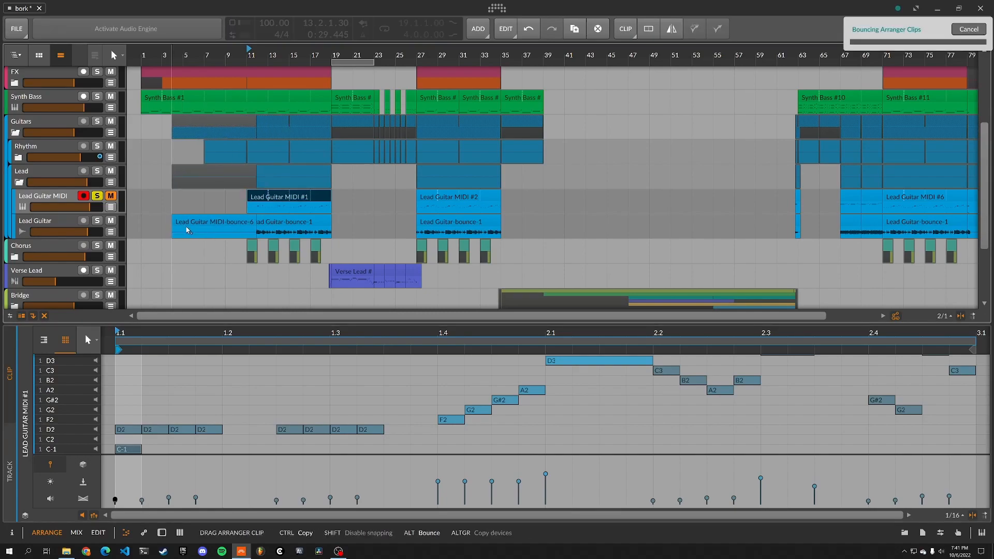
click(193, 223)
key(Delete)
Deactivate the Lead Guitar MIDI track
right_click(59, 197)
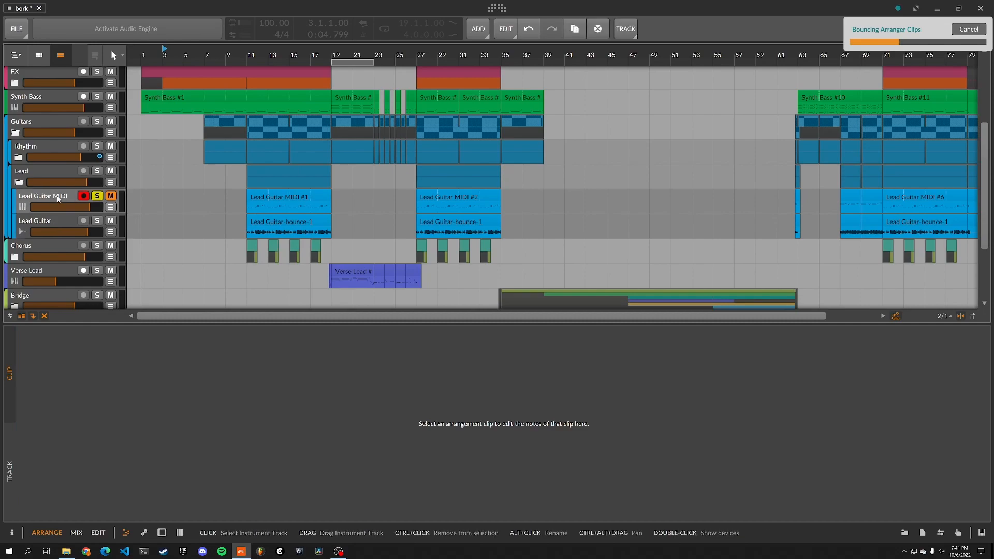
click(107, 352)
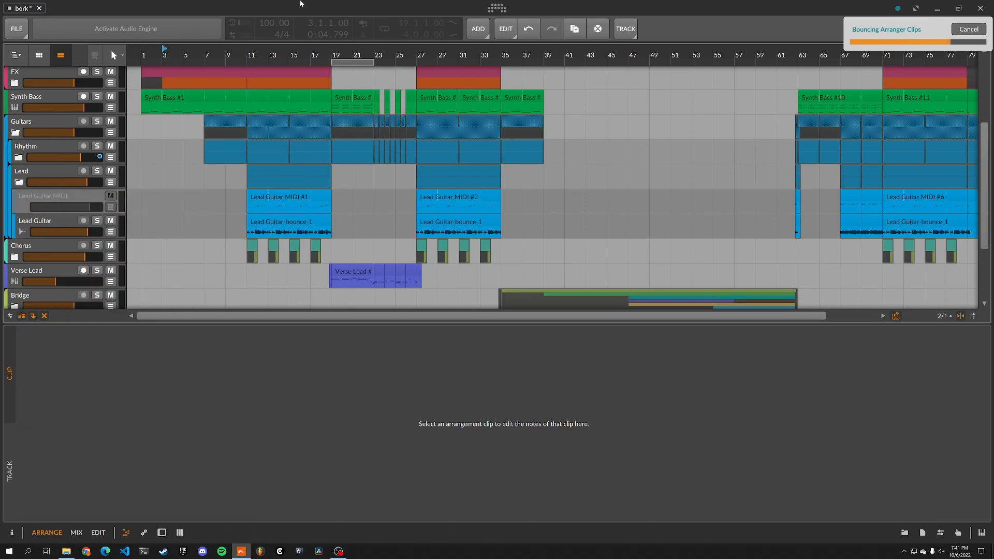
Listen to the first Lead Guitar-bounce-1 clip with Lead Guitar soloed, ending with the solo cleared and playback stopped
click(306, 224)
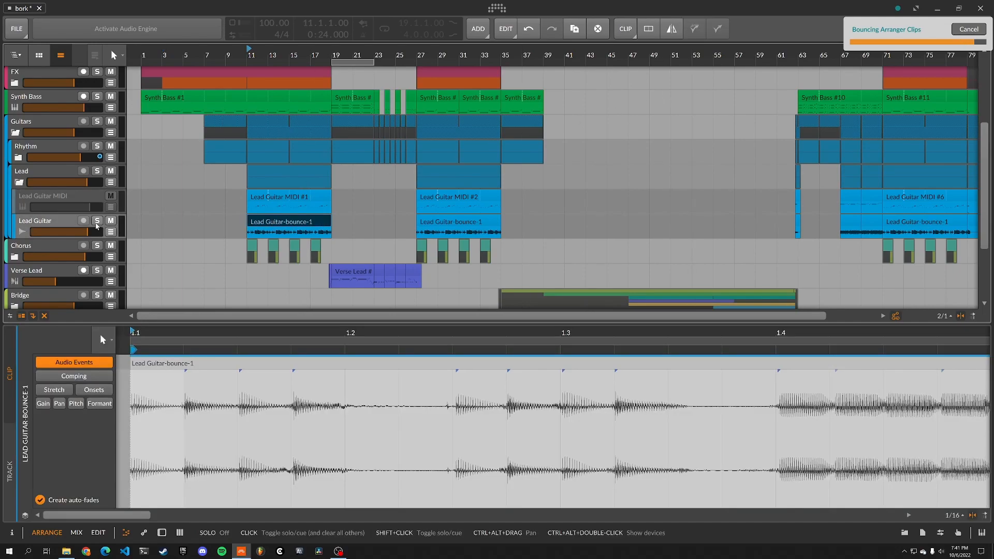
key(space)
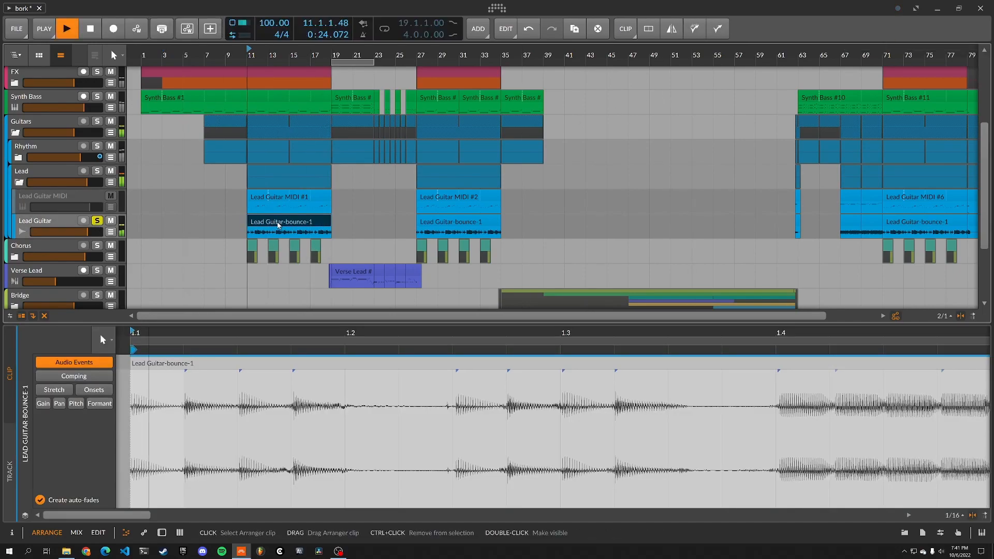
click(97, 220)
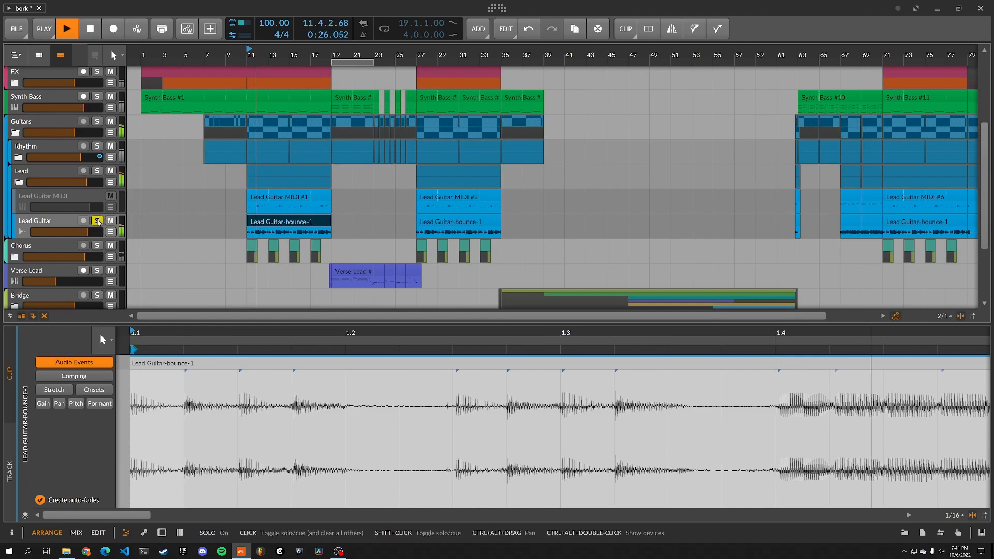
click(90, 29)
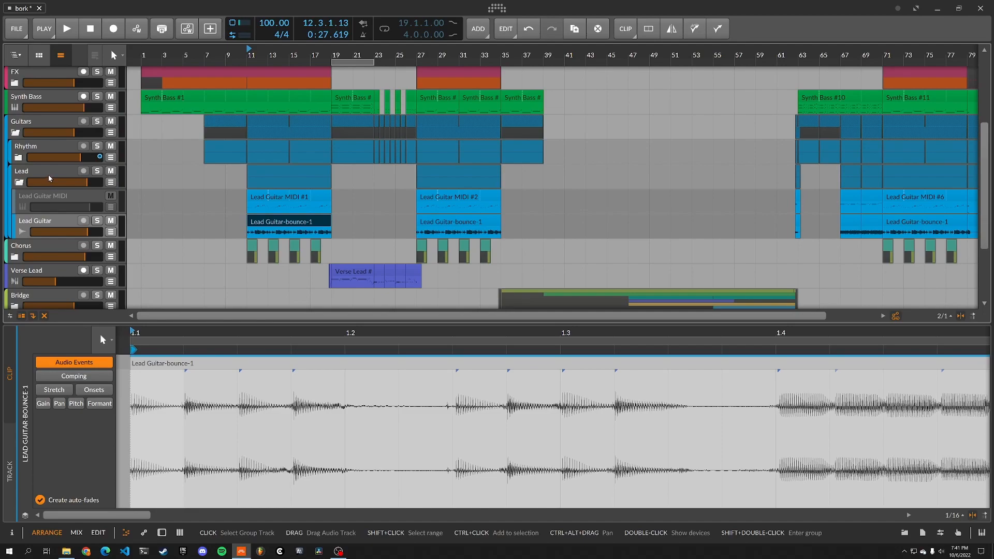
Compare the device chains of the deactivated Lead Guitar MIDI track and the Lead Guitar audio track
click(62, 202)
double_click(65, 202)
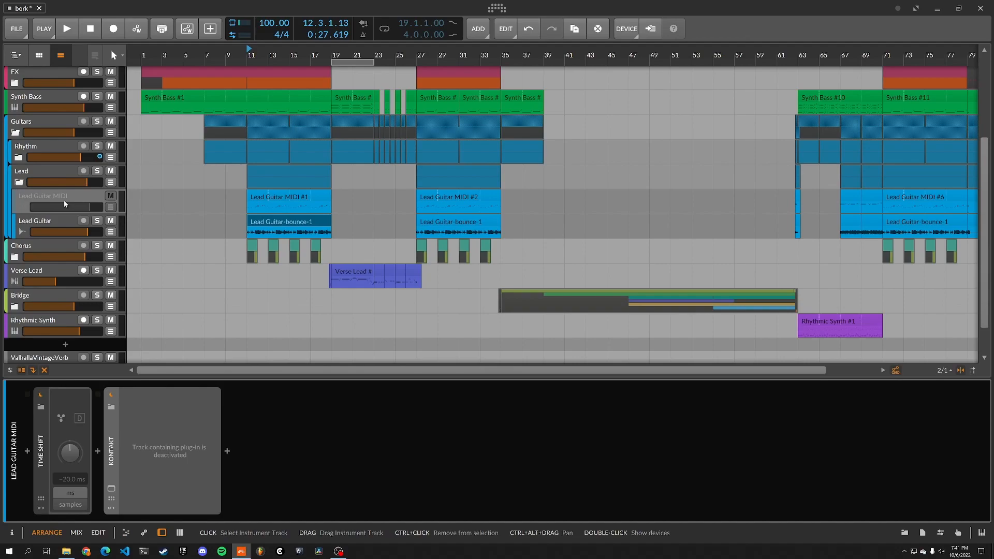
click(59, 228)
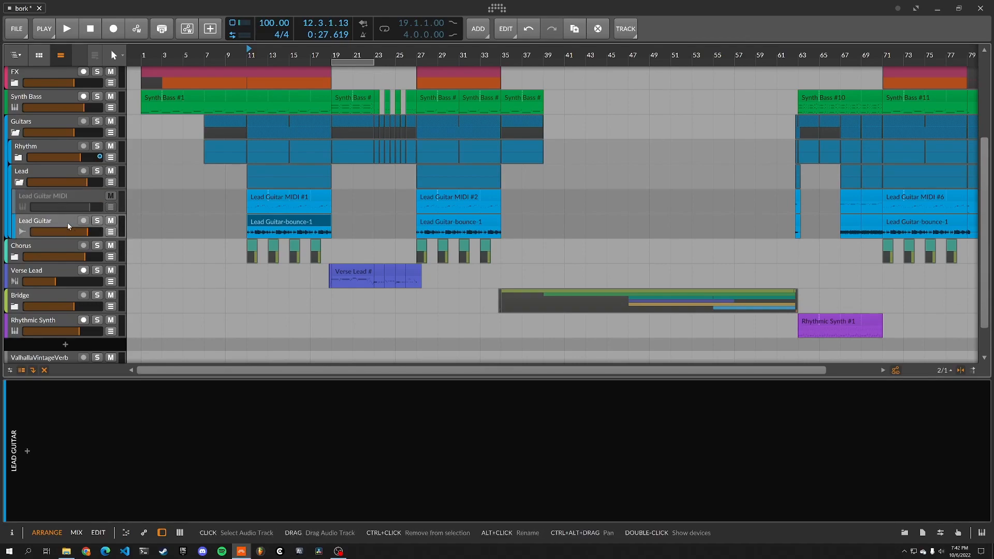
click(61, 203)
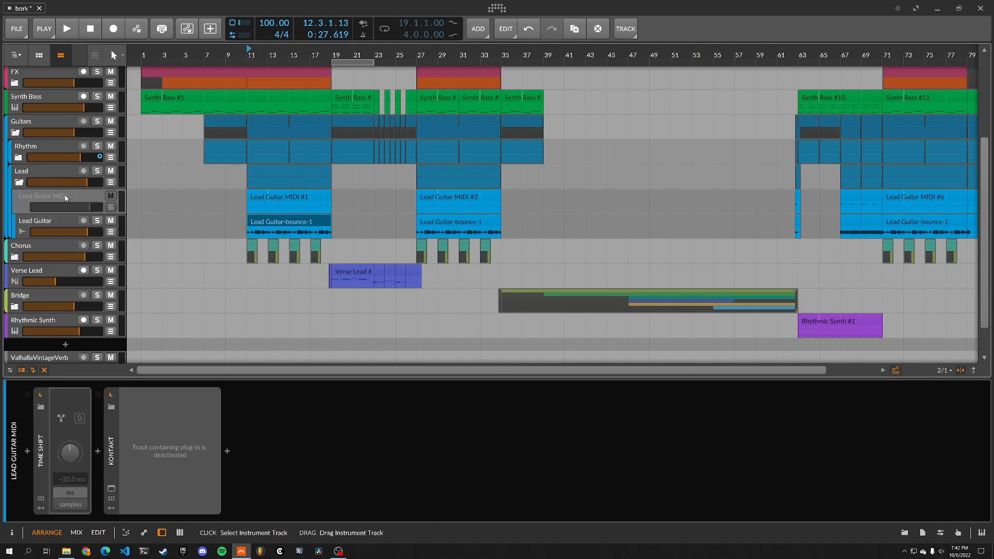
click(67, 226)
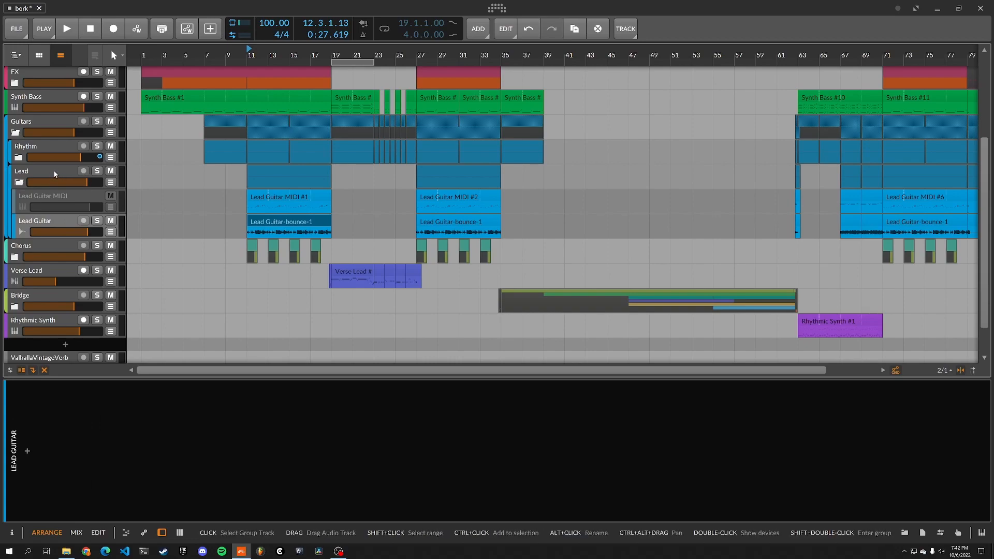
Show the Lead group's devices and examine the Archetype Nolly amp plug-in, closing its window when finished
click(54, 170)
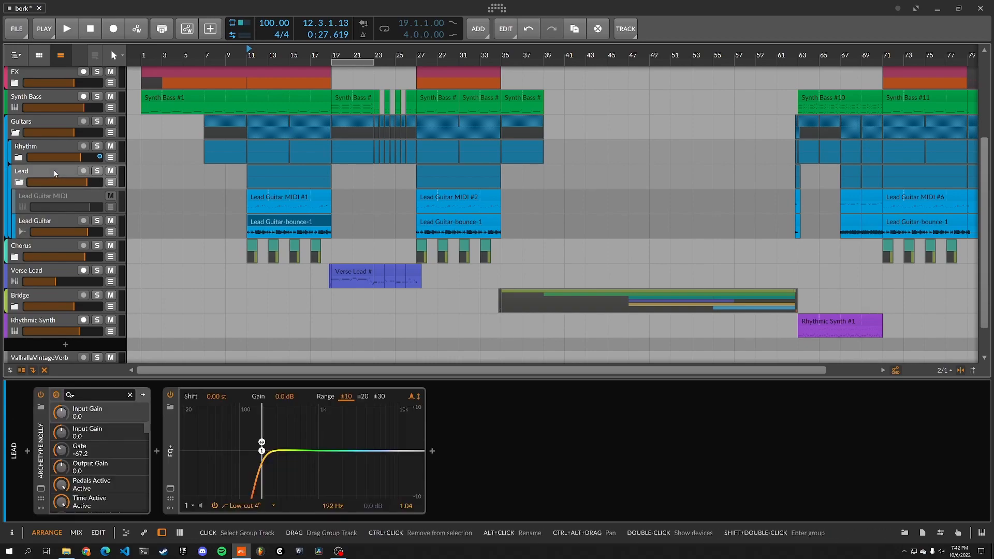
click(40, 490)
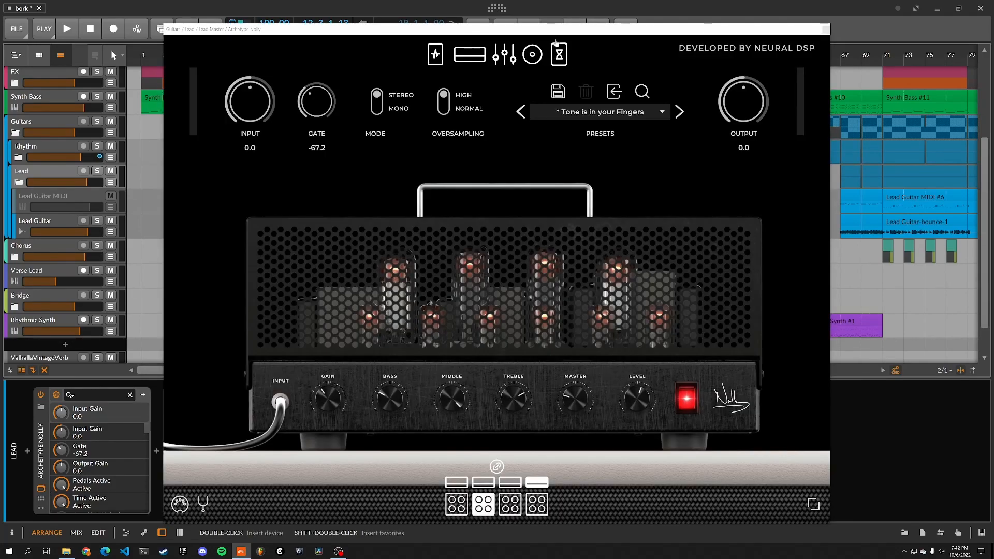
drag(565, 34, 562, 22)
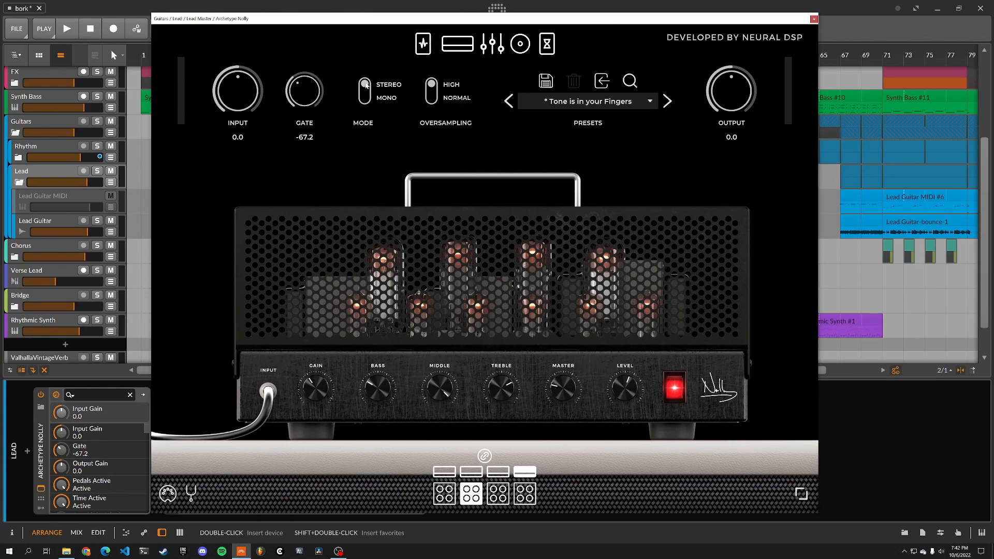
drag(446, 18, 462, 18)
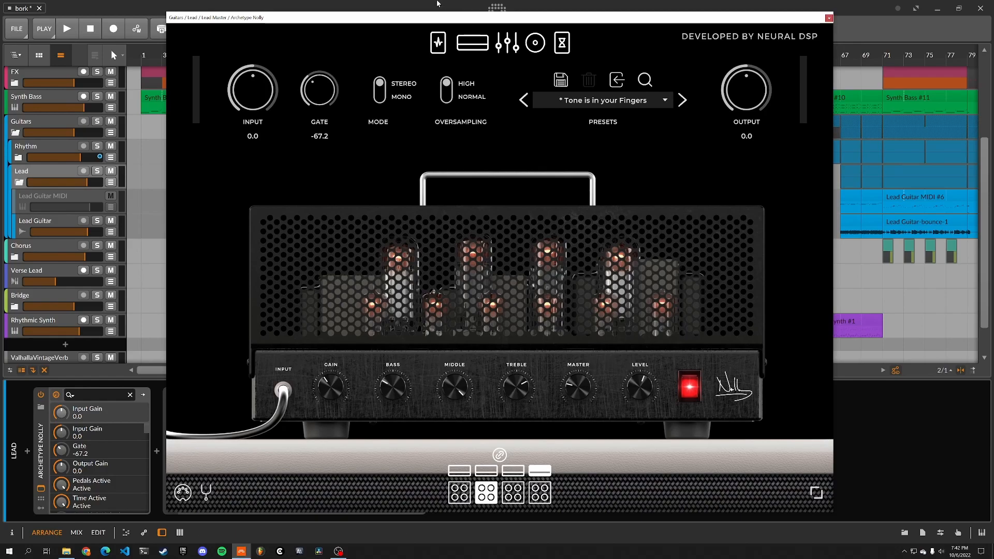
drag(601, 20, 623, 27)
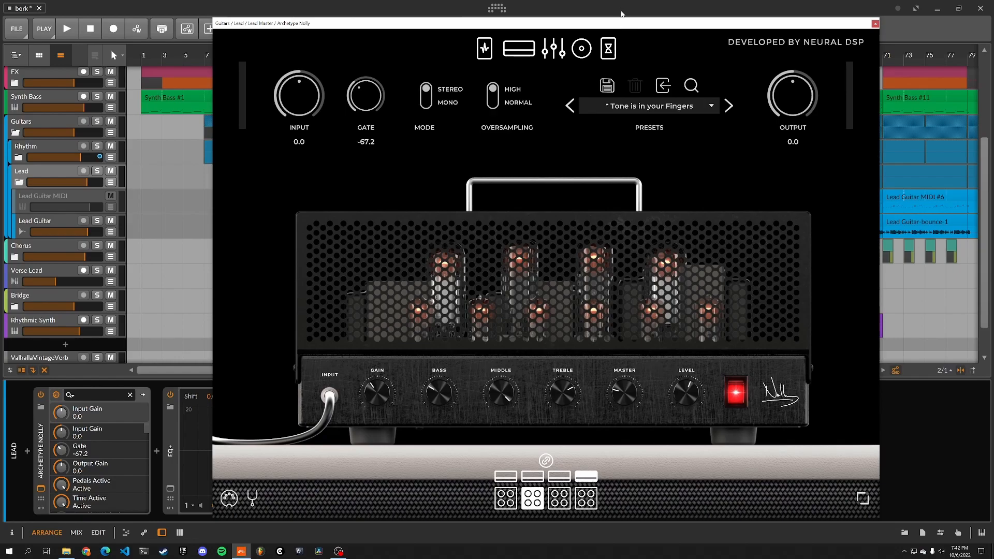
mouse_move(629, 31)
mouse_down()
mouse_move(585, 27)
mouse_move(639, 23)
mouse_up()
click(876, 20)
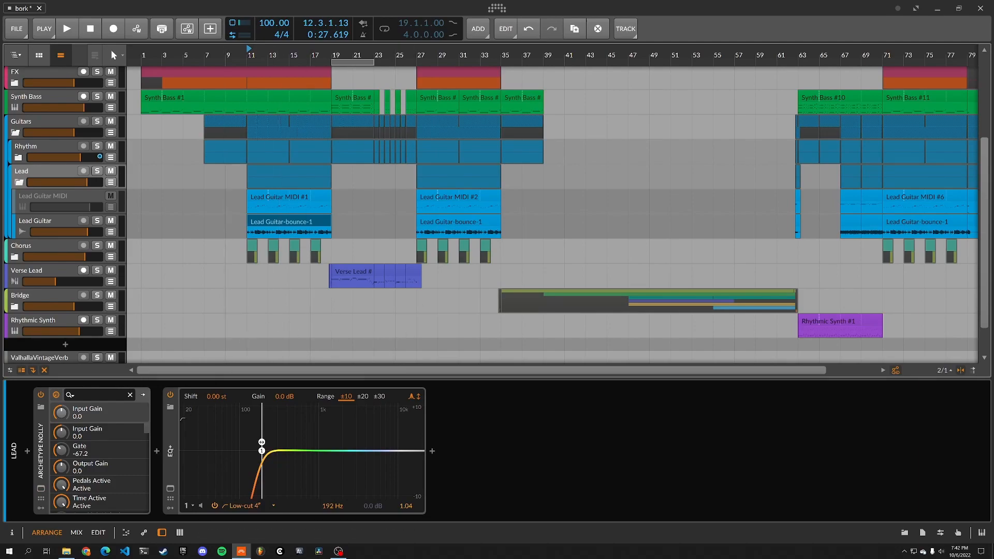
Listen to the soloed Lead Guitar from bar 11 while bypassing and re-enabling the Lead group's EQ+ low cut, ending with playback stopped
click(170, 429)
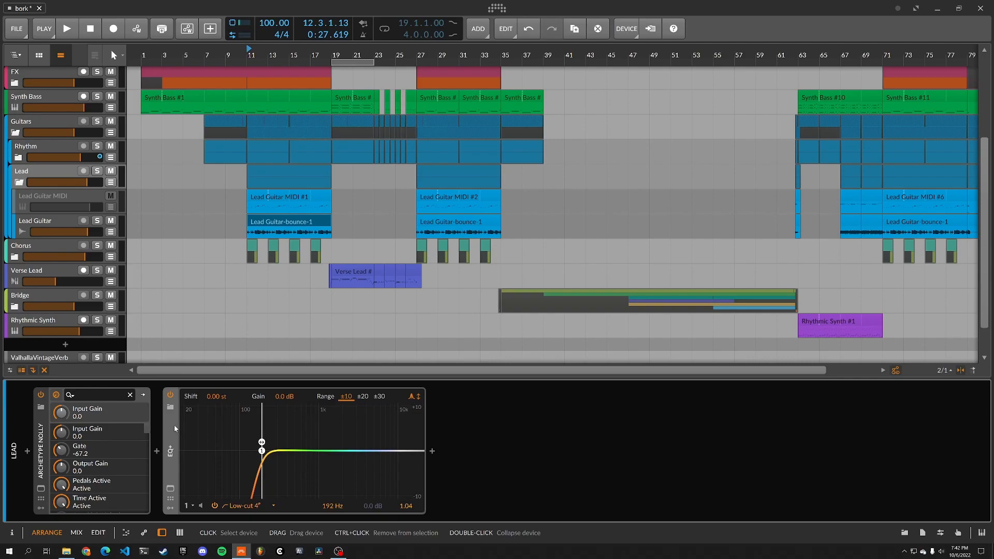
click(282, 226)
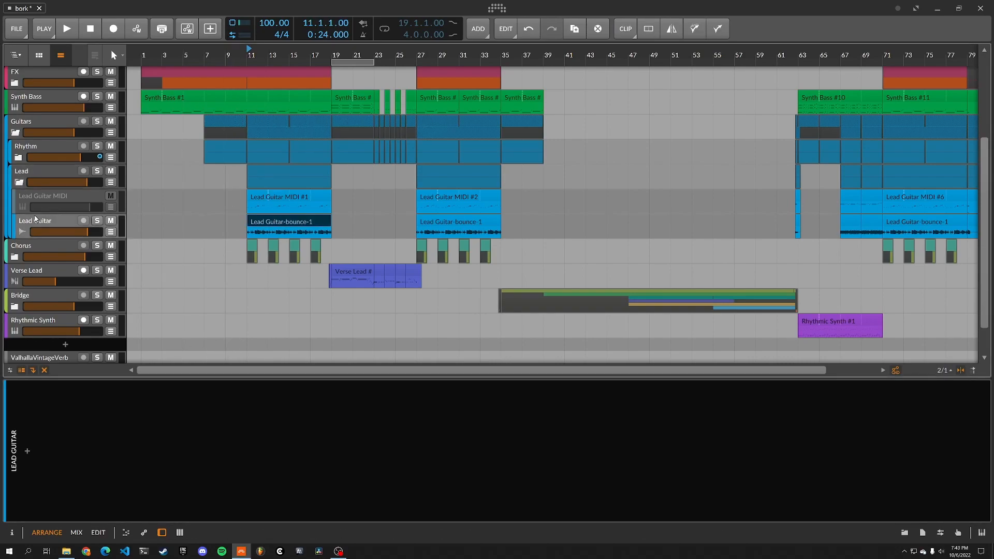
click(49, 172)
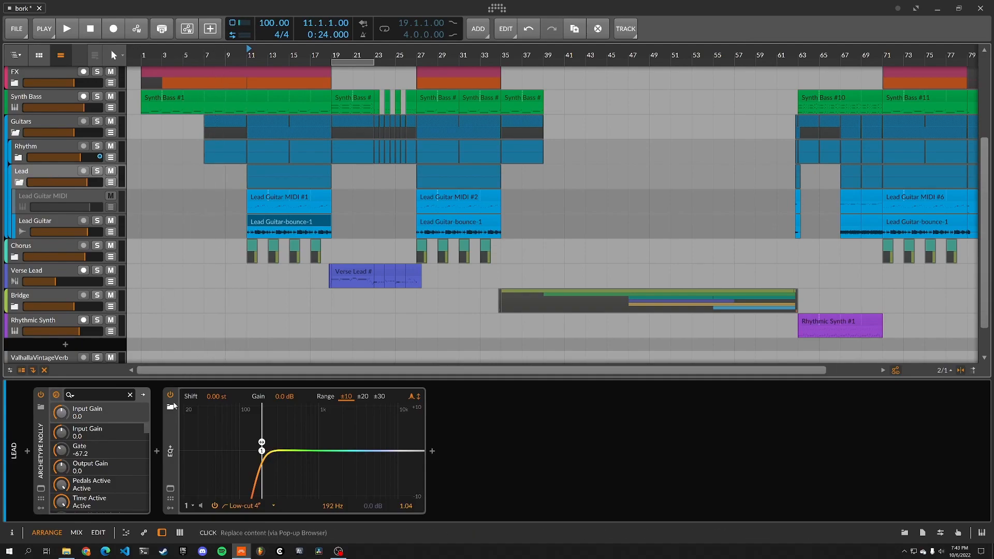
key(space)
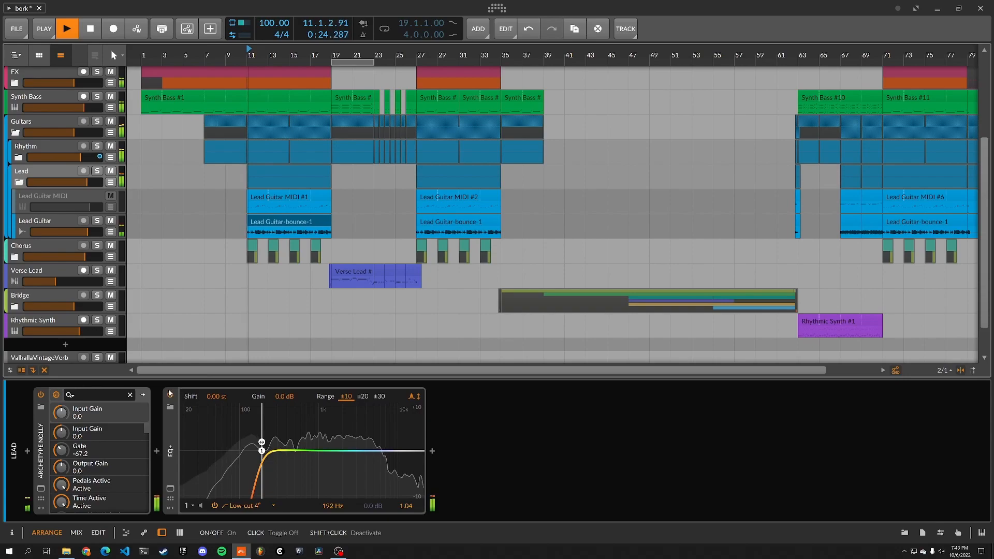
click(103, 222)
click(170, 392)
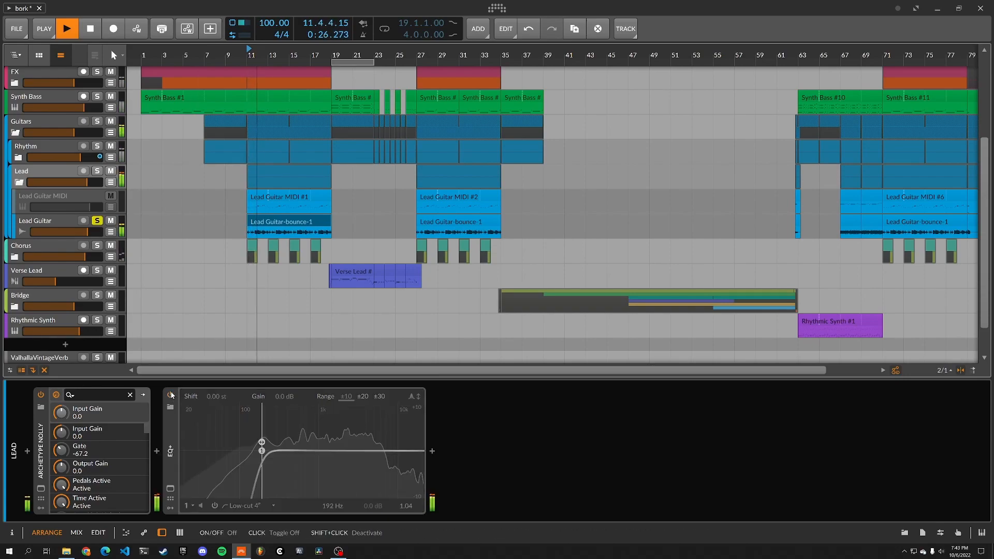
click(168, 393)
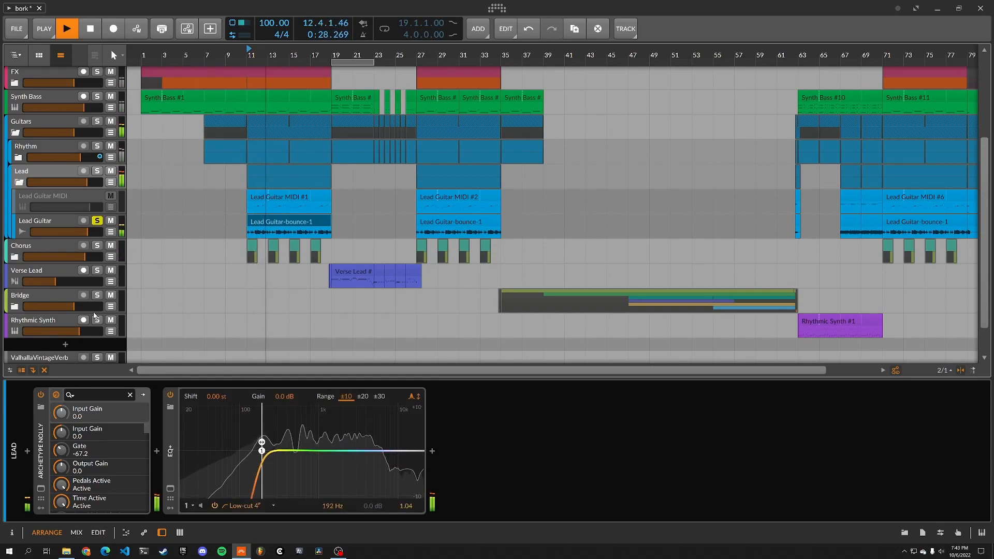
click(91, 30)
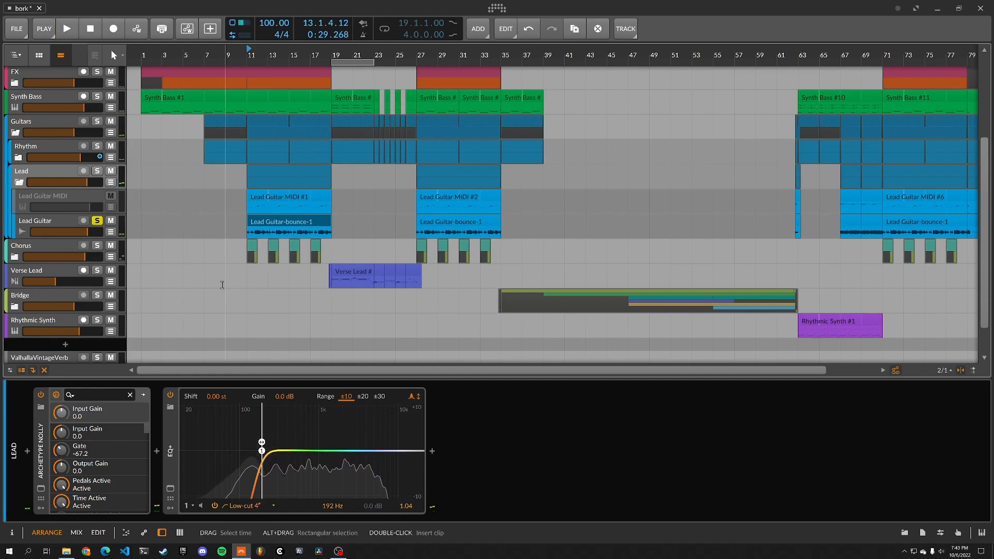
Collapse the Lead group, expand the Rhythm group, and listen to the first Rhythm Guitar clip soloed
click(18, 182)
click(20, 171)
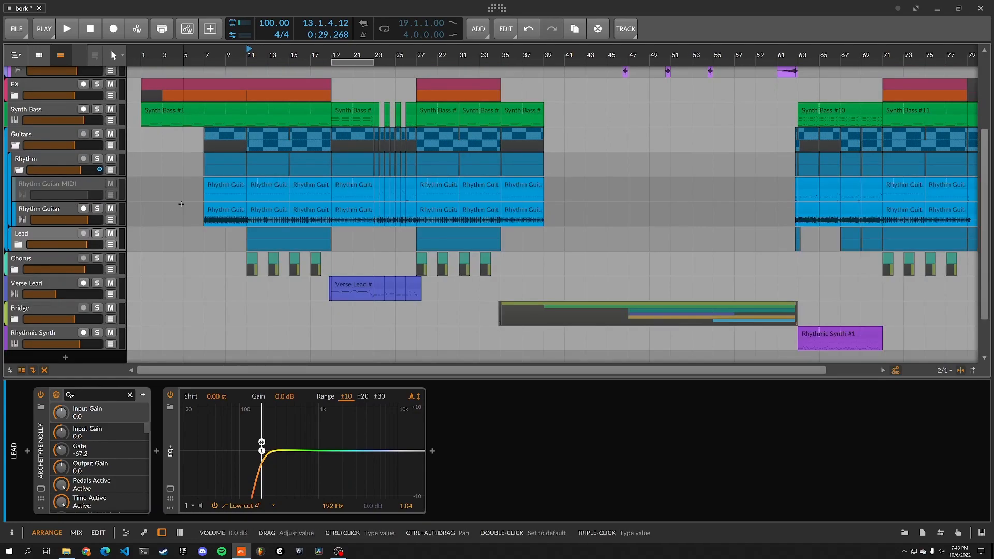
click(243, 207)
key(s)
key(space)
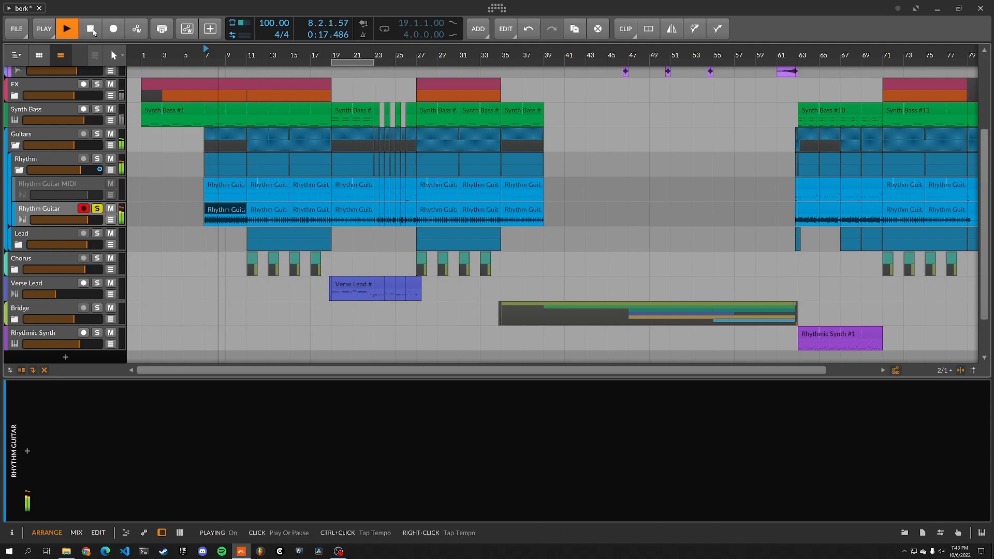
key(space)
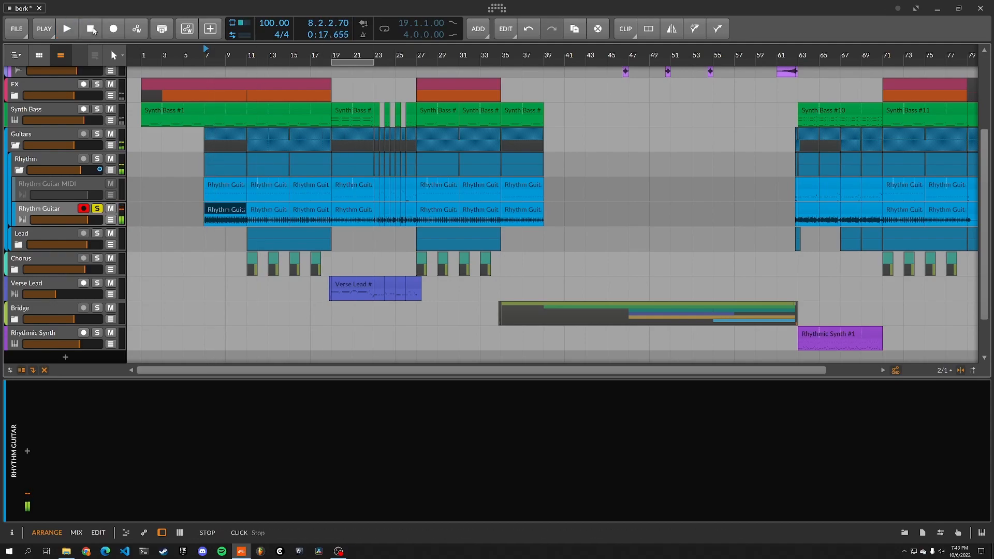
Replay the first Rhythm Guitar clip from bar 7 both soloed and unsoloed, leaving the track soloed and playback stopped
click(268, 212)
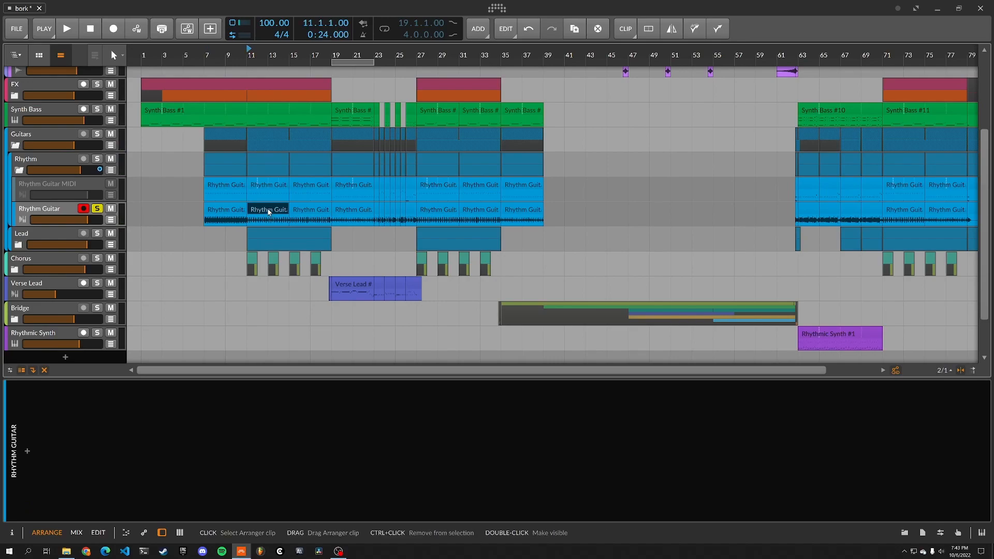
click(218, 207)
key(space)
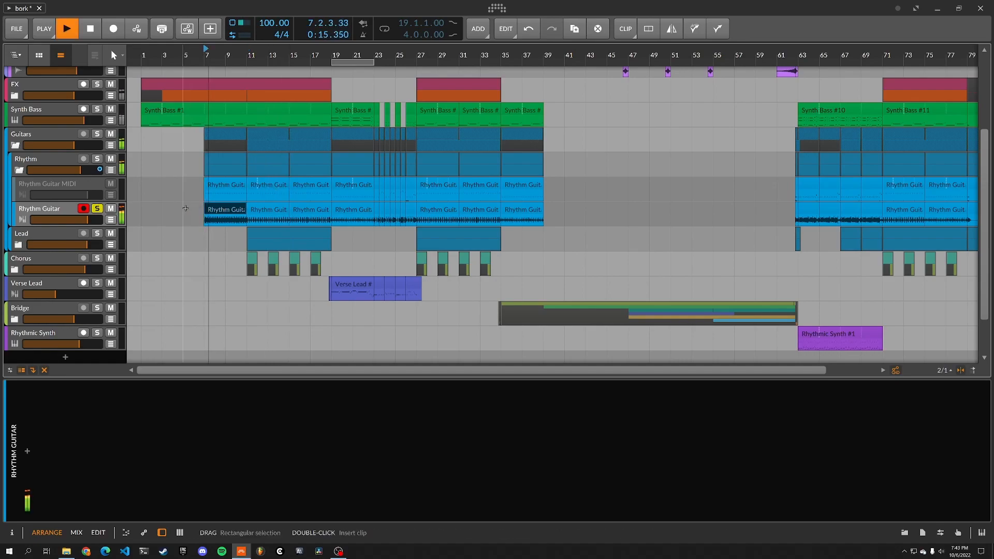
key(space)
click(98, 209)
key(space)
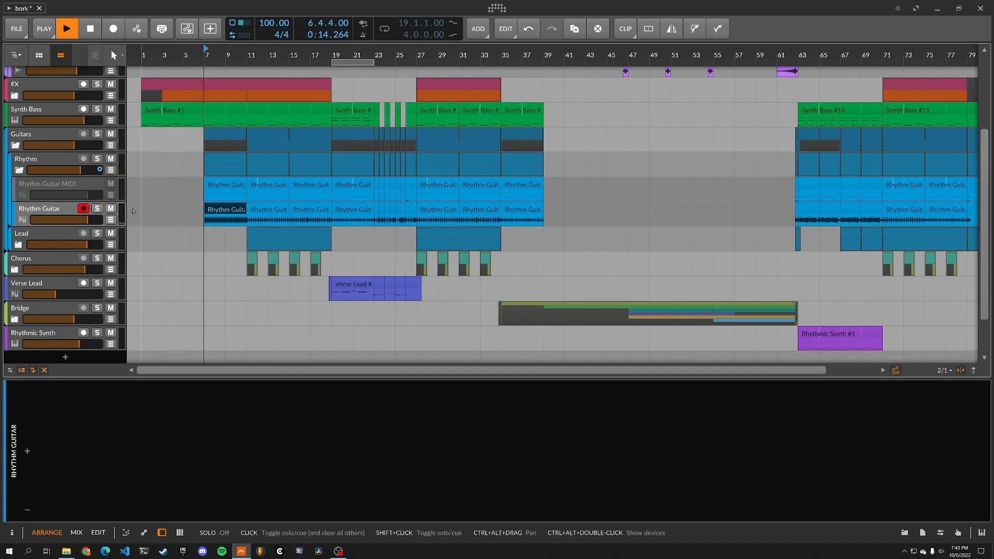
key(space)
click(98, 208)
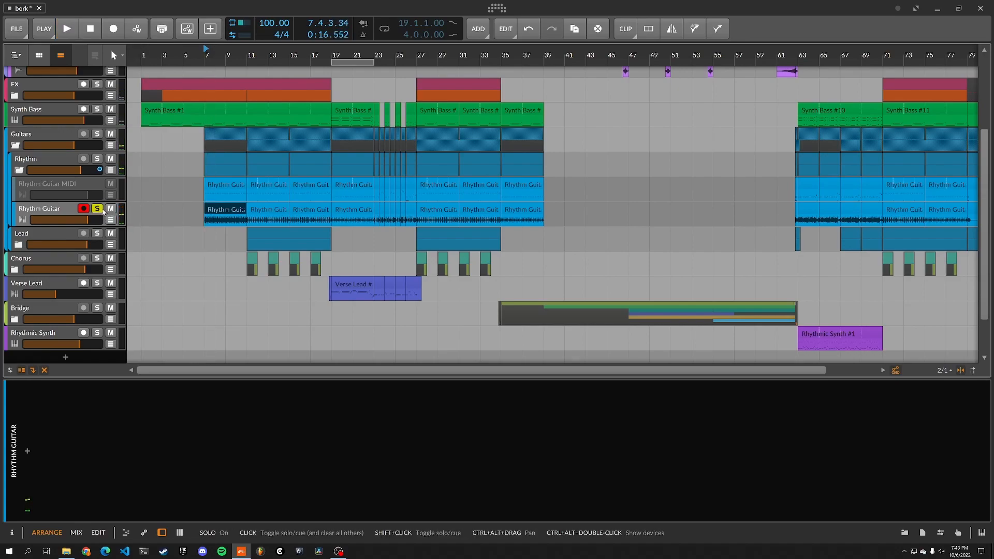
Listen to the soloed Rhythm Guitar from bar 11 while showing the notes of the second and third Rhythm Guitar MIDI clips, then stop playback
click(263, 205)
key(space)
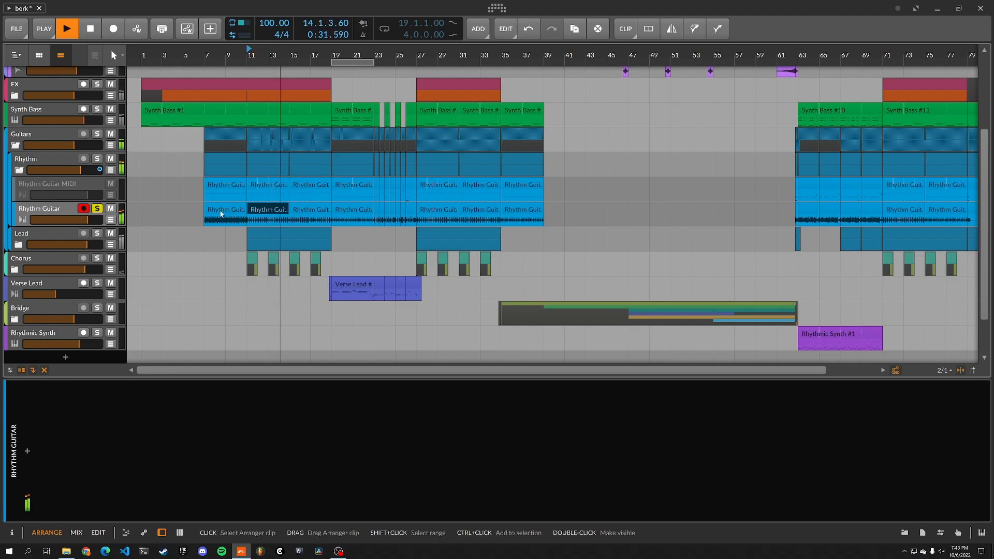
double_click(273, 179)
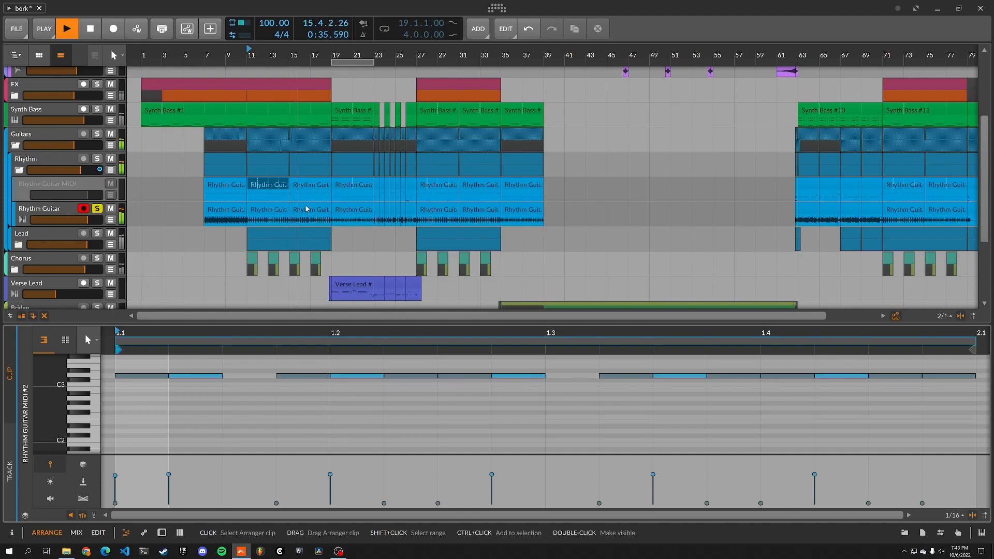
click(309, 186)
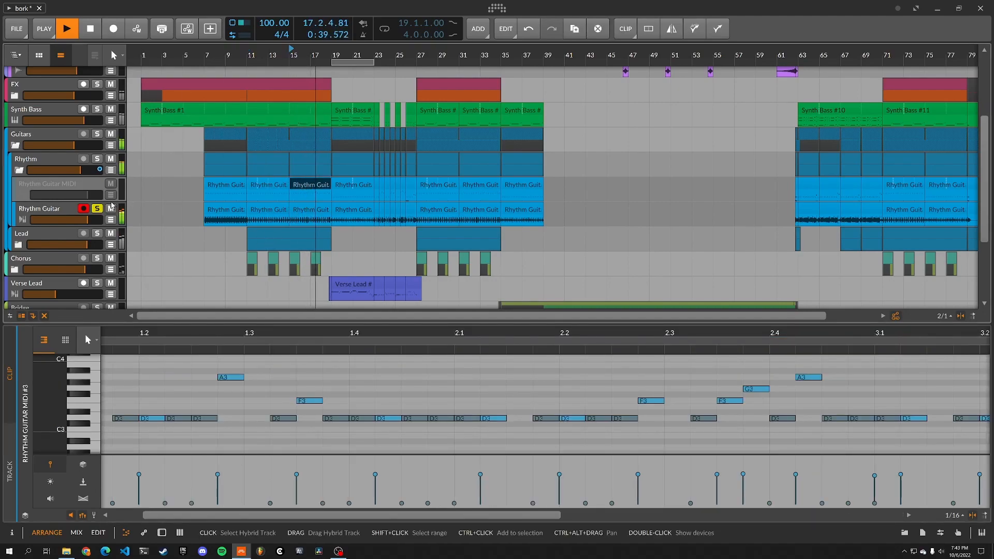
click(90, 35)
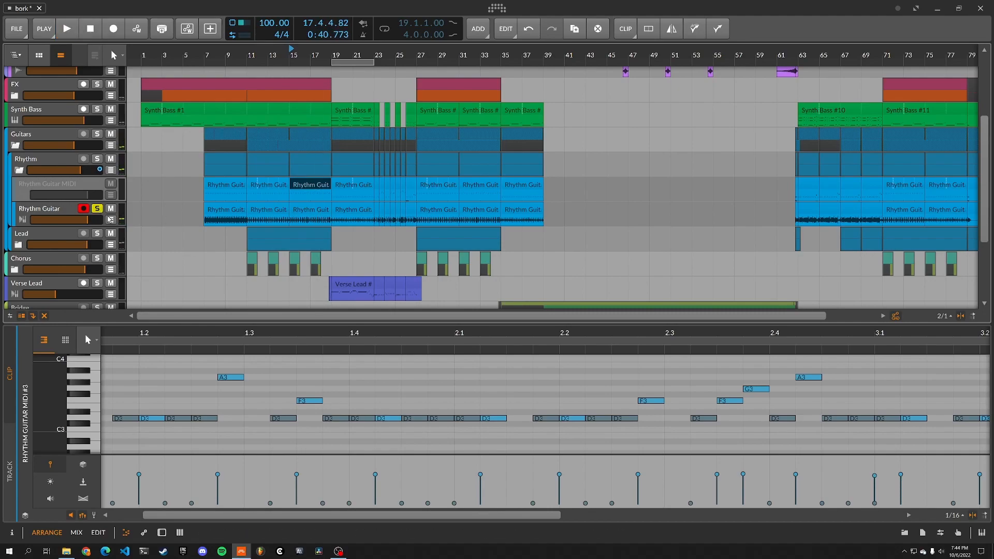
Unsolo the Rhythm Guitar track, show the bounced audio of its clip at bar 15, and place the playback start at bar 21
click(289, 208)
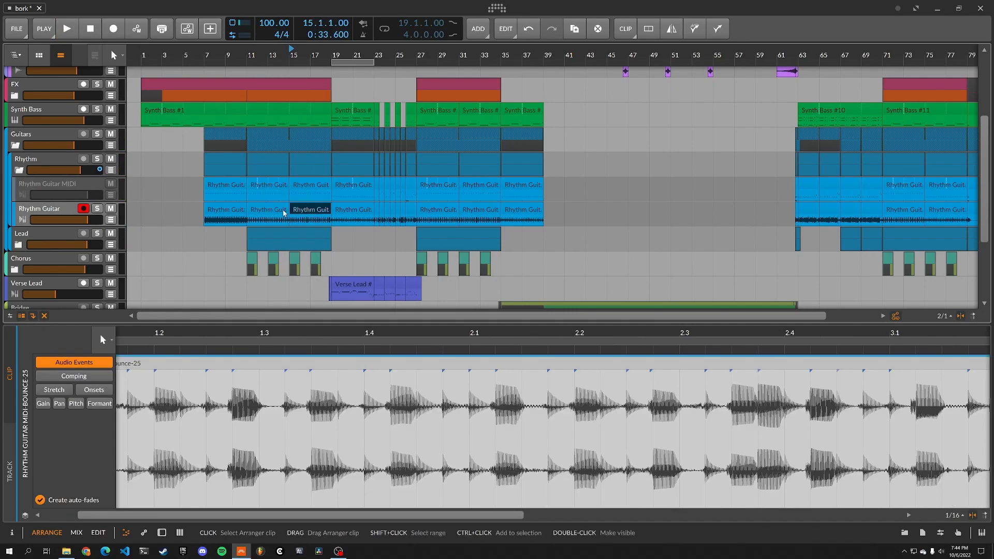
click(308, 211)
scroll(297, 189, down, 2)
scroll(293, 187, up, 2)
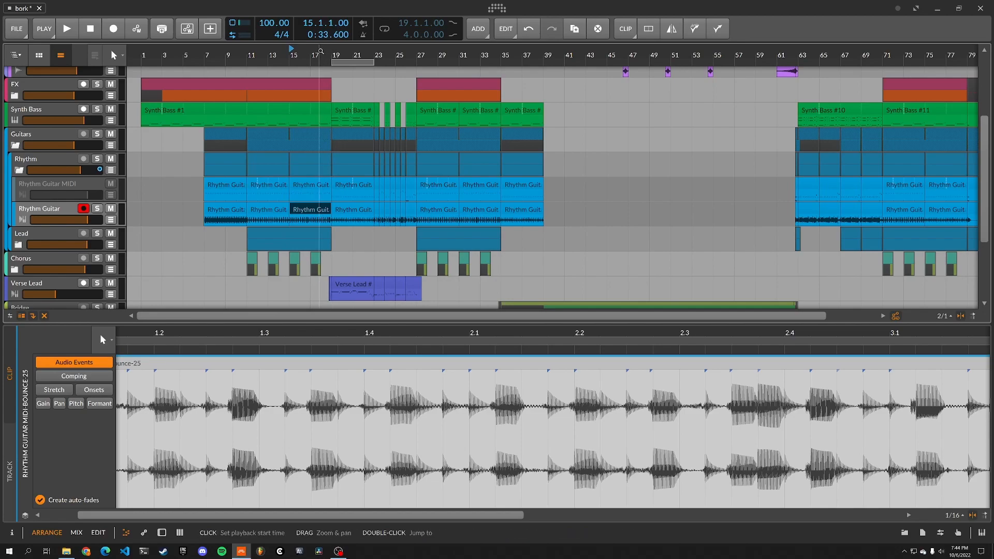
click(354, 52)
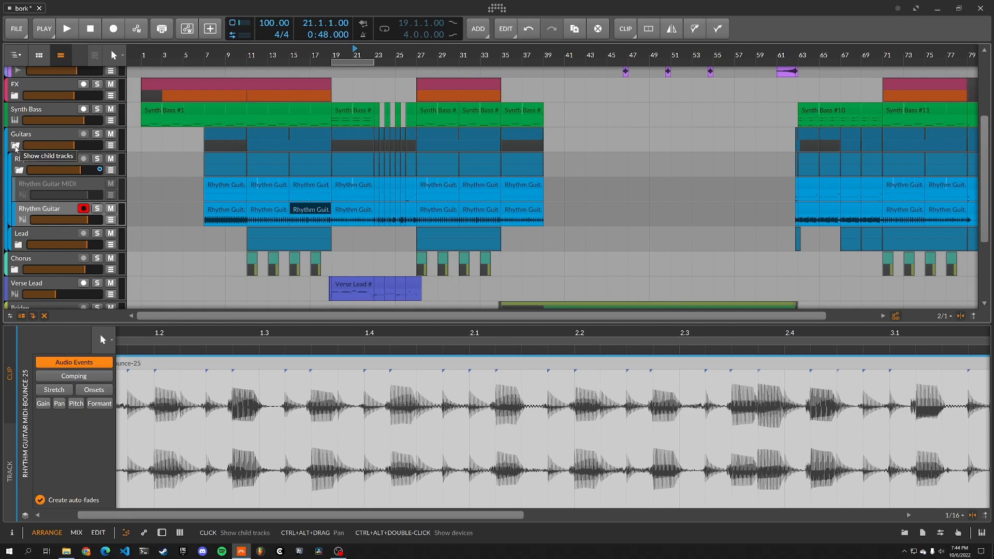
Collapse the Guitars group, expand the Chorus group, and listen to the first Plucks clip soloed from bar 11
click(15, 146)
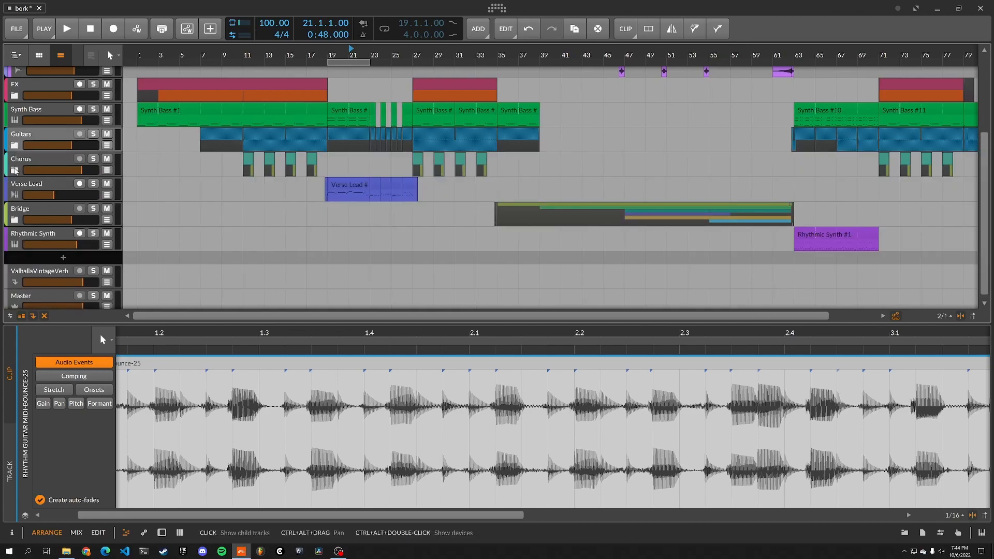
click(14, 171)
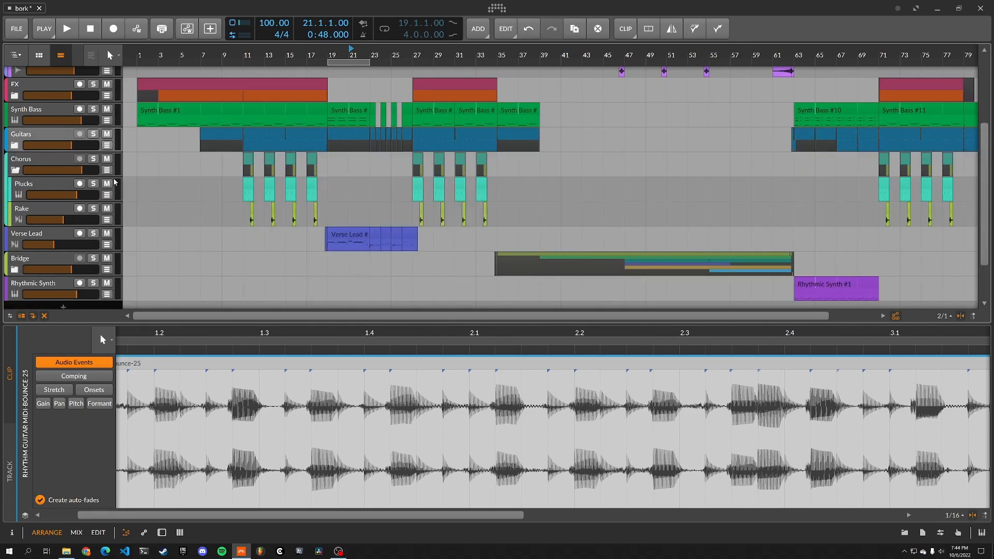
click(96, 185)
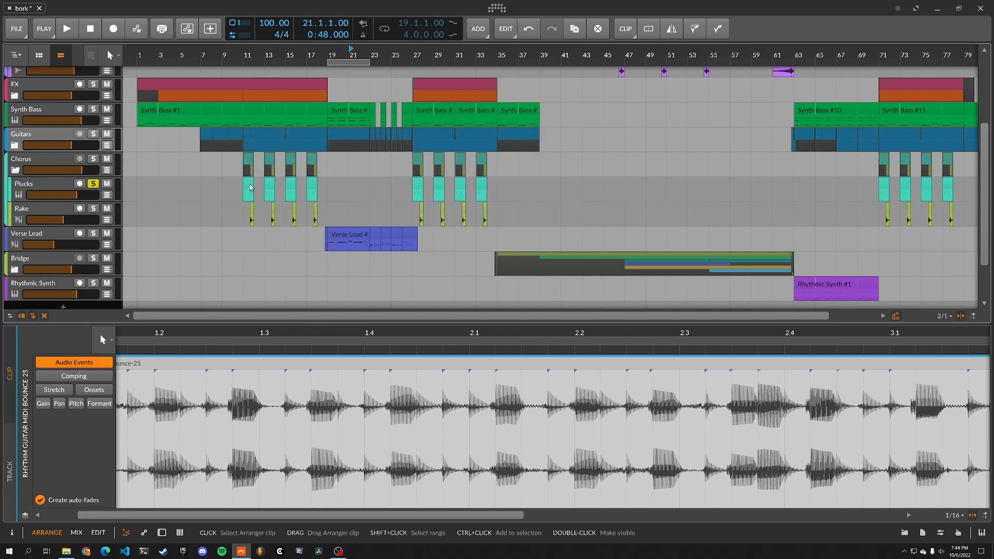
click(250, 188)
key(space)
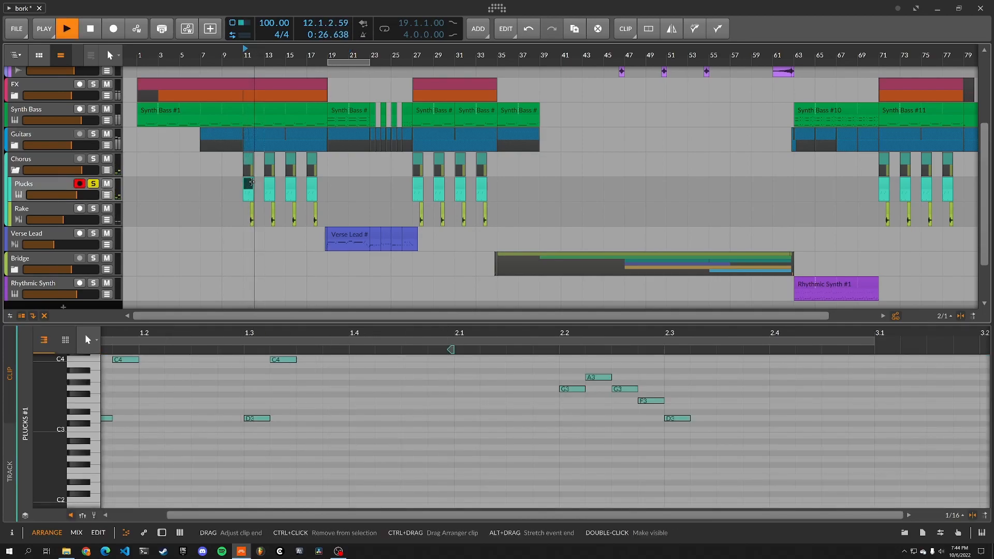
key(space)
Try extending the first Plucks clip to bar 13, listen to the longer phrase, and trim the clip back to bar 12
drag(252, 182, 263, 185)
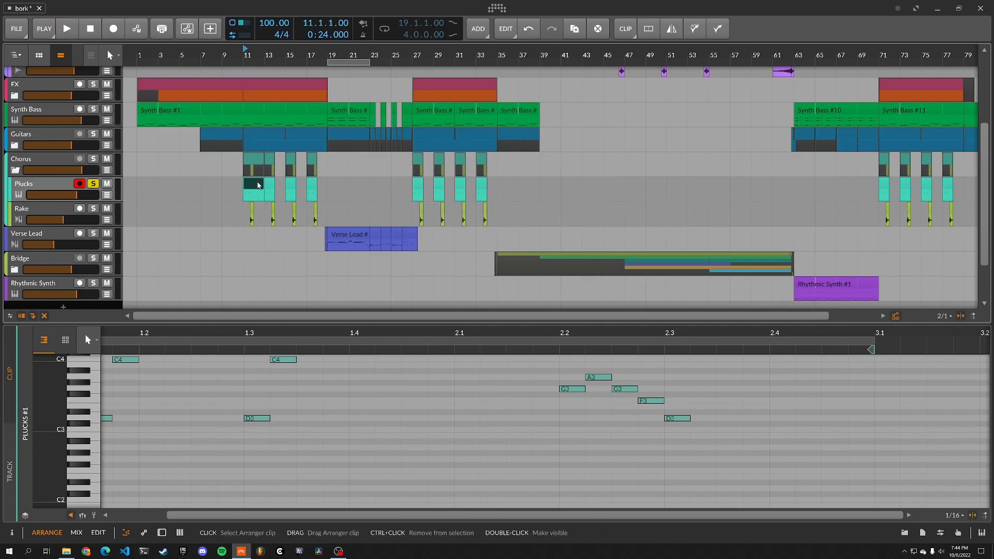
key(space)
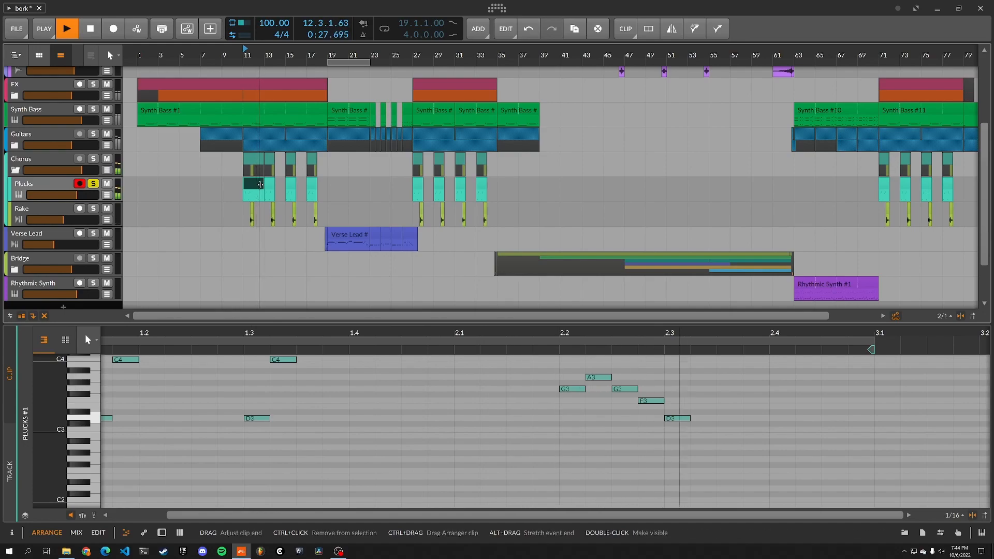
key(space)
drag(260, 184, 251, 185)
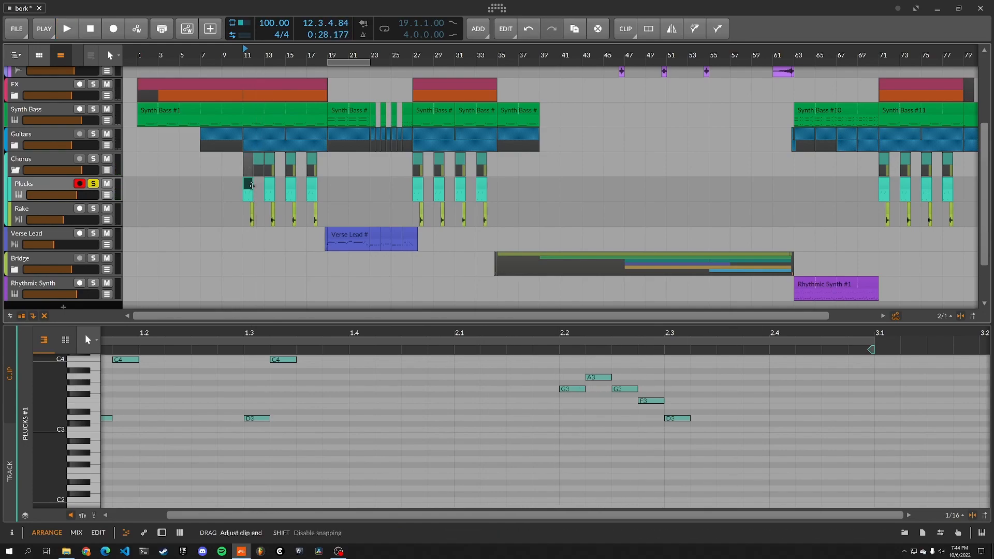
Show the first Rake audio clip and listen to the Rake track soloed, leaving it unsoloed with playback stopped
click(253, 209)
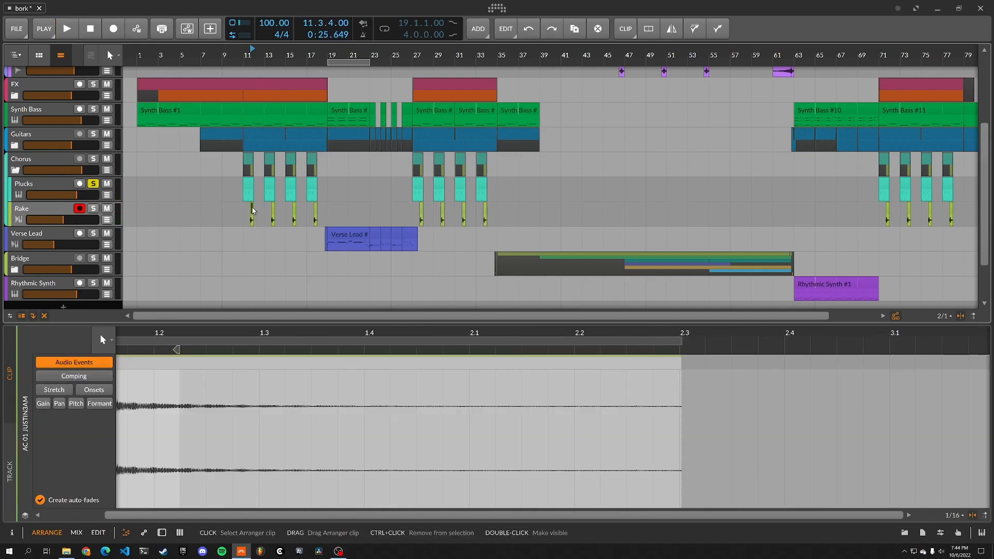
click(93, 209)
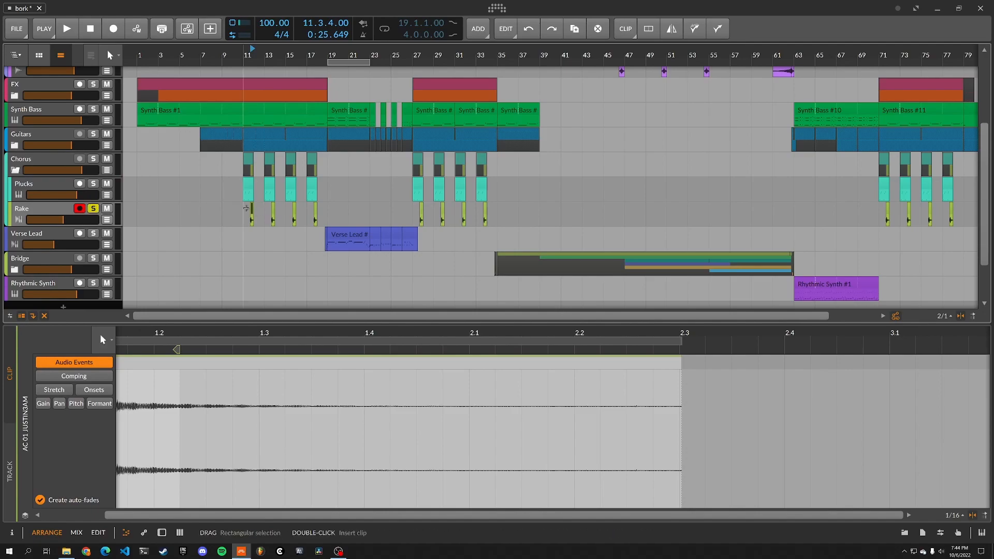
key(space)
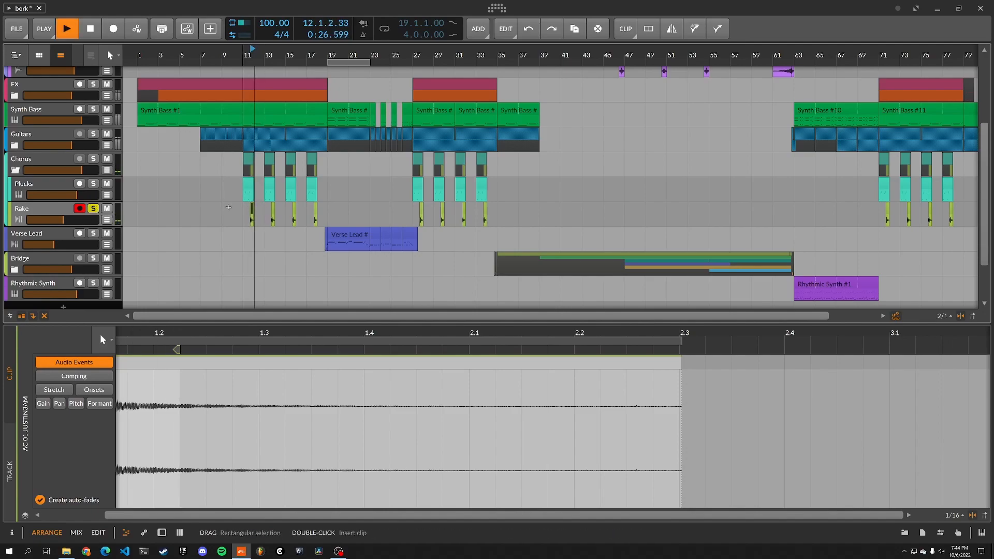
key(space)
click(93, 209)
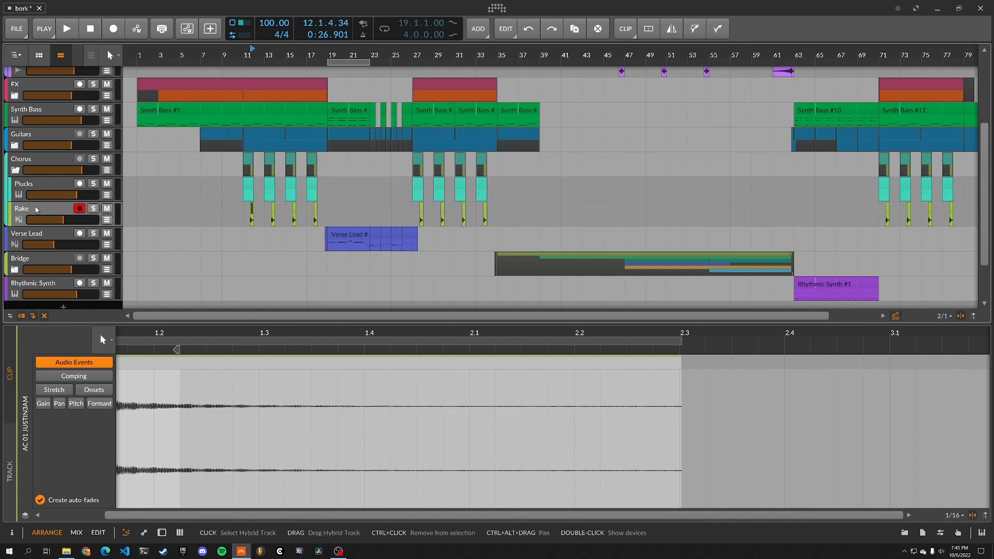
Listen briefly to the whole Chorus group soloed from bar 11, then stop playback and unsolo the group
click(37, 211)
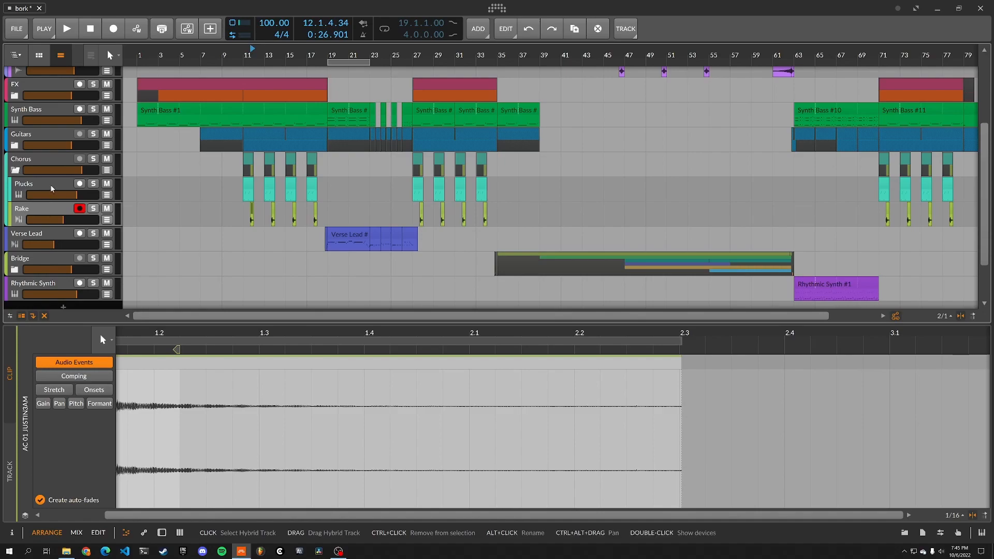
click(98, 160)
key(space)
key(space)
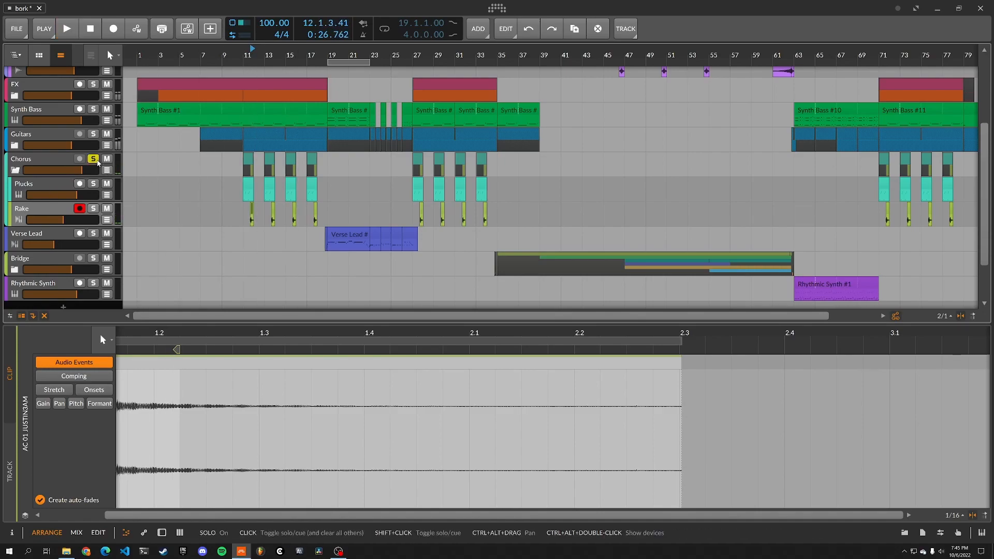
click(94, 160)
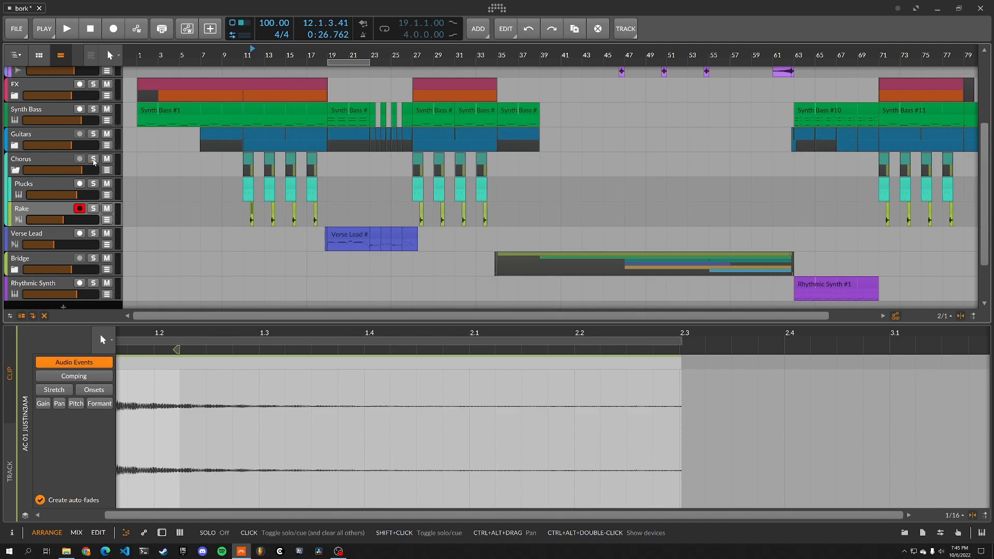
Play the full mix from the third Chorus clip at bar 15 and stop playback in bar 18
click(246, 164)
click(291, 159)
key(space)
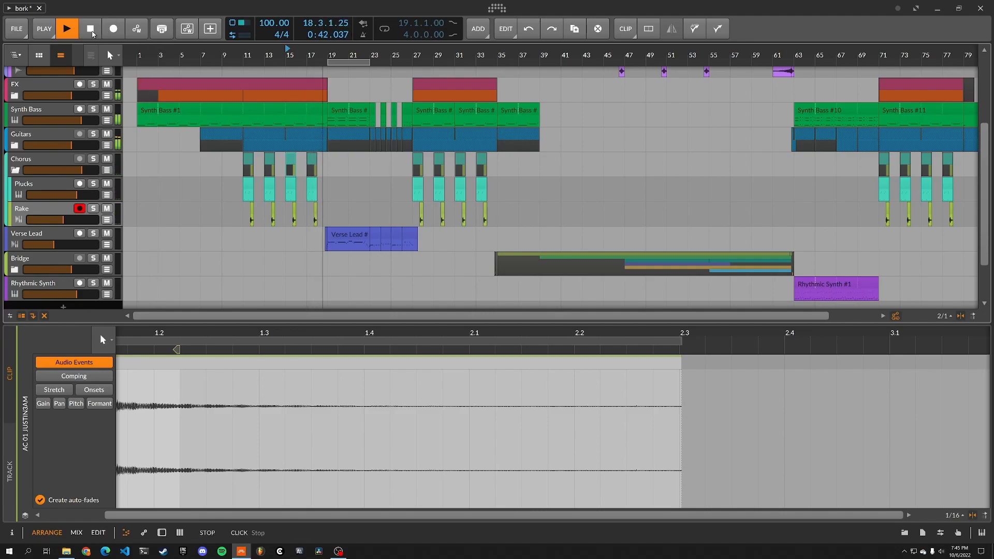
click(92, 33)
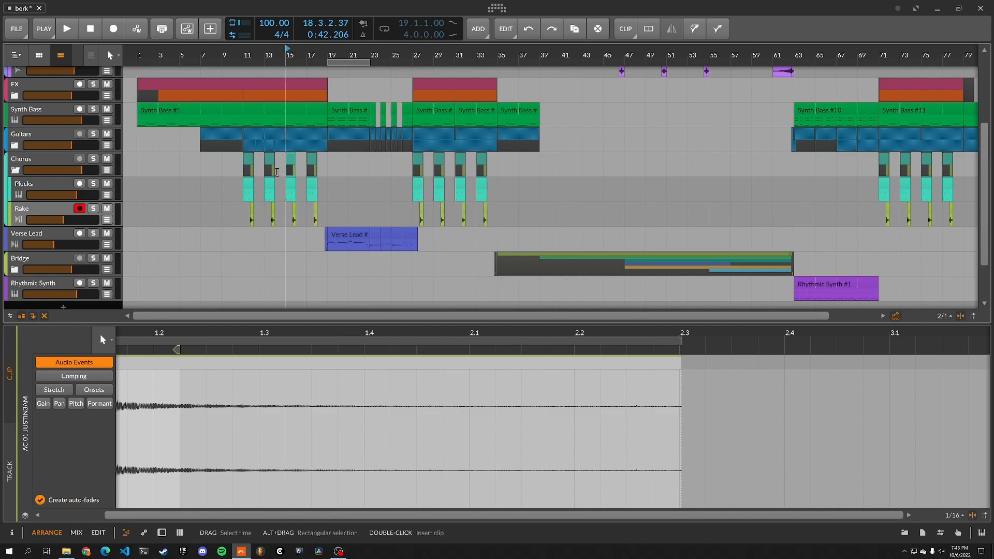
Collapse the Chorus and Drums groups in the track list
scroll(164, 162, up, 2)
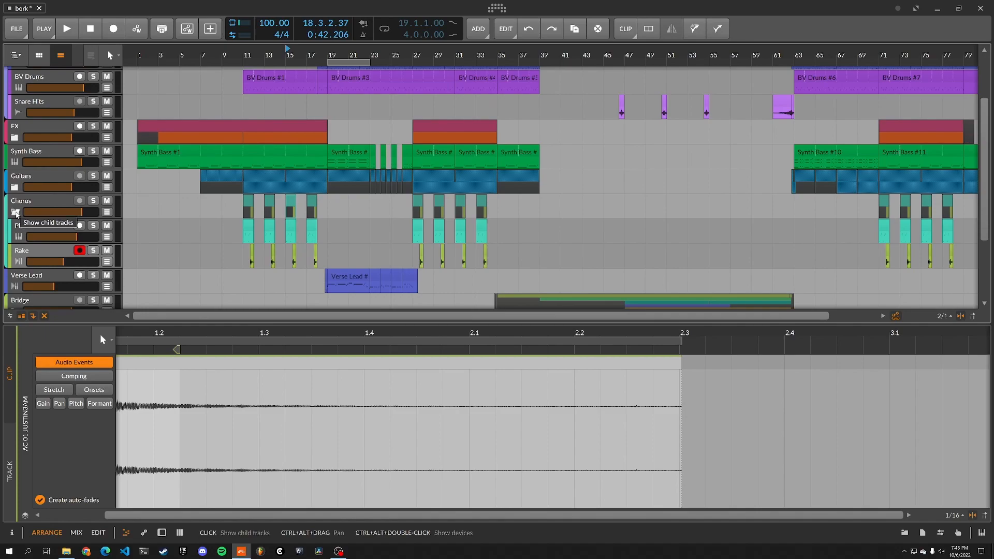
click(16, 213)
scroll(80, 174, up, 3)
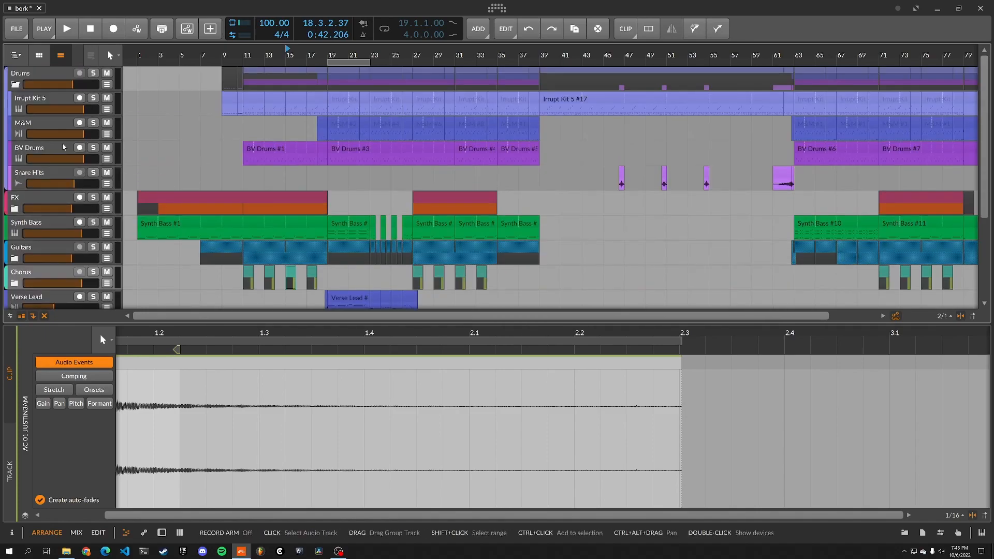
click(14, 84)
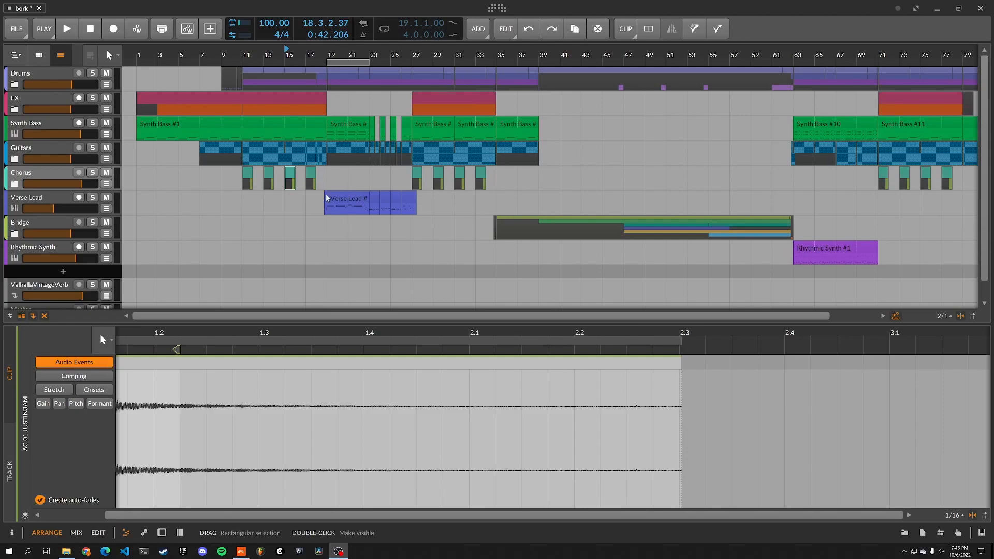
Play the full mix from bar 17 through the Verse Lead section, stopping at bar 27
scroll(316, 181, up, 2)
click(307, 175)
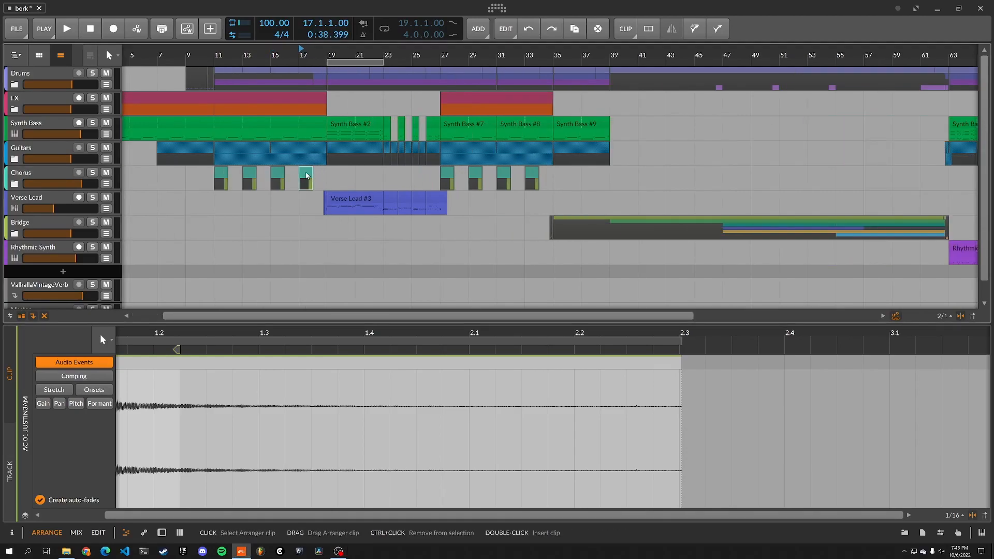
key(space)
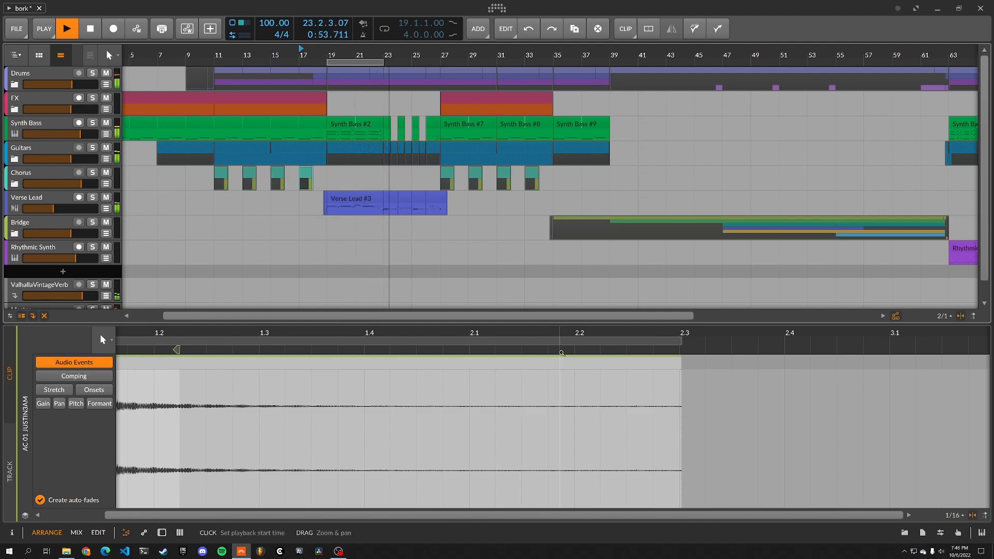
click(100, 32)
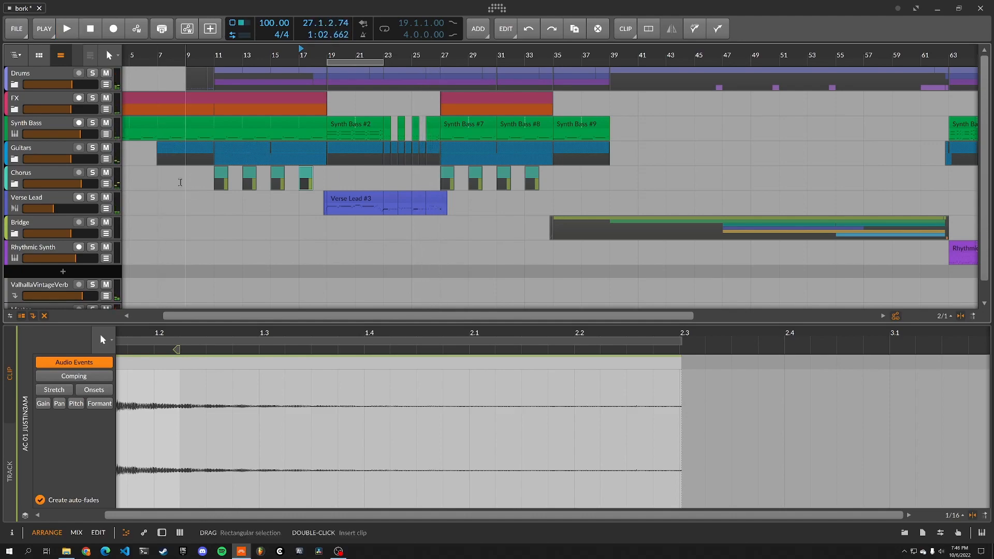
Show the Verse Lead track's Falcon instrument, reposition its window, and solo the track
double_click(39, 198)
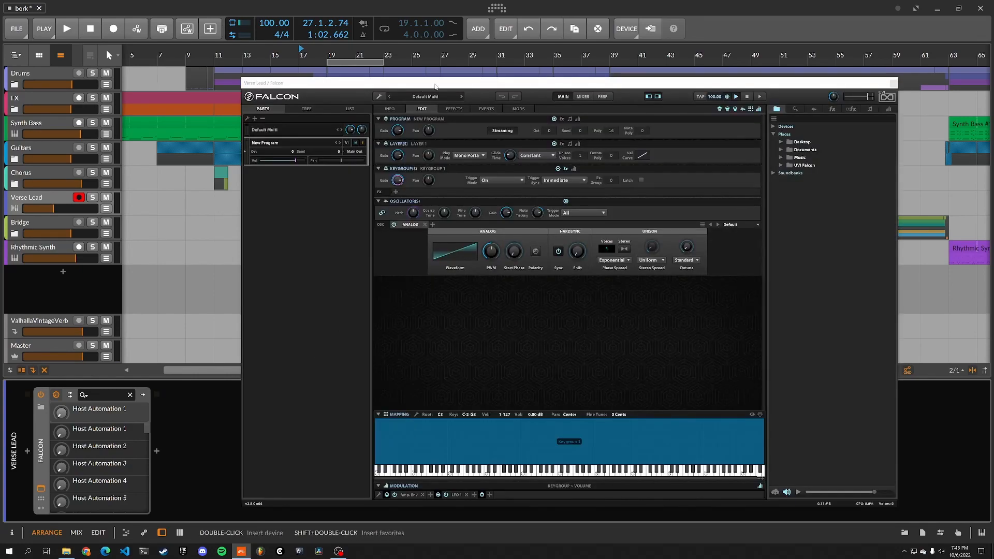
drag(470, 89, 414, 65)
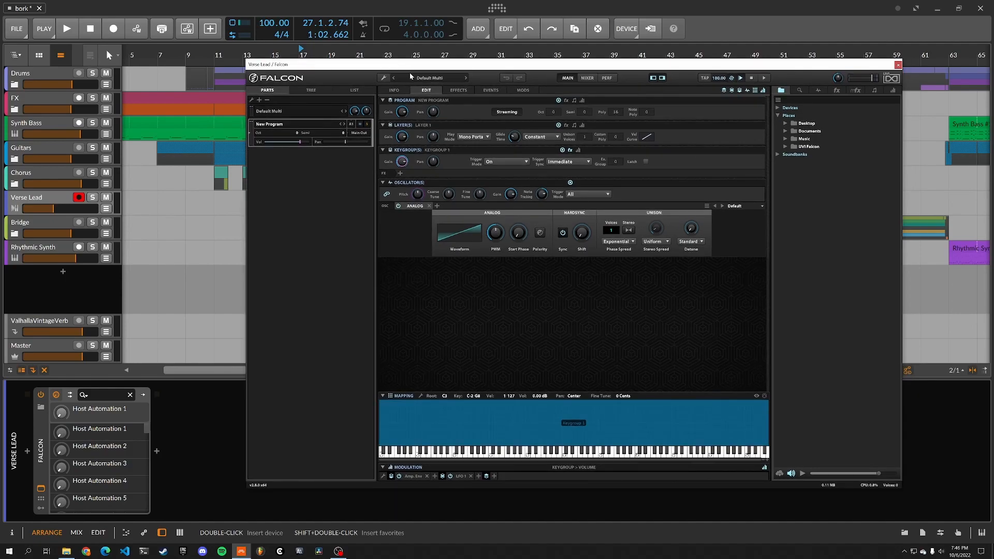
click(92, 197)
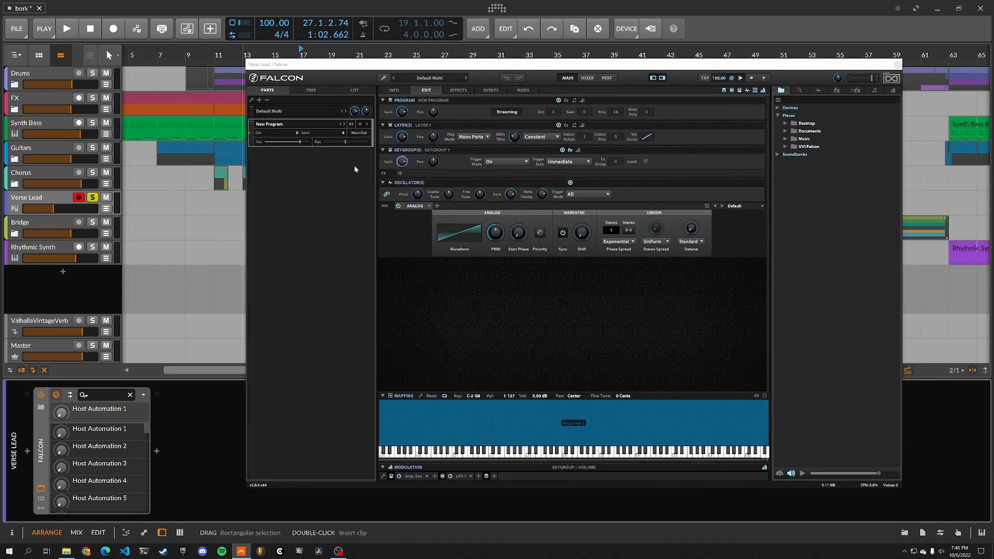
mouse_move(551, 66)
mouse_down()
mouse_move(593, 74)
mouse_move(735, 162)
mouse_move(580, 96)
mouse_move(550, 56)
mouse_move(715, 73)
mouse_move(482, 70)
mouse_move(539, 69)
mouse_up()
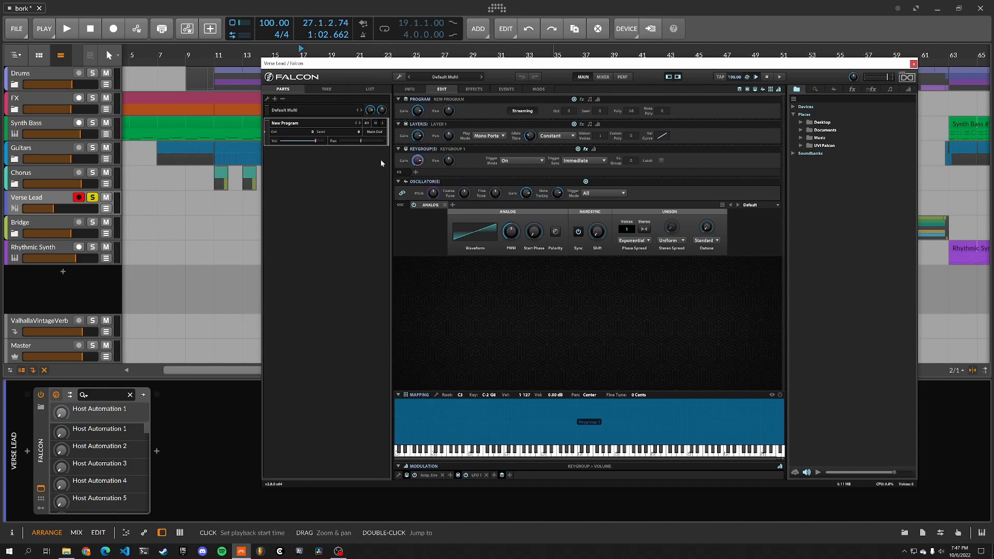
Play the soloed Verse Lead track from just before bar 19, moving the Falcon window clear of the arrangement
key(space)
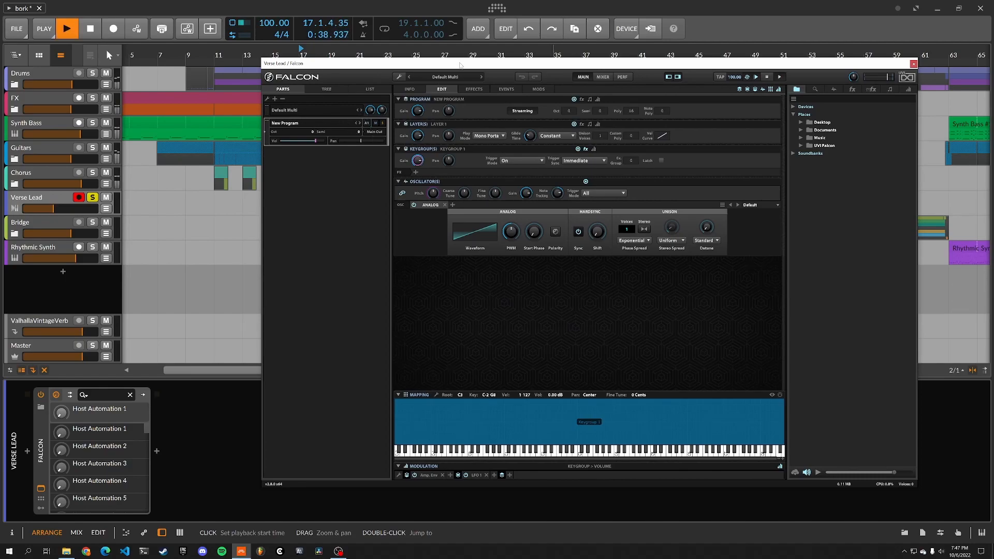
drag(464, 64, 631, 214)
key(space)
click(324, 197)
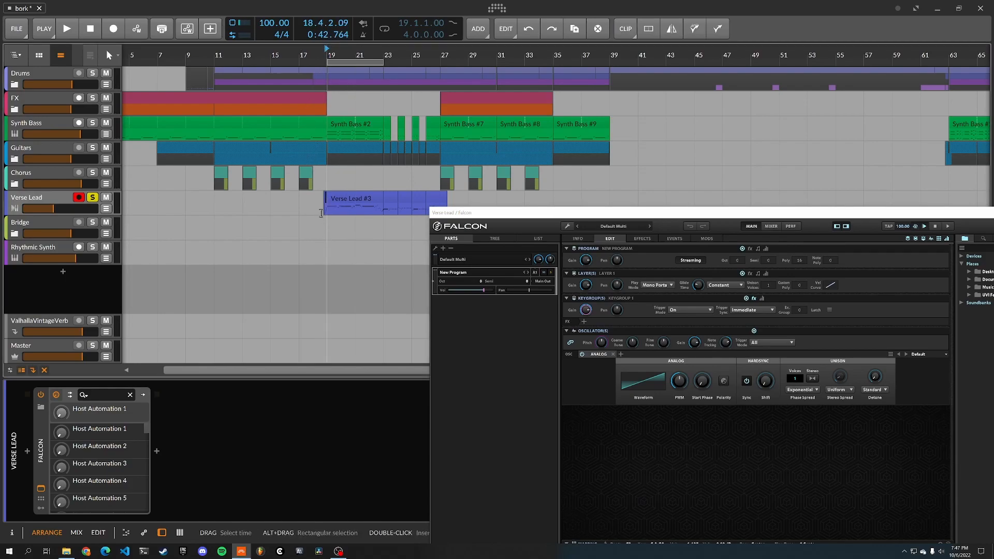
scroll(333, 201, up, 5)
scroll(228, 233, down, 5)
key(space)
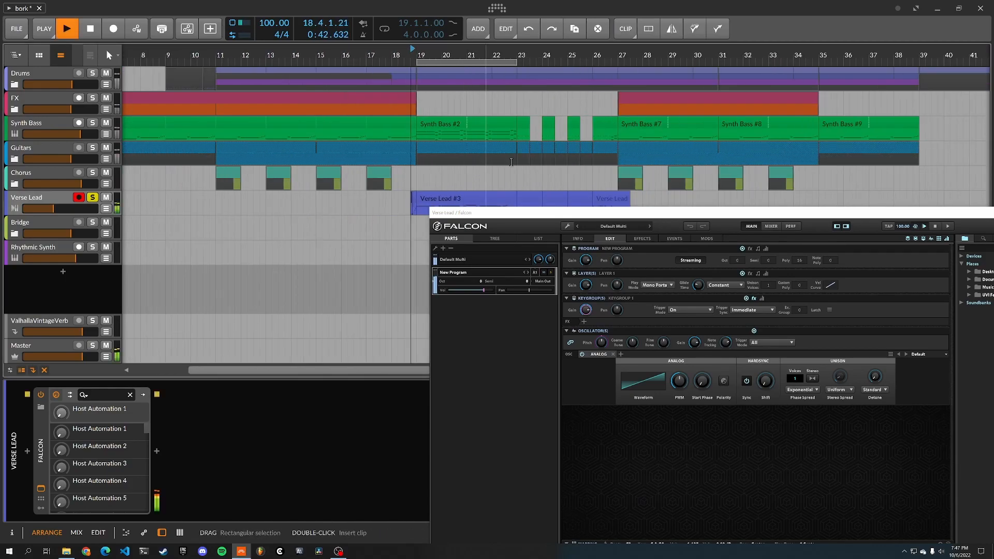
drag(547, 217, 356, 49)
drag(441, 47, 649, 119)
key(space)
drag(551, 118, 433, 59)
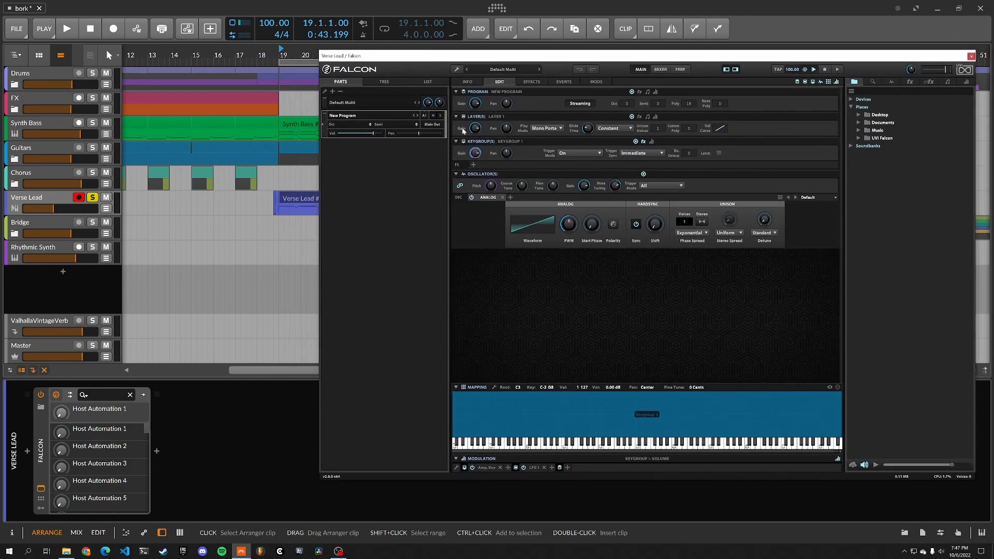
Show Falcon's Layer 1 effects chain and bypass its effects while playing the Verse Lead from bar 19
click(531, 82)
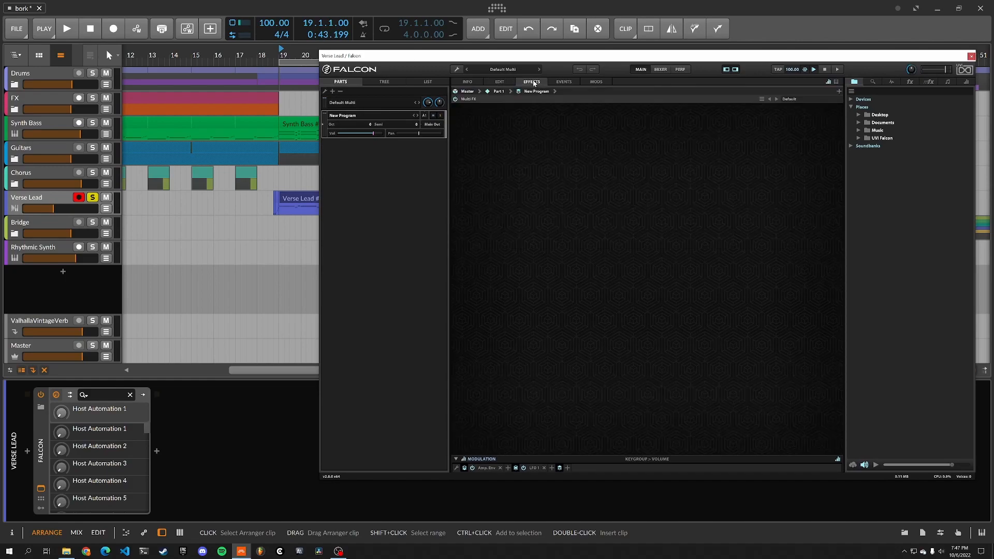
click(556, 92)
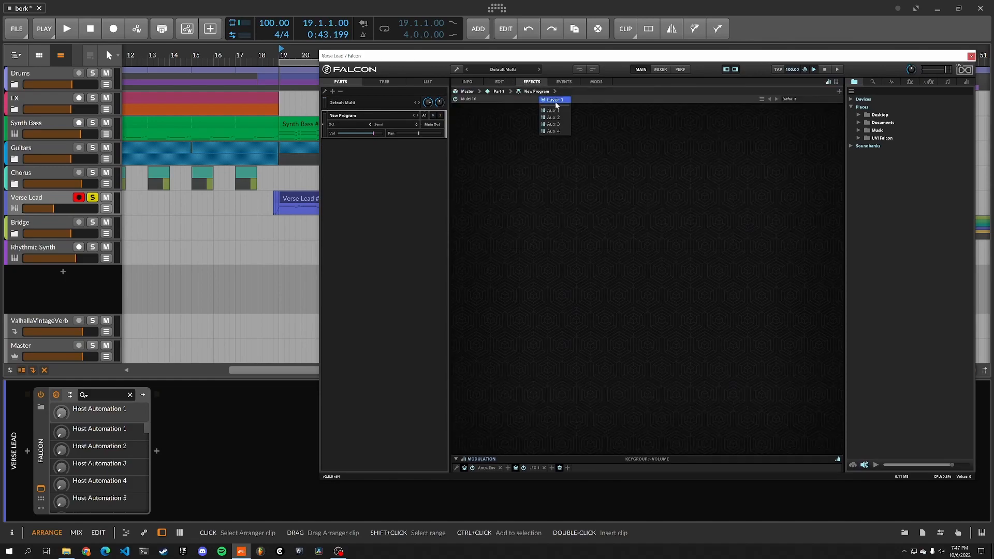
click(554, 104)
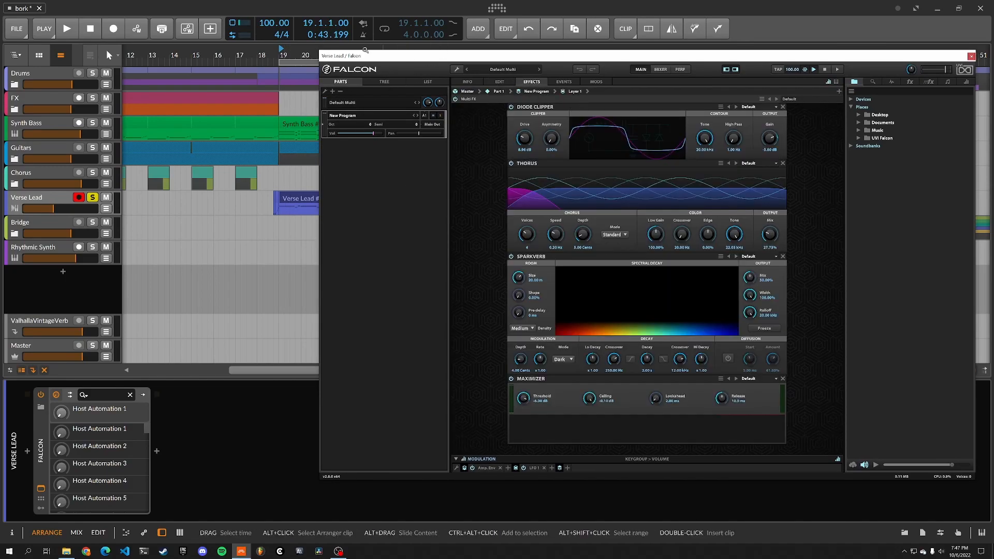
key(space)
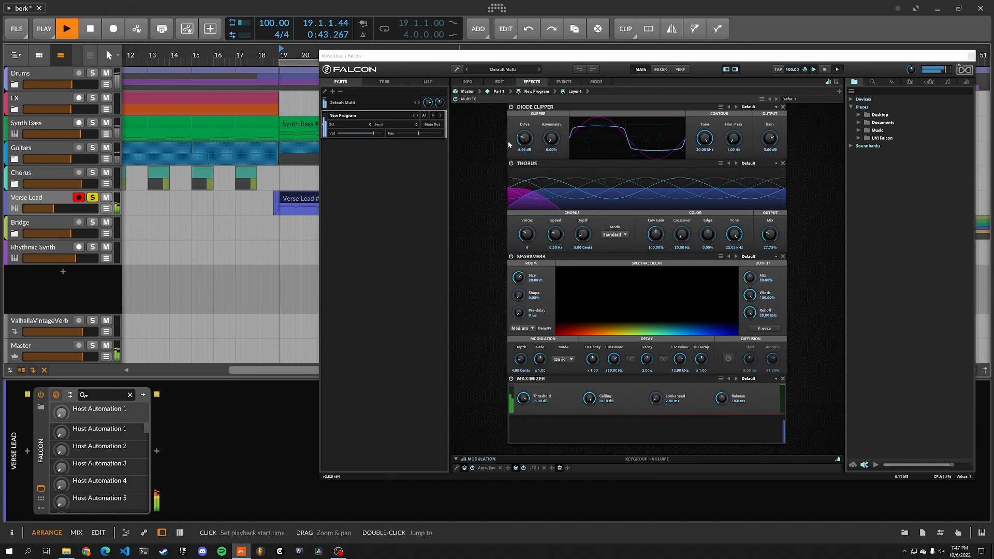
click(511, 257)
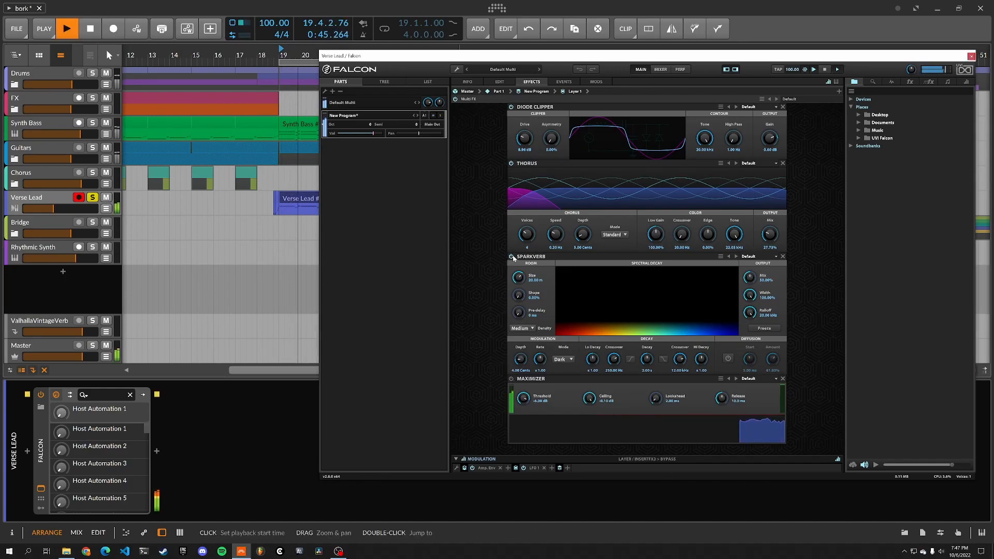
key(space)
Return to Falcon's oscillator settings and play the dry Verse Lead sound from bar 19
click(499, 91)
click(500, 82)
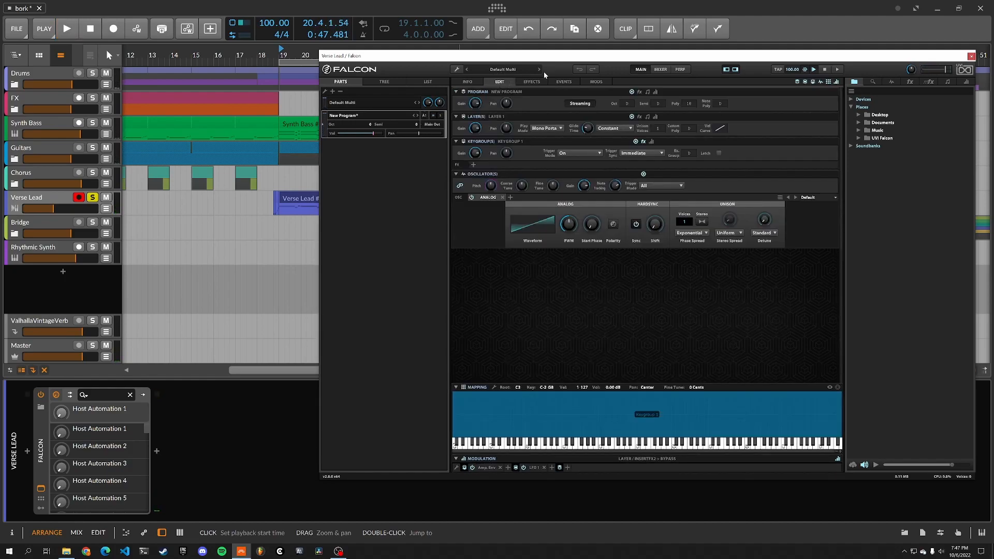
key(space)
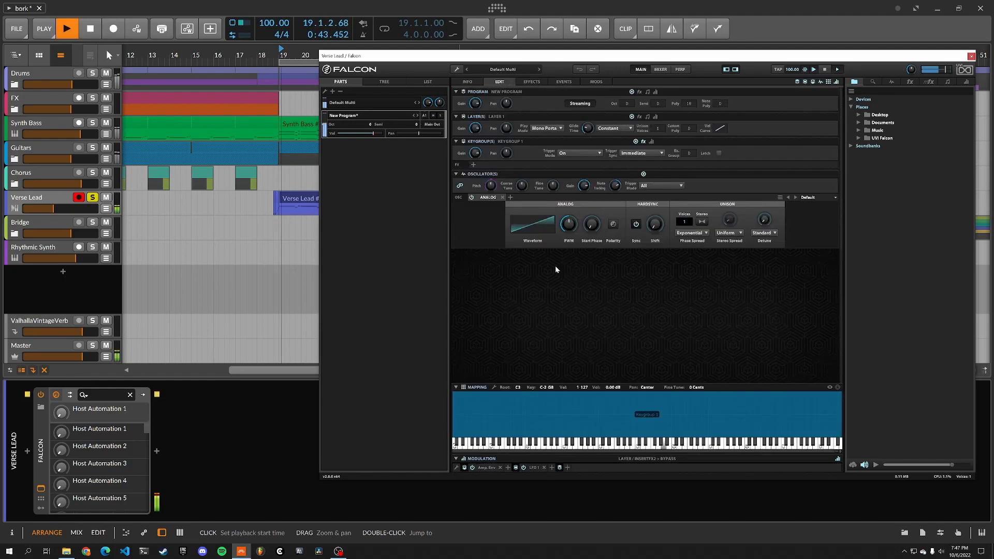
key(space)
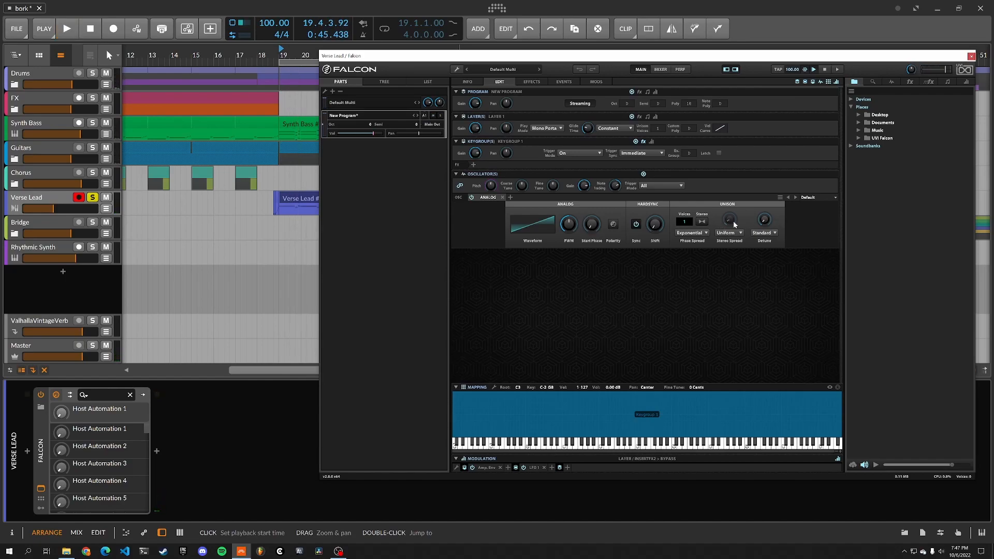
Reopen the Layer 1 effects chain of the new program in Falcon and reposition the plug-in window
click(532, 82)
click(511, 92)
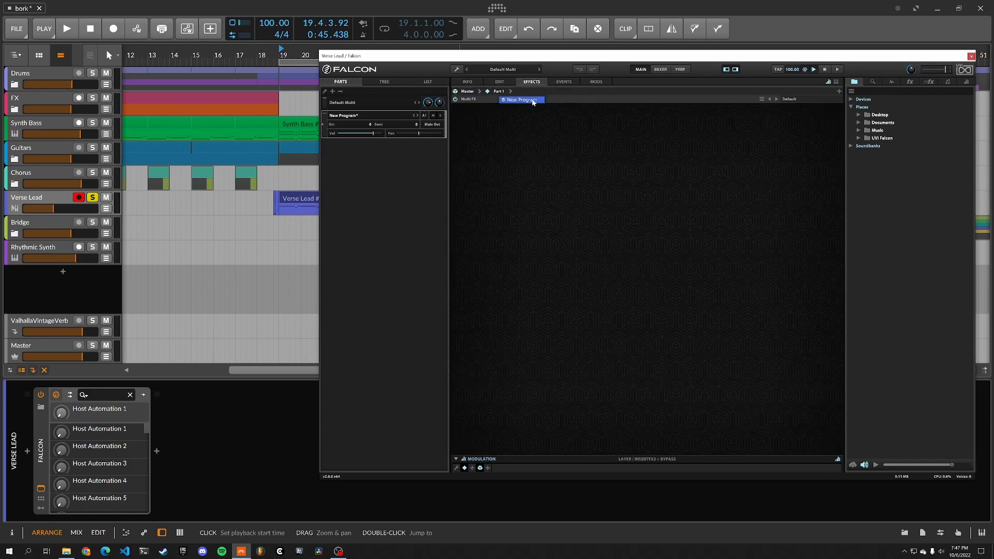
click(534, 100)
click(555, 91)
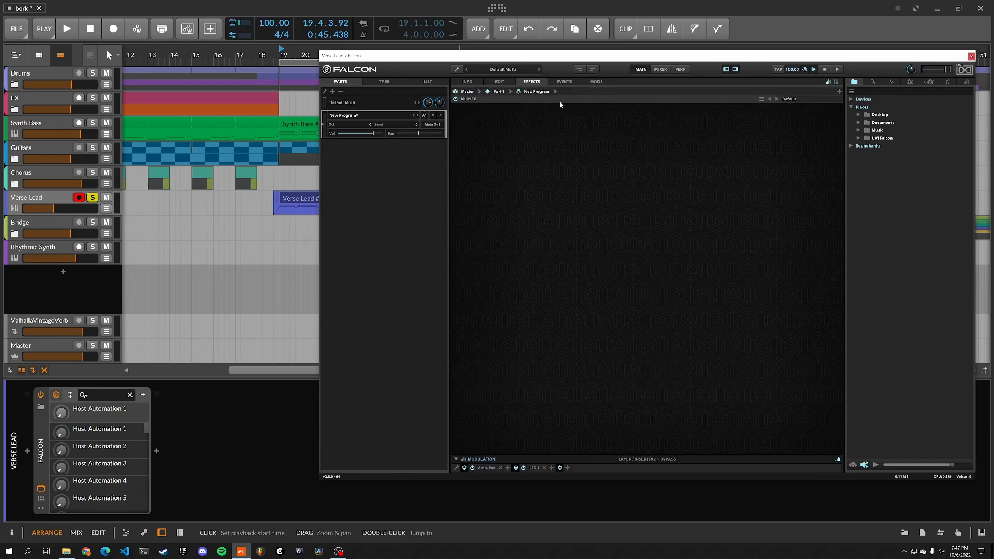
click(557, 104)
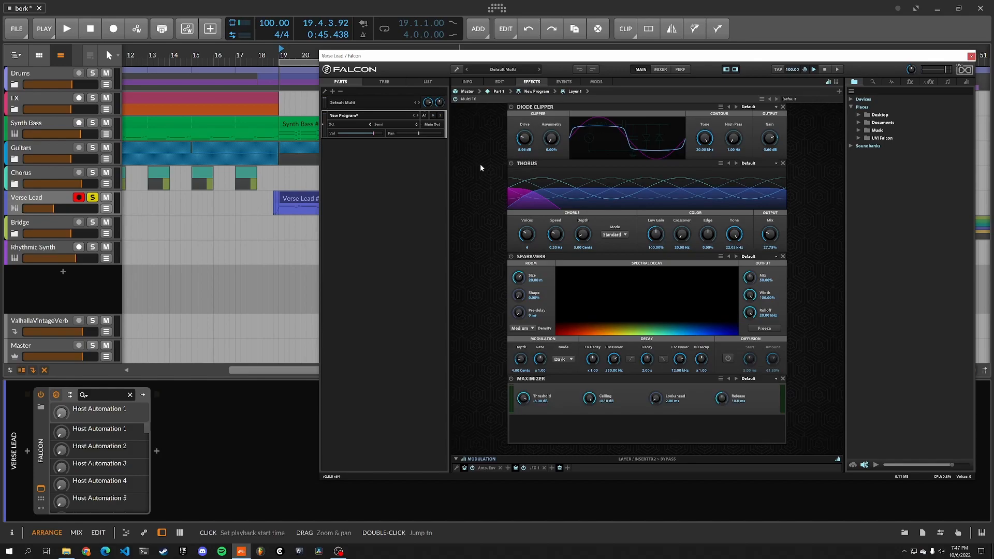
drag(494, 55, 465, 41)
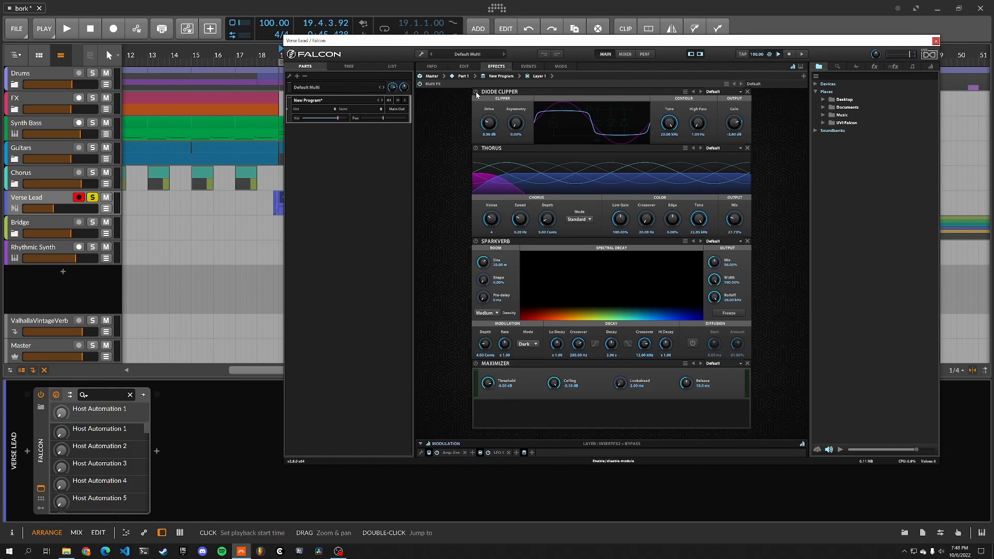
Play the Verse Lead repeatedly from bar 19 while re-enabling Diode Clipper, Thorus, Sparkverb and Maximizer one after another
key(space)
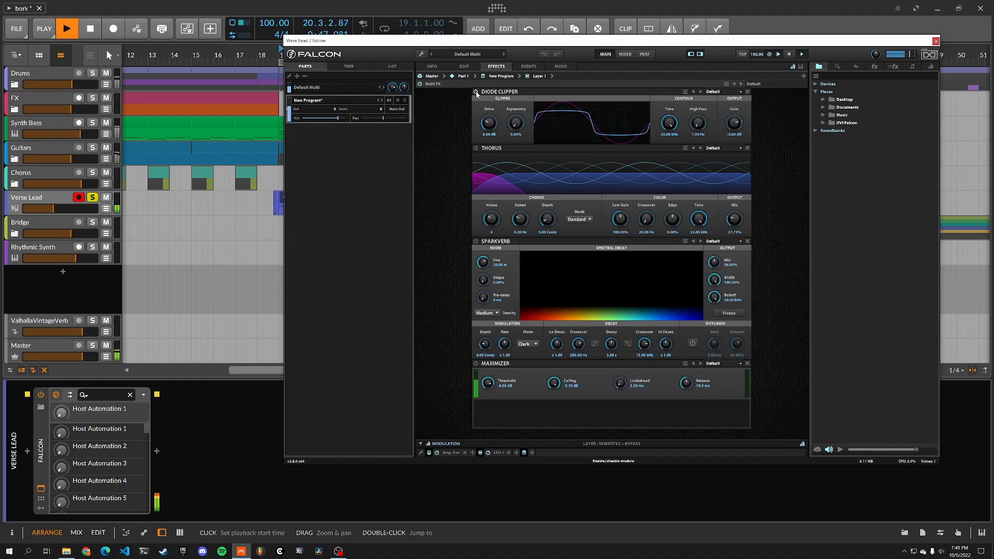
key(space)
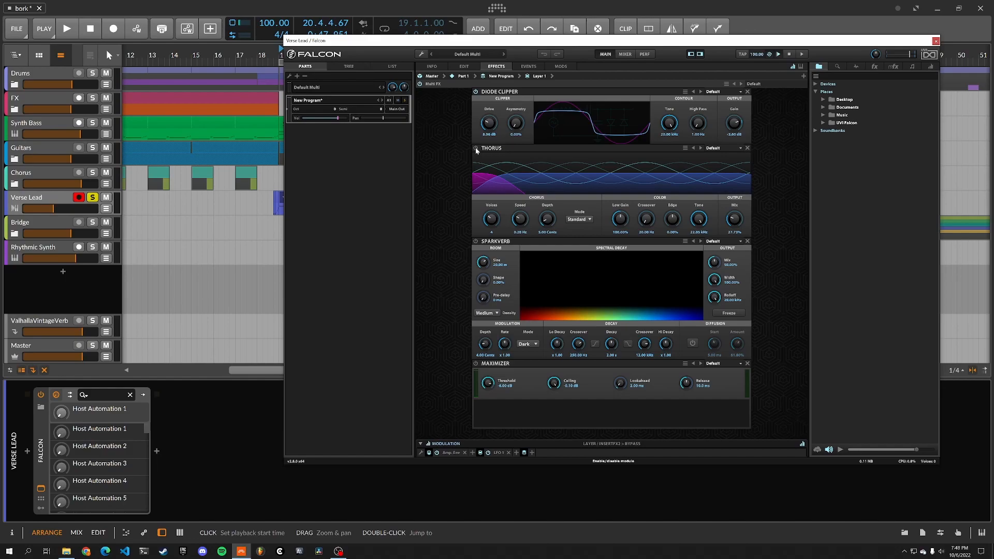
key(space)
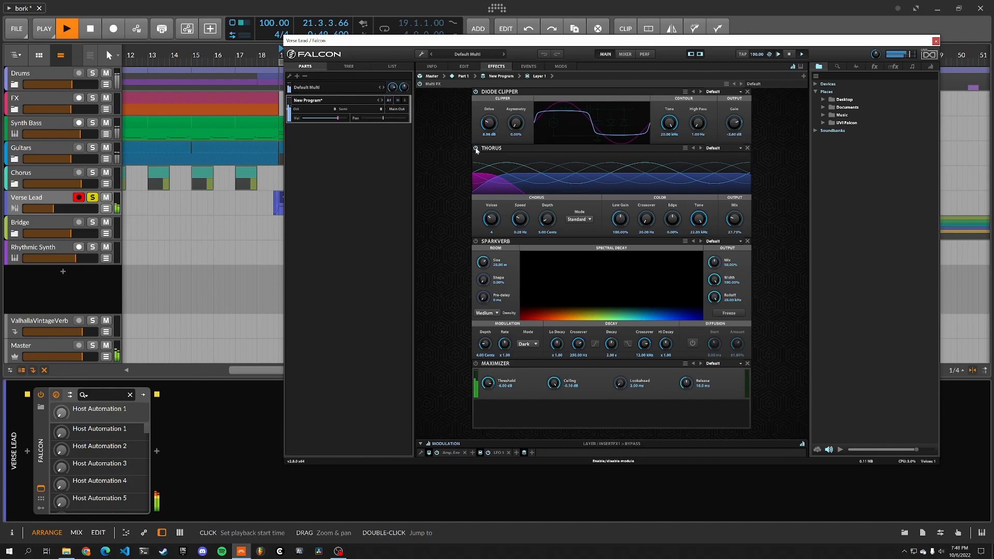
key(space)
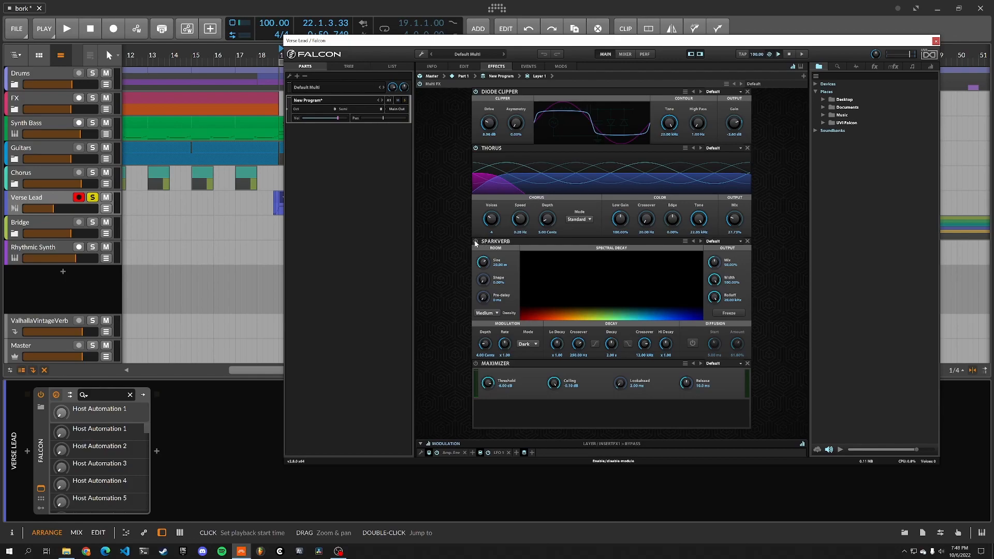
key(space)
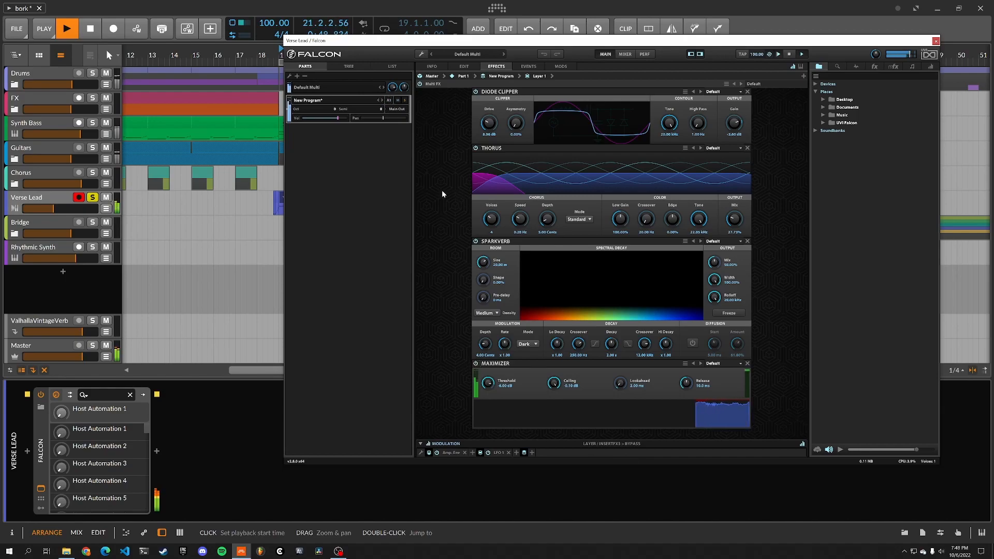
key(space)
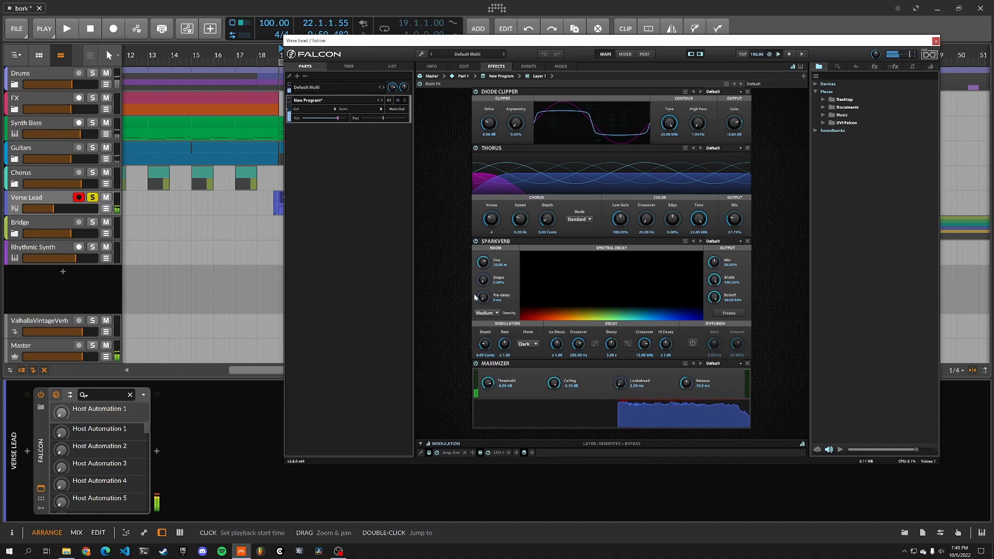
key(space)
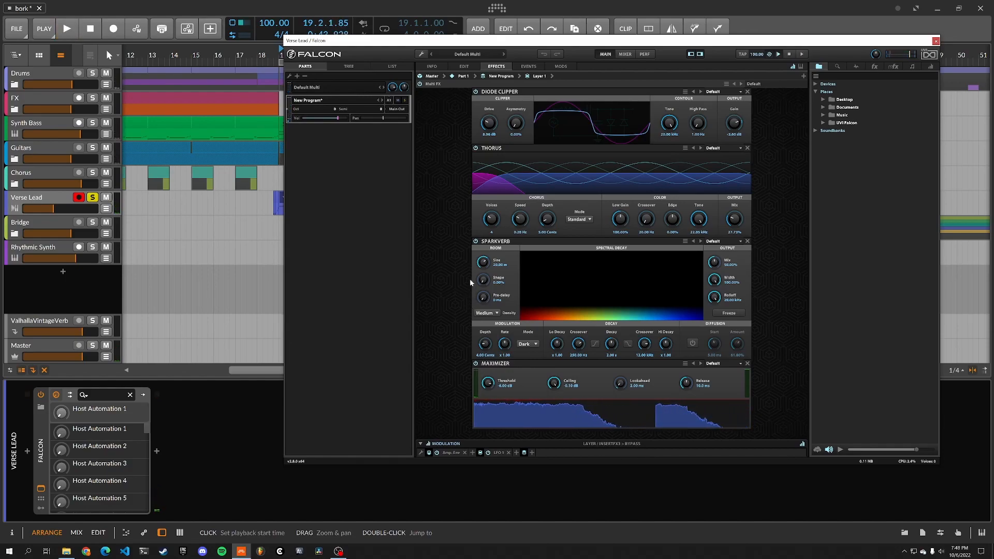
Close the Falcon window and expand the Guitars group and its Rhythm subgroup in the track list
drag(515, 42, 445, 56)
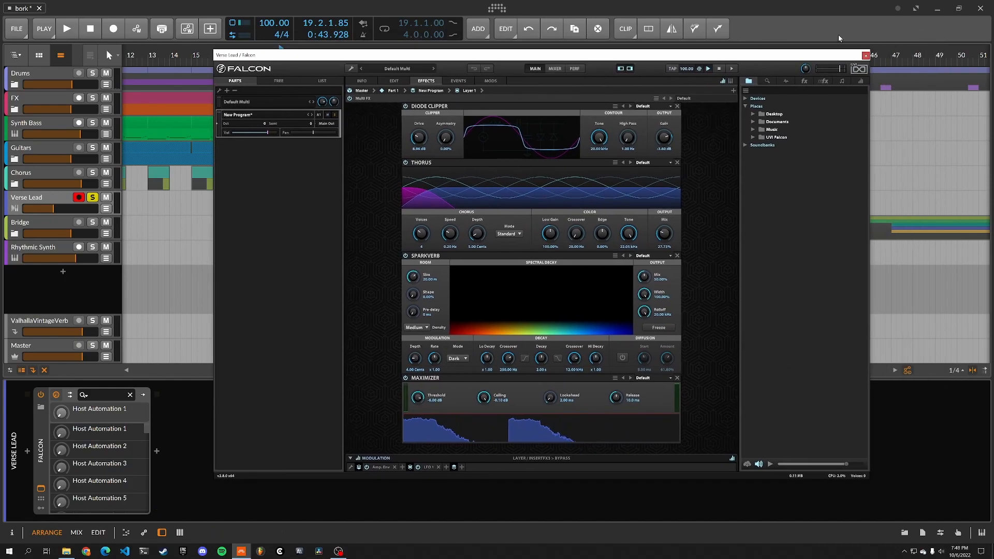
click(866, 56)
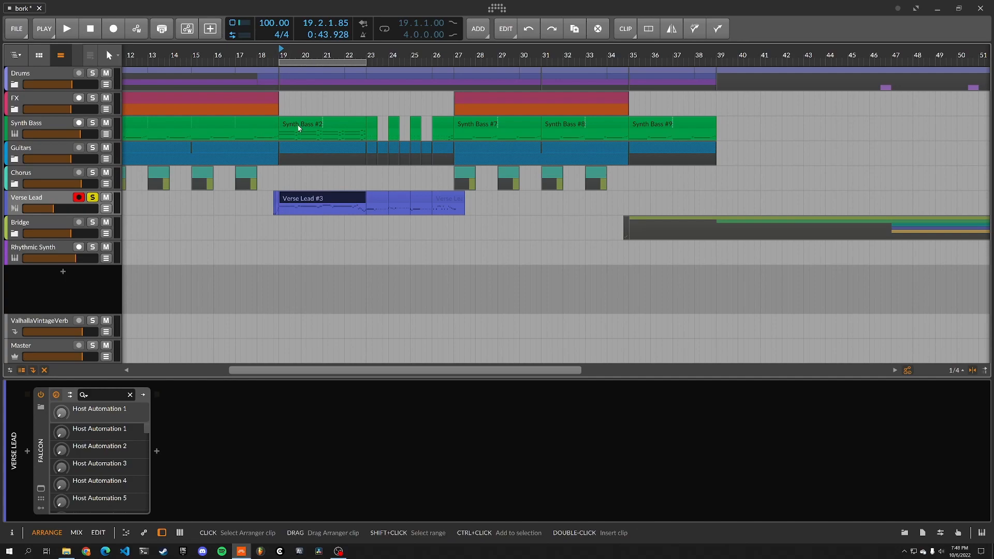
double_click(222, 158)
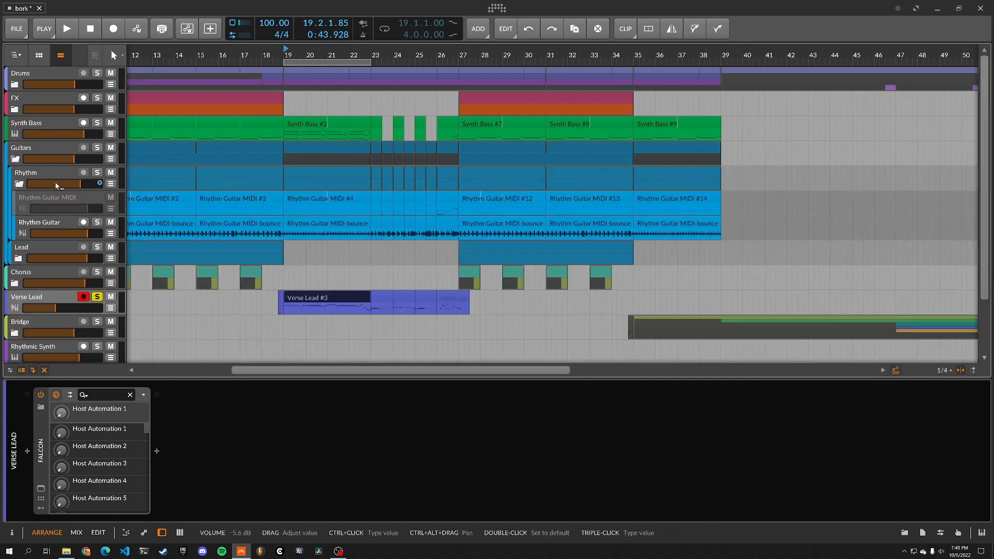
Solo the Rhythm Guitar track and play its bounced audio from bar 19 and again from bar 23
click(304, 229)
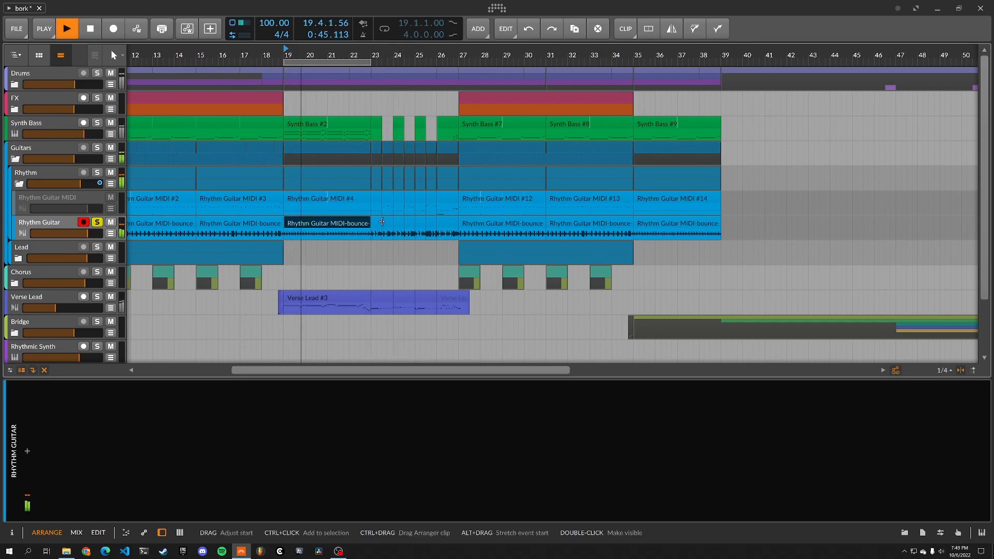
key(space)
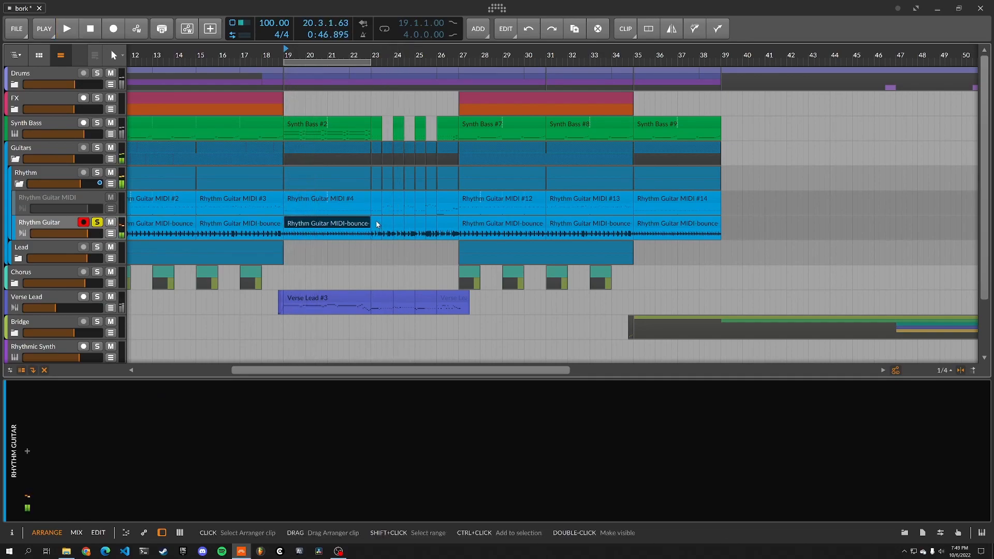
click(376, 222)
key(space)
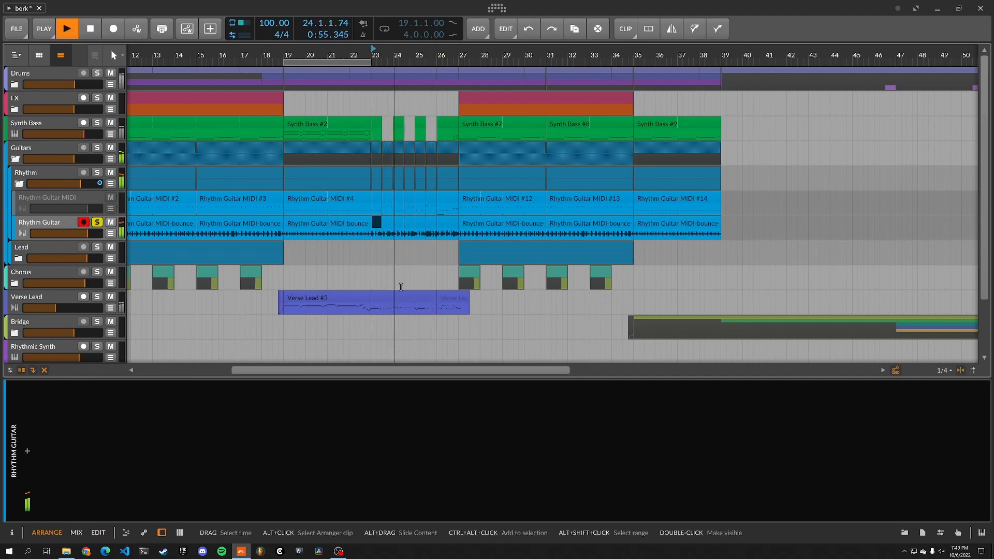
Play the Verse Lead soloed together with the Rhythm Guitar from bar 23, and clear both solos
click(98, 297)
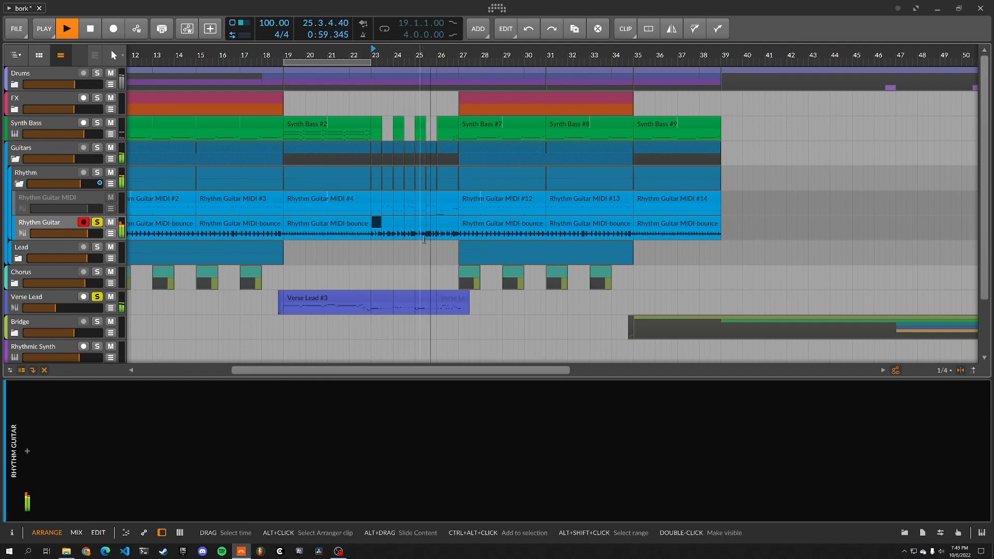
click(383, 294)
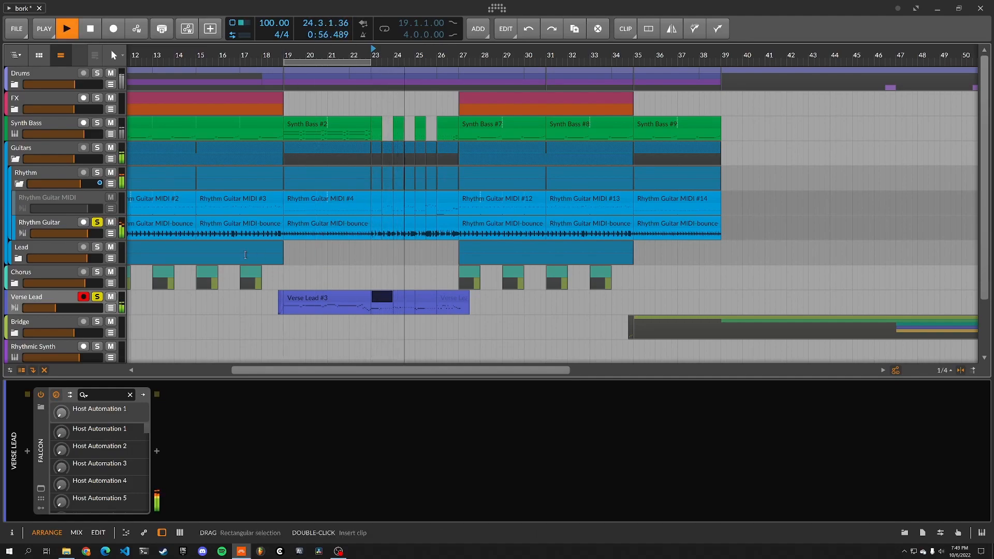
key(space)
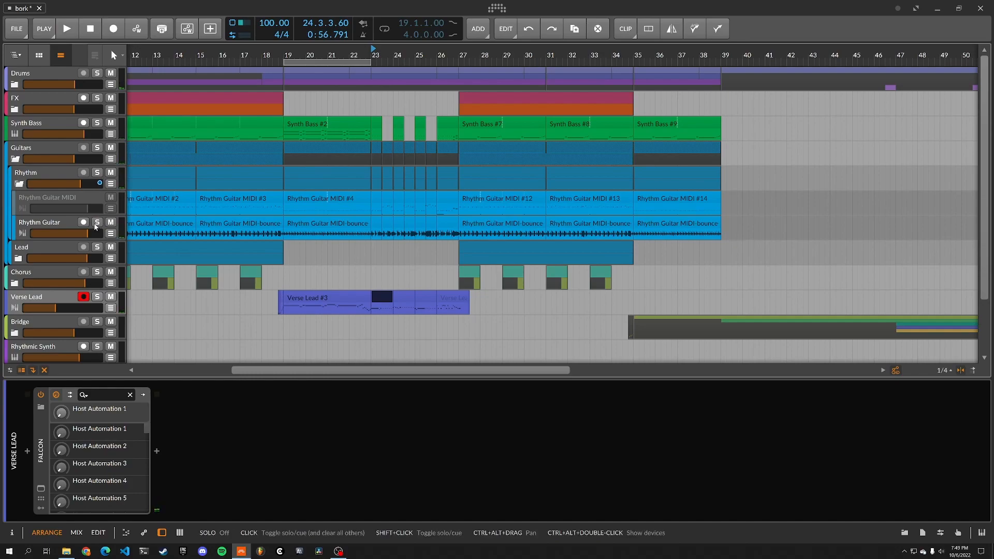
Show the notes of the Verse Lead clip at bar 23 and play the clip with its track soloed
double_click(378, 294)
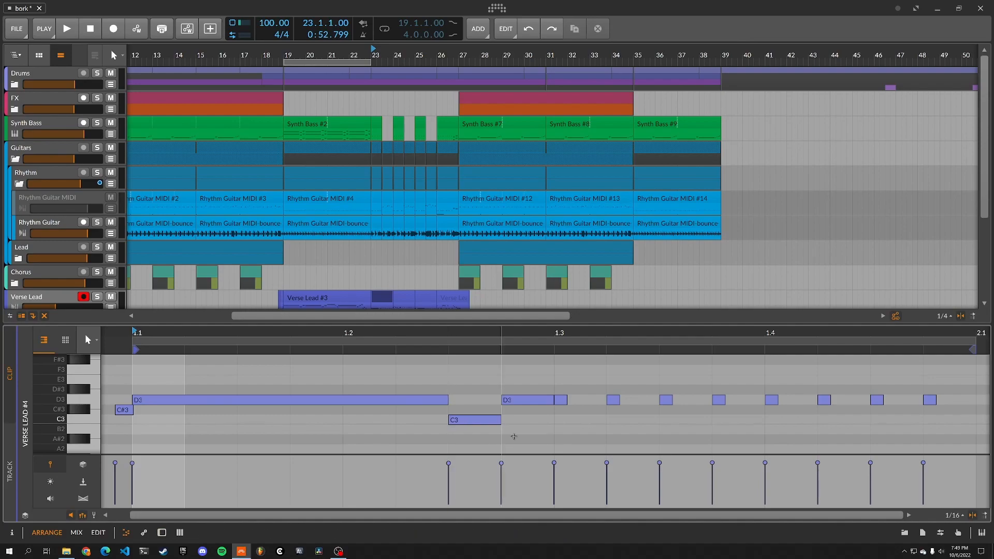
click(97, 297)
key(space)
click(382, 299)
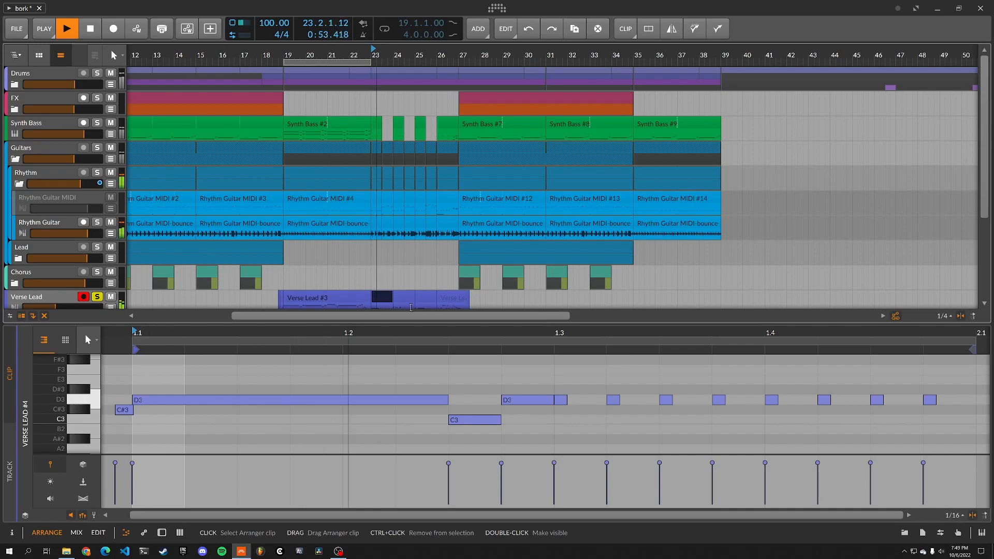
key(space)
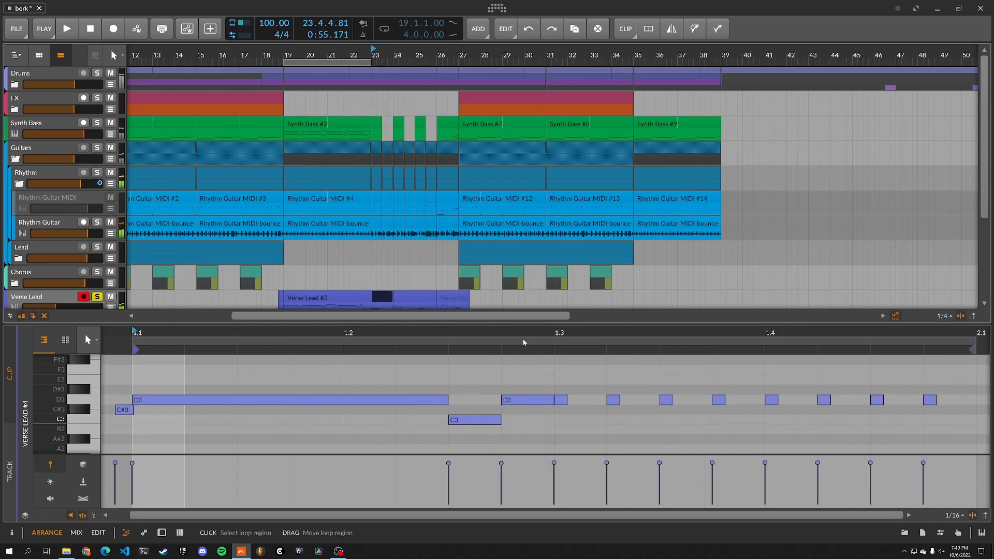
Clear the Verse Lead solo and play the full mix from the Verse Lead clip at bar 23
click(332, 296)
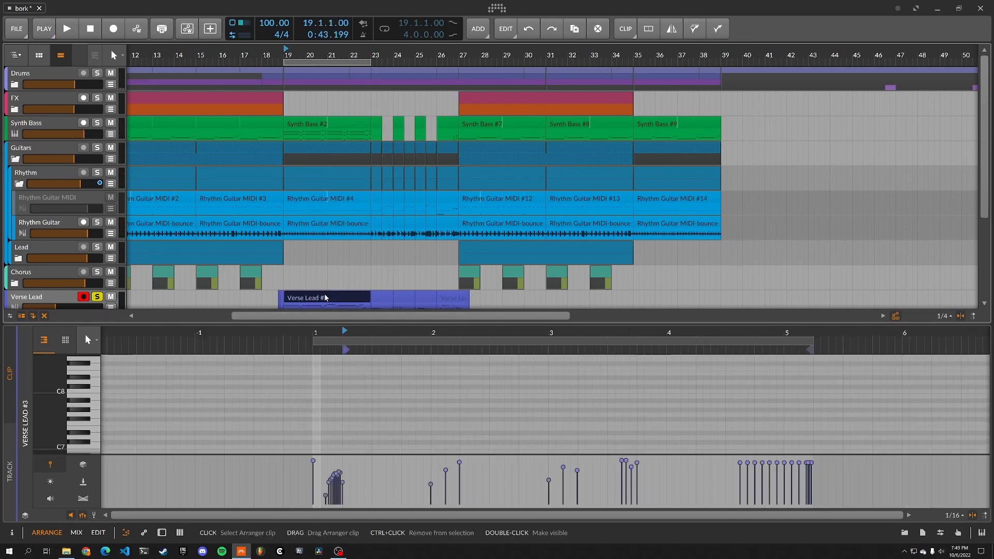
scroll(327, 295, down, 2)
scroll(327, 294, up, 1)
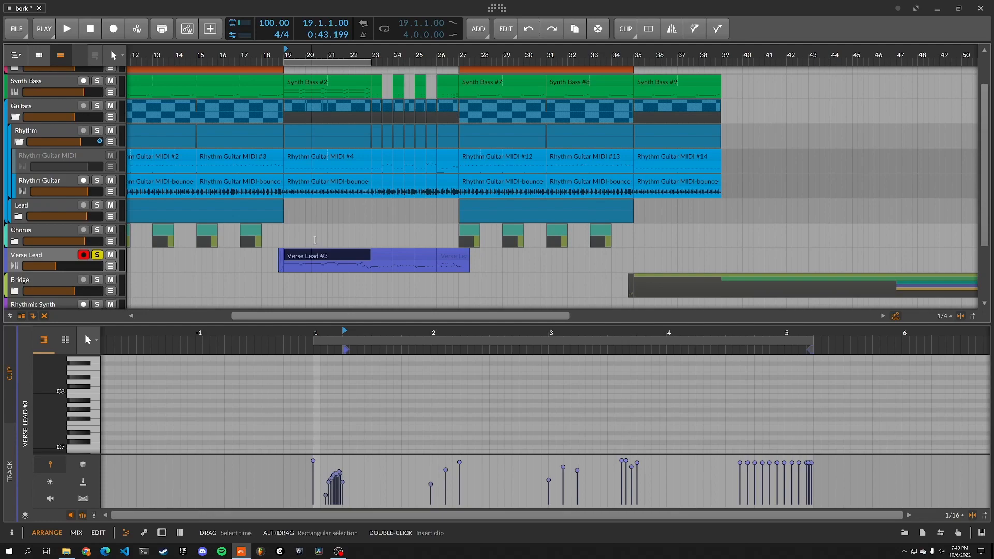
click(97, 255)
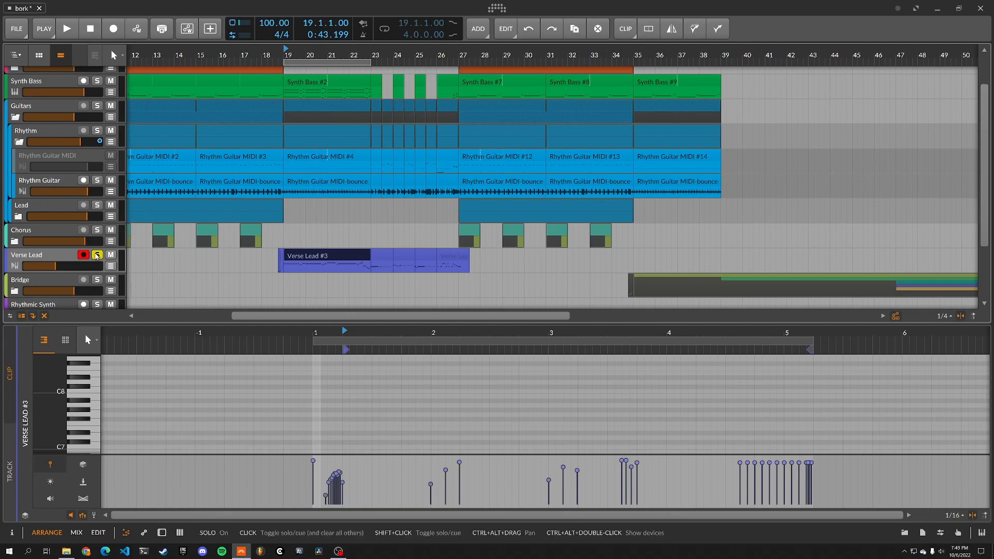
click(383, 254)
key(space)
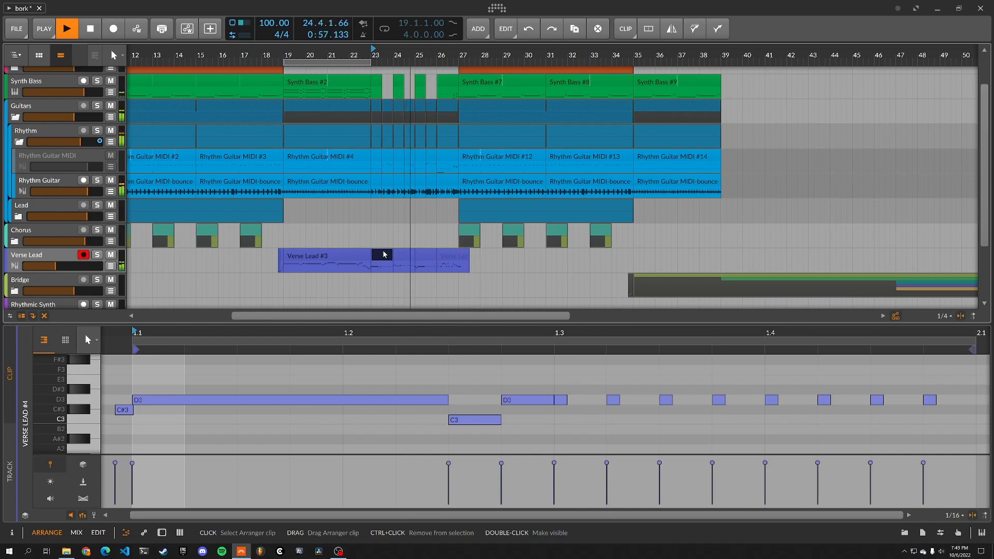
key(space)
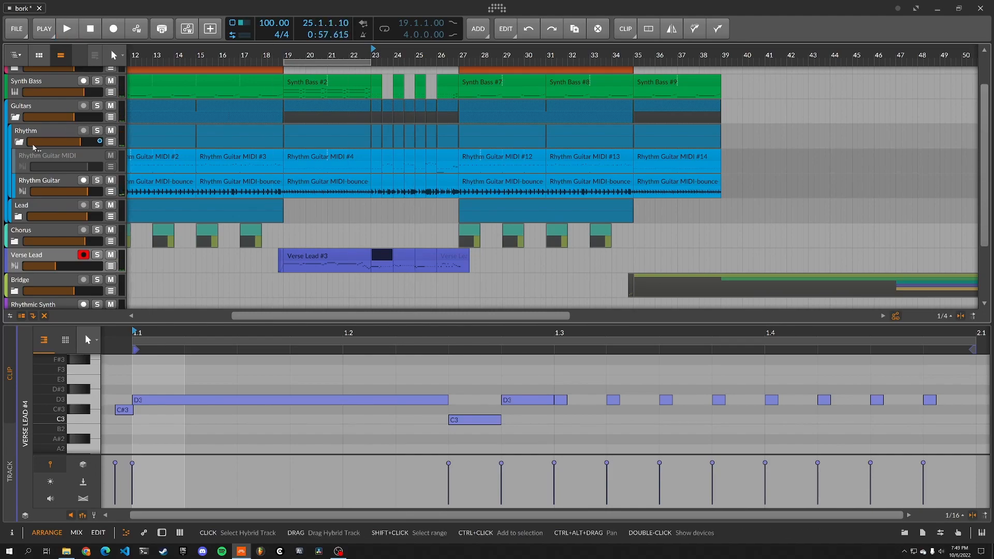
Collapse the Rhythm subgroup and play the soloed Synth Bass #2 clip with all its notes shown in an enlarged note editor
click(18, 147)
scroll(299, 127, up, 2)
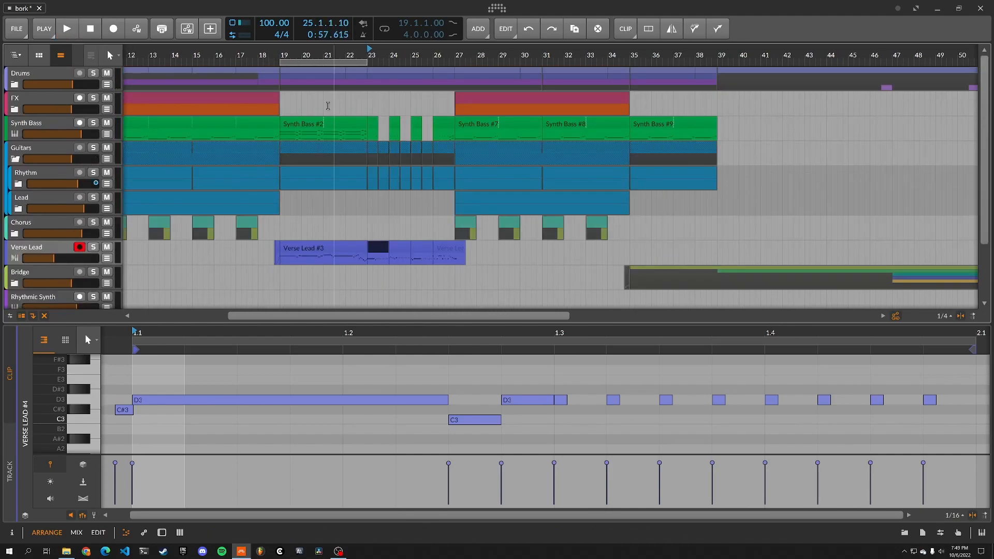
click(298, 127)
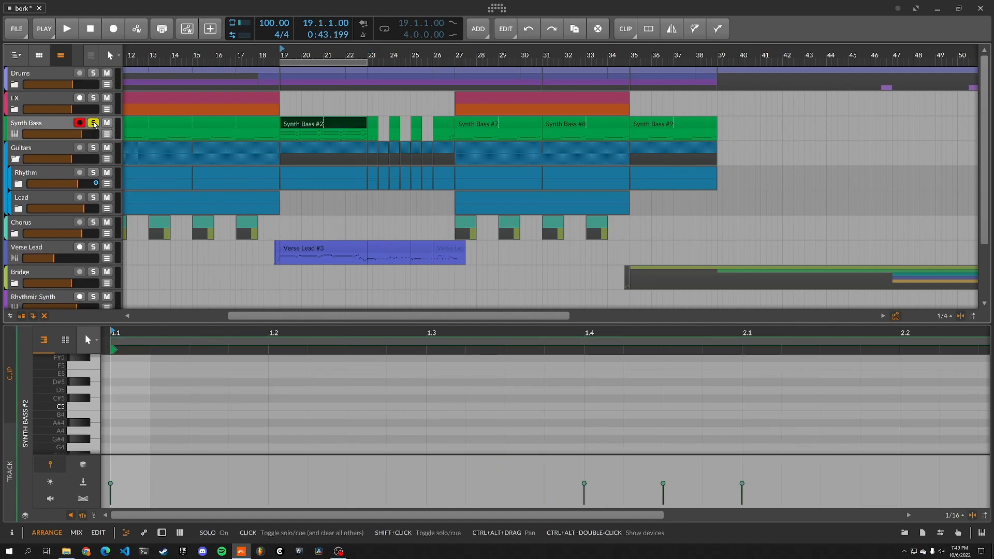
double_click(372, 333)
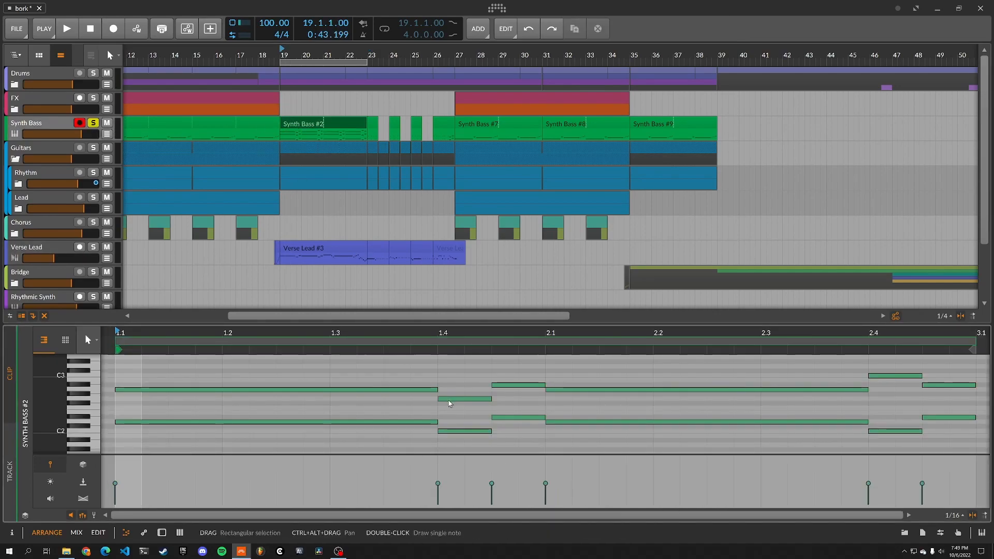
drag(32, 323, 211, 249)
key(space)
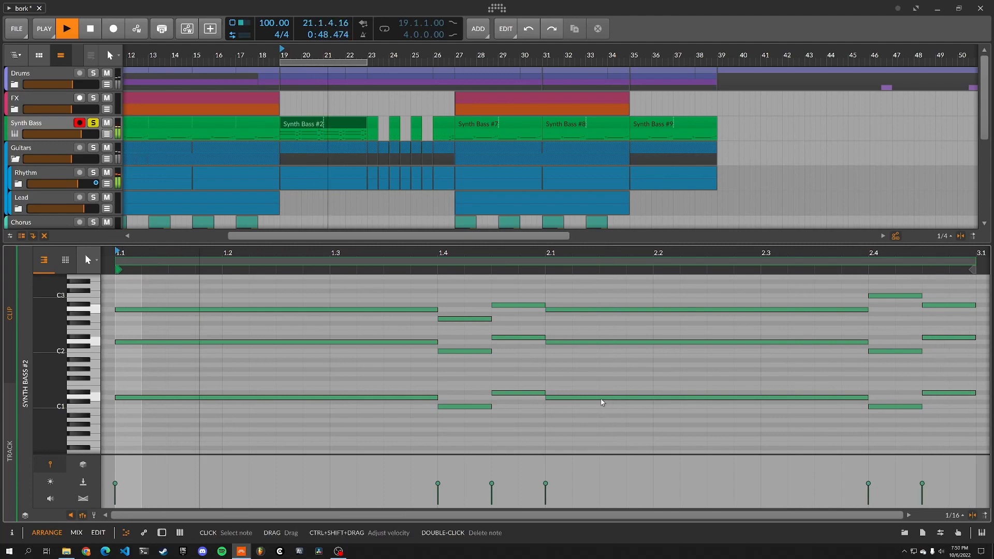
key(space)
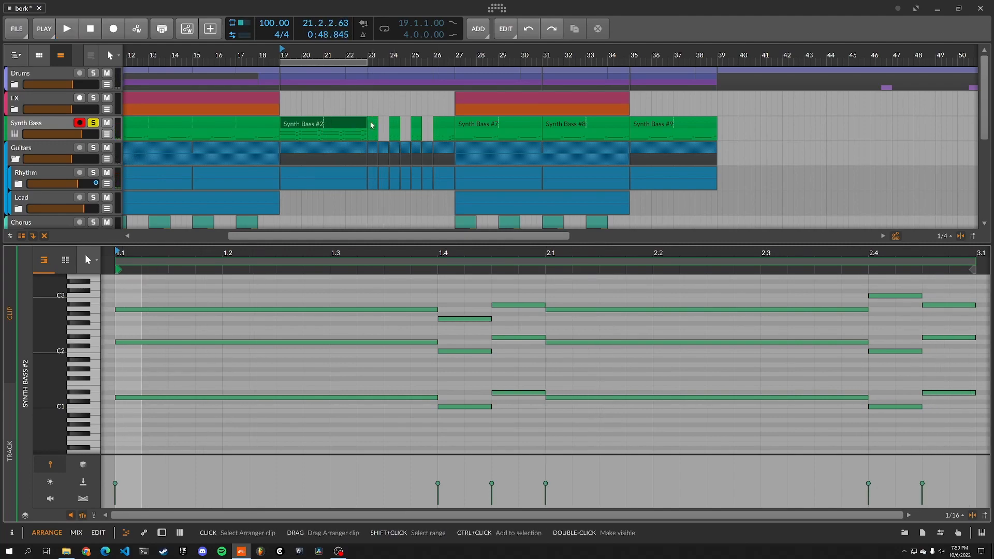
Show the notes of the short Synth Bass clip at bar 23 and play it with the track soloed
click(372, 124)
key(space)
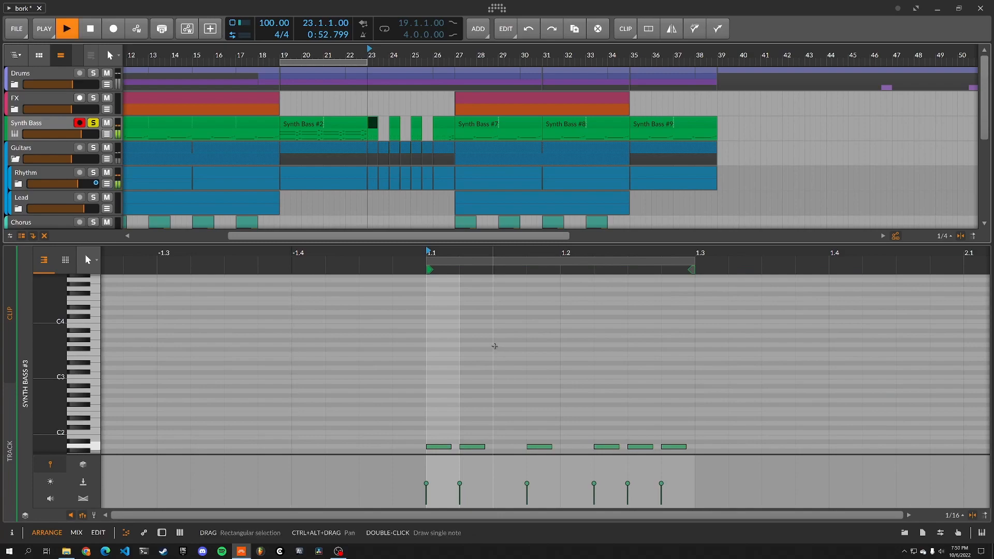
key(space)
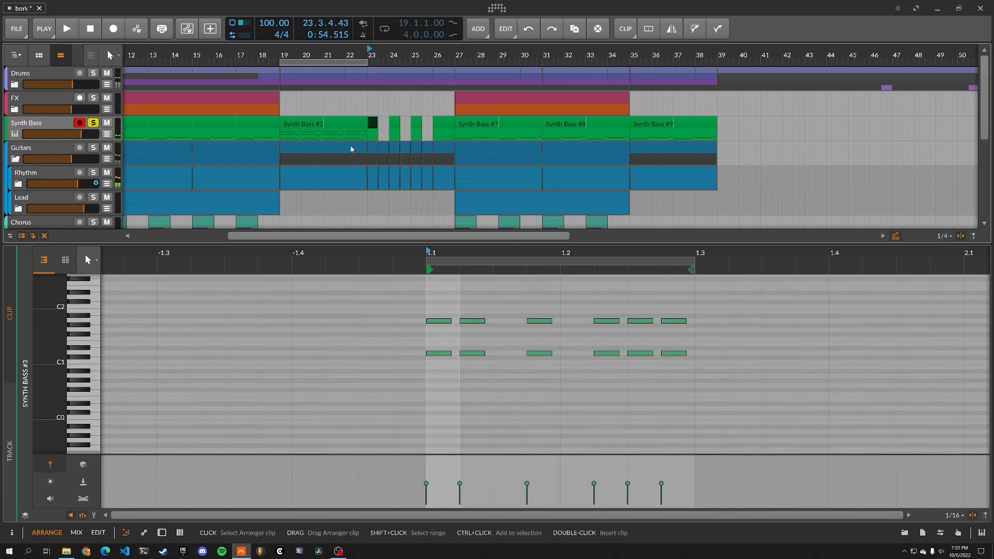
Play the Synth Bass soloed together with the Guitars group from bar 23, and clear both solos
click(94, 149)
key(space)
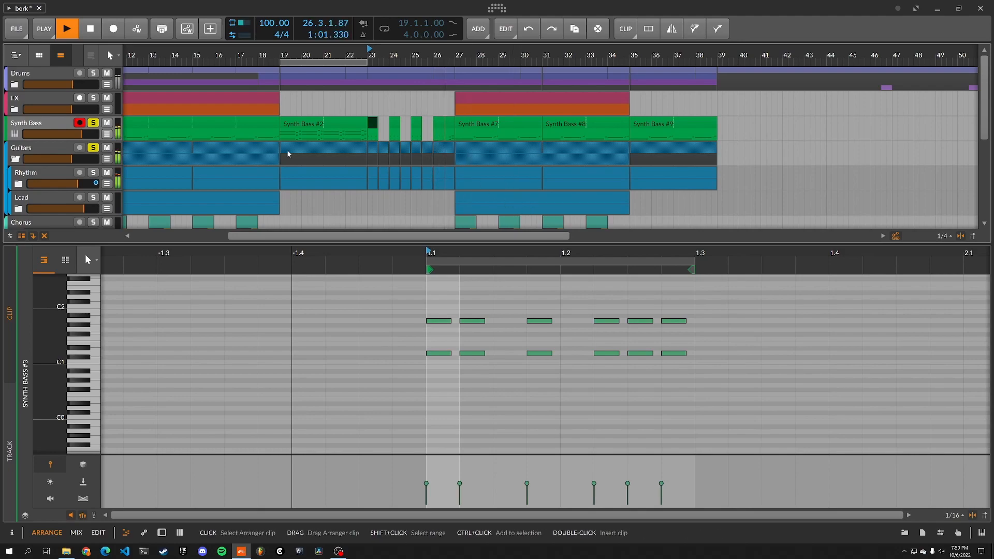
key(space)
click(94, 123)
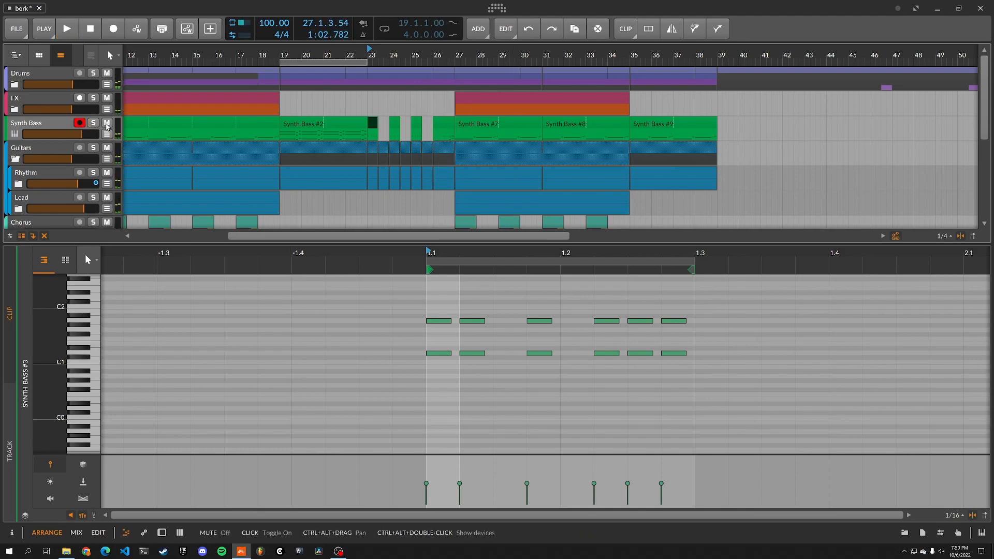
Shrink the note editor to give the arranger more room and hide the velocity lane
drag(240, 242, 240, 316)
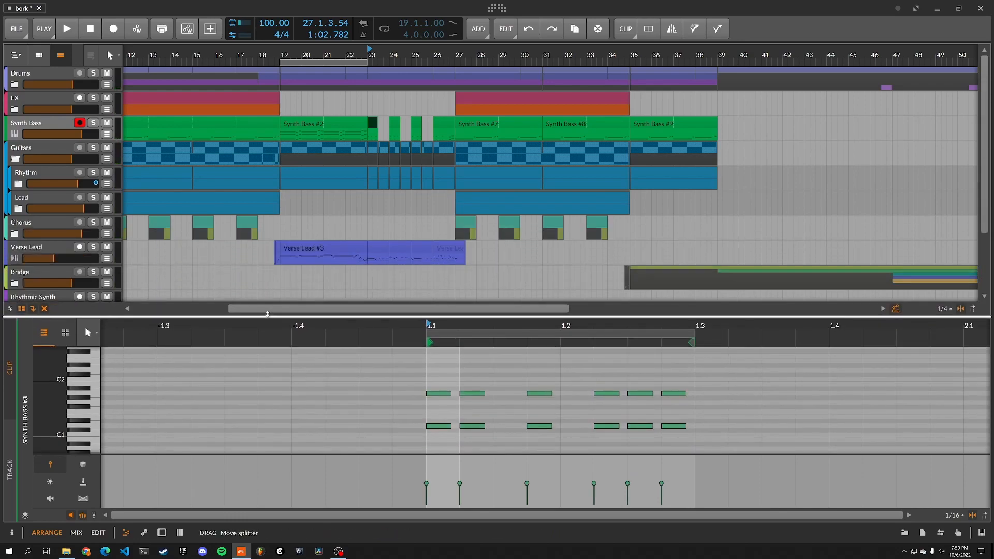
click(83, 516)
drag(362, 318, 364, 337)
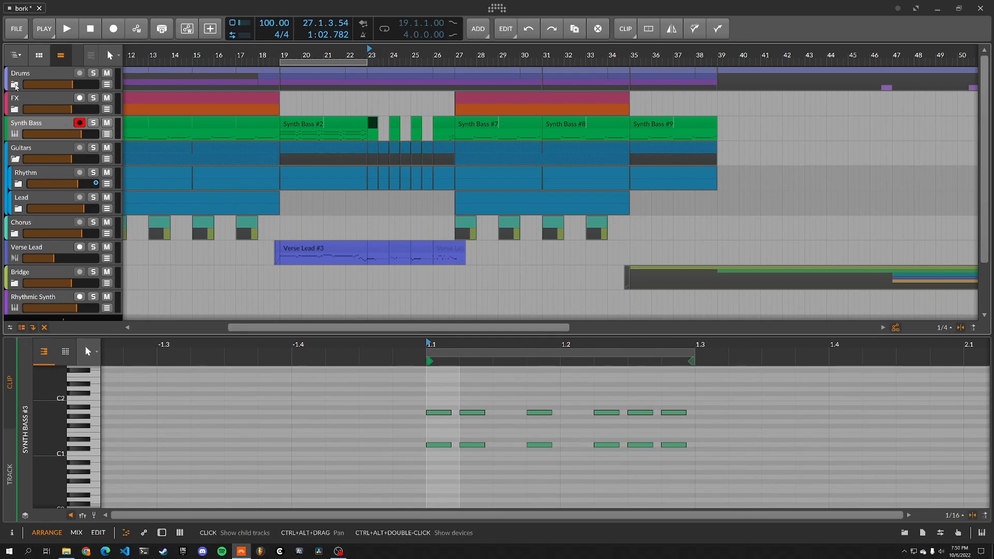
Expand the Drums group, solo the M&M track and play its first clip at bar 18
click(15, 86)
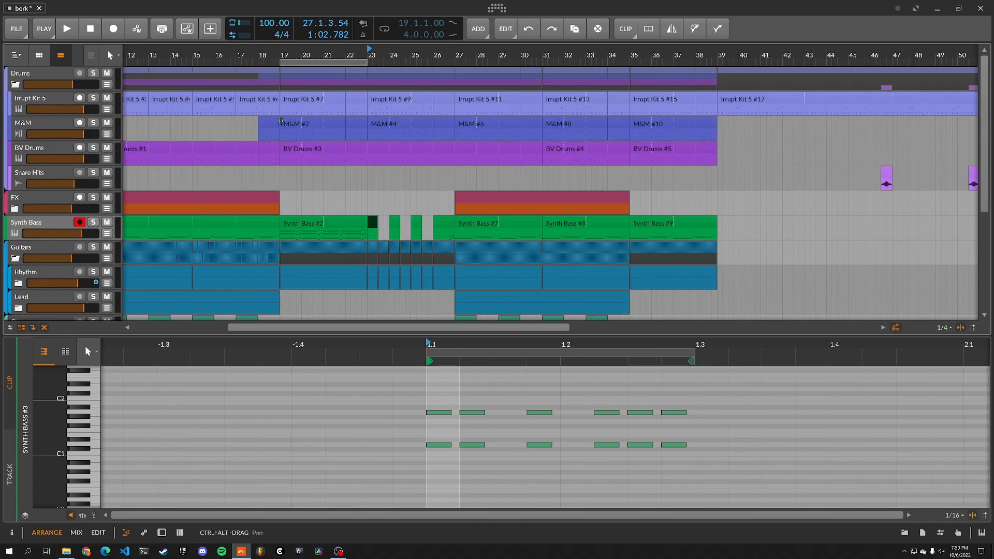
click(267, 124)
click(93, 123)
key(space)
key(space)
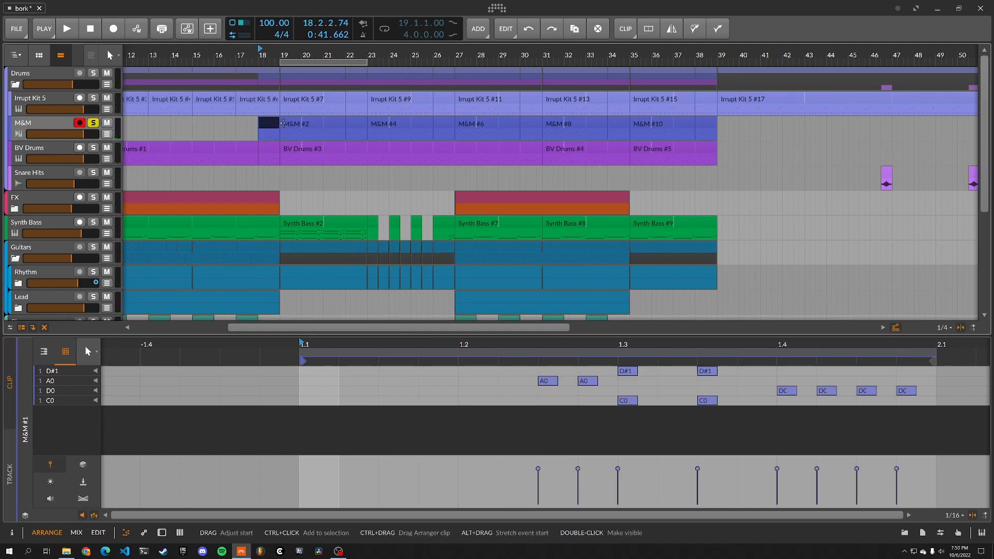
Show the M&M track's devices during playback, view the full kit page of Modern & Massive in Kontakt, and close the plug-in window
key(space)
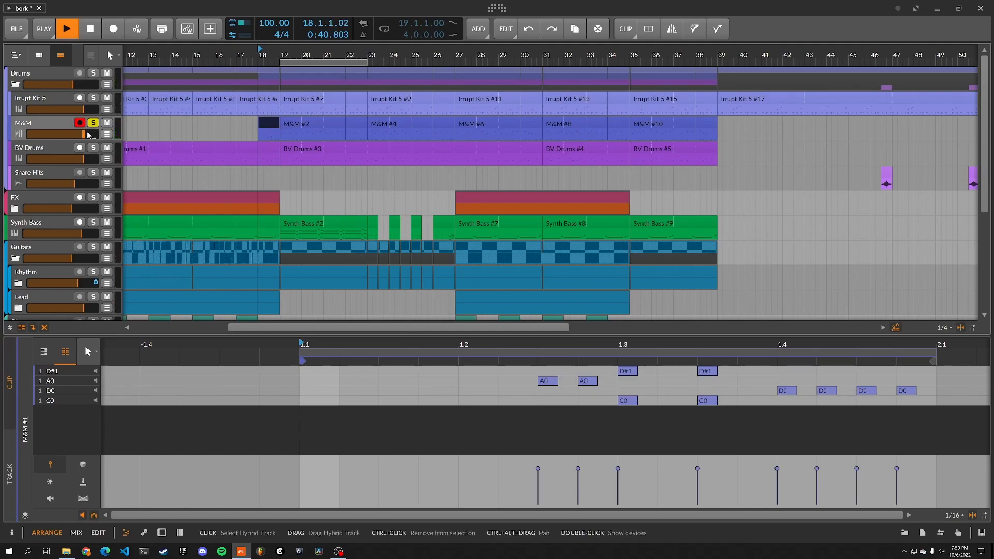
double_click(54, 125)
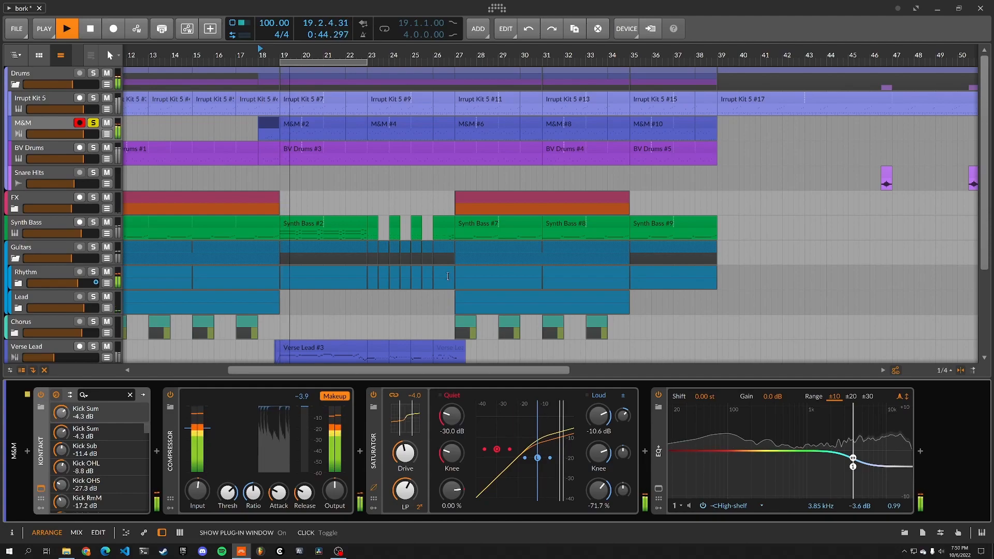
drag(521, 68, 348, 52)
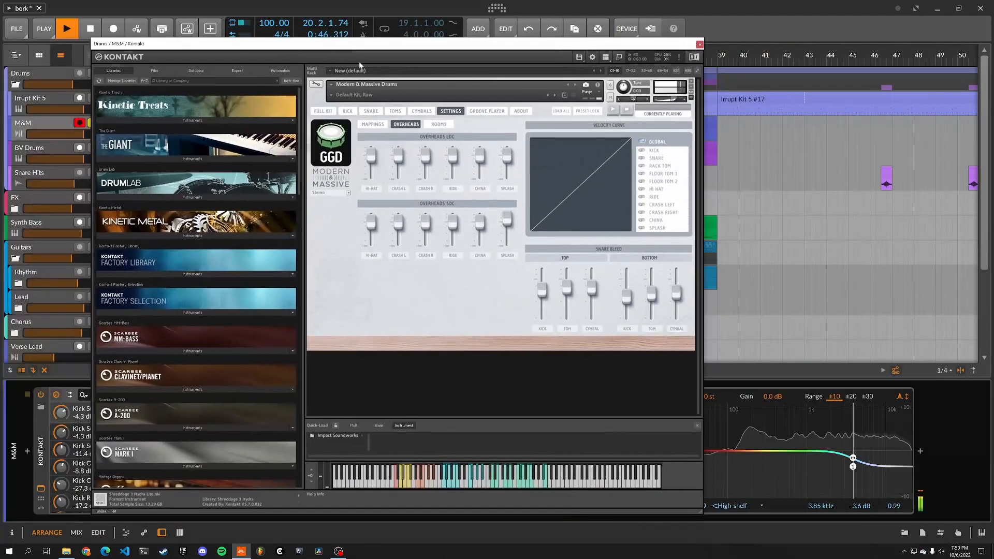
click(323, 111)
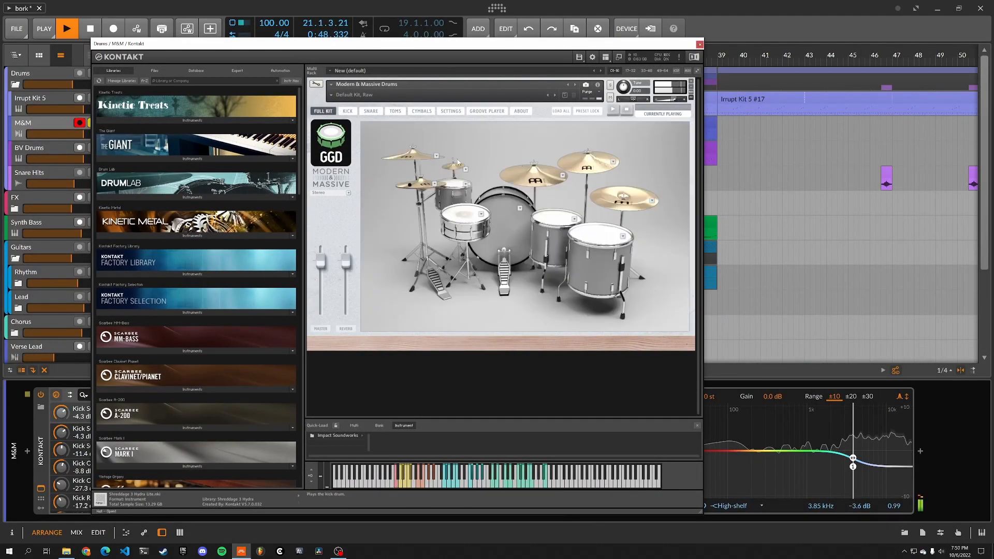
click(700, 45)
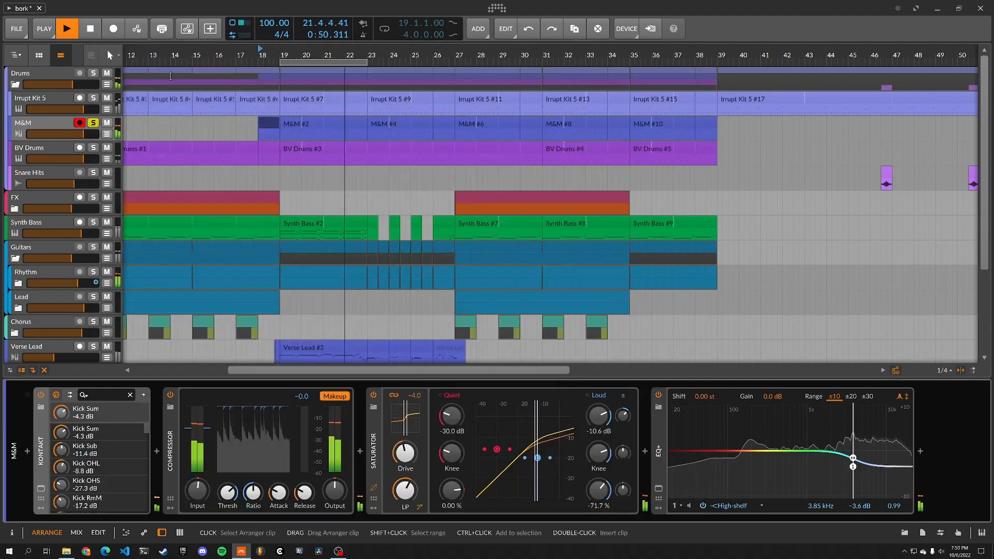
key(space)
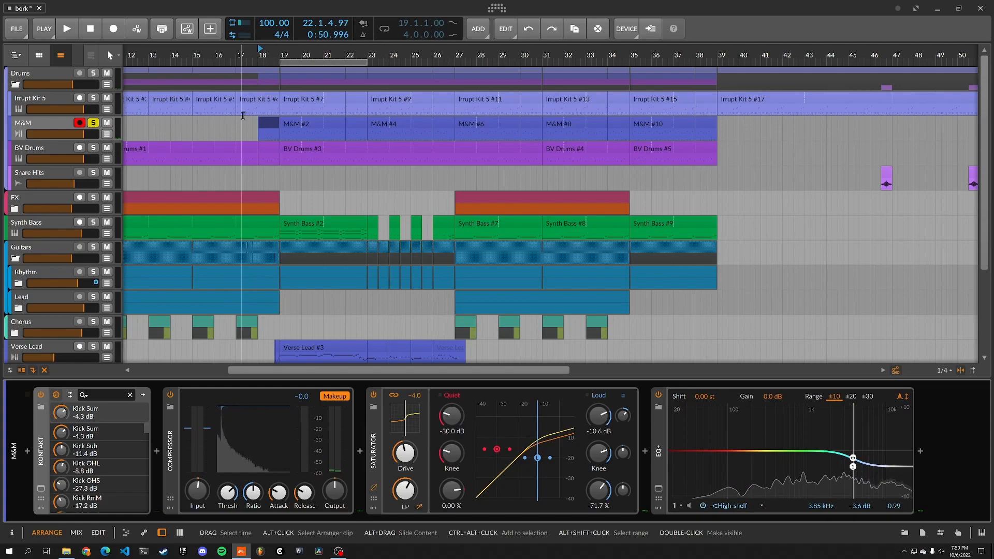
Play the M&M #2 clip with the Compressor, Saturator and EQ+ bypassed, and reactivate the Compressor during playback
click(299, 123)
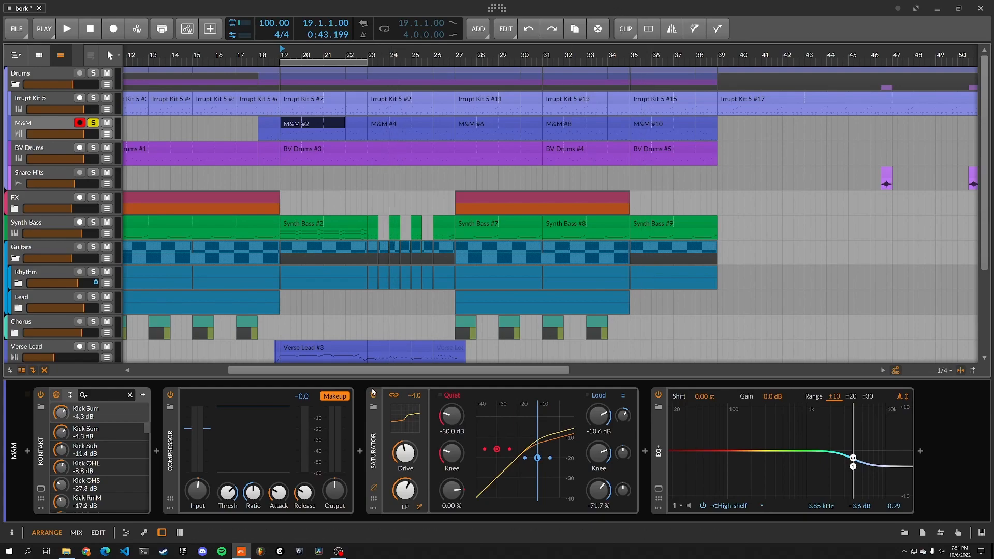
key(space)
click(170, 395)
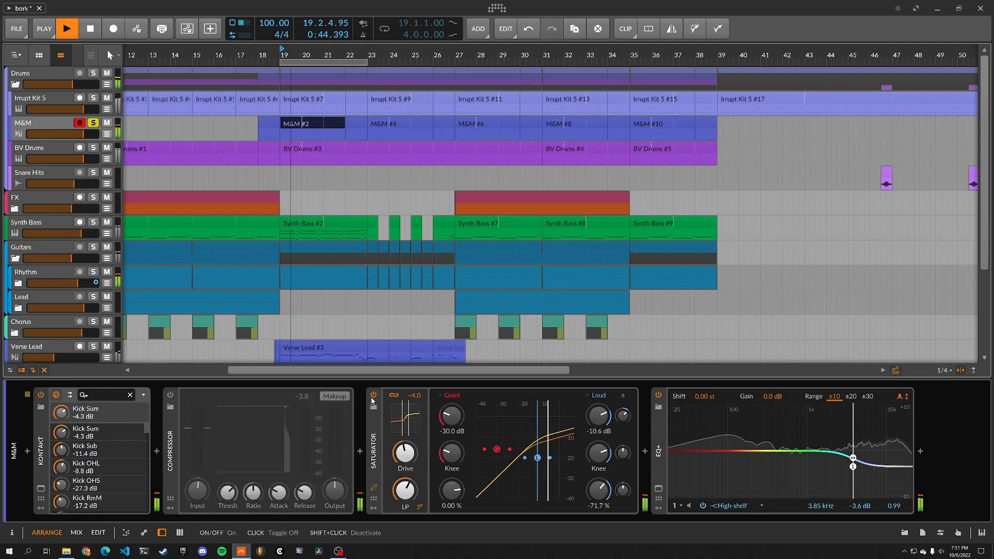
click(373, 395)
click(659, 395)
click(171, 395)
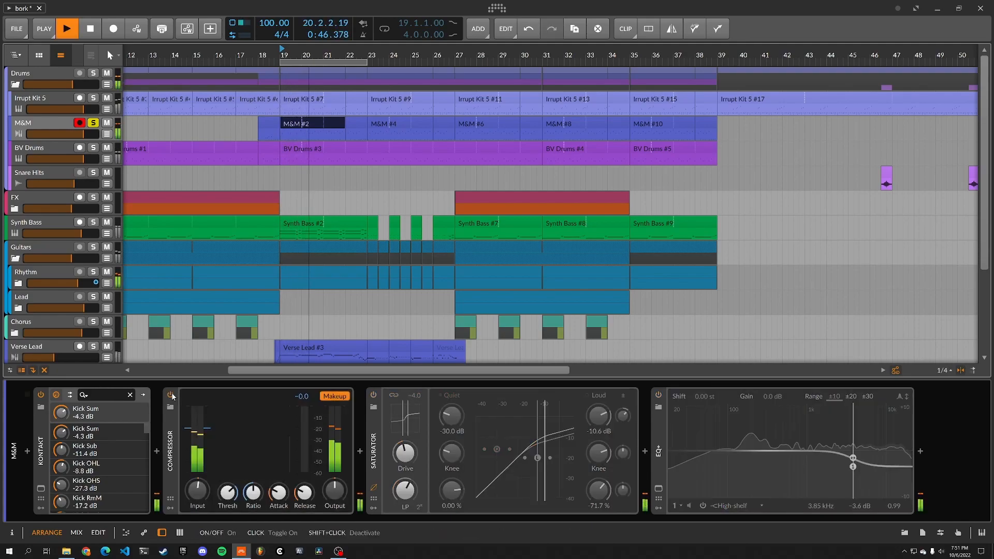
key(space)
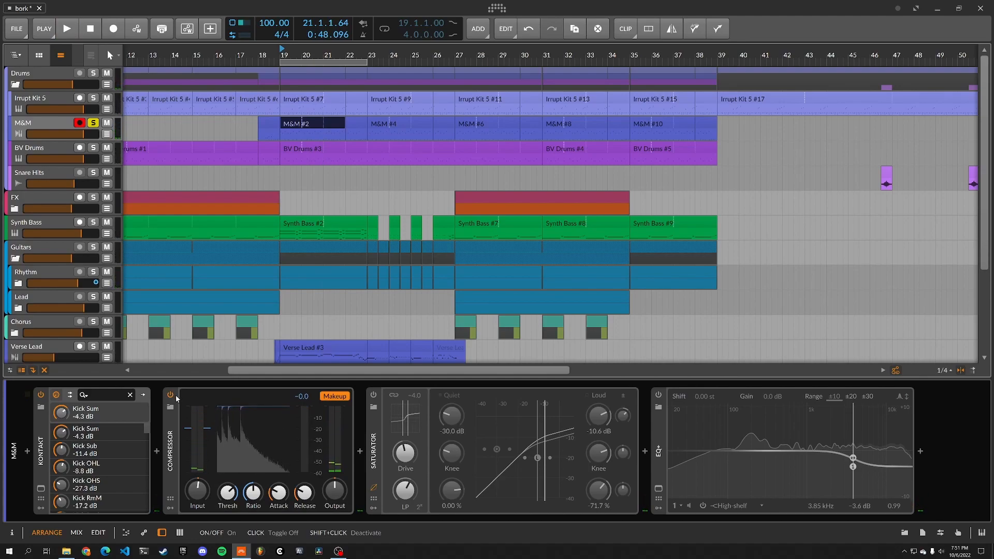
Replay the M&M #2 clip while reactivating the Saturator and EQ+ in turn, and select the EQ+ device
key(space)
click(374, 394)
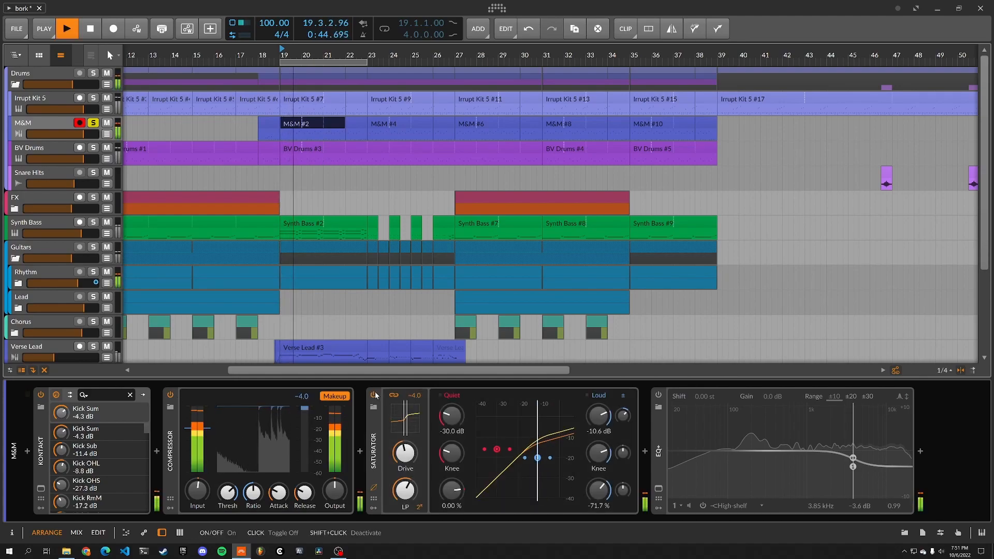
click(659, 395)
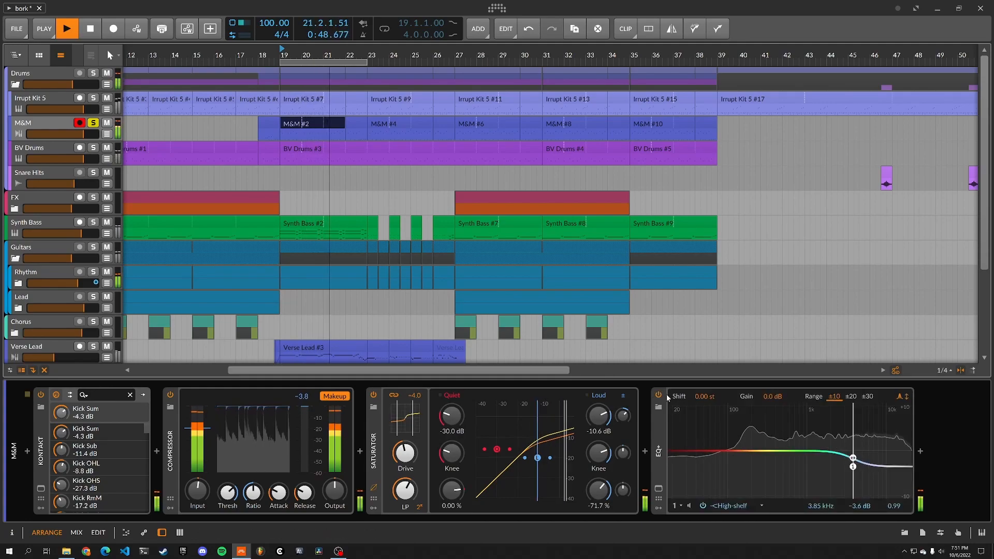
key(space)
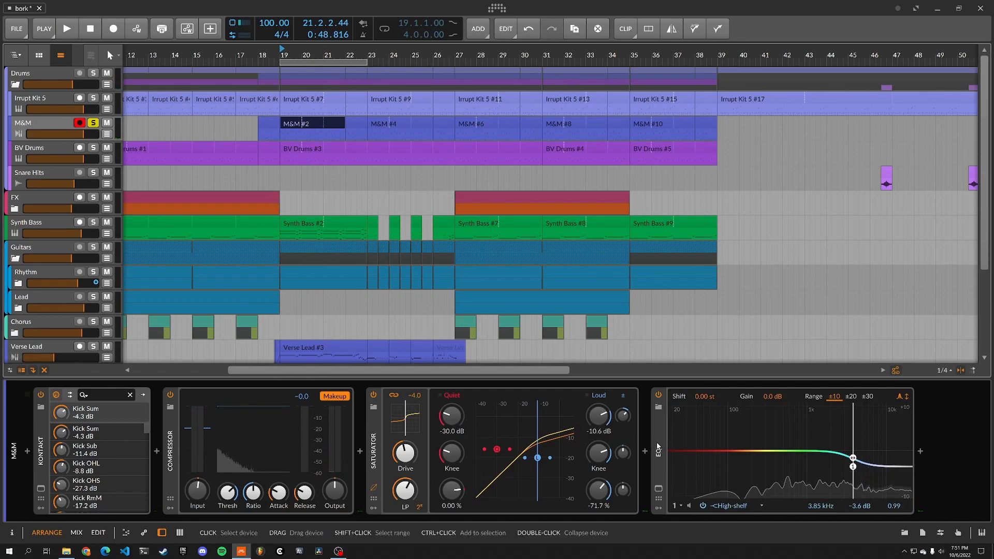
click(663, 449)
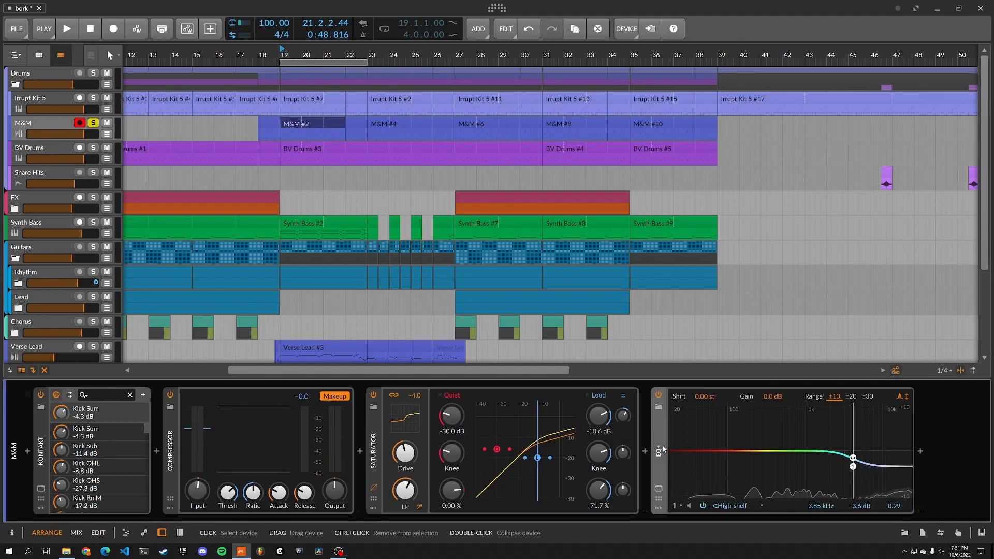
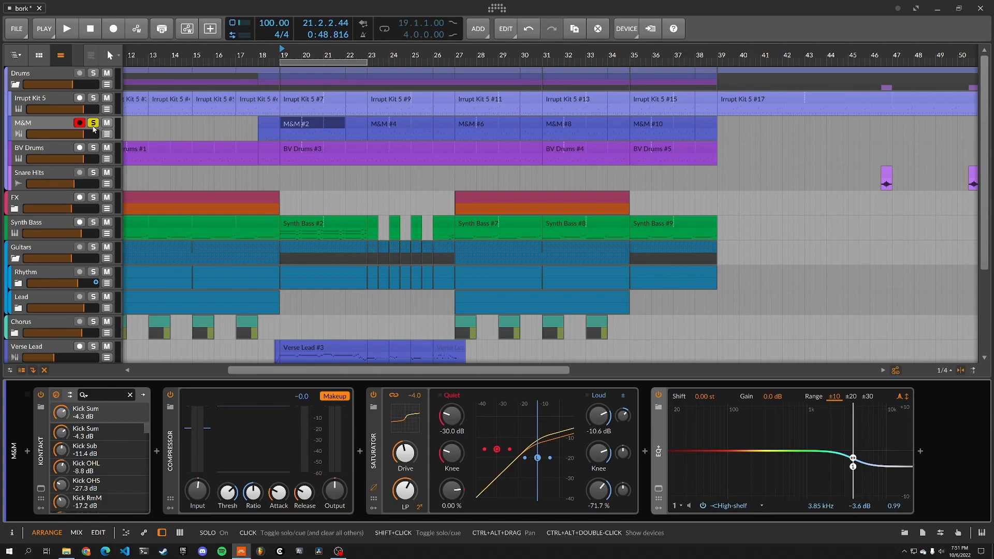
Clear the M&M solo and play the full mix from the Synth Bass #2 clip at bar 19
click(94, 126)
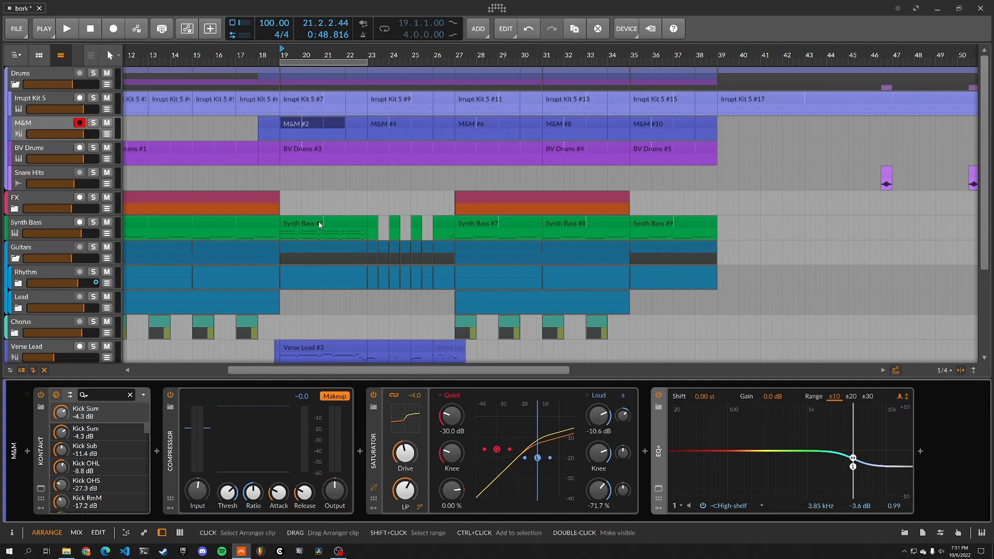
click(313, 223)
key(space)
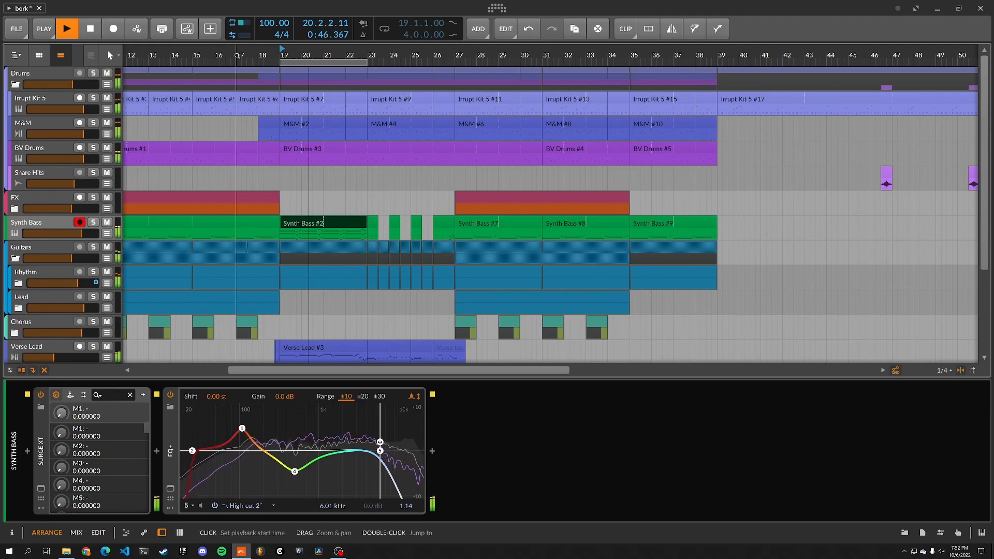
Solo the Drums group during playback, stop, clear its solo and collapse its child tracks
click(94, 74)
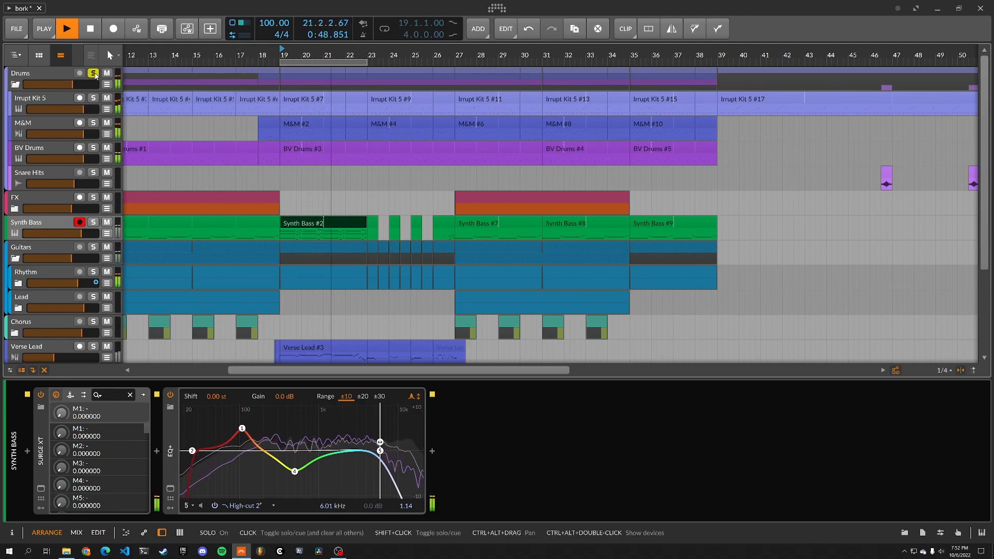
click(91, 32)
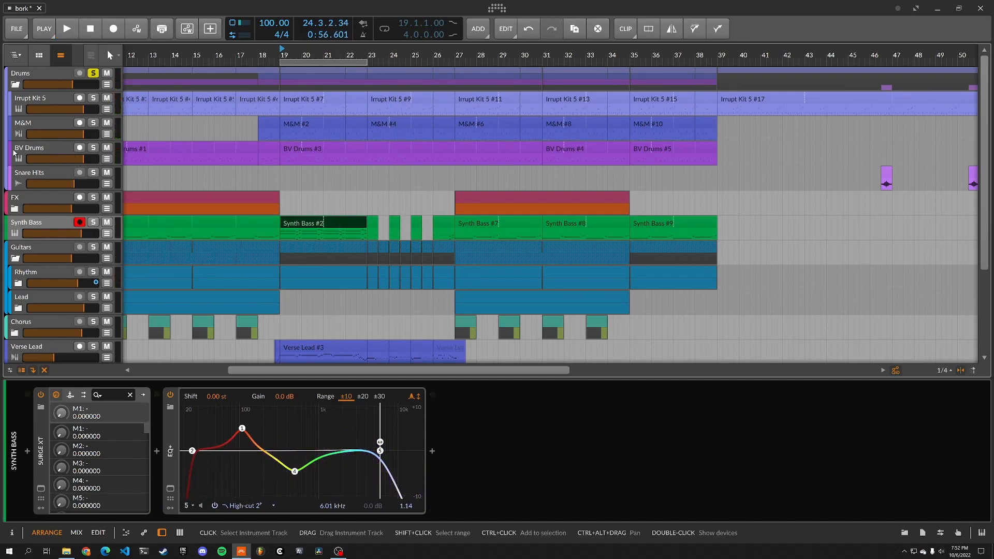
click(16, 86)
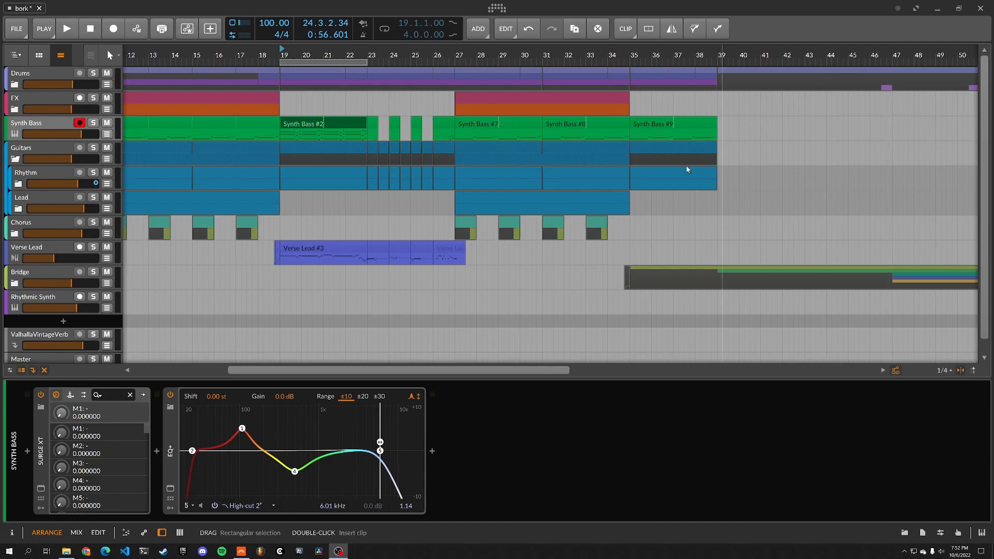
Play the full mix from the Synth Bass #7 clip at bar 27, and again from bar 33 towards the bridge
click(476, 124)
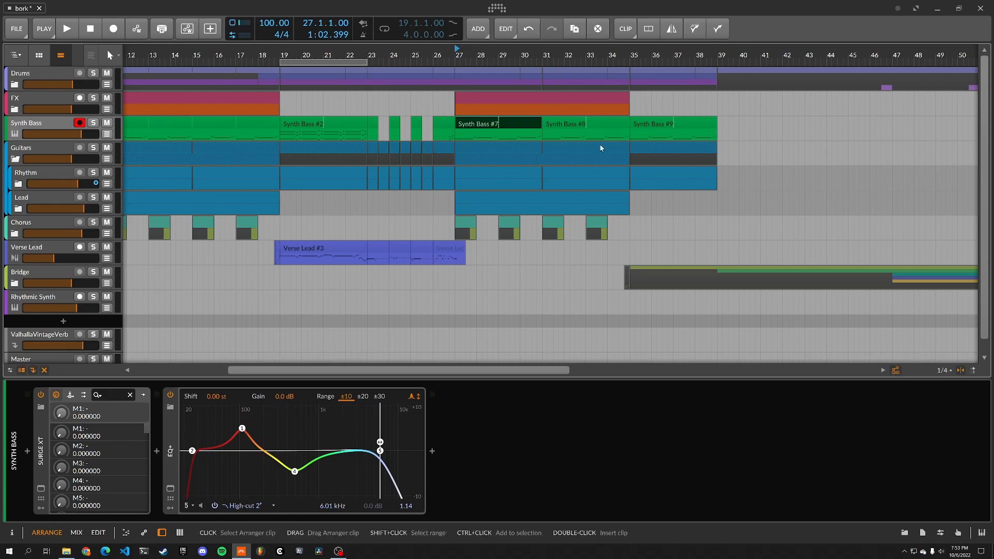
key(space)
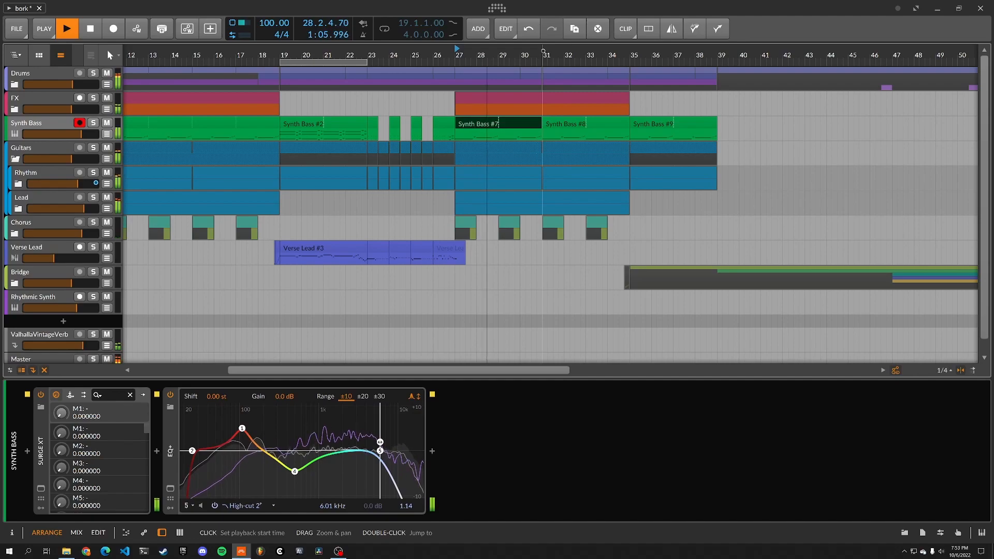
key(space)
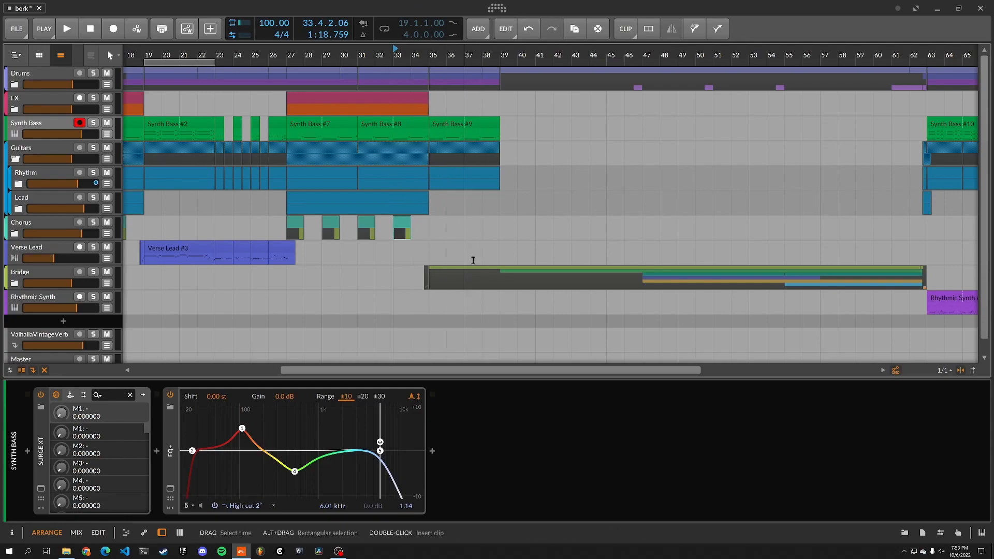
key(space)
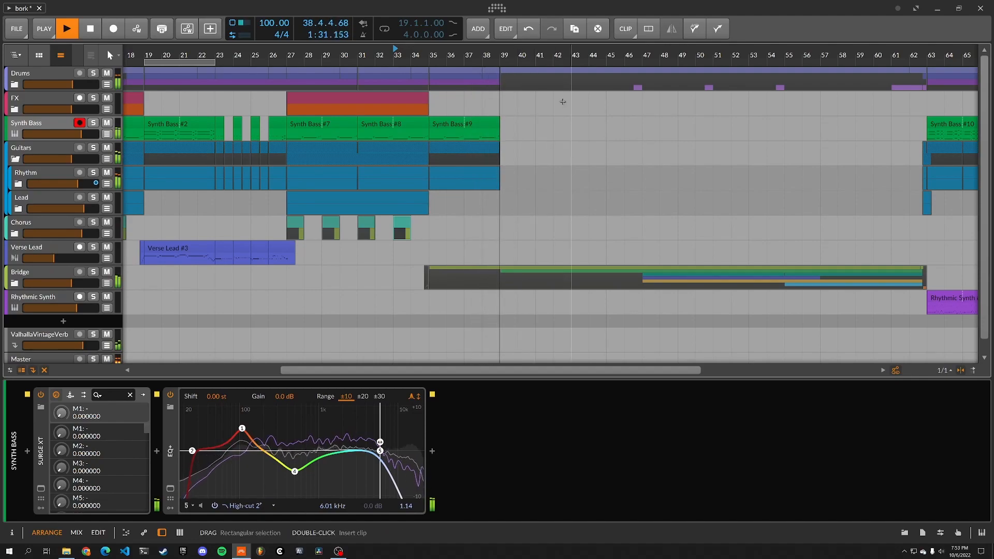
key(space)
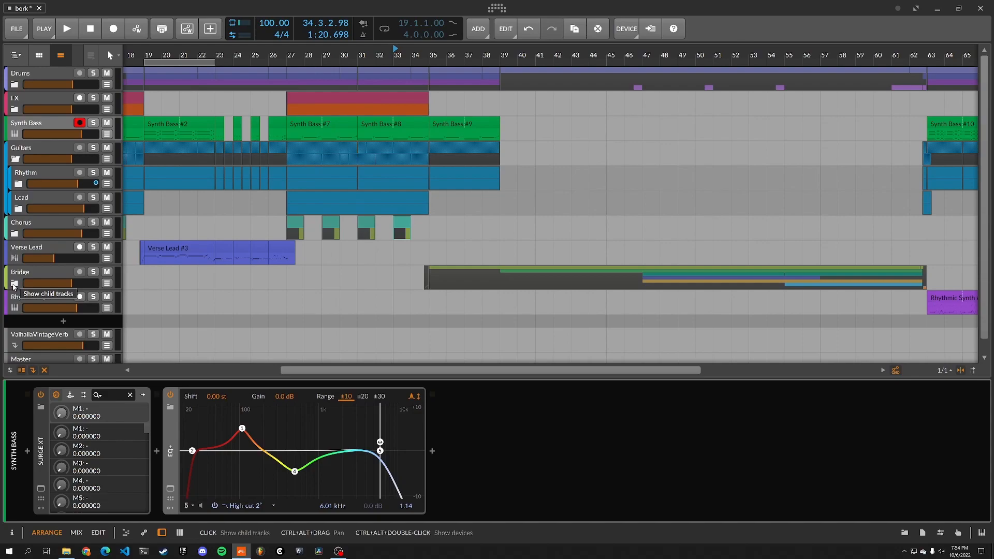
Expand the Bridge group to show its child tracks and play the full mix from bar 35
click(14, 285)
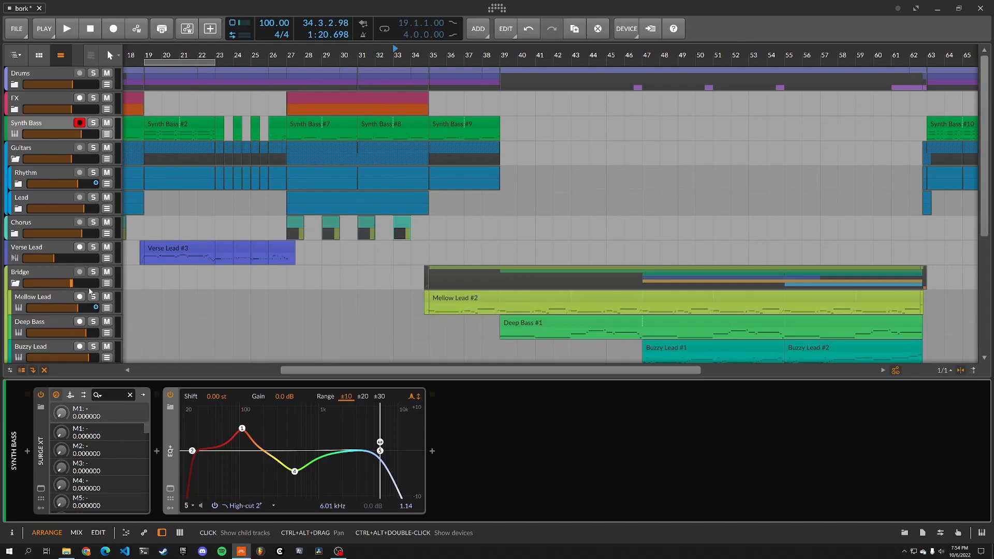
scroll(427, 131, down, 2)
scroll(427, 131, up, 2)
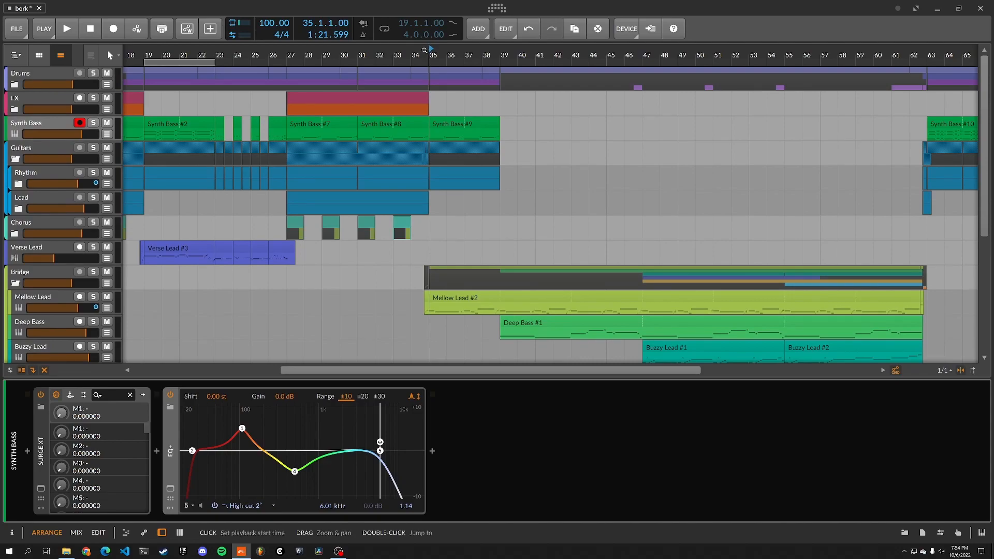
key(space)
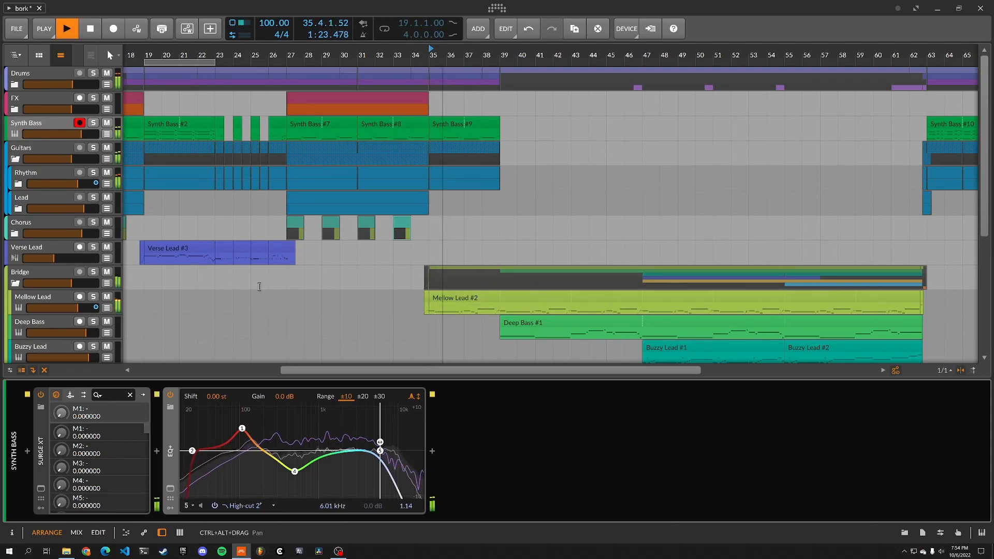
key(space)
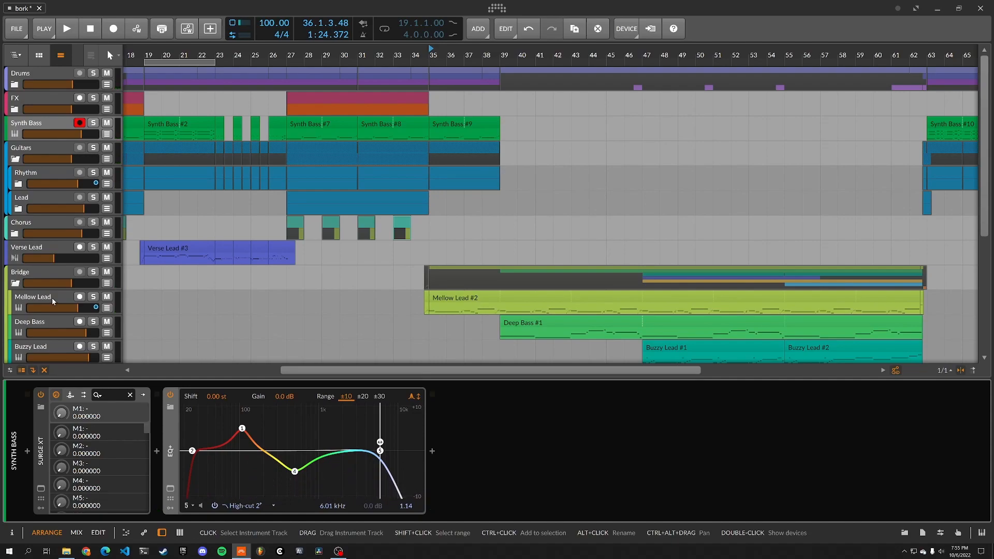
Show the Mellow Lead track's Analog Lab V plug-in window with the Fusion Lead preset, and solo the track
click(52, 297)
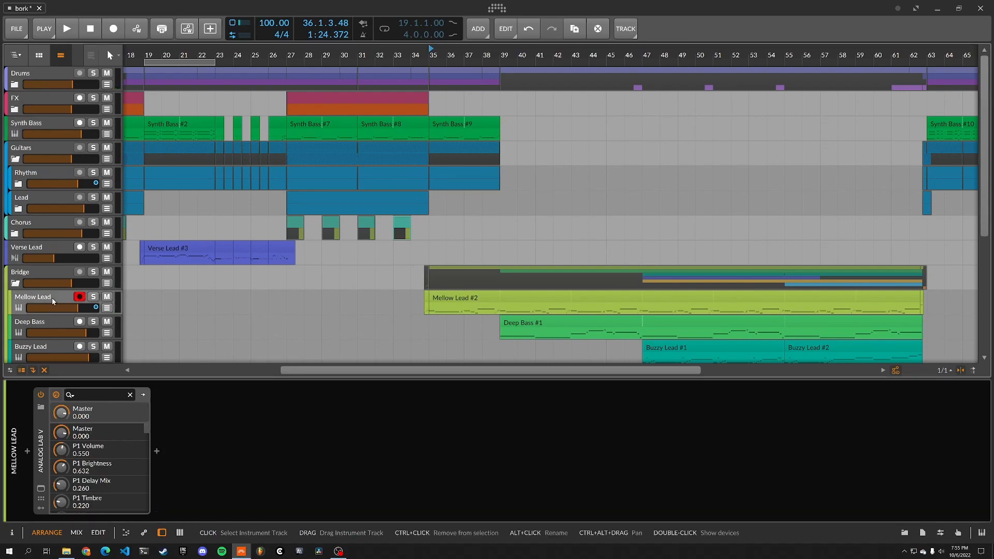
click(41, 488)
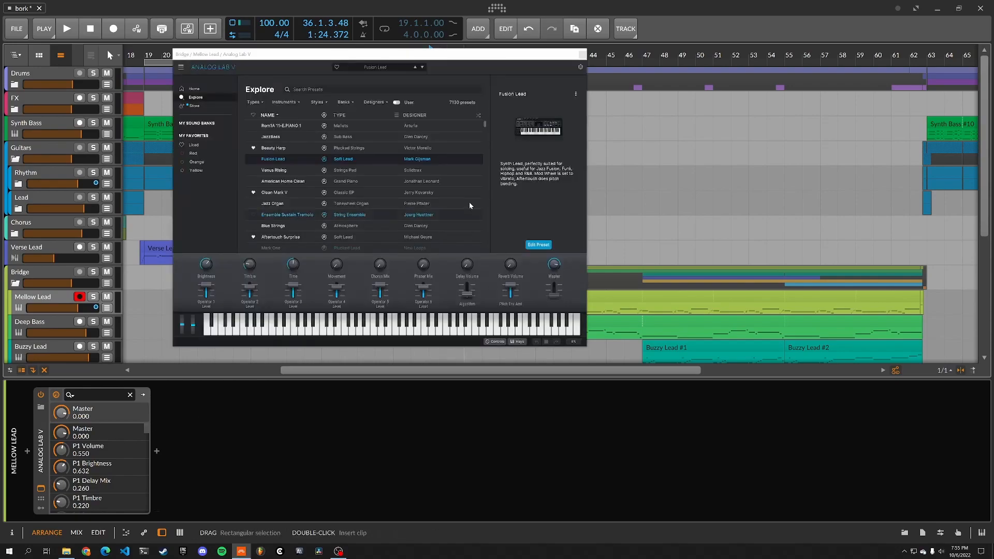
drag(436, 54, 790, 107)
click(93, 297)
drag(629, 106, 585, 124)
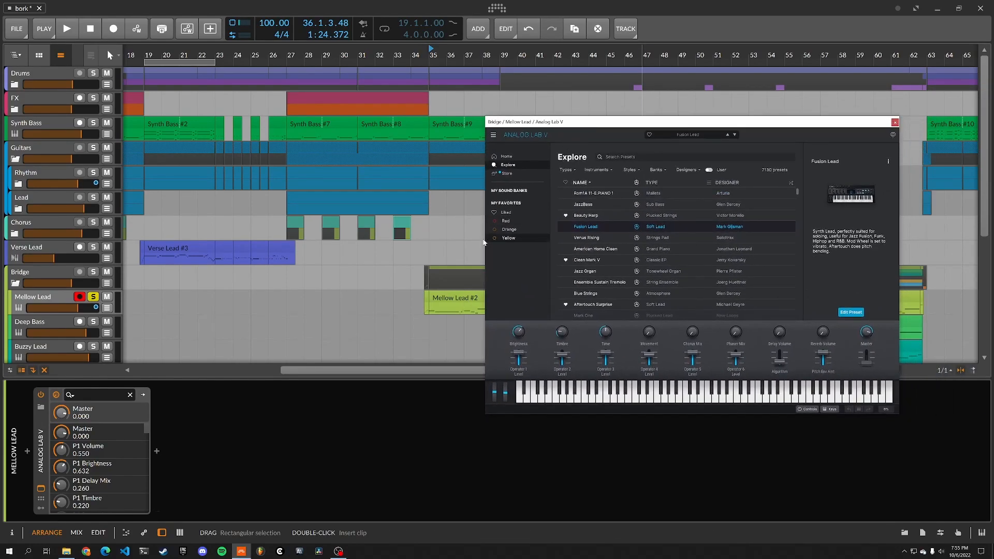
Play the soloed Mellow Lead from bar 35 and again from the start of its clip, and close the Analog Lab V window
key(space)
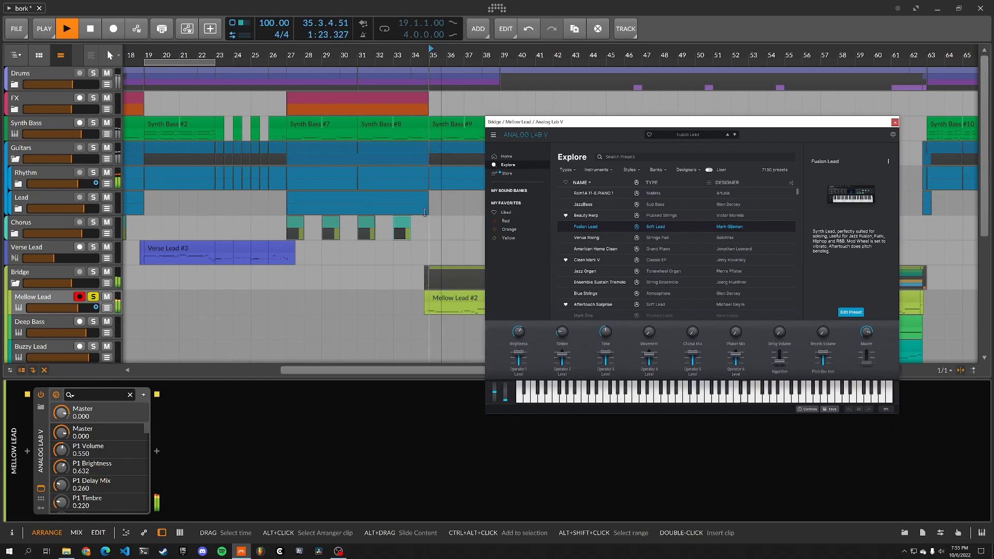
key(space)
click(427, 295)
key(space)
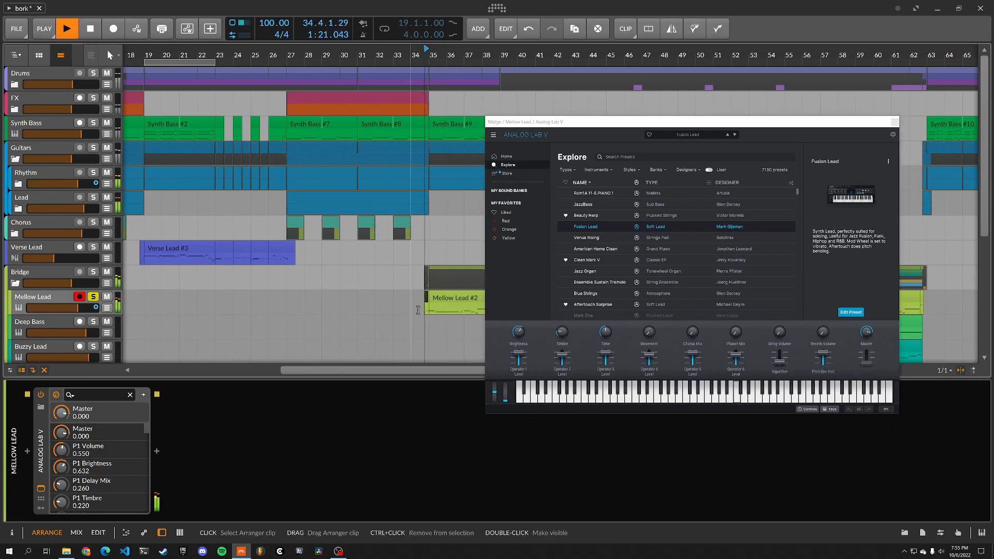
drag(621, 128, 659, 115)
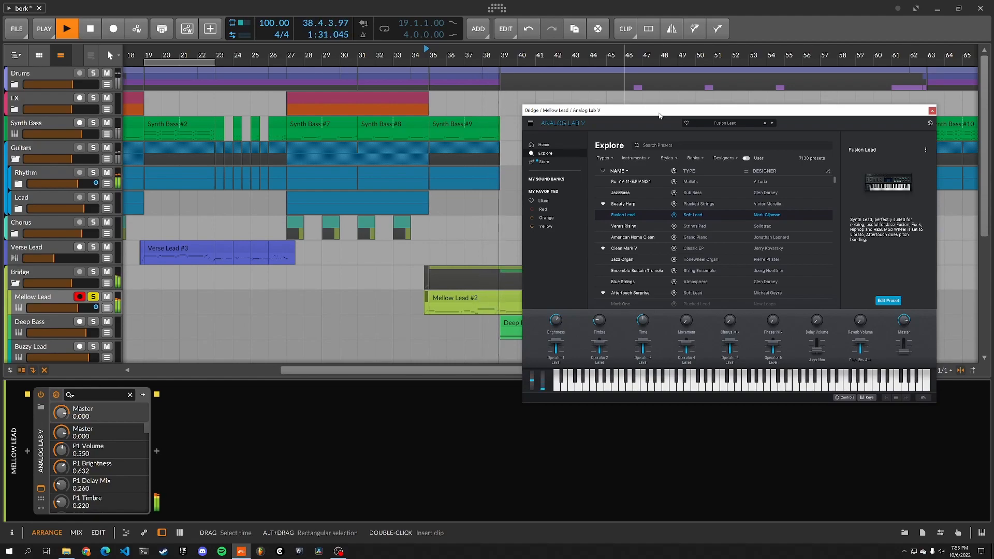
mouse_move(659, 115)
mouse_down()
mouse_move(696, 123)
mouse_move(807, 256)
mouse_move(887, 299)
mouse_move(235, 155)
mouse_move(516, 138)
mouse_move(457, 121)
mouse_move(365, 125)
mouse_up()
key(space)
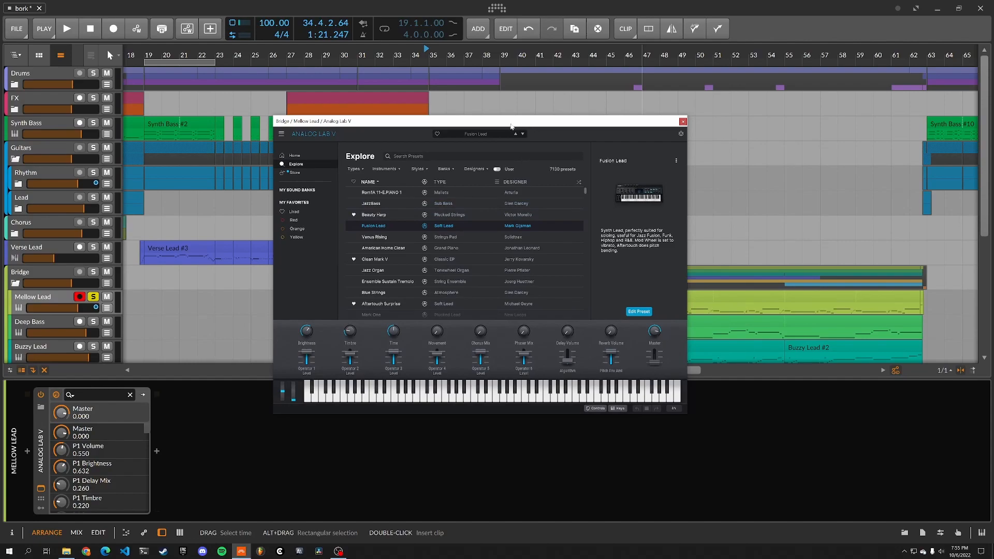
drag(592, 125, 568, 126)
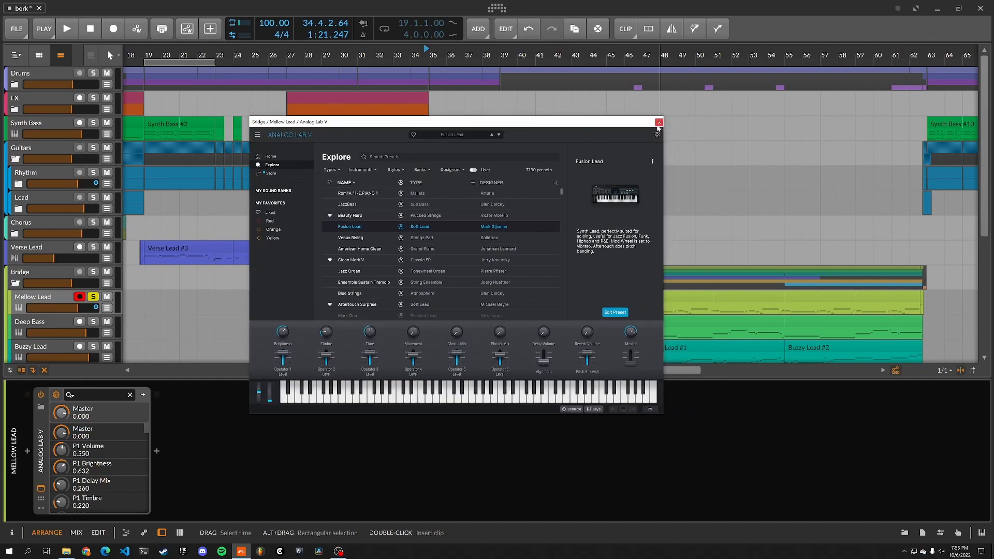
click(659, 124)
Solo the Deep Bass track and play its Deep Bass #1 clip from bar 39
scroll(619, 180, down, 3)
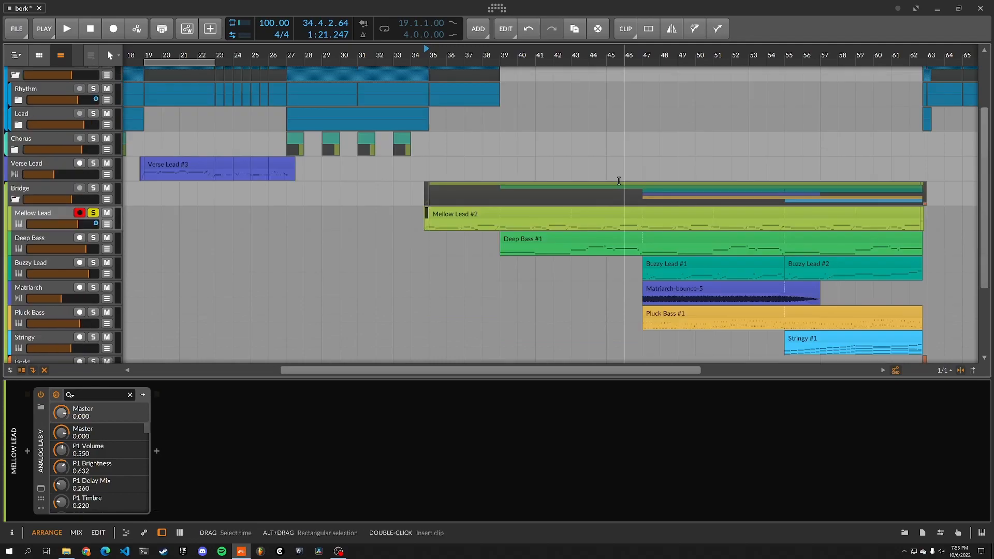
click(510, 239)
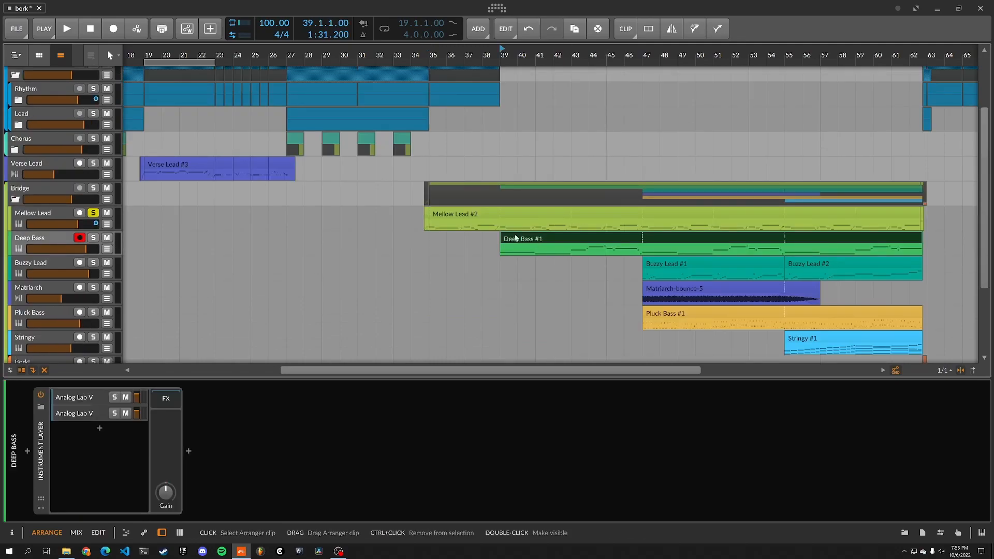
click(93, 238)
key(space)
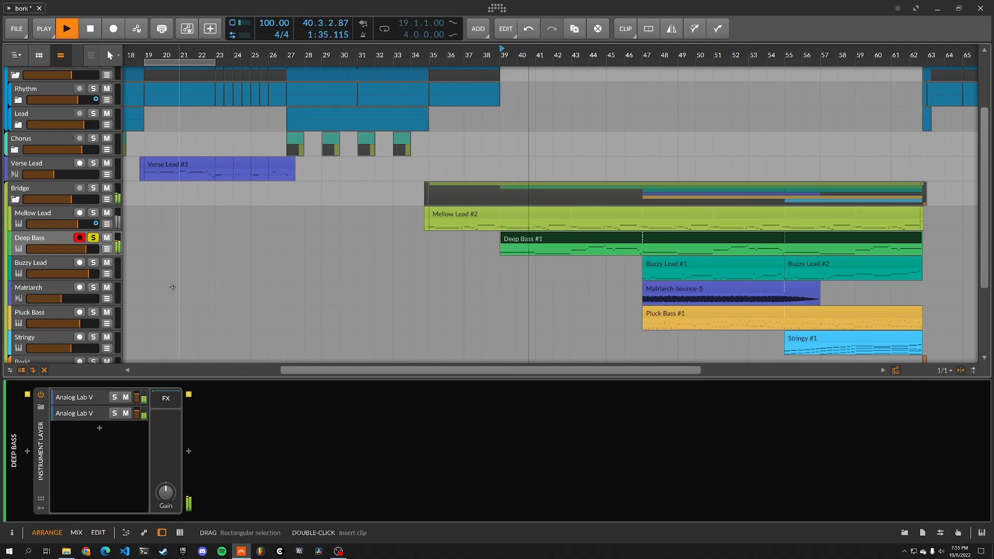
key(space)
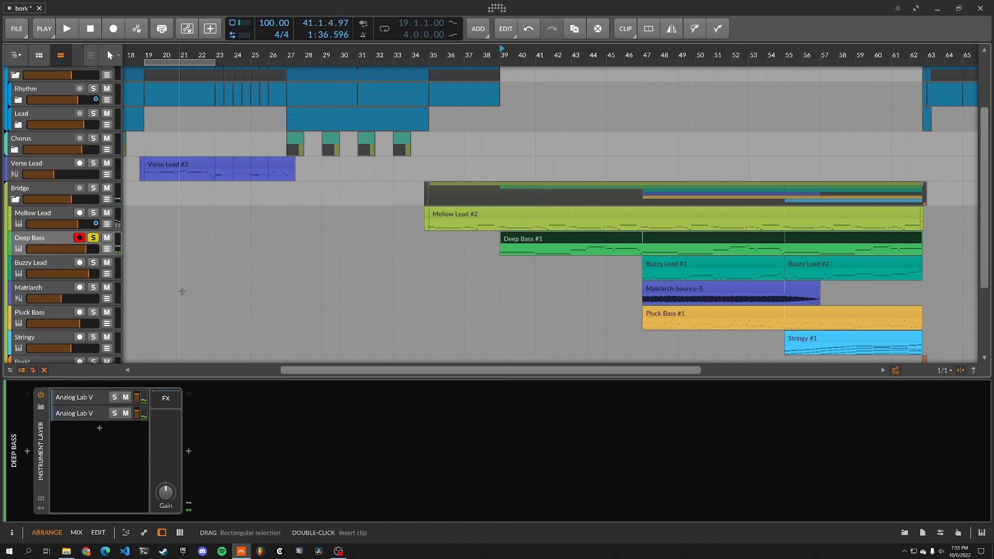
Show the first Analog Lab V layer of Deep Bass with its Super Phat Bass preset and play the clip
click(78, 397)
drag(462, 129, 725, 103)
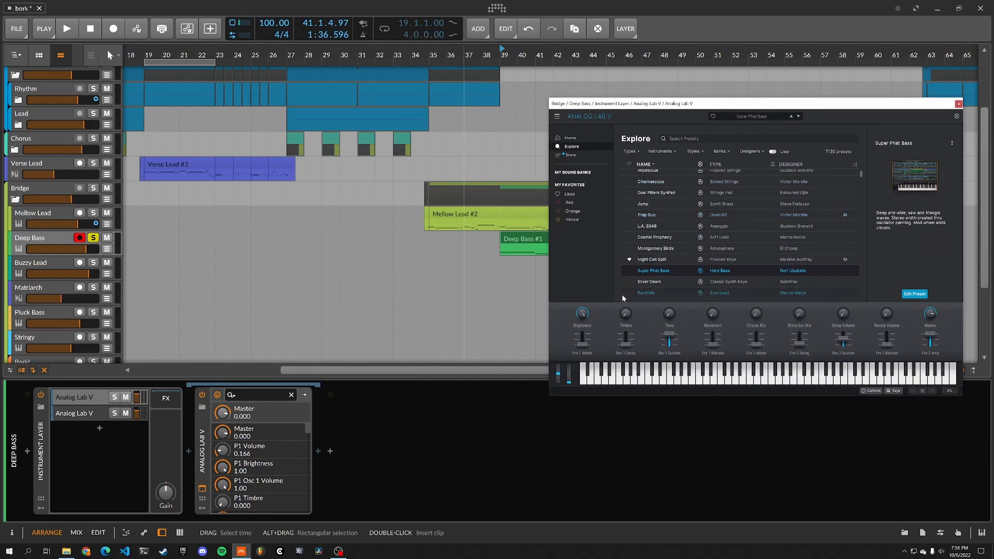
key(space)
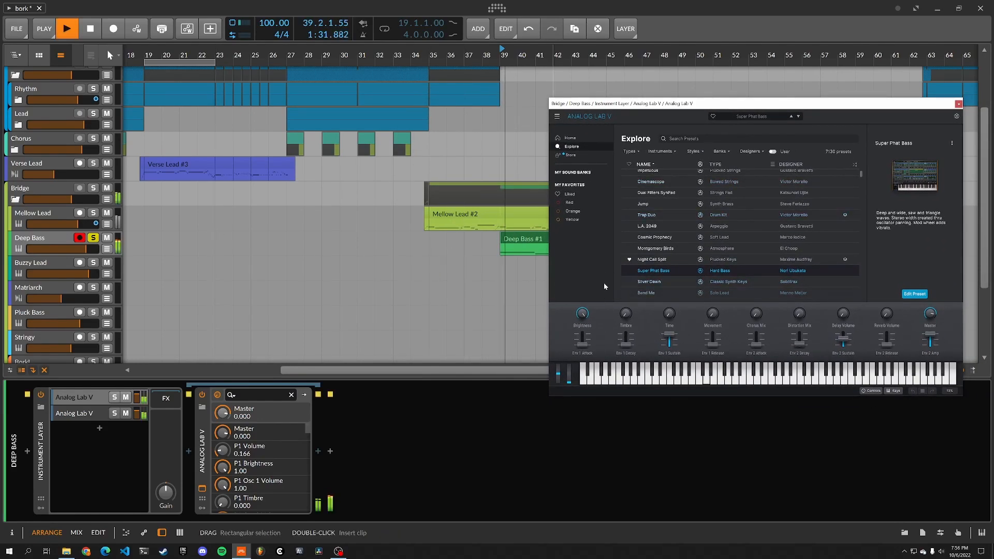
key(space)
Play the Deep Bass clip with the second layer muted, replay it with only the first layer muted, and unmute both layers
click(125, 413)
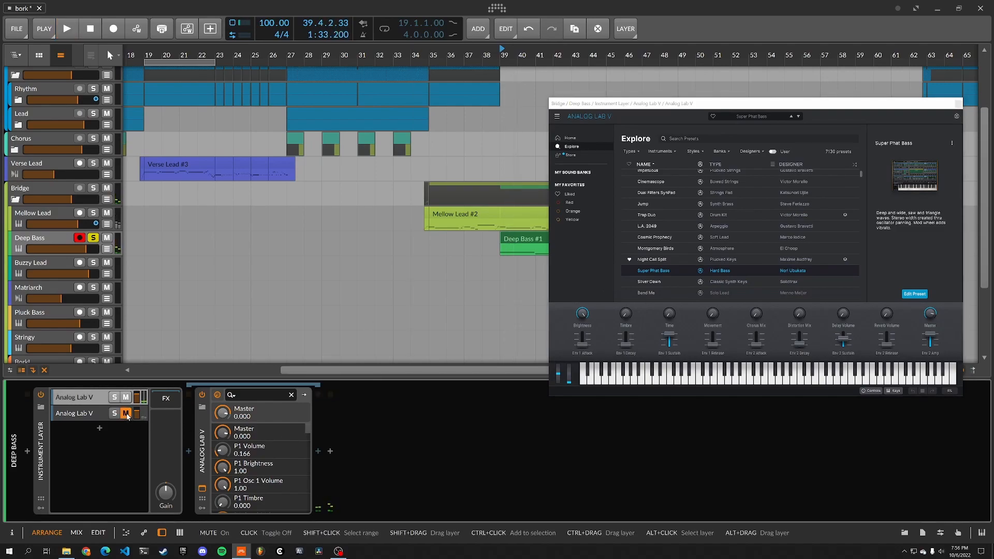
key(space)
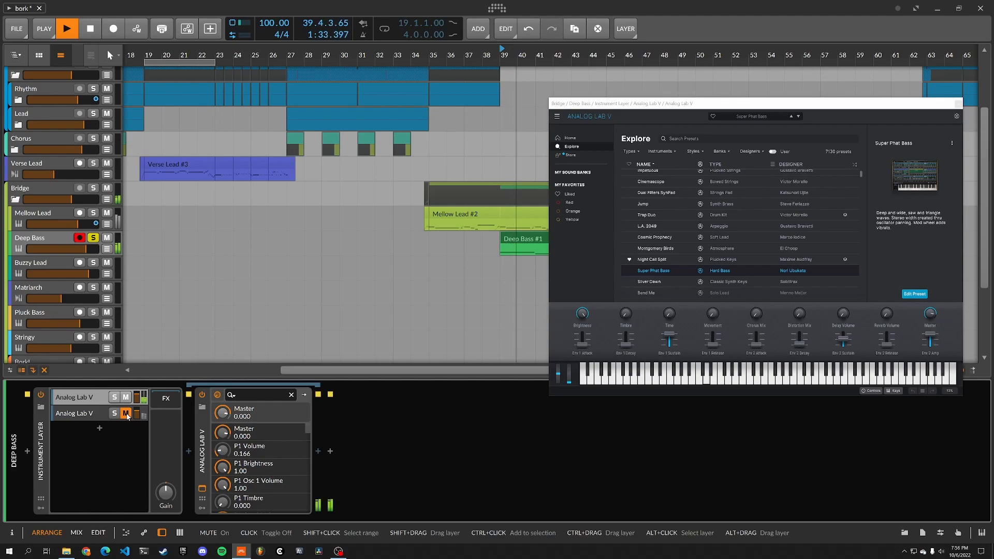
key(space)
click(125, 413)
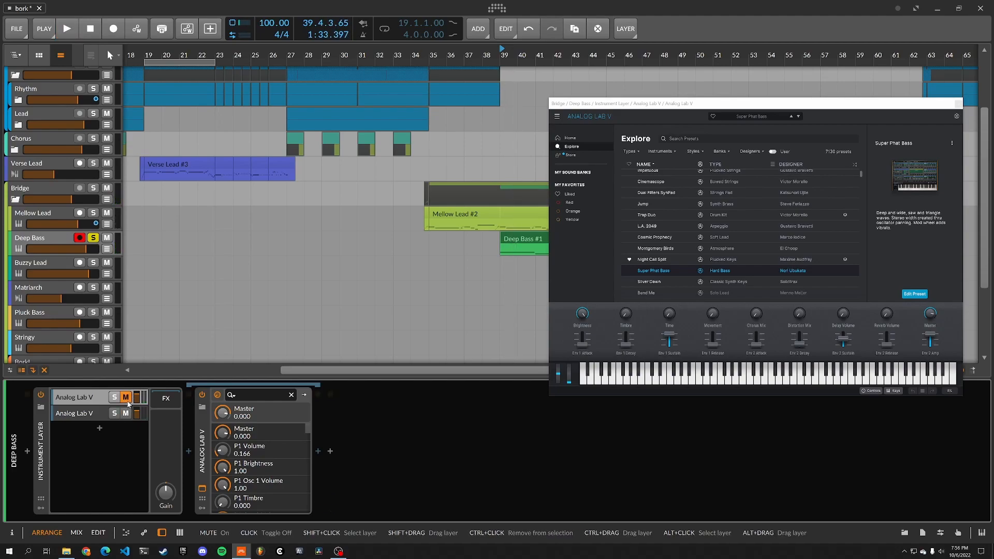
key(space)
key(space)
click(126, 397)
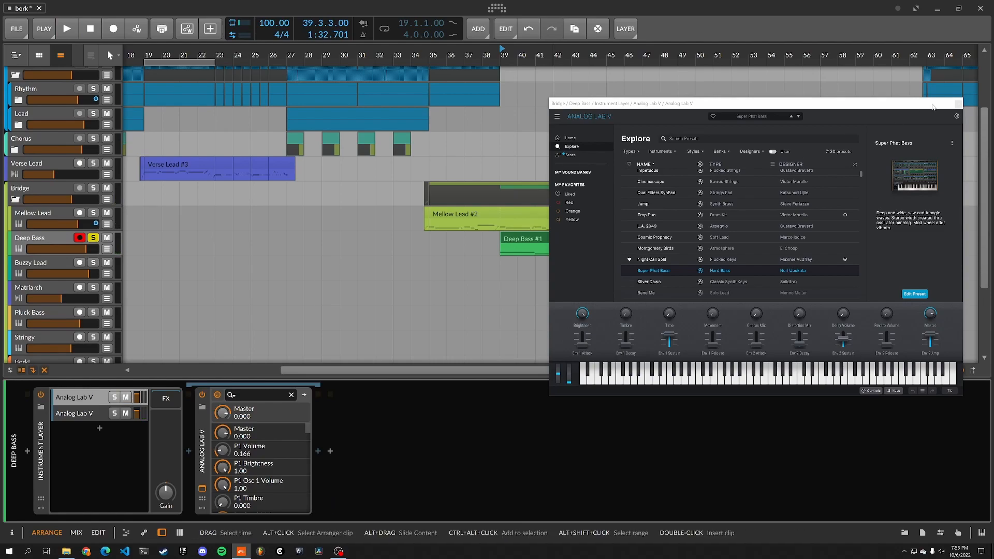
Close the Analog Lab V window and show the second layer's device chain, selecting its Note Transpose device
click(958, 105)
click(86, 414)
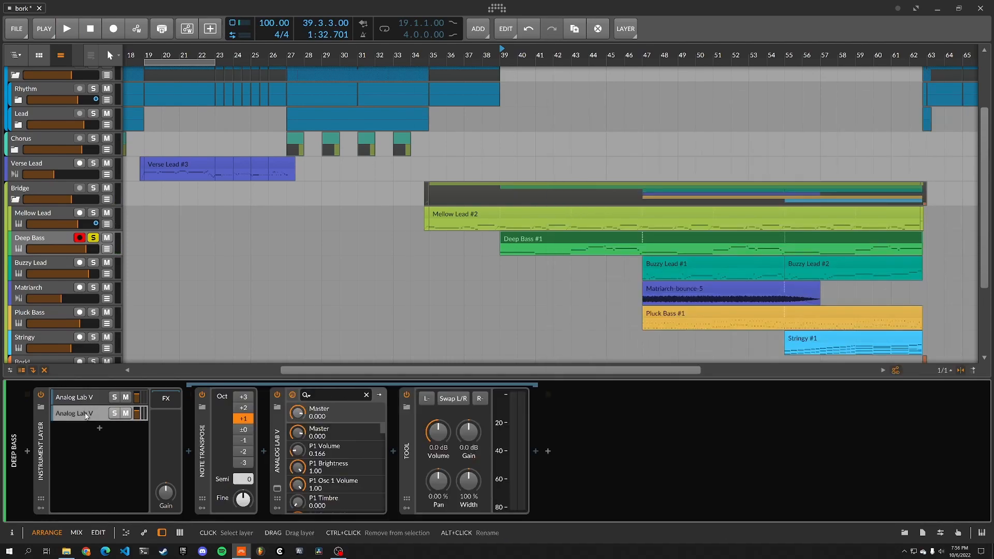
click(235, 427)
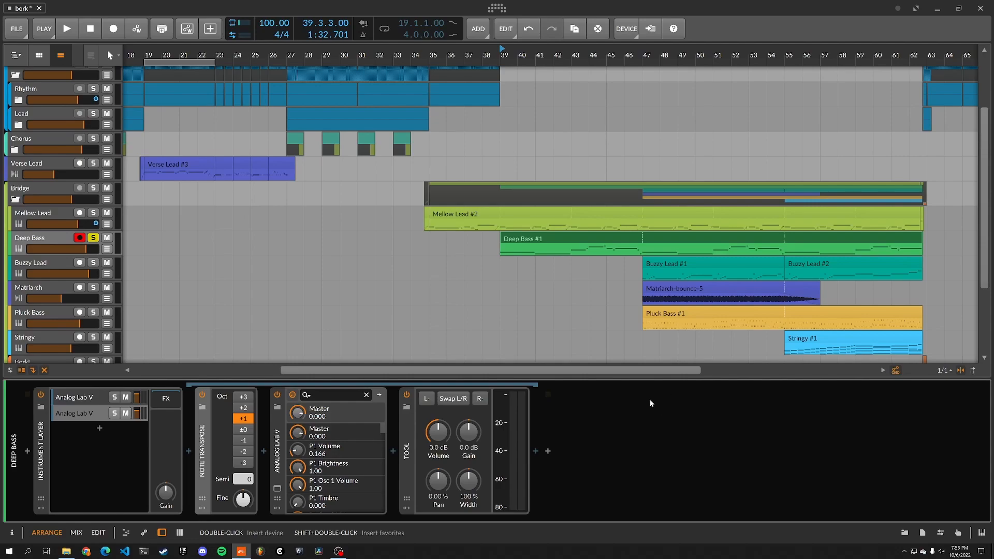
click(81, 449)
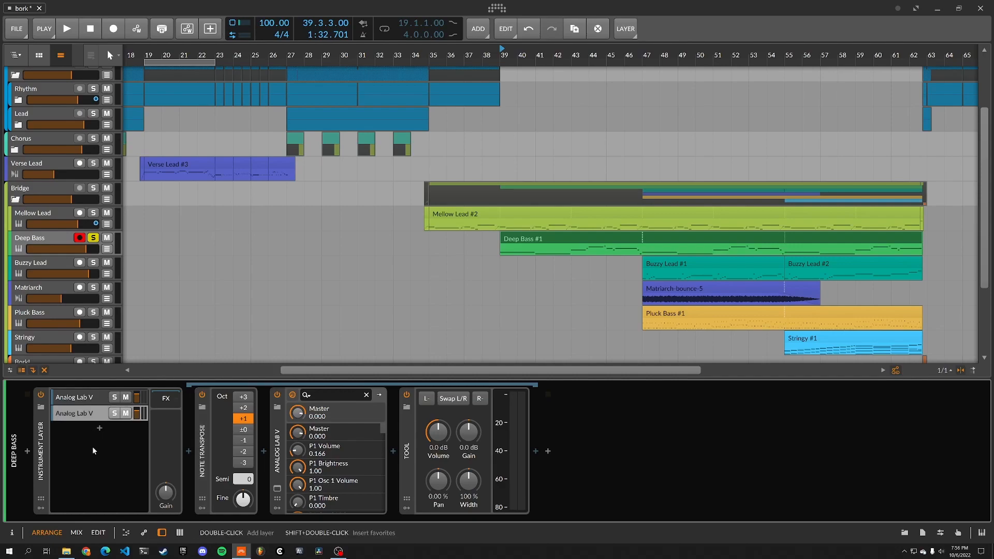
Compare the two Deep Bass layers, select the second layer's Note Transpose device again, and show the Deep Bass #1 clip's notes
click(87, 412)
click(93, 399)
click(90, 415)
click(90, 415)
click(204, 458)
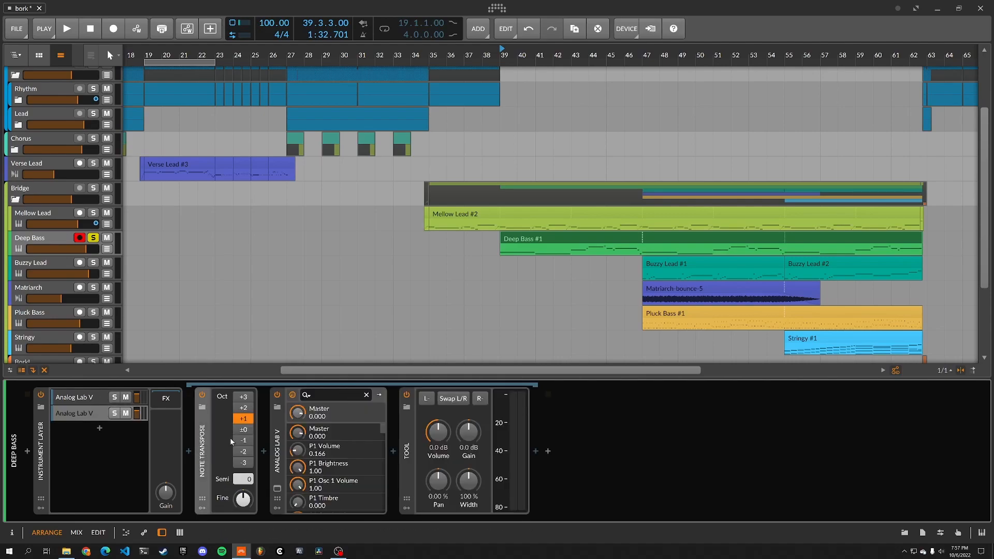
key(e)
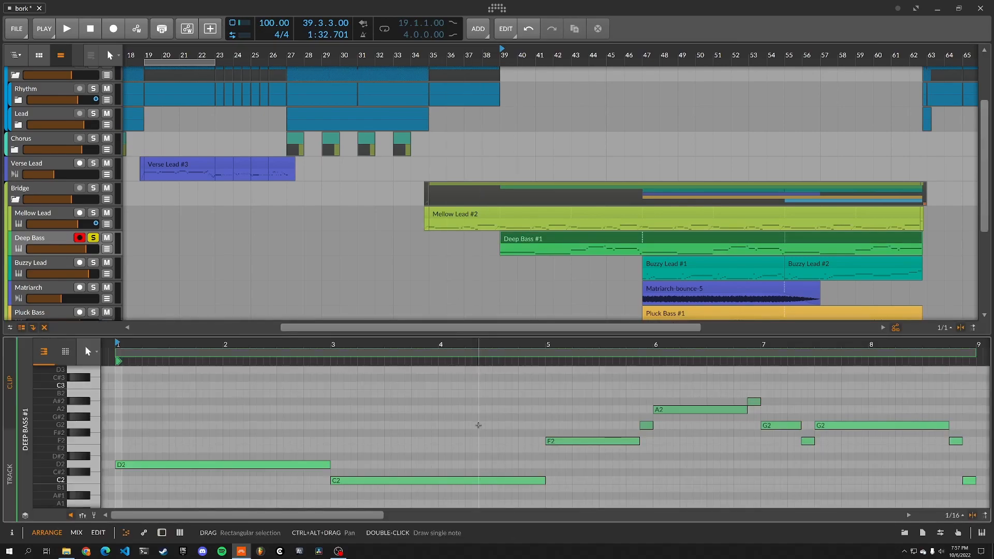
Replay the soloed Deep Bass clip from bar 39, and play the full mix from bar 45 with the track unsoloed
key(space)
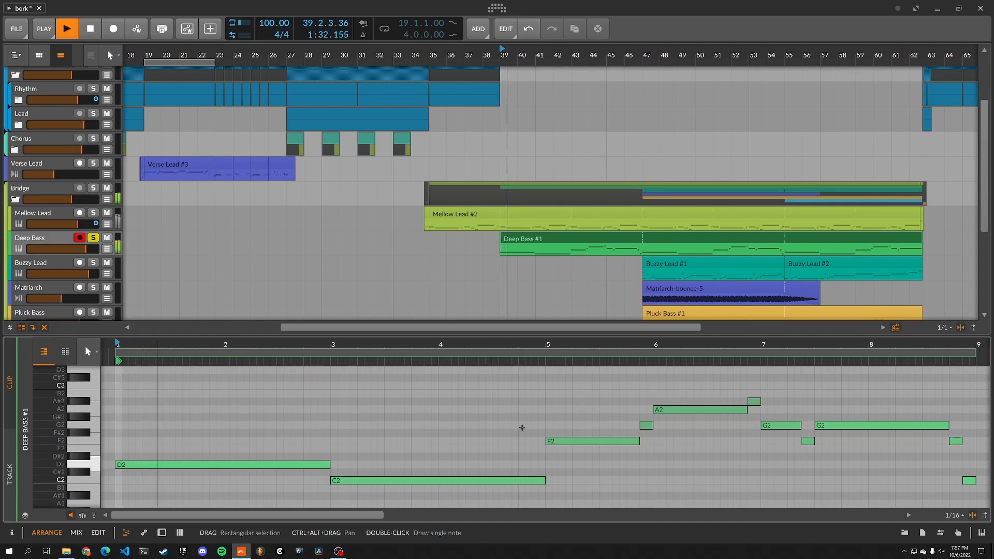
key(space)
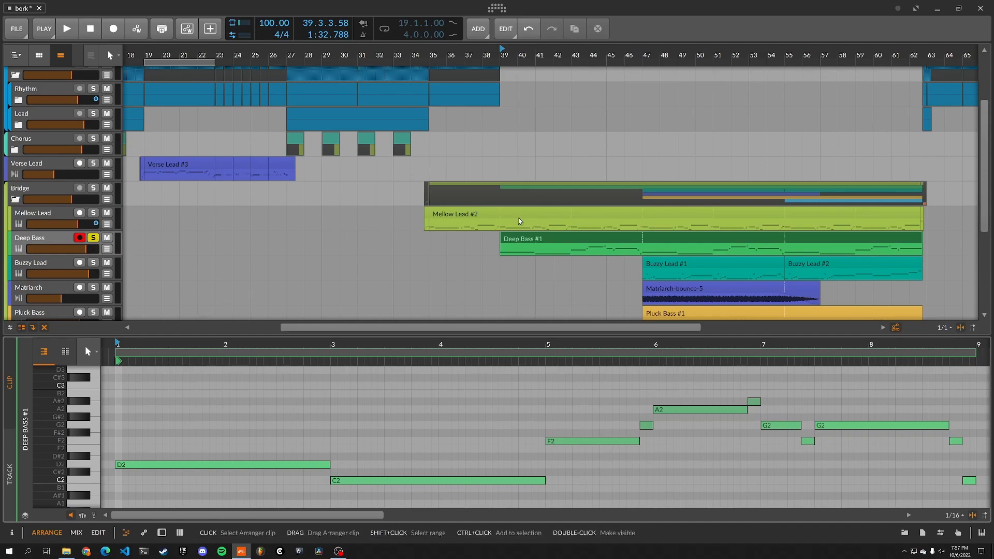
click(608, 104)
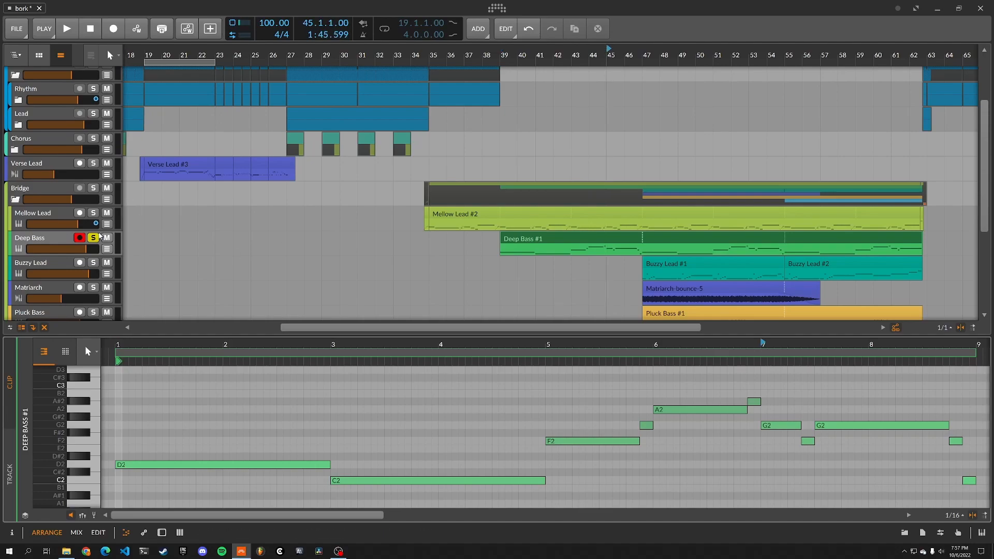
scroll(748, 137, right, 5)
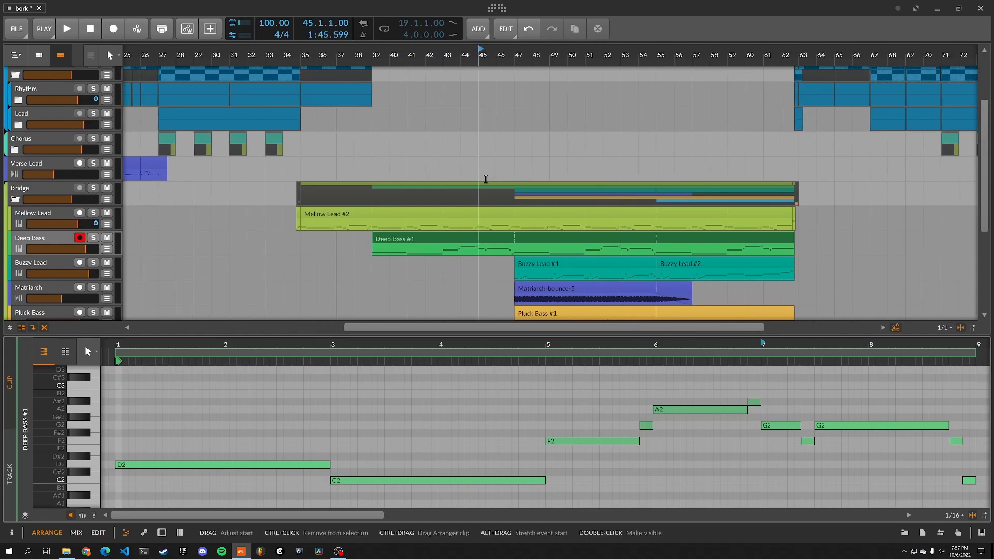
scroll(589, 203, down, 3)
key(space)
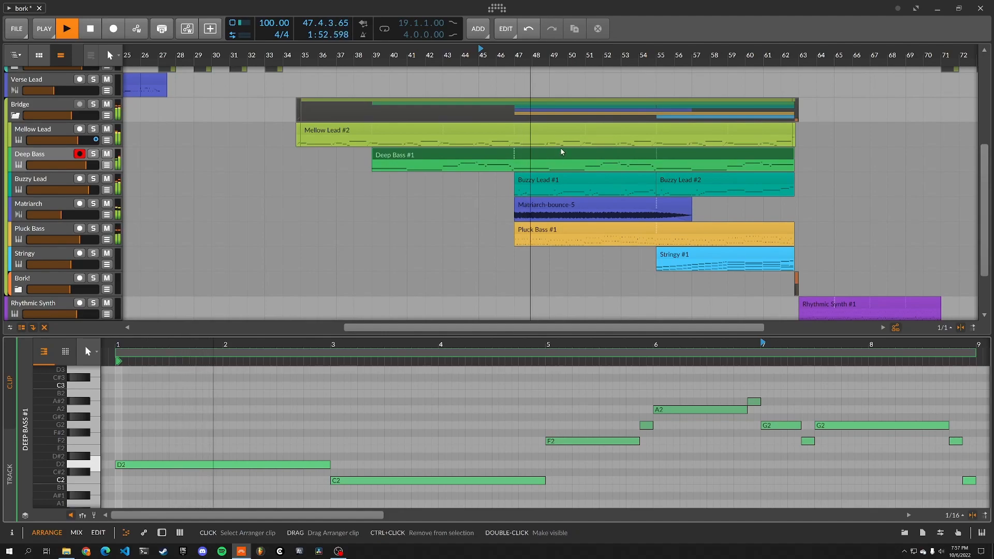
click(96, 32)
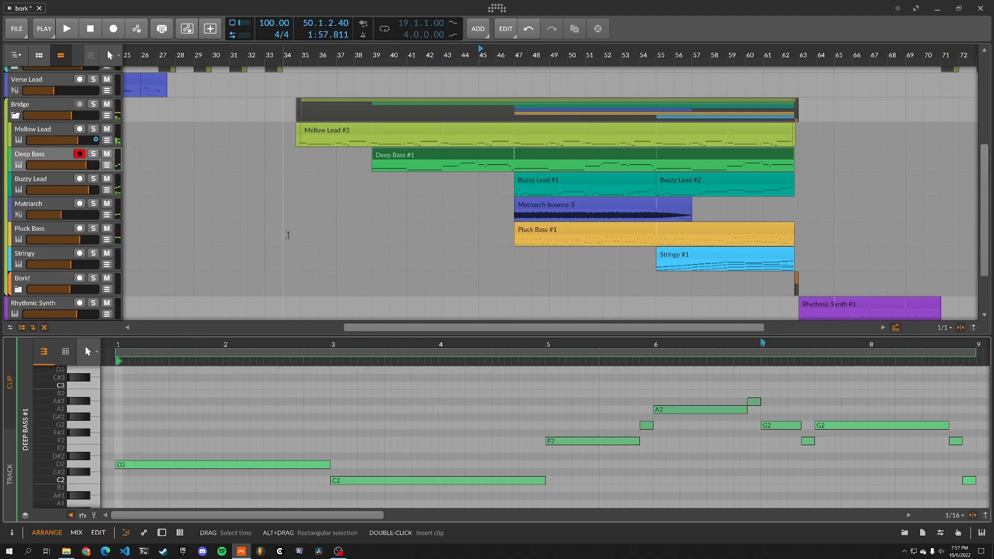
Expand the Drums group, play the first Snare Hits clip near bar 46 with its track soloed, and unsolo the track
scroll(283, 226, up, 3)
scroll(284, 227, up, 3)
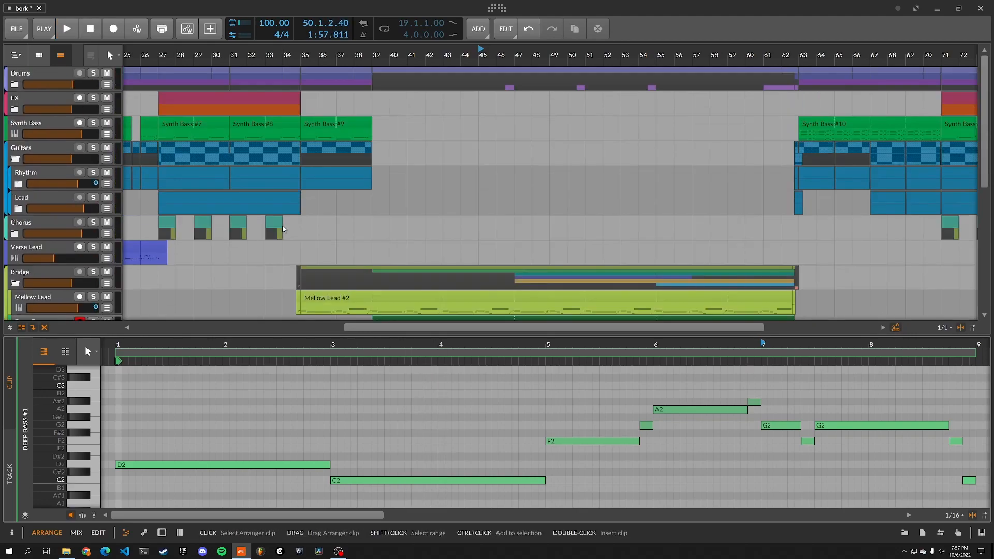
click(14, 85)
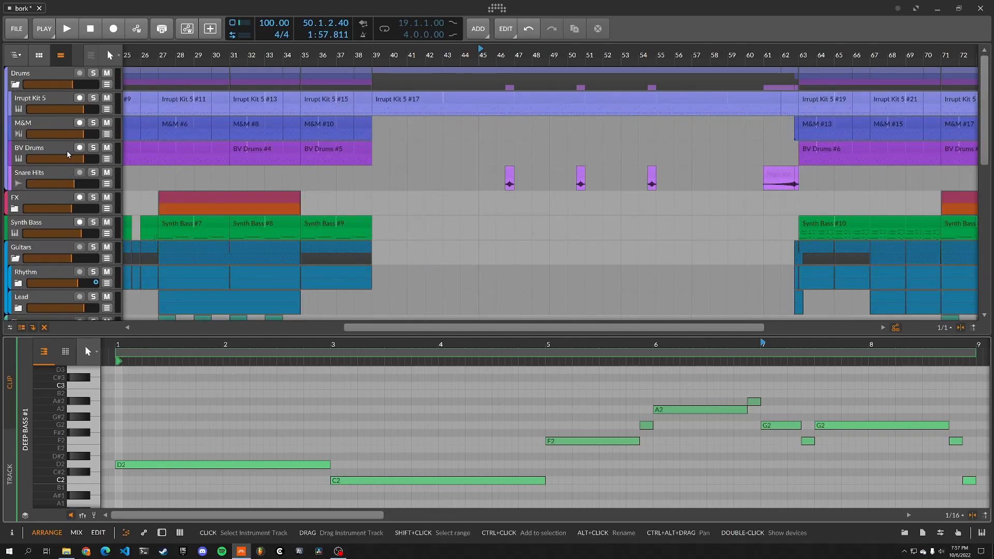
click(94, 173)
click(510, 175)
key(space)
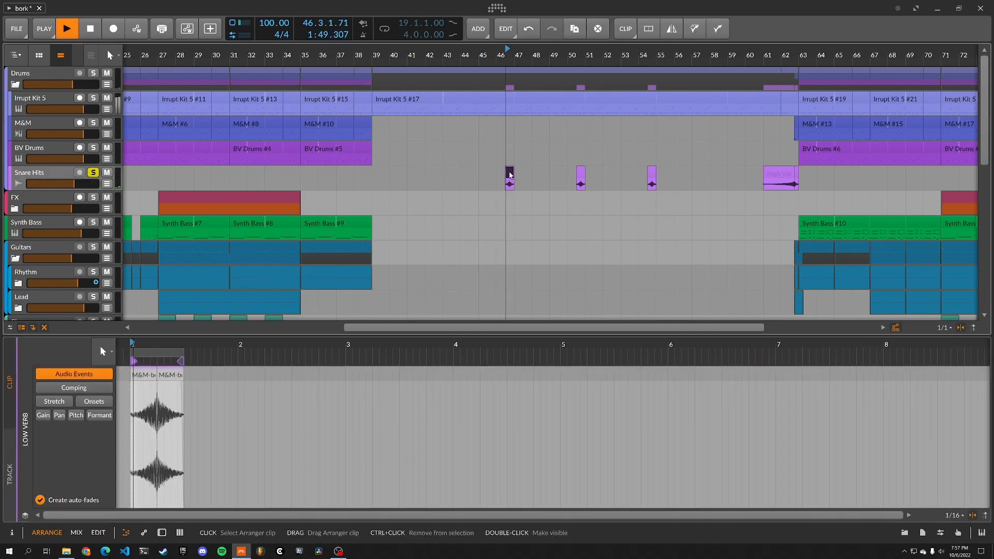
key(space)
click(93, 173)
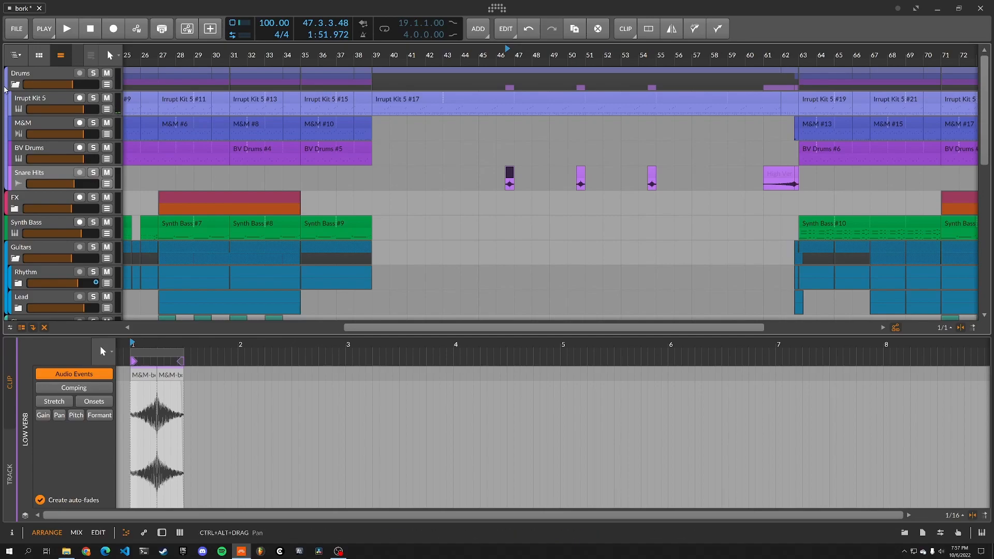
Audition the Snare Hits track on its own near bar 46, and switch its solo back off
click(11, 532)
click(11, 532)
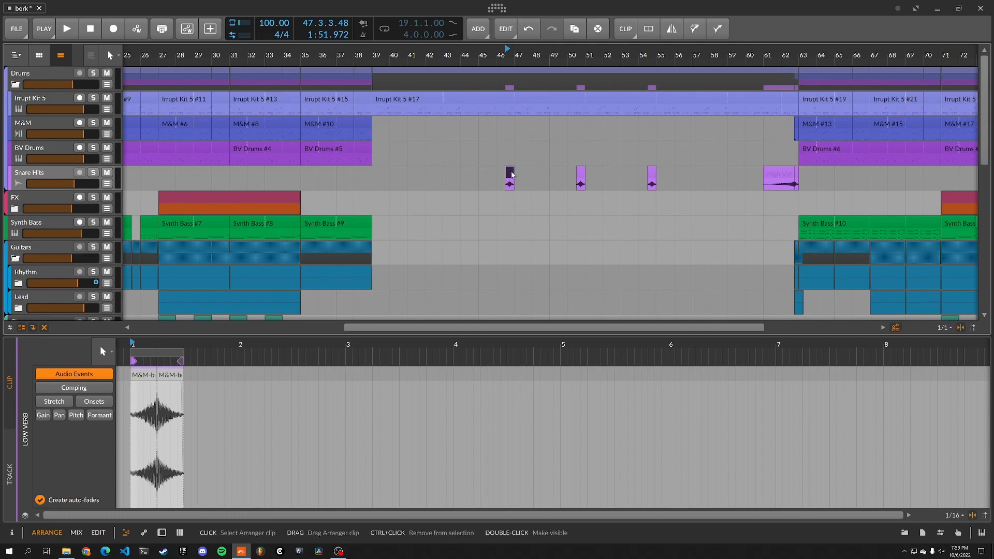
click(93, 173)
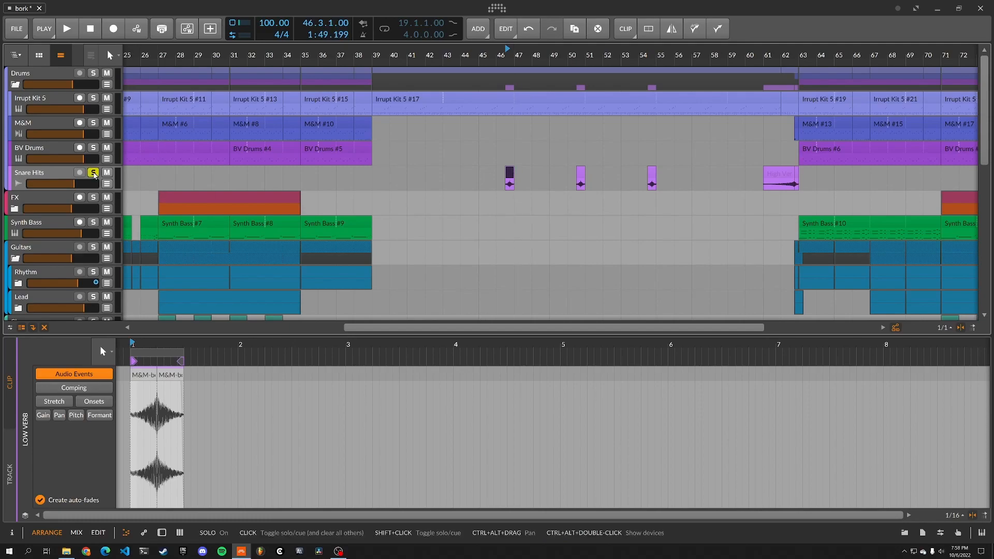
key(space)
click(93, 173)
key(space)
Play the full arrangement from about bar 46.3 to hear the first snare hit in the mix
click(514, 58)
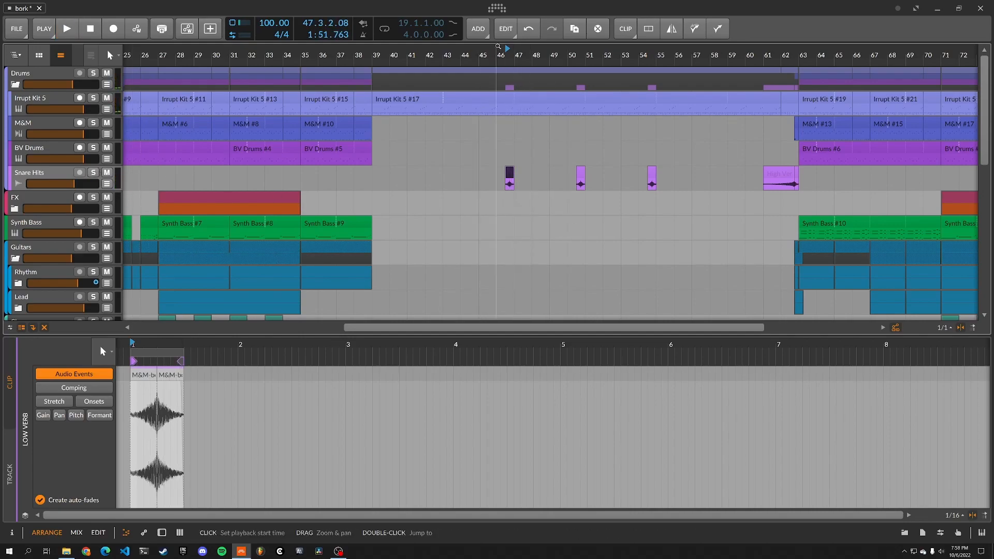
key(space)
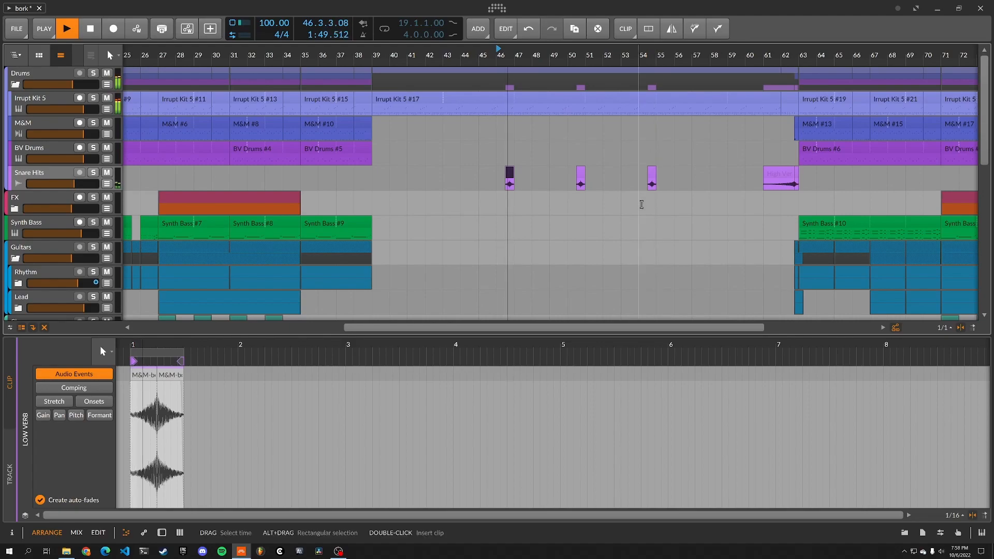
key(space)
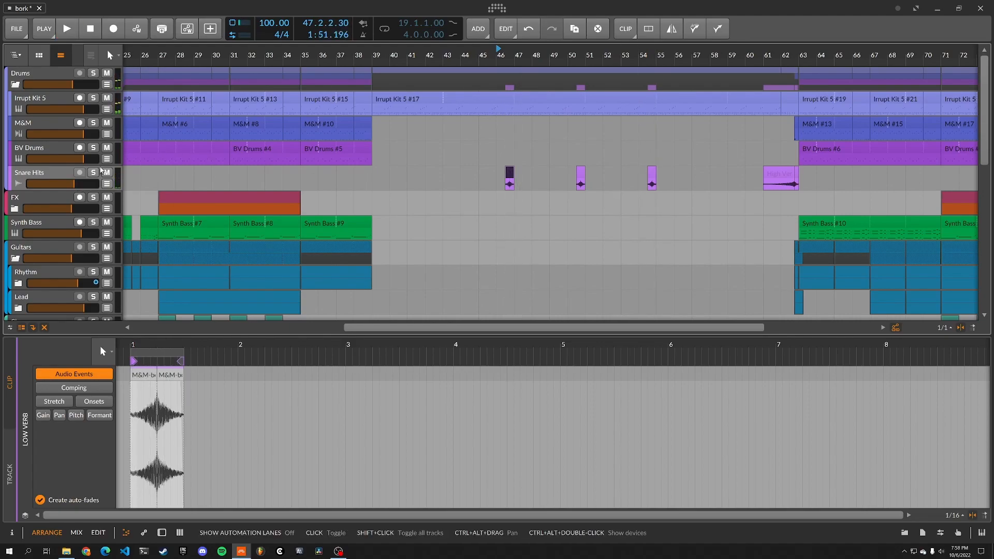
Collapse the Drums group and select the Buzzy Lead #1 clip in the Bridge section
click(17, 85)
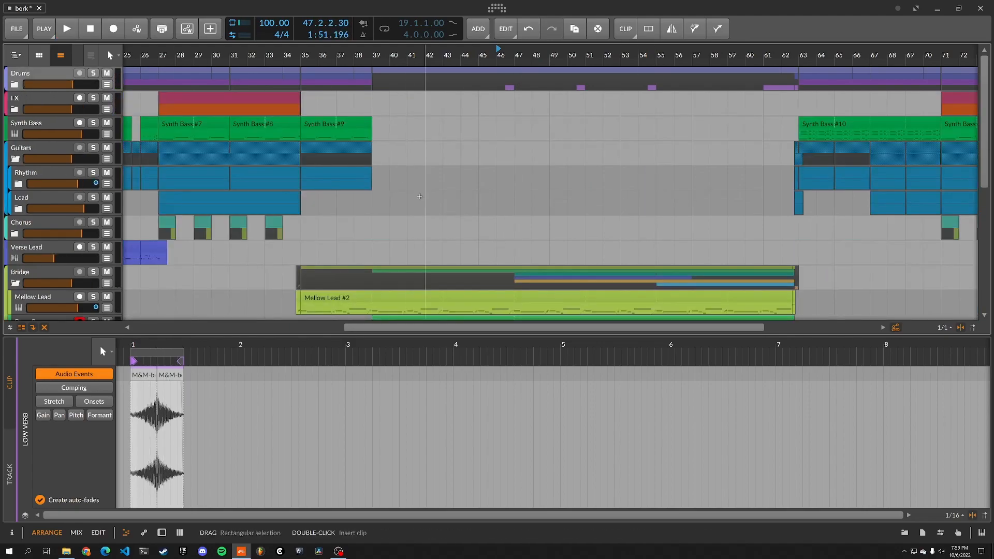
scroll(525, 174, down, 3)
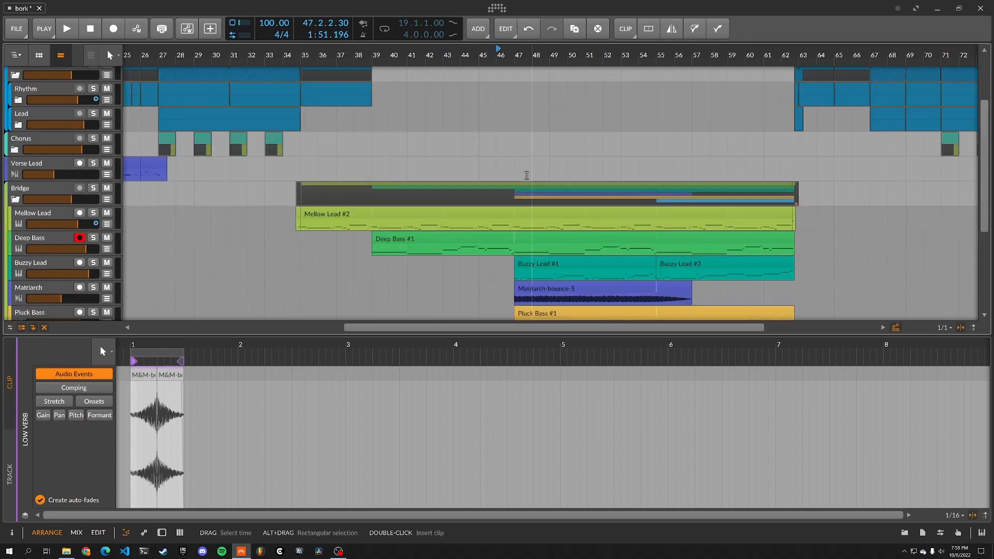
scroll(496, 226, down, 3)
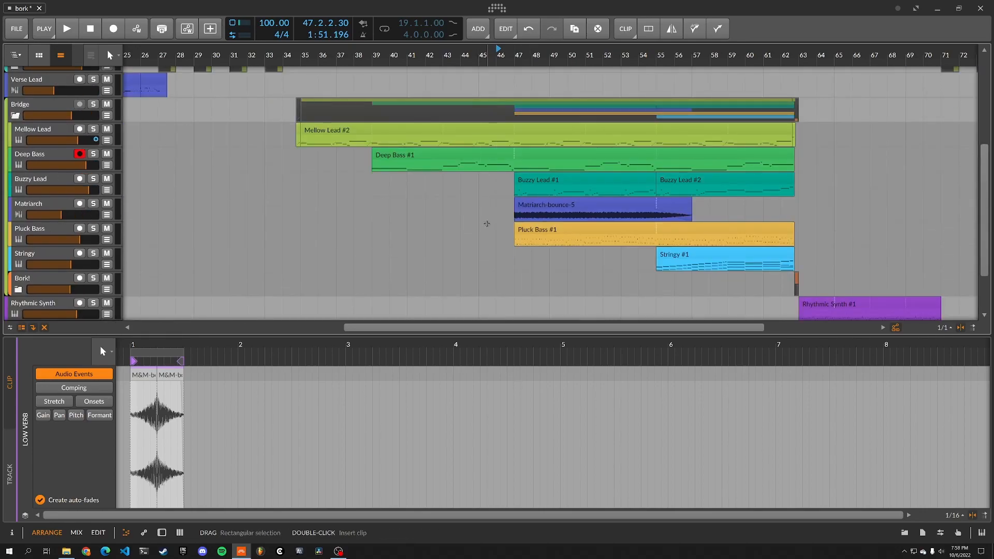
scroll(473, 223, down, 1)
click(426, 216)
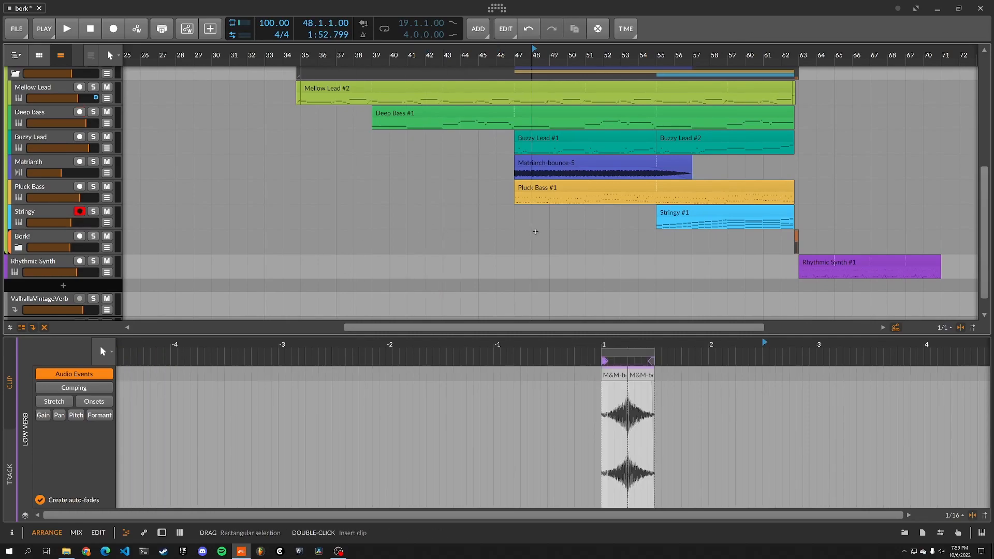
click(523, 139)
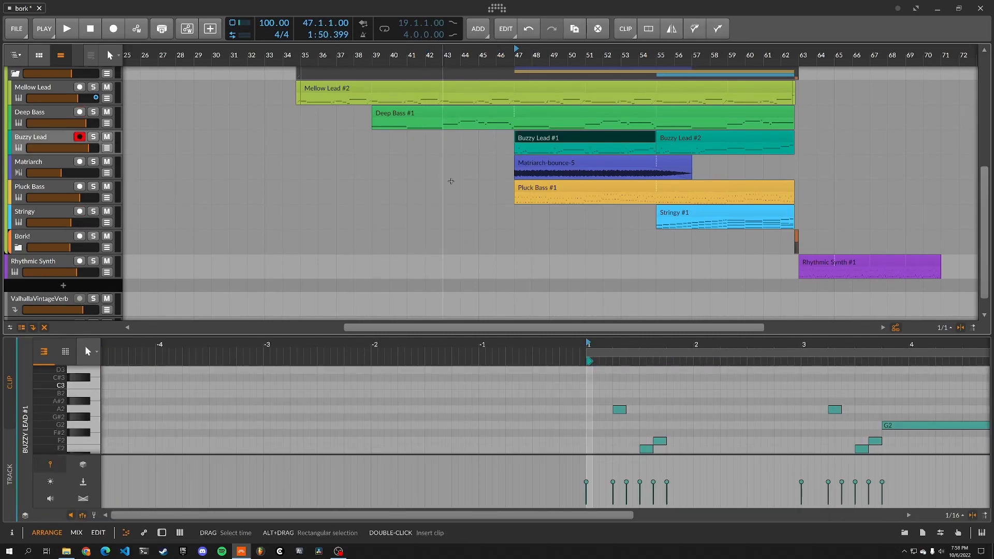
Show the Buzzy Lead track's device chain and reselect the Buzzy Lead #1 clip
scroll(569, 184, up, 2)
scroll(569, 184, down, 1)
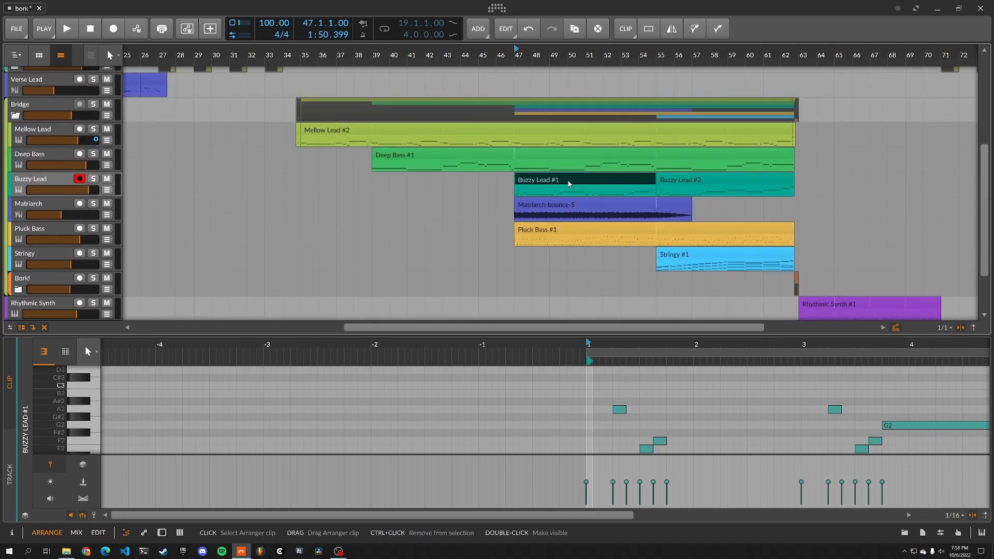
scroll(570, 184, down, 1)
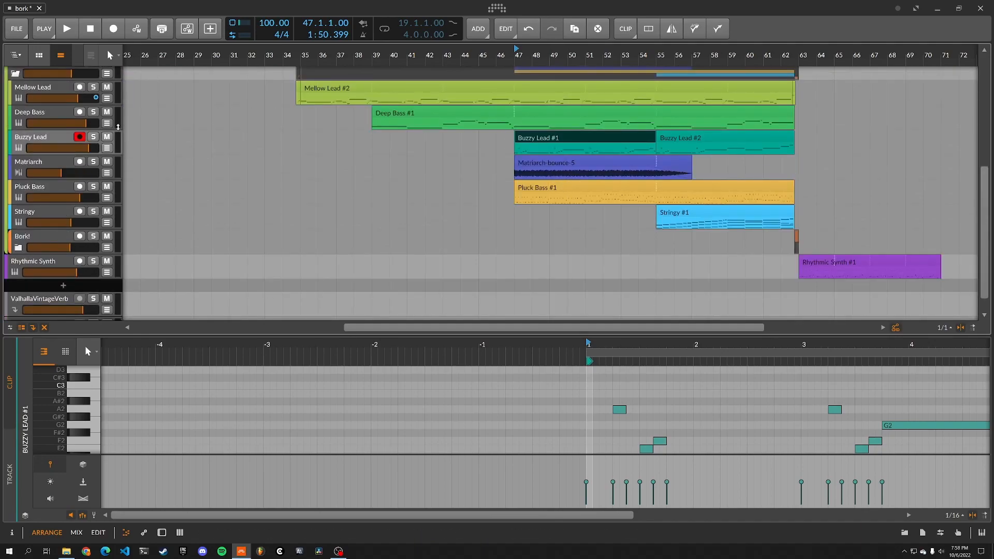
click(51, 138)
double_click(44, 138)
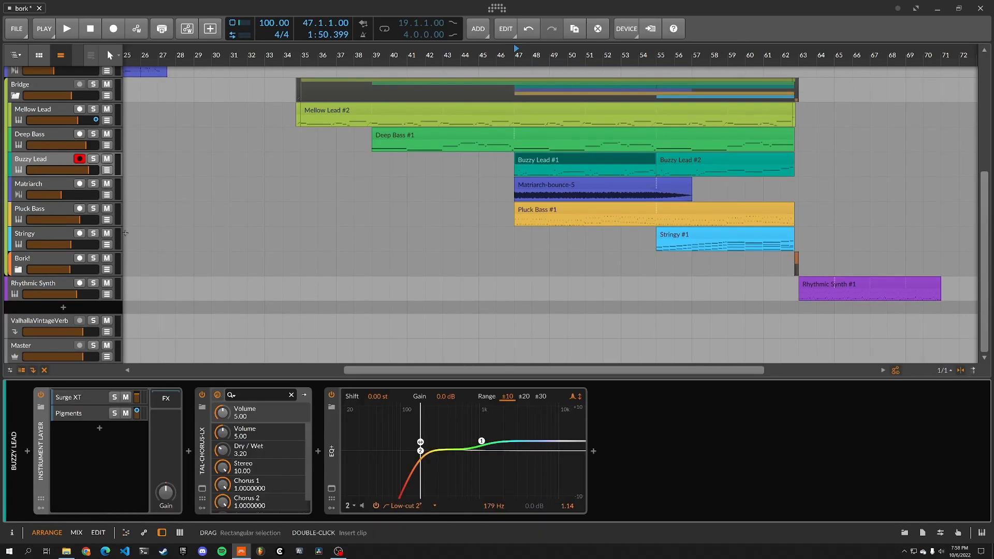
click(555, 161)
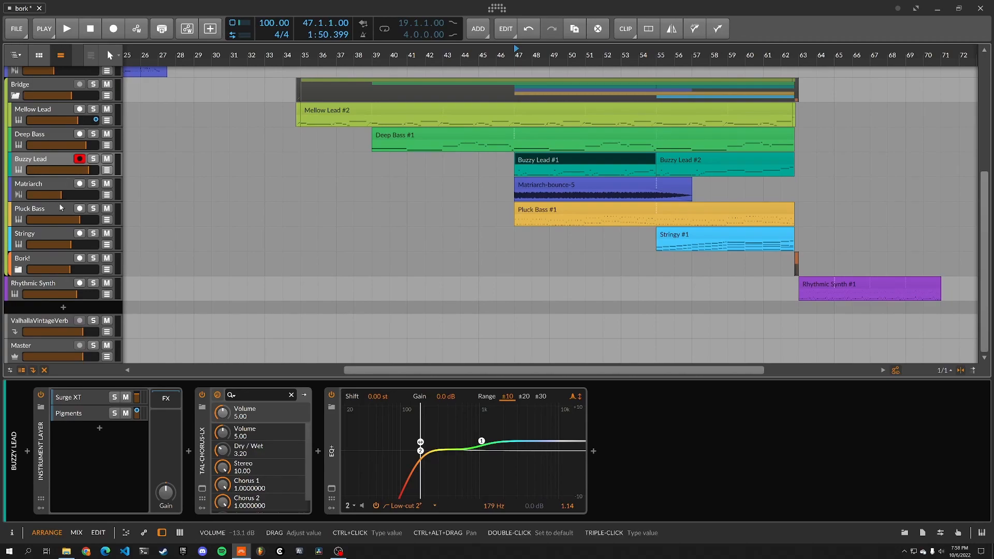
Solo the Pluck Bass track and play the Pluck Bass #1 clip with its notes open in the clip editor
click(90, 214)
click(93, 209)
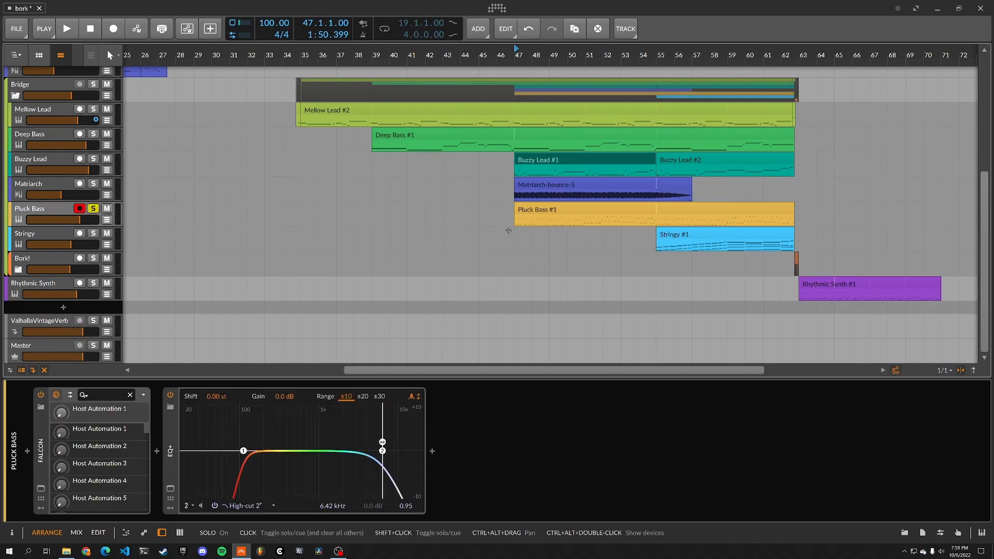
click(542, 210)
key(space)
double_click(542, 210)
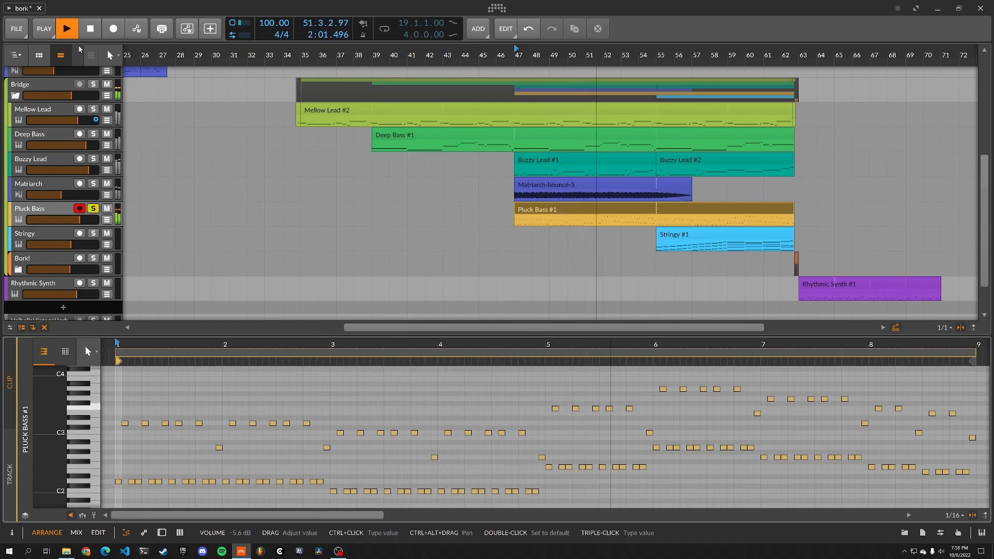
key(space)
Open the Falcon instrument on the Pluck Bass track and bypass the effects on Layer 1
key(d)
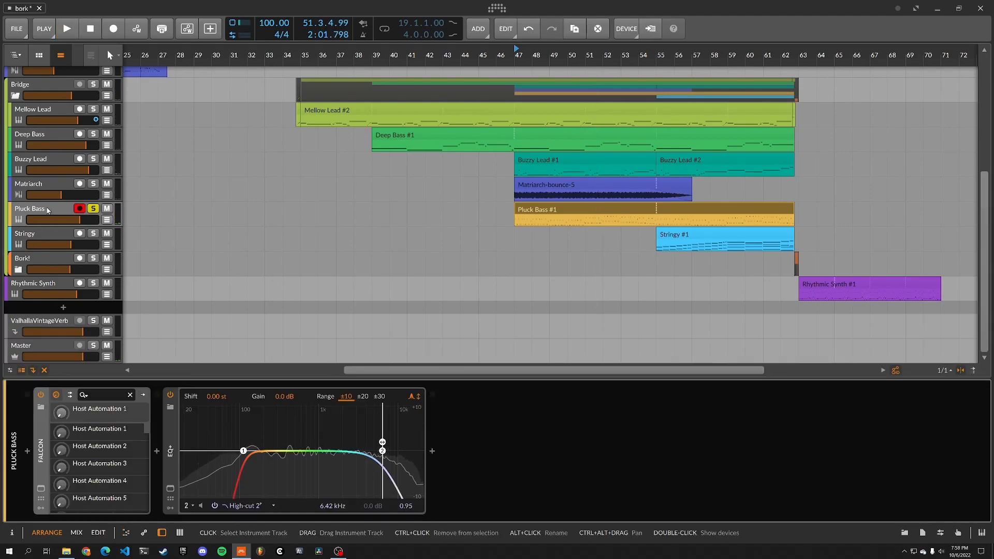
click(40, 489)
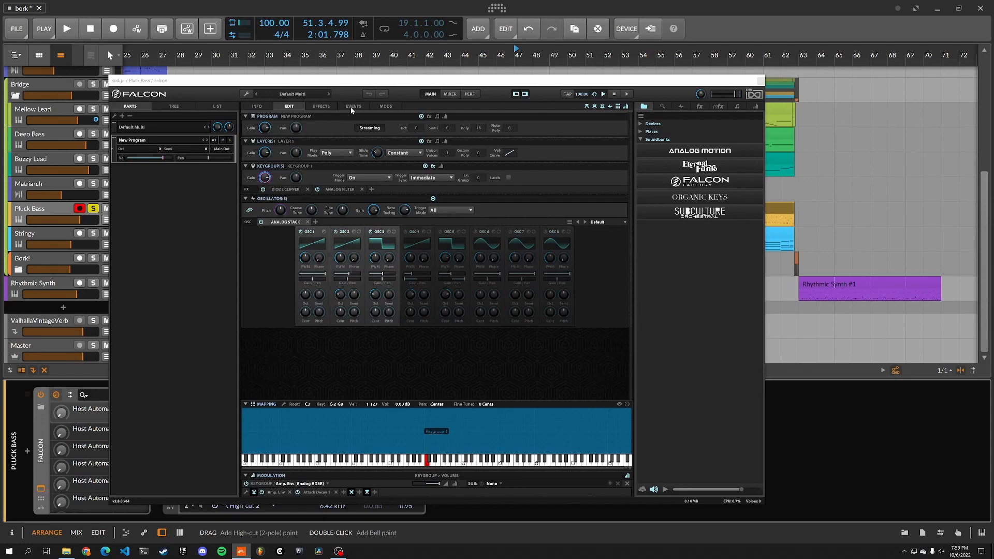
click(322, 106)
click(344, 116)
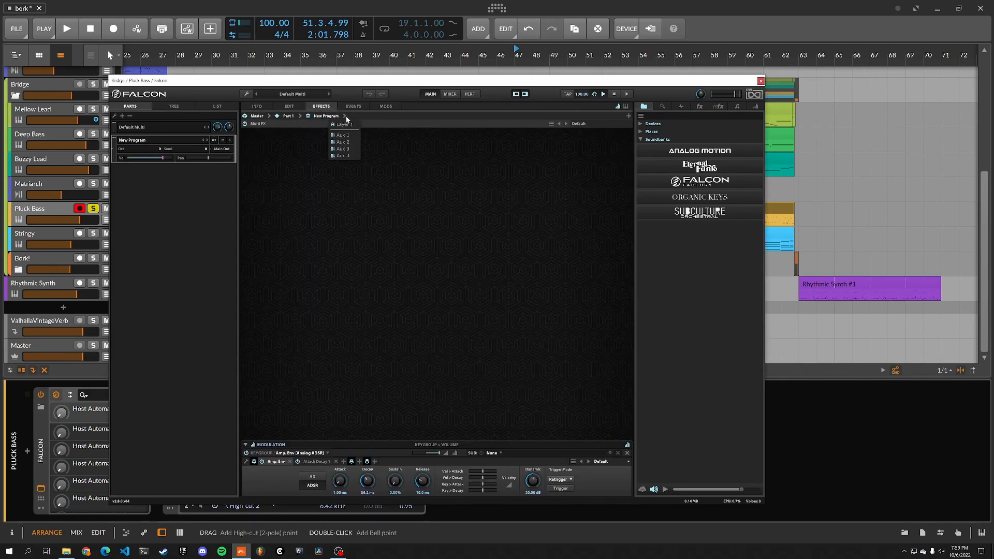
click(344, 124)
click(301, 226)
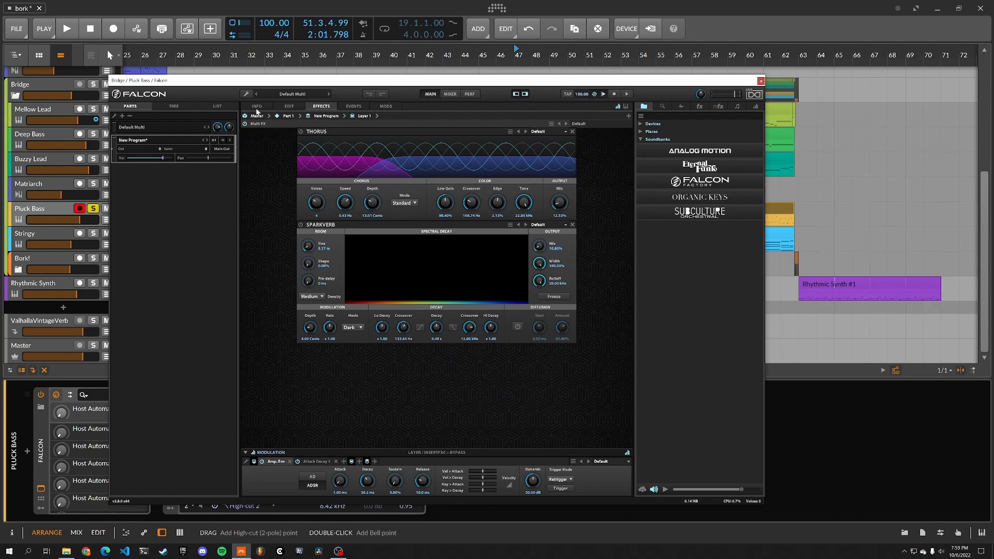
Disable oscillators 2 and 3 of Falcon's Analog Stack during playback to hear oscillator 1 alone
click(289, 107)
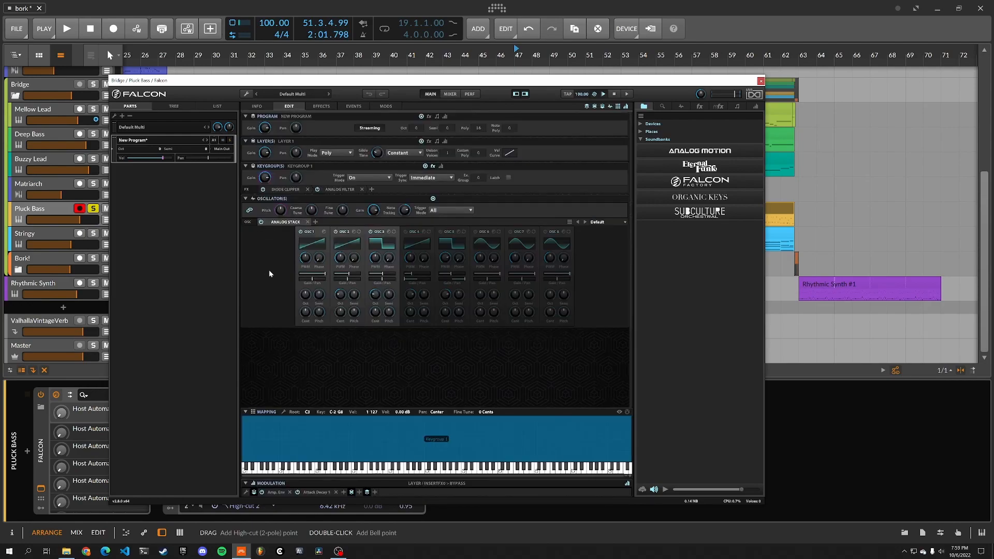
key(space)
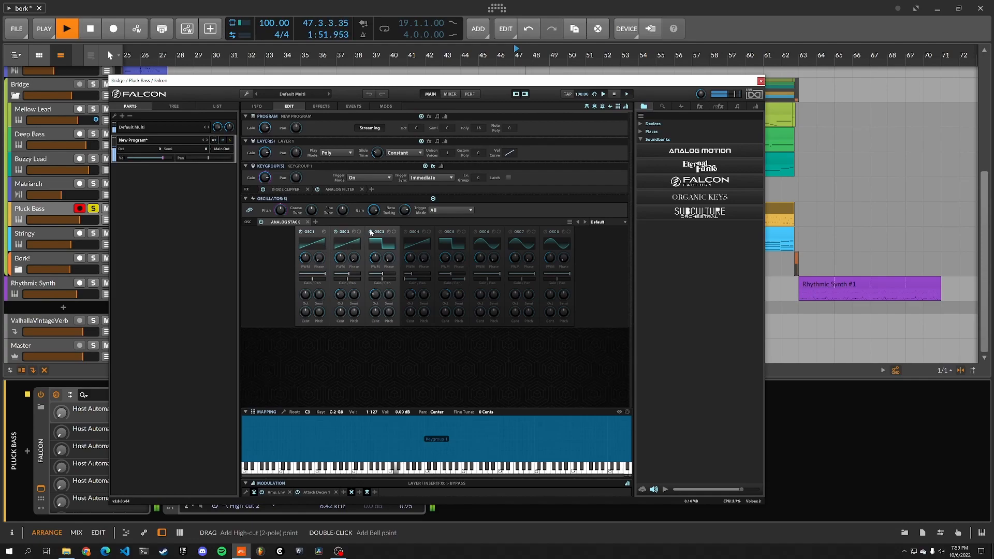
click(335, 232)
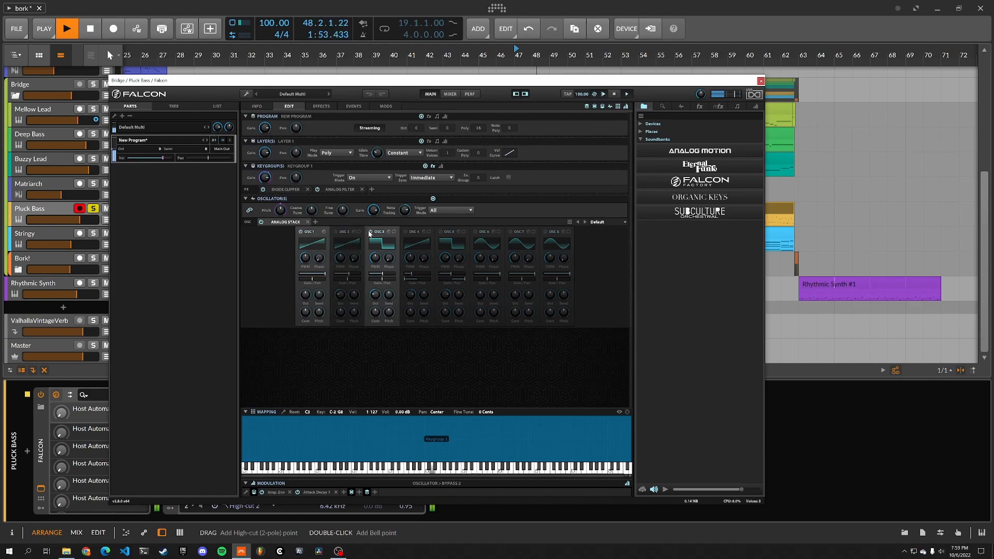
click(370, 233)
key(space)
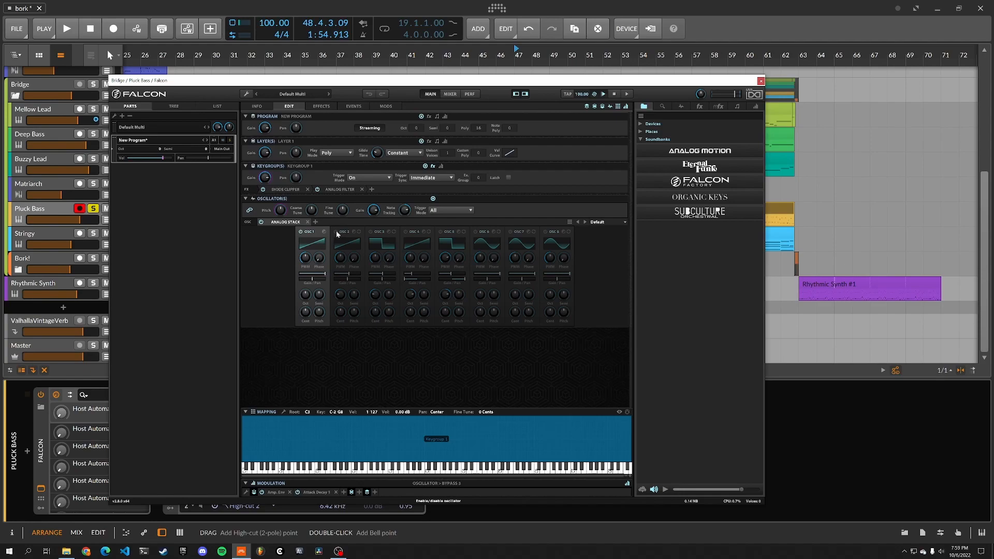
Play the pluck again while re-enabling oscillators 2 and 3 one after the other
key(space)
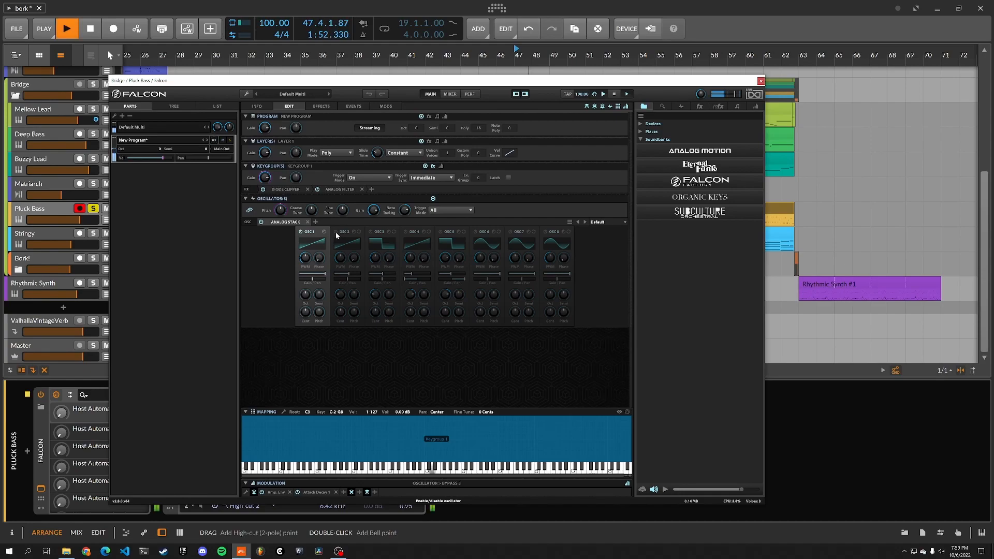
click(335, 232)
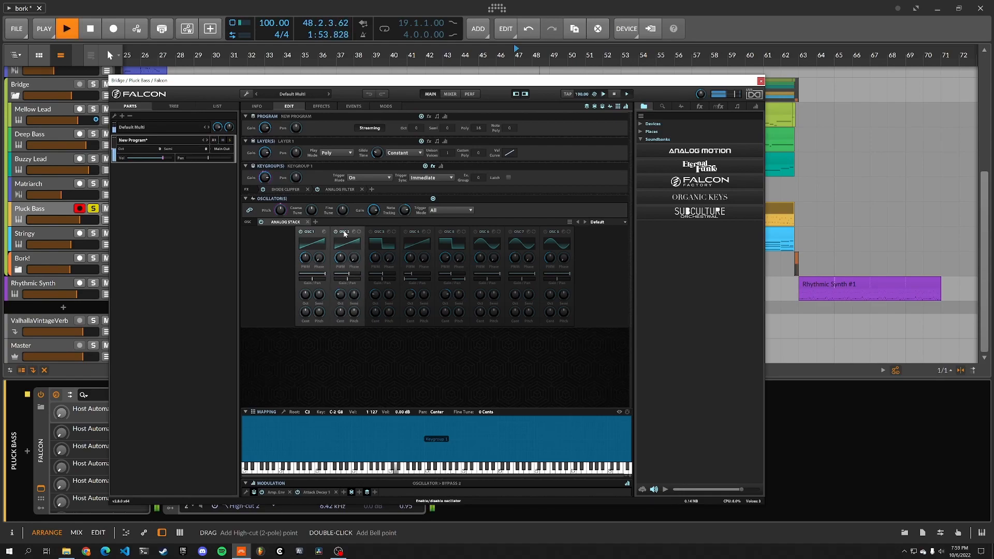
click(371, 232)
key(space)
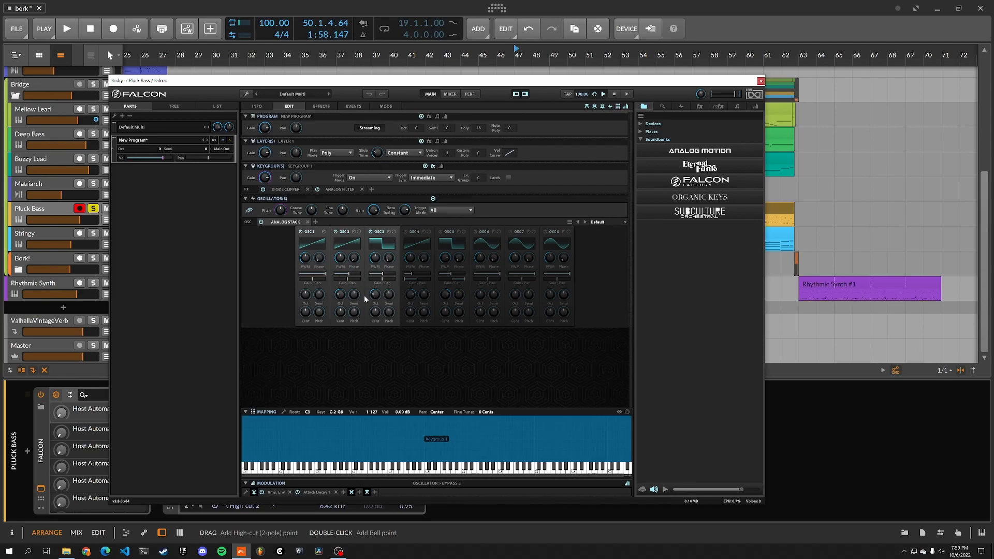
Show Layer 1's Thorus and Sparkverb effects, re-enable them, and play the pluck to compare the dry and processed sound
click(350, 107)
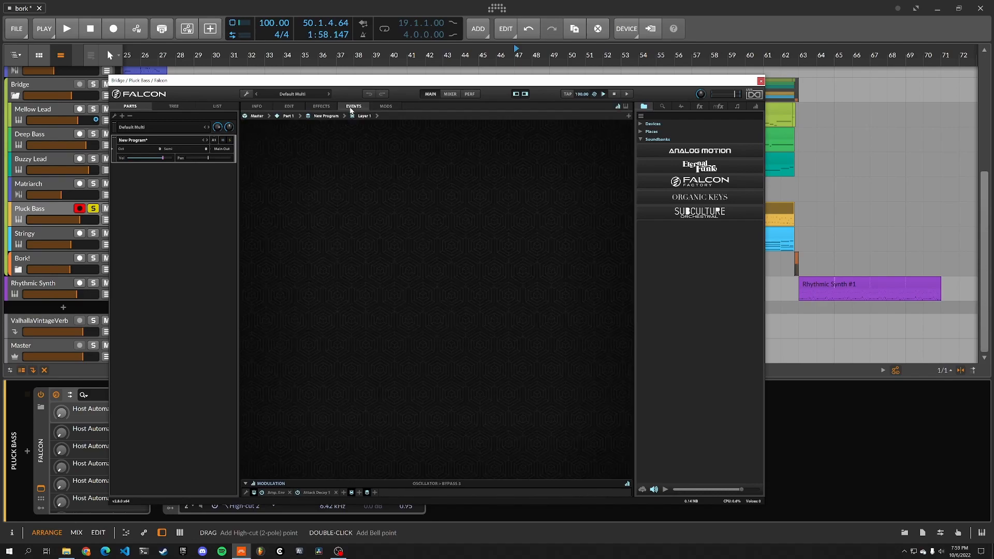
click(328, 108)
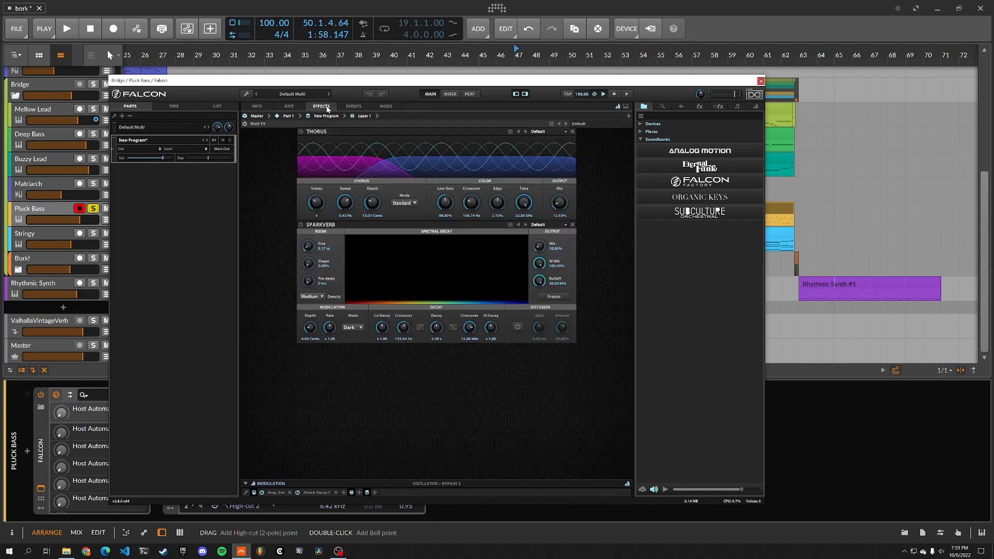
key(space)
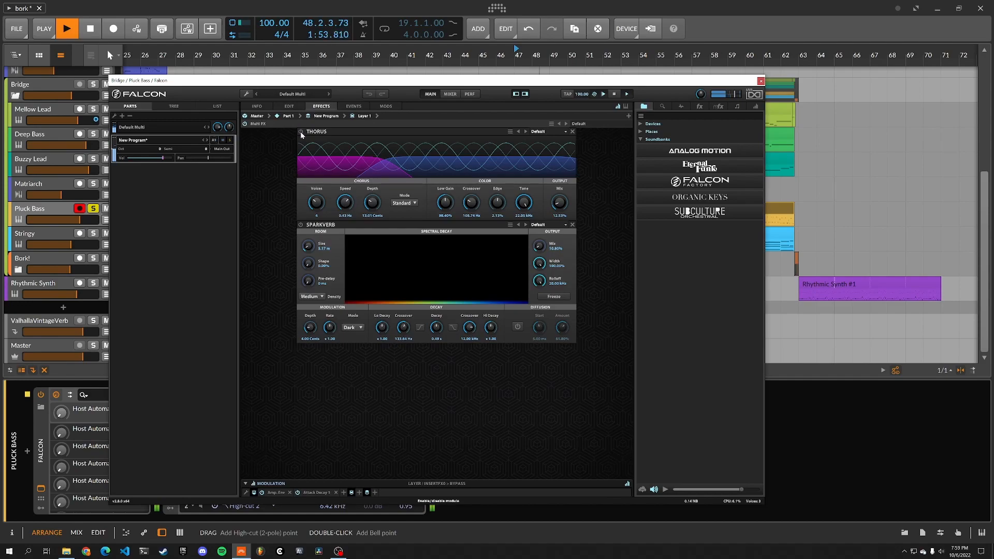
key(space)
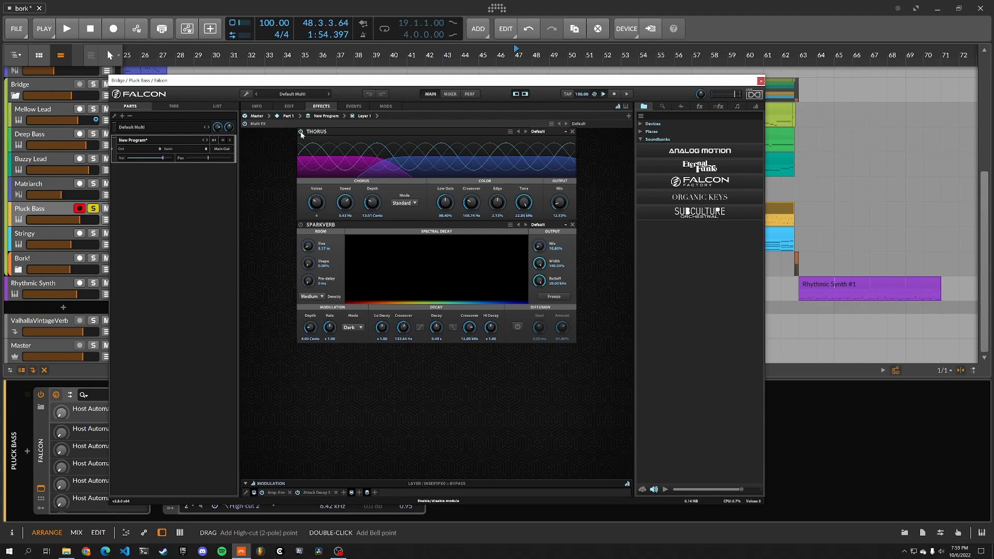
key(space)
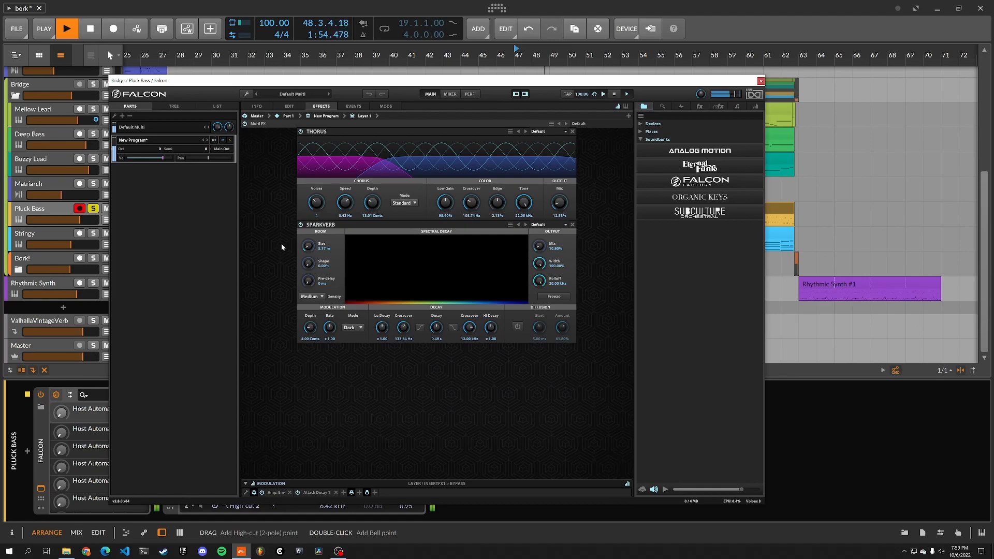
key(space)
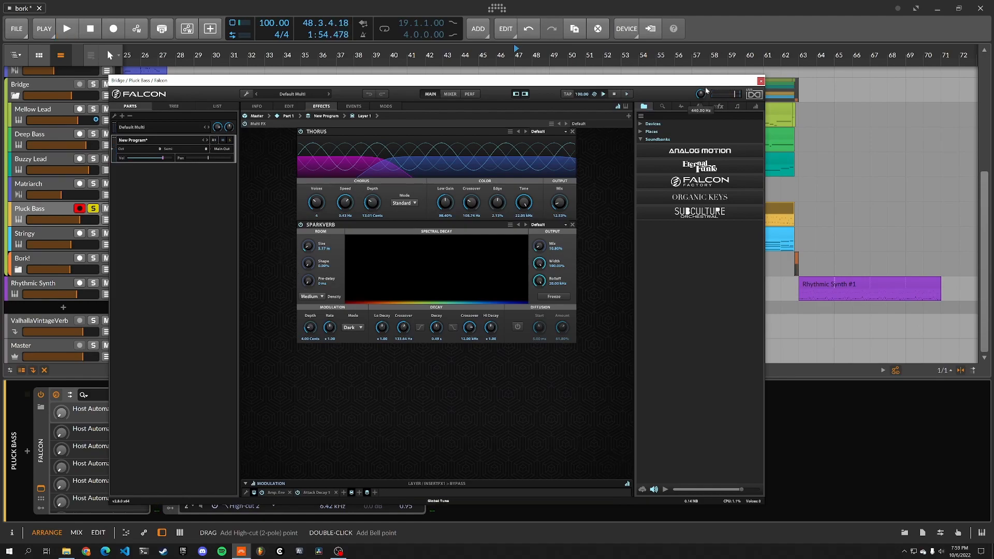
Close the Falcon window and select the Pluck Bass #1 clip
click(760, 80)
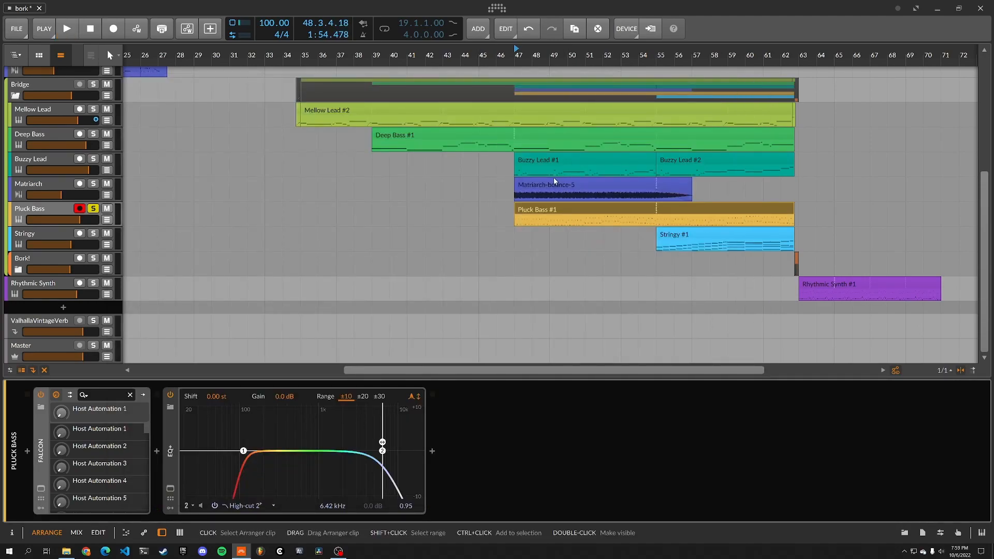
click(529, 217)
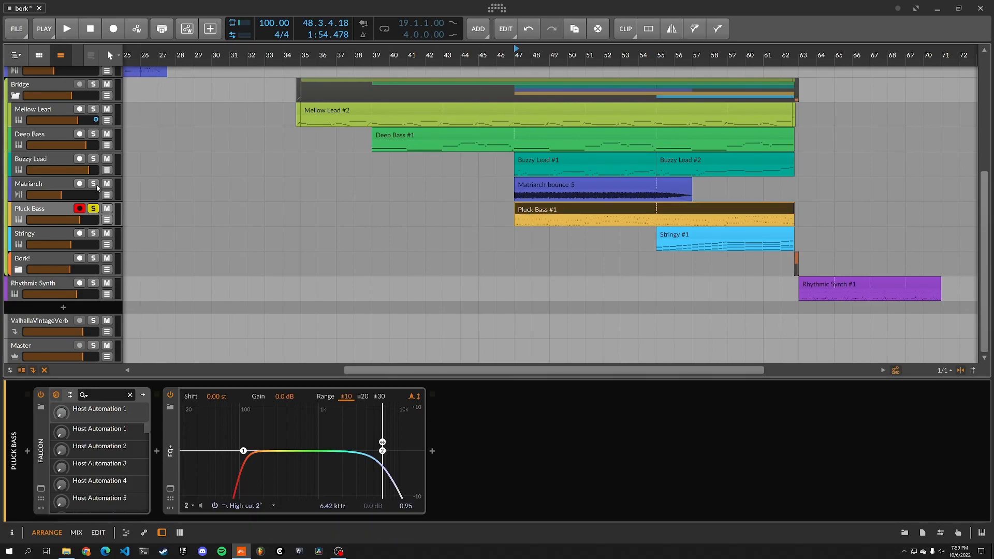
With the Matriarch track soloed, select the Matriarch-bounce-5 clip and play it twice from bar 47
click(563, 184)
key(space)
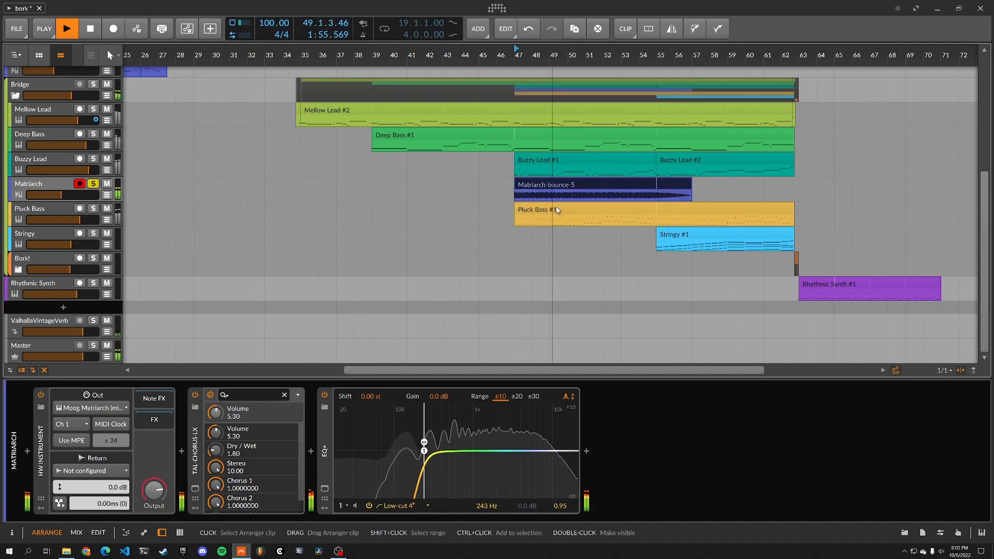
key(space)
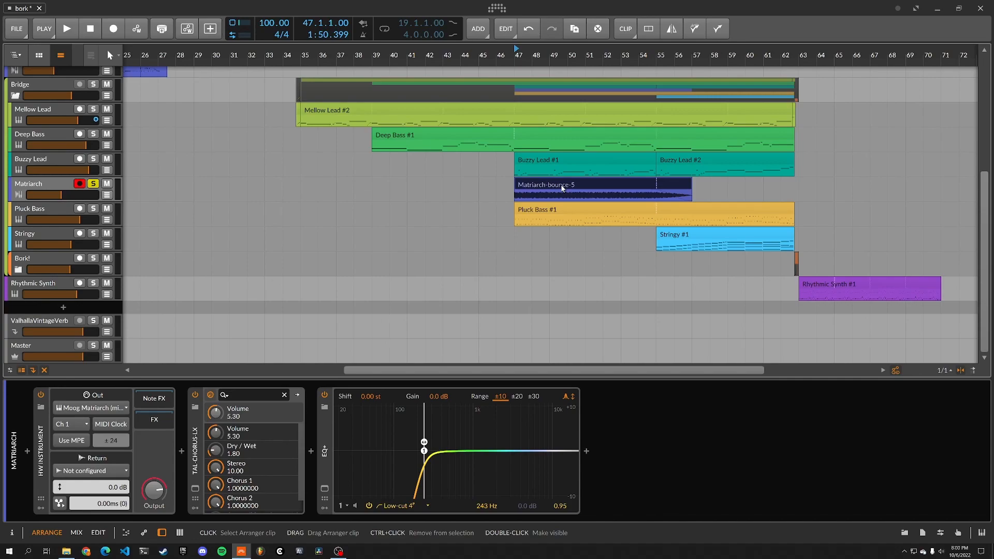
key(space)
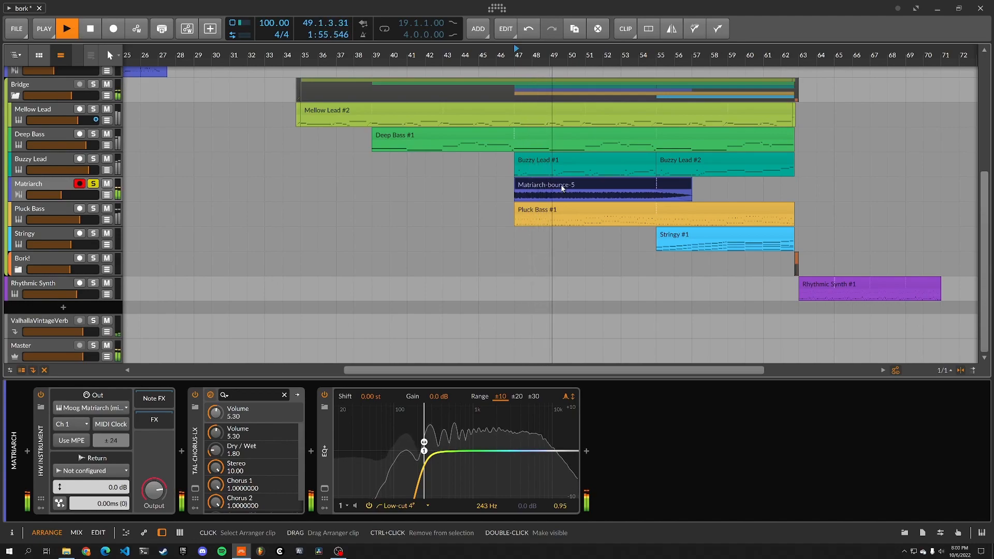
key(space)
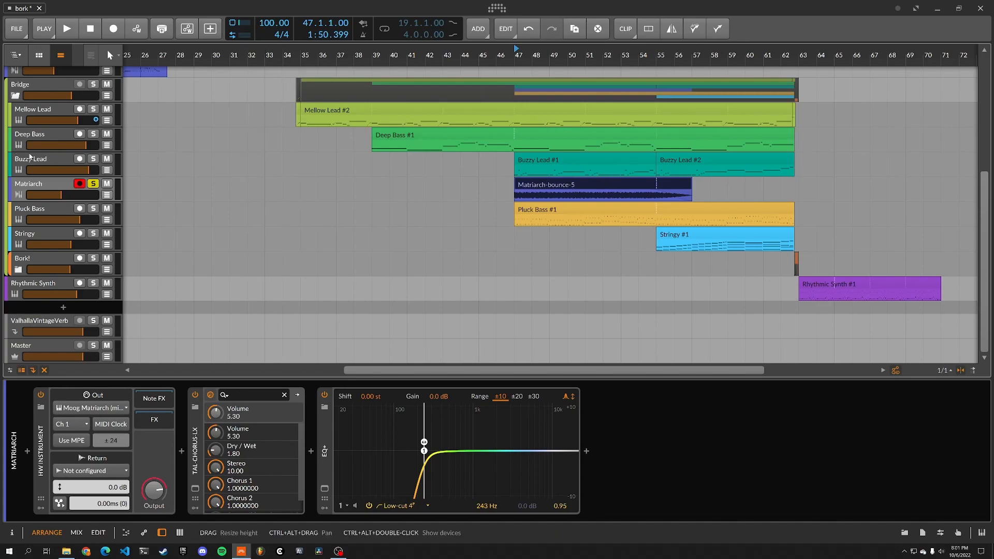
Show the notes of the Buzzy Lead #1 clip, solo the Buzzy Lead track and play it from bar 47
click(55, 160)
double_click(542, 160)
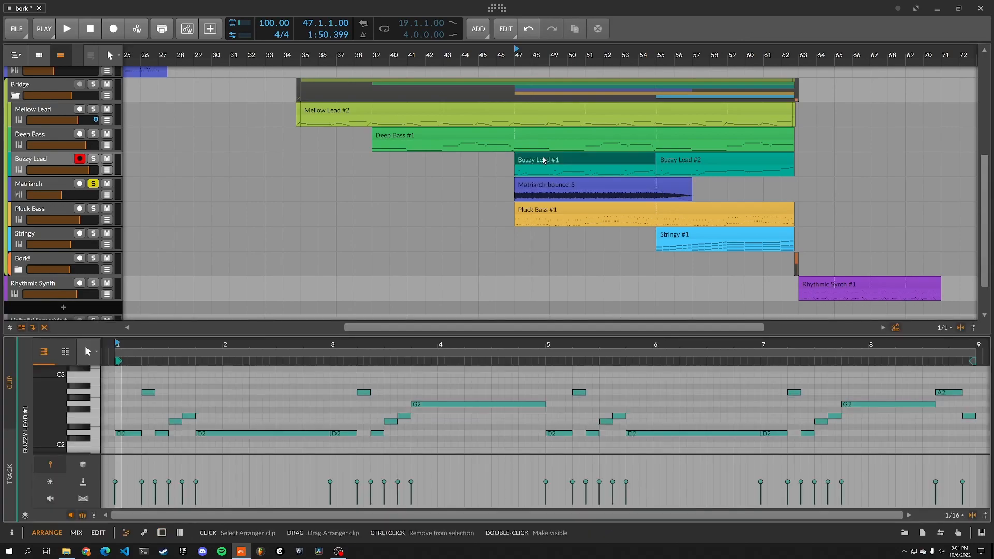
click(93, 160)
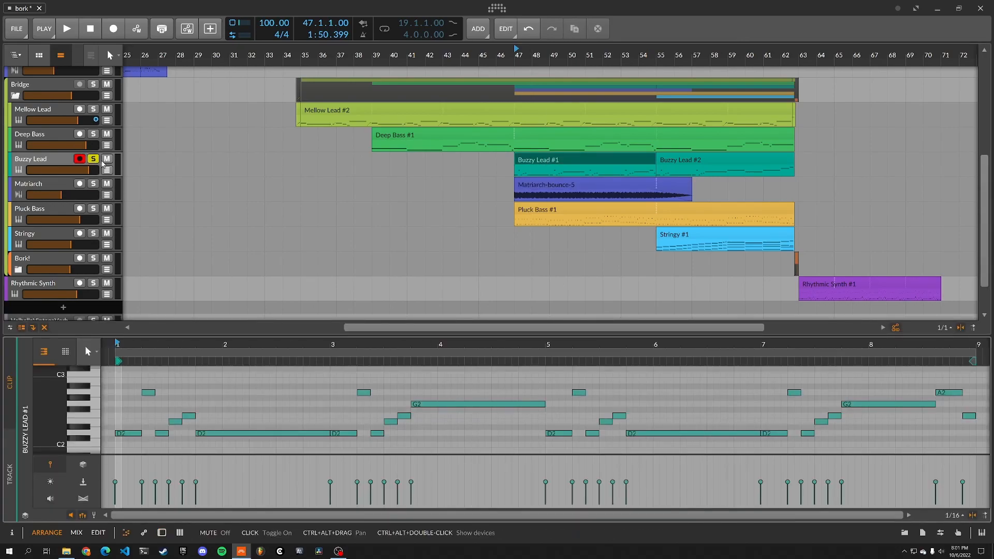
key(space)
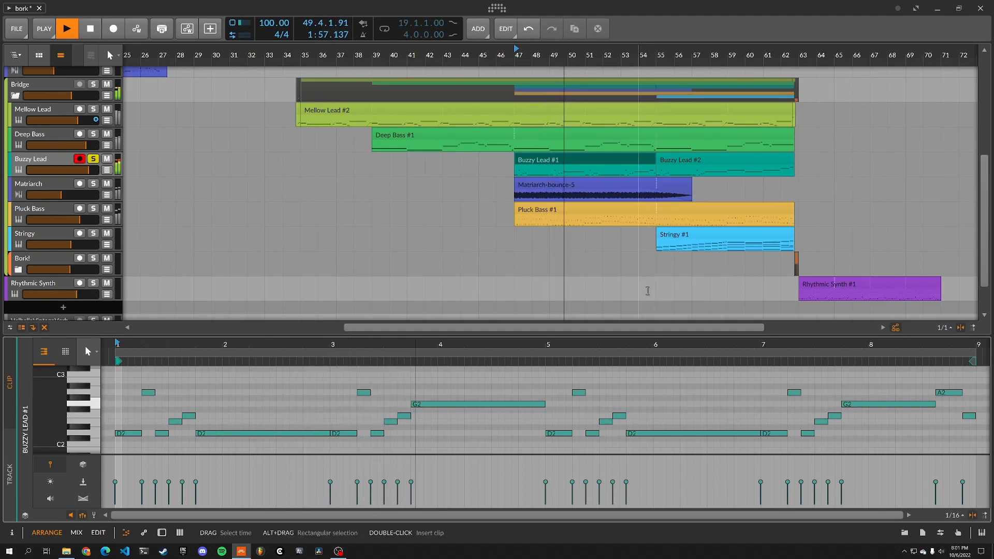
key(space)
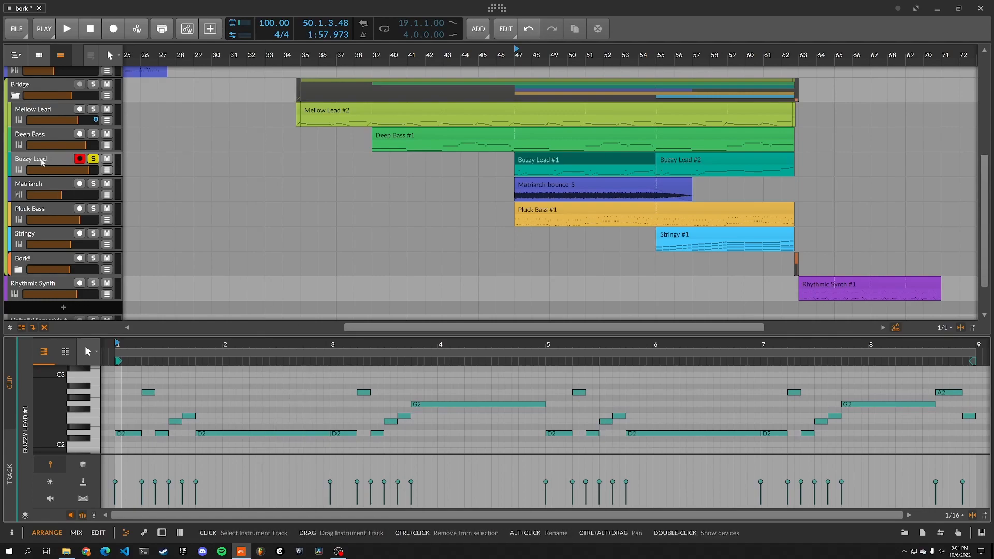
Show the Buzzy Lead track's devices, mute the Pigments layer and play the clip to hear Surge XT alone
double_click(42, 162)
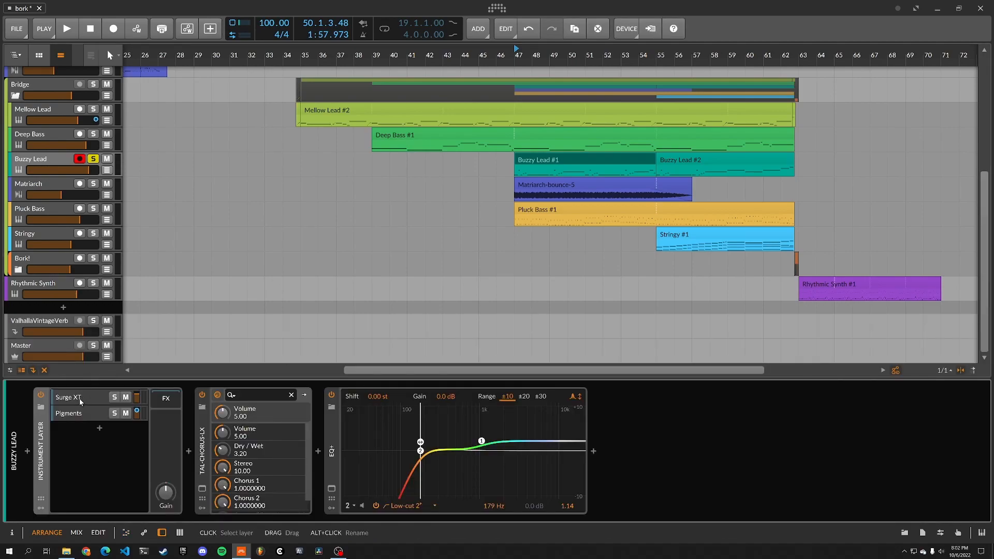
click(125, 413)
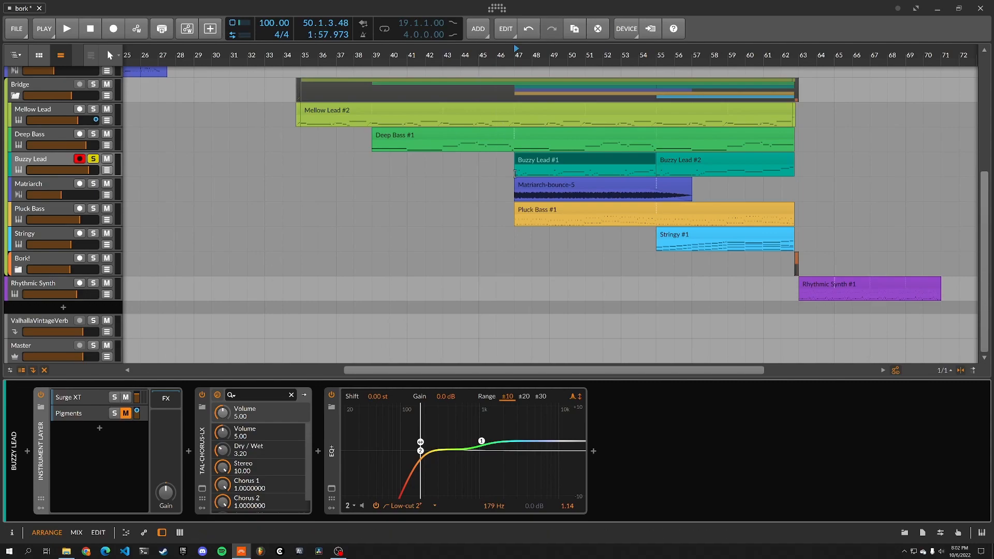
click(534, 161)
key(space)
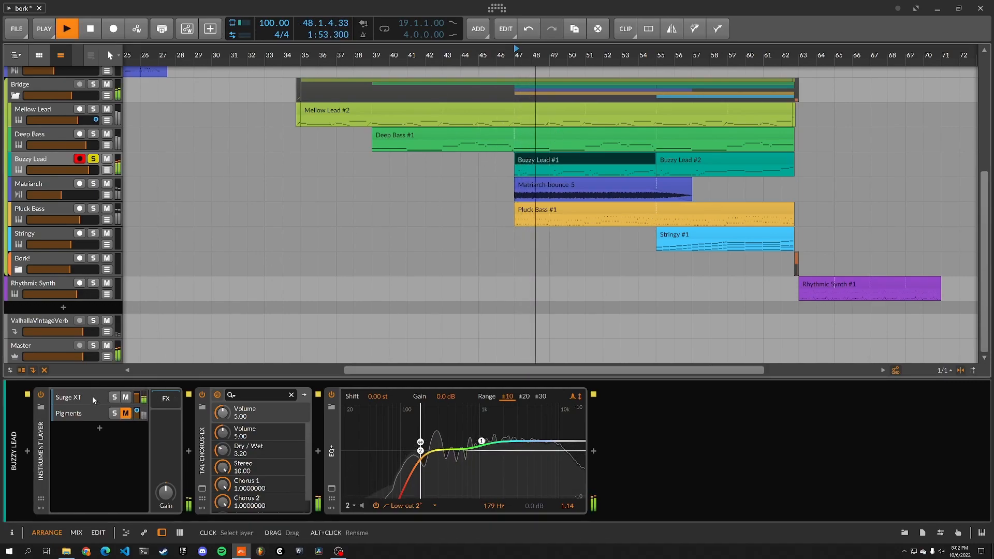
key(space)
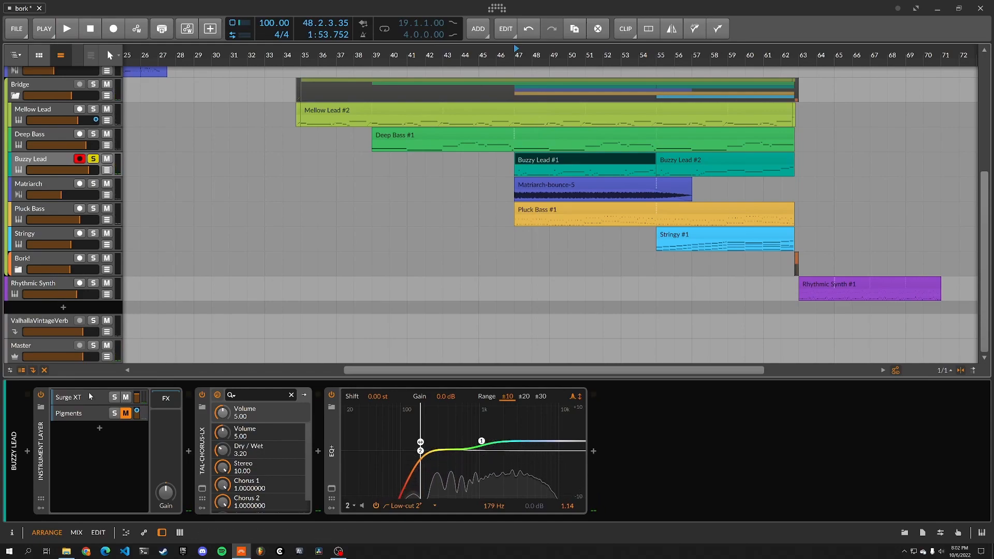
View the Surge XT plug-in's Synth Brass 2 patch, play the lead with its window open, and close the window
click(85, 396)
click(209, 483)
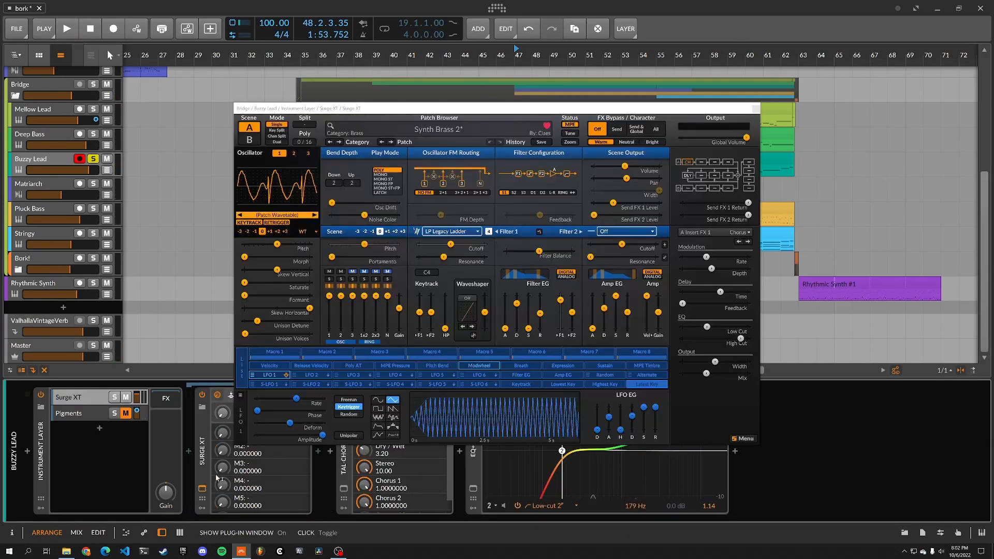
drag(382, 114, 355, 29)
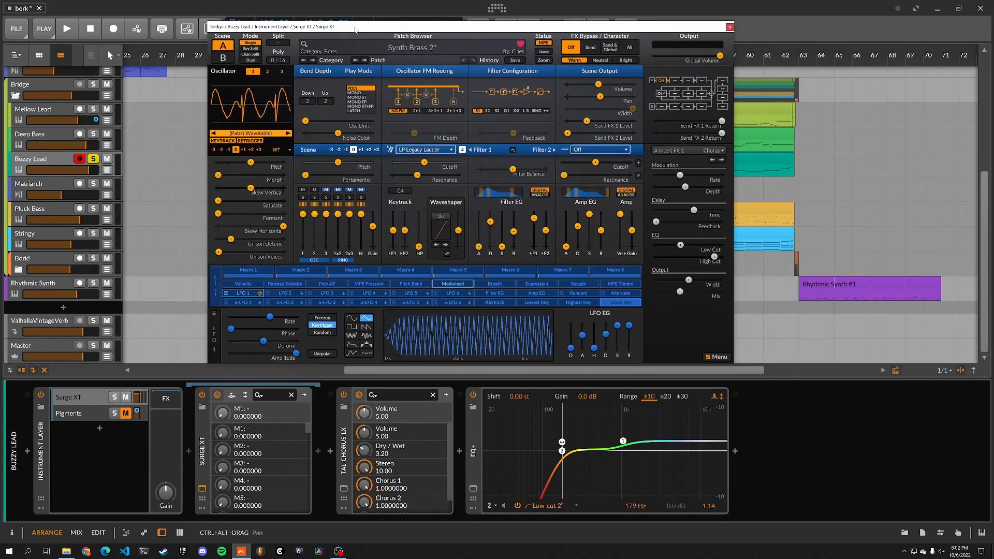
key(space)
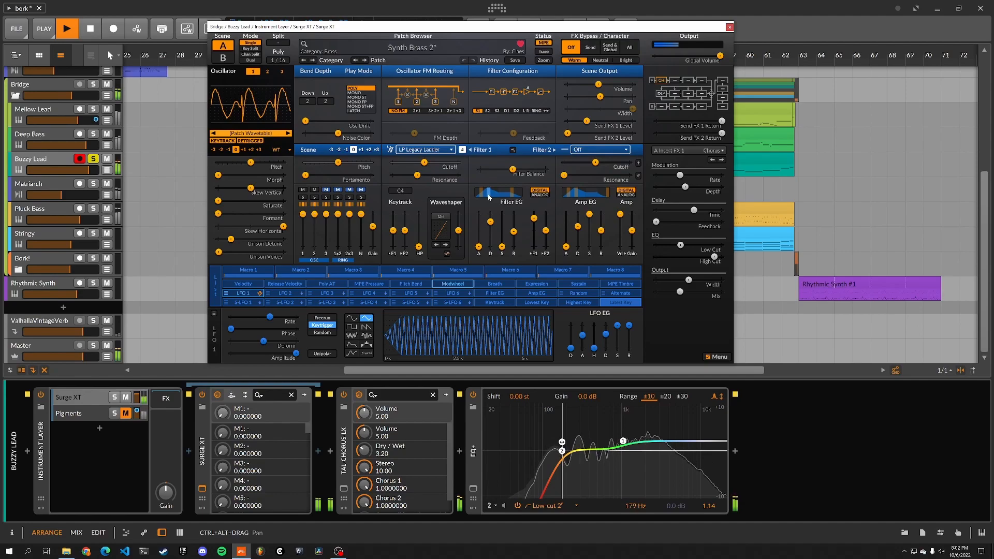
key(space)
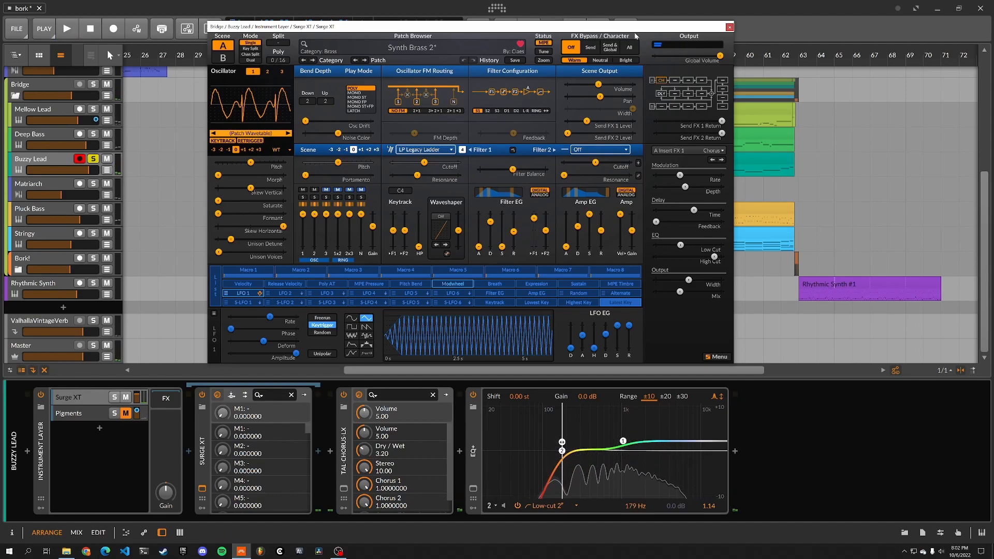
click(729, 27)
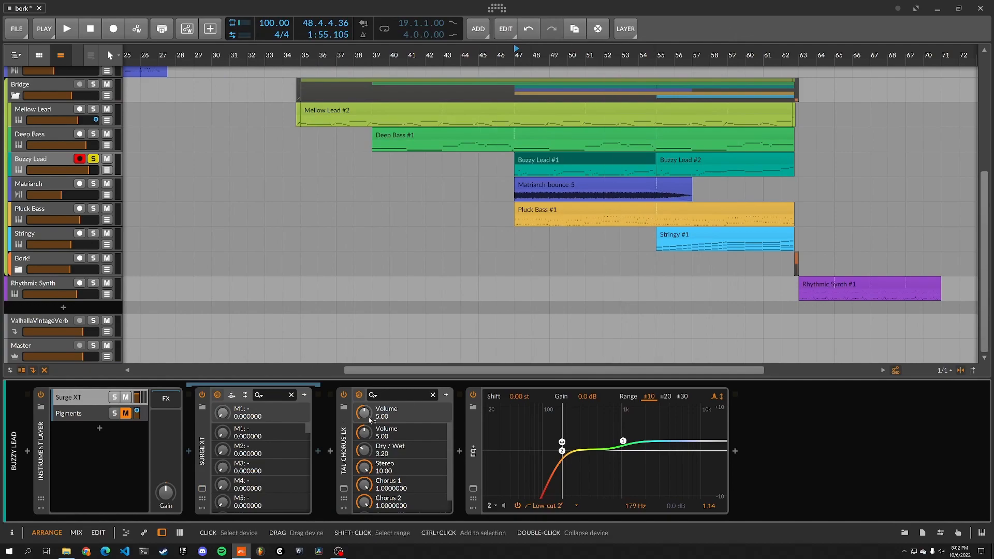
Bypass the EQ+ and play the lead while turning TAL-Chorus-LX off and on to compare the sound
click(475, 398)
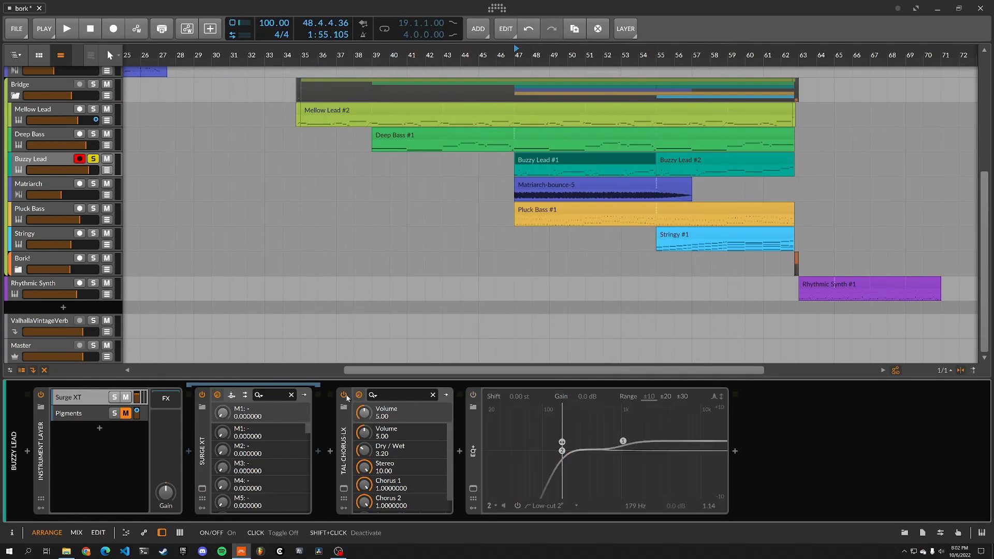
key(space)
click(343, 395)
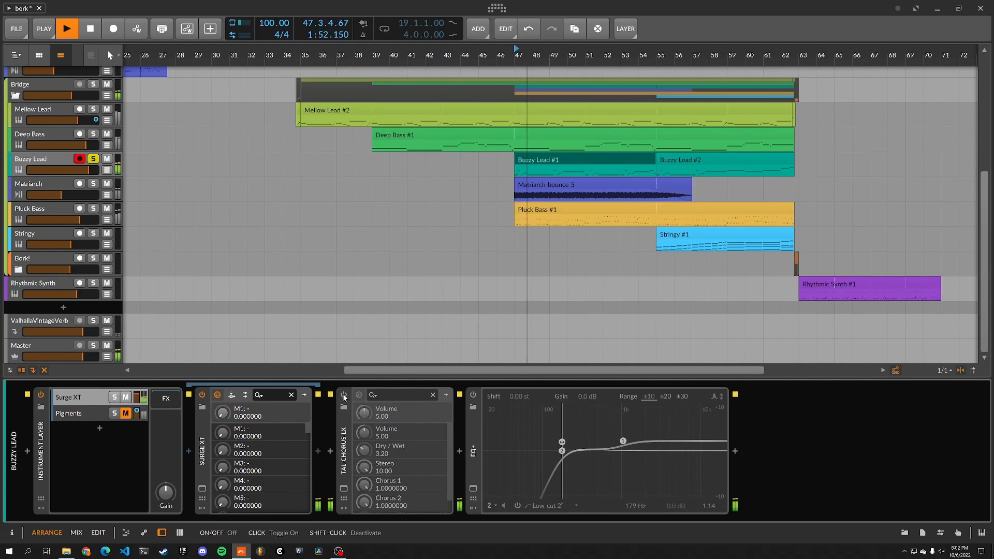
click(343, 395)
key(space)
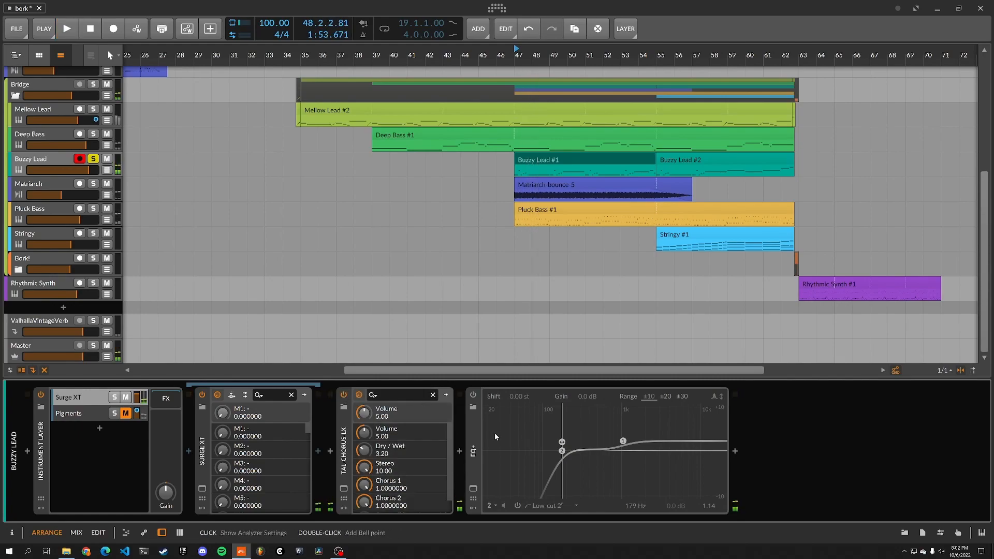
Re-enable the EQ+ and play the lead while switching it off and on to hear its effect
click(477, 439)
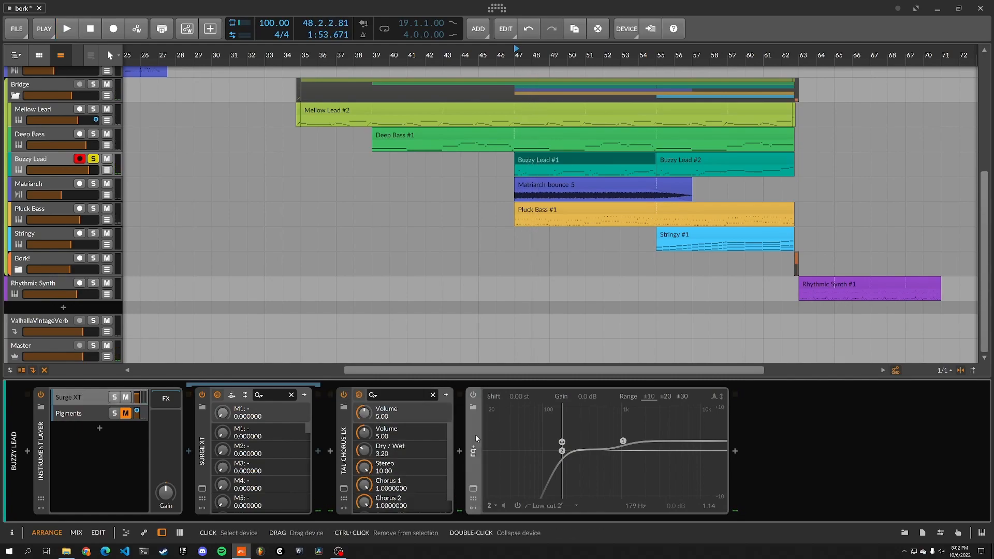
click(474, 396)
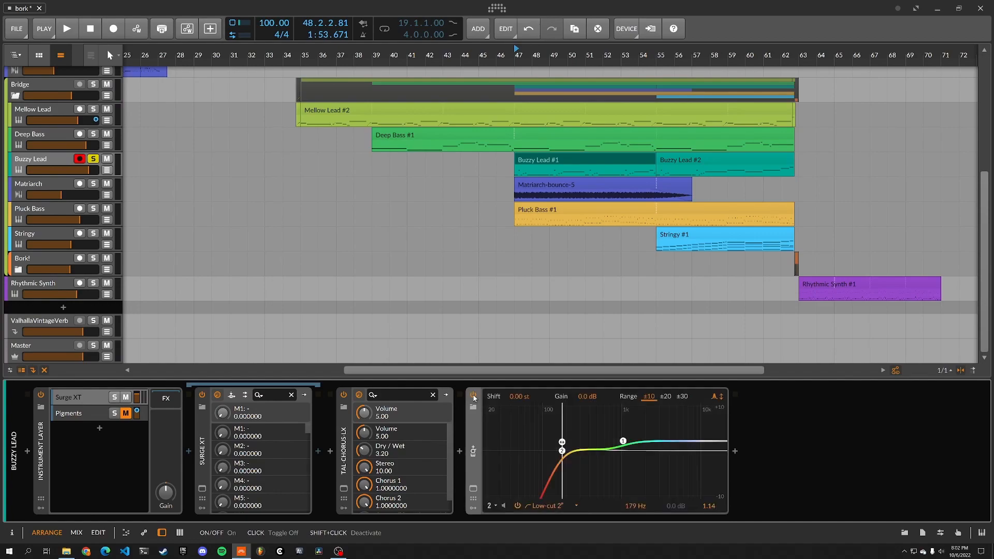
key(space)
click(473, 396)
click(473, 394)
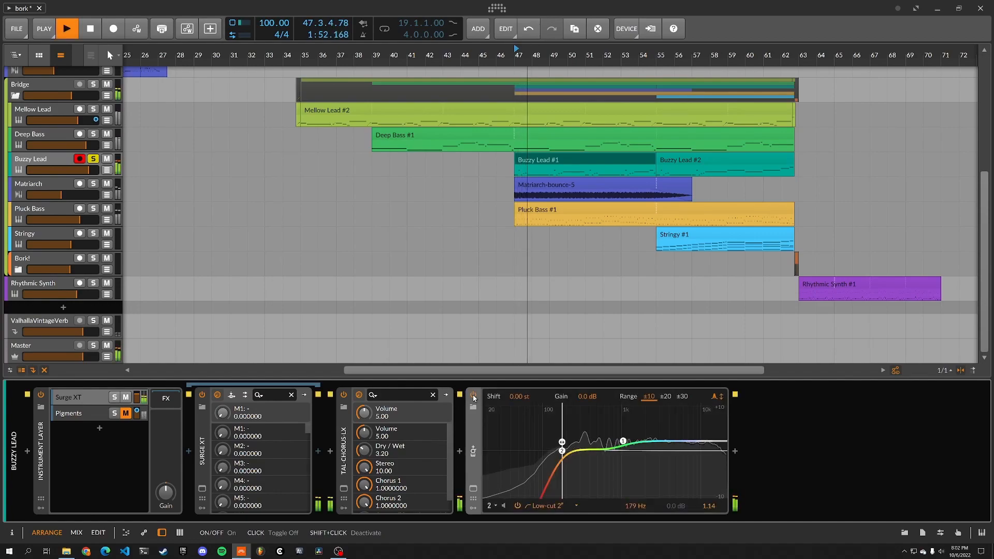
key(space)
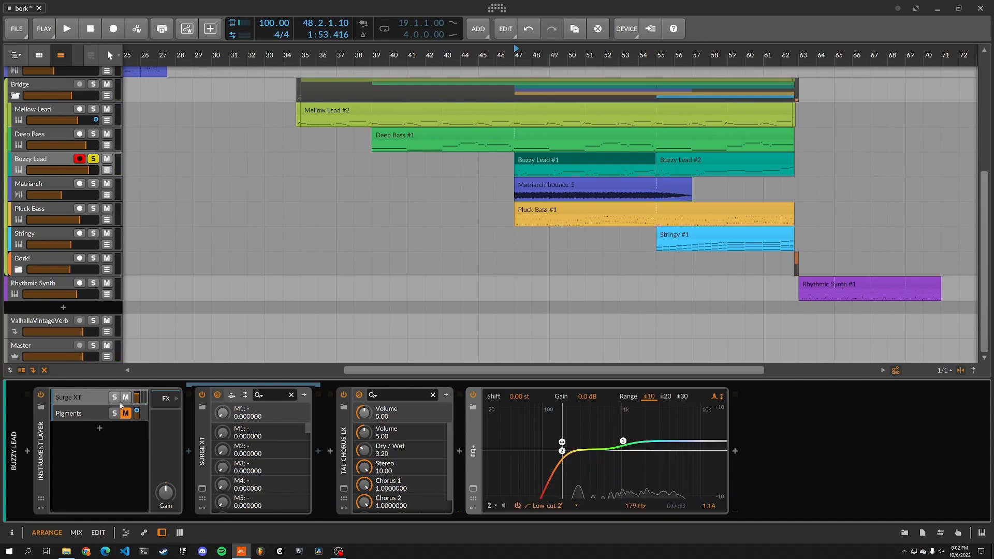
Mute the Surge XT layer, unmute the Pigments layer and start playback to hear Pigments alone
click(83, 415)
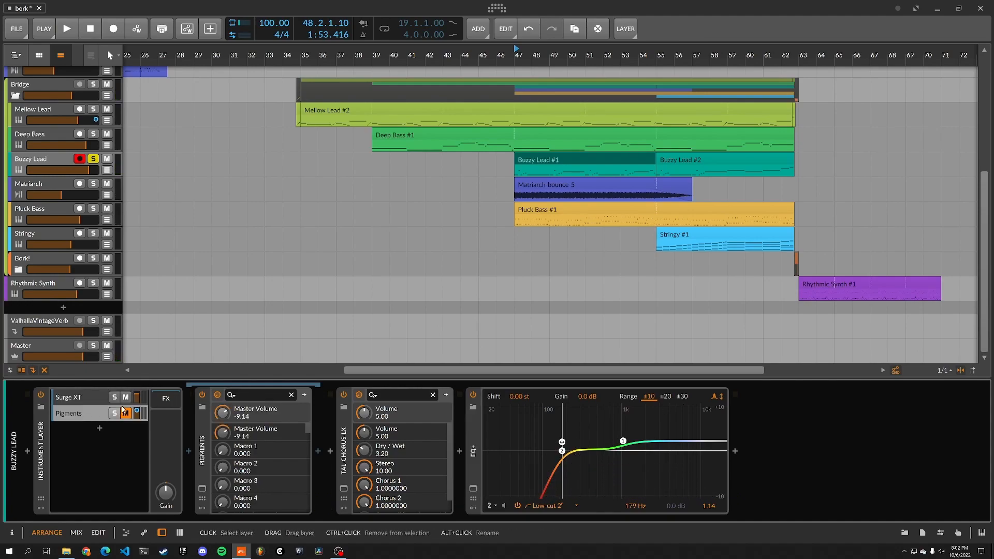
click(125, 397)
click(127, 413)
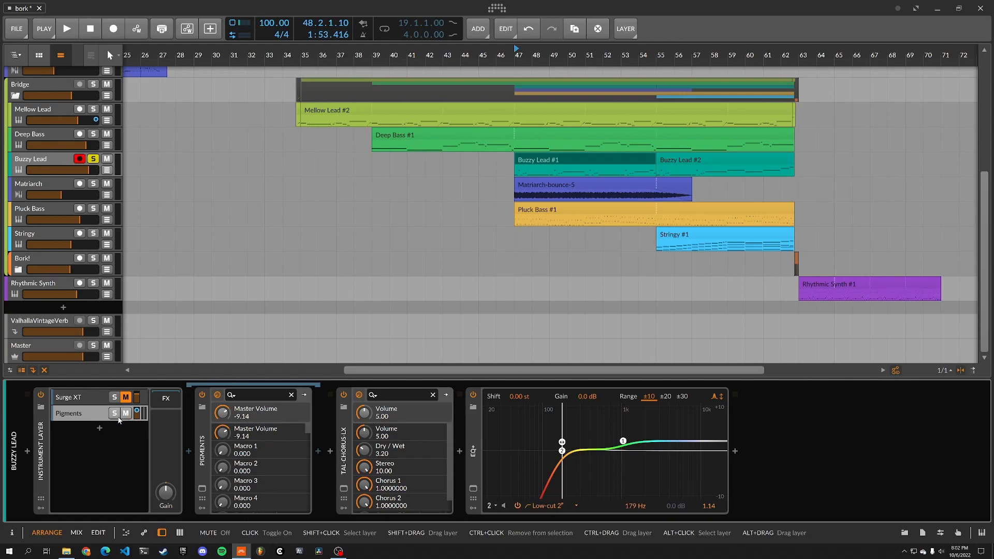
click(87, 414)
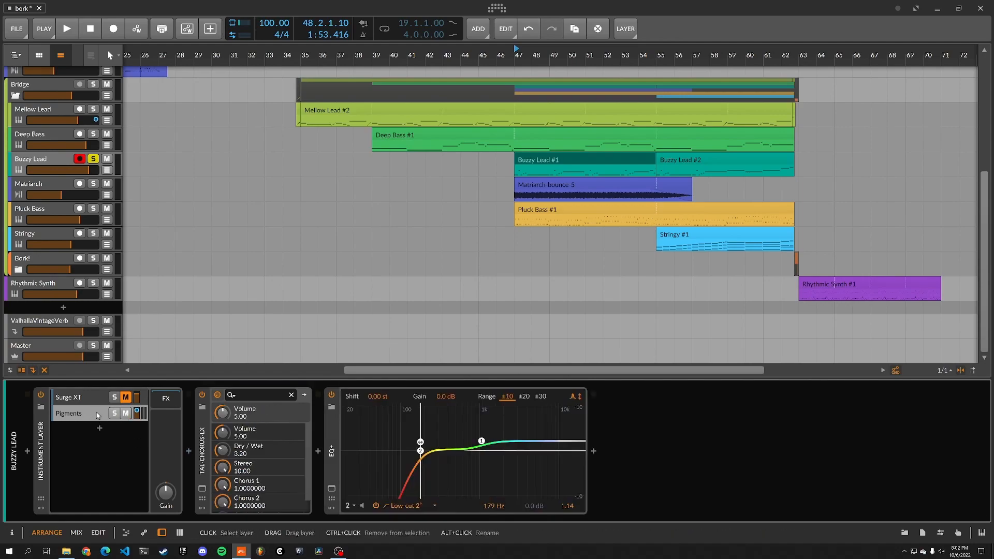
click(95, 416)
key(space)
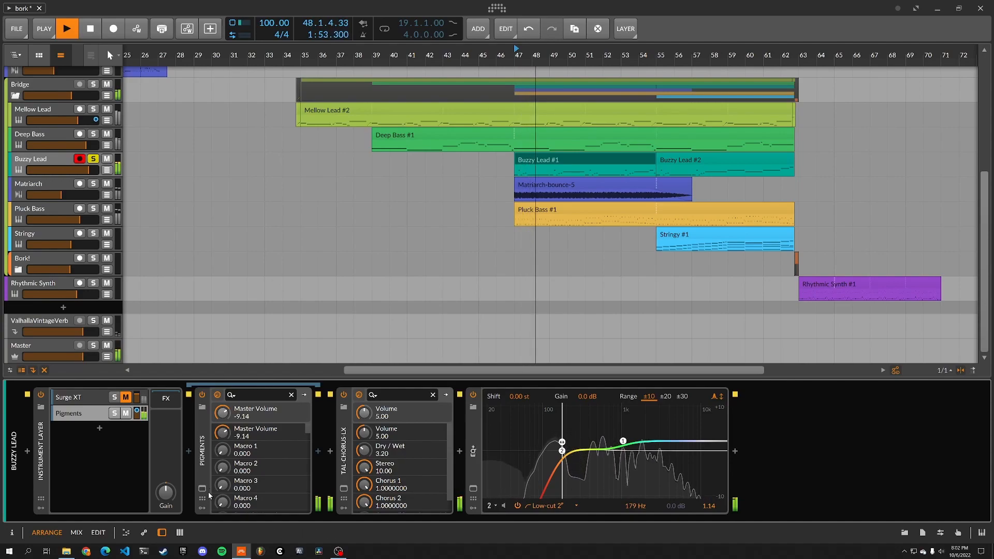
Open the Pigments plug-in window, place it over the arrangement and play the lead again
click(202, 489)
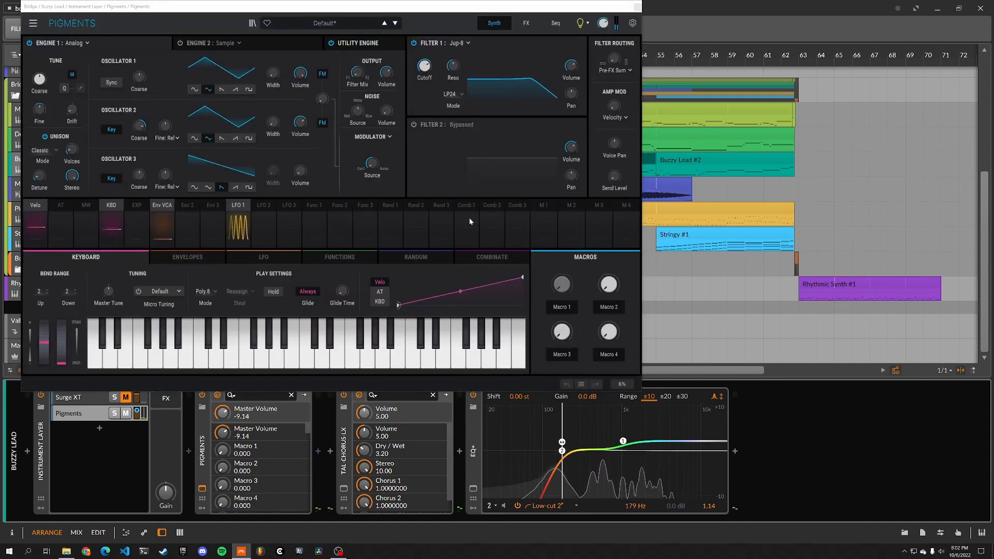
drag(325, 3, 516, 87)
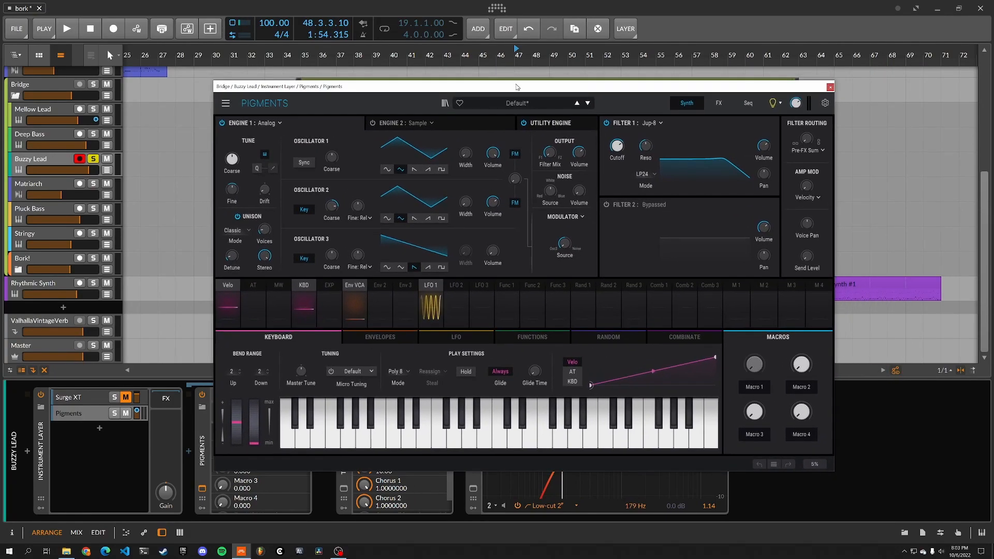
key(space)
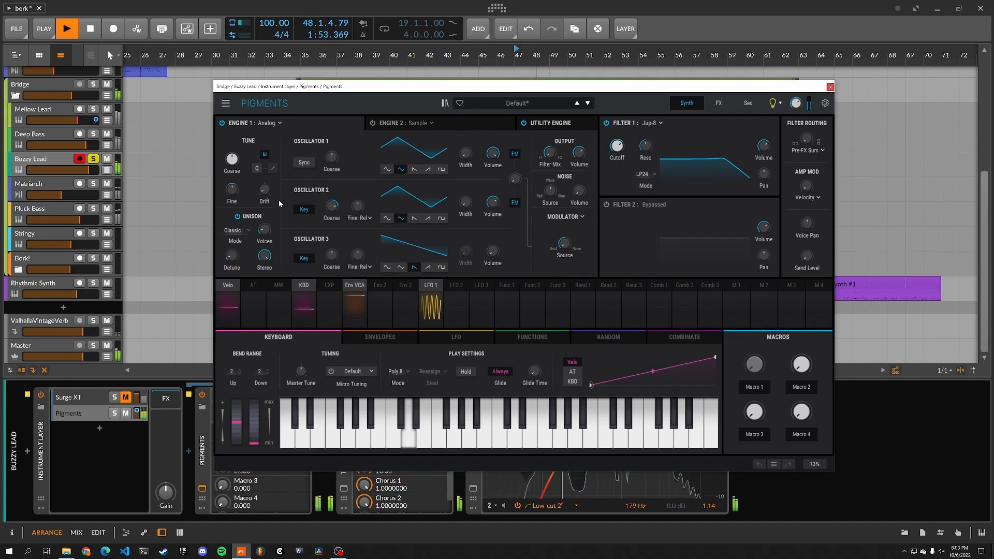
key(space)
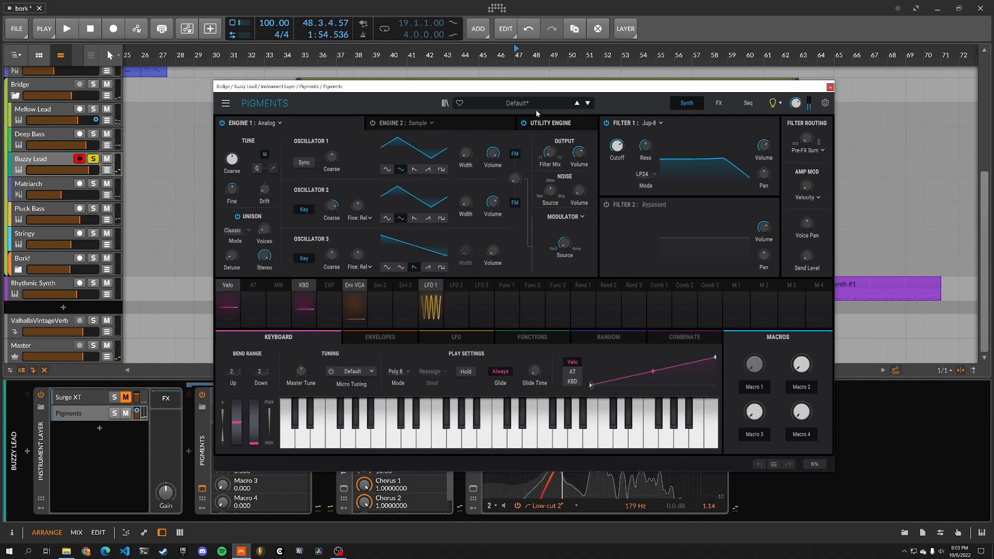
Show the Pigments LFO 1 modulation routing to Engine 1 Fine, then close the routing view
mouse_move(543, 87)
mouse_down()
mouse_move(578, 72)
mouse_move(534, 75)
mouse_up()
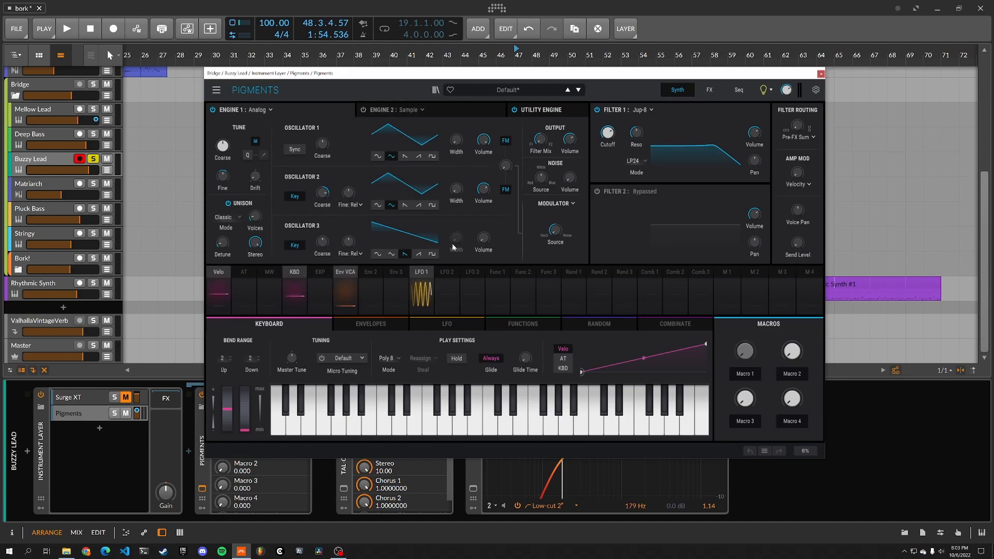
click(422, 273)
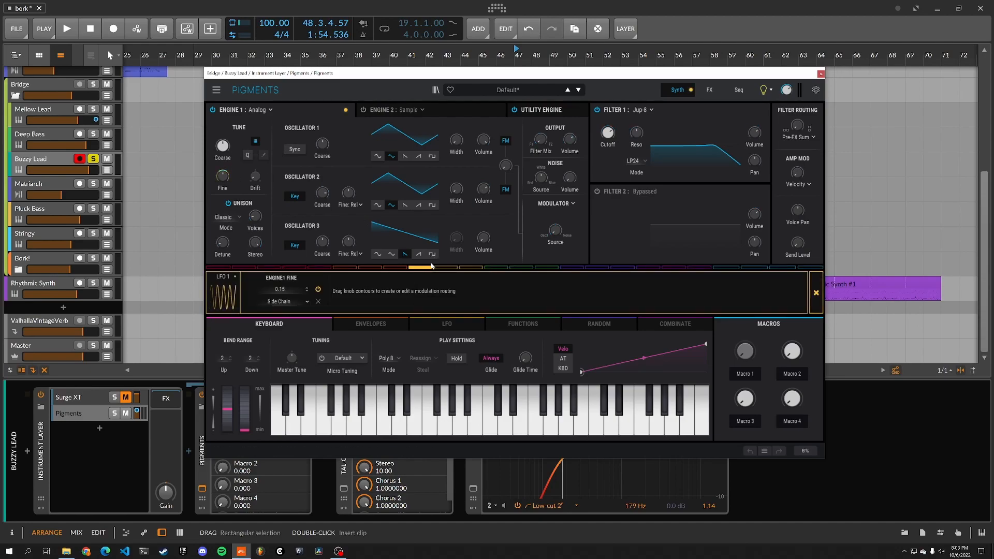
click(817, 293)
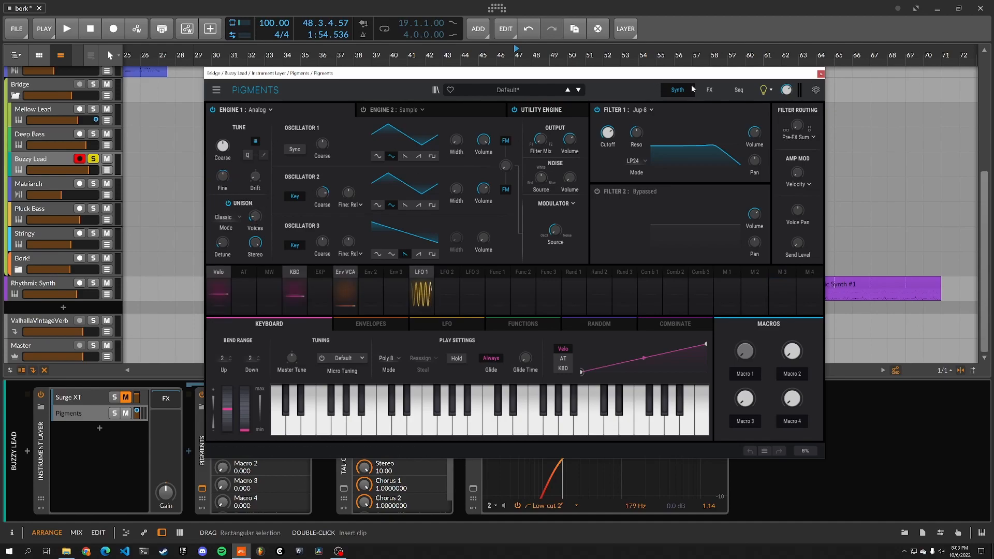
Show the Pigments effects page with Stereo Pan and Reverb, play the lead through it, and close the plug-in window
click(711, 91)
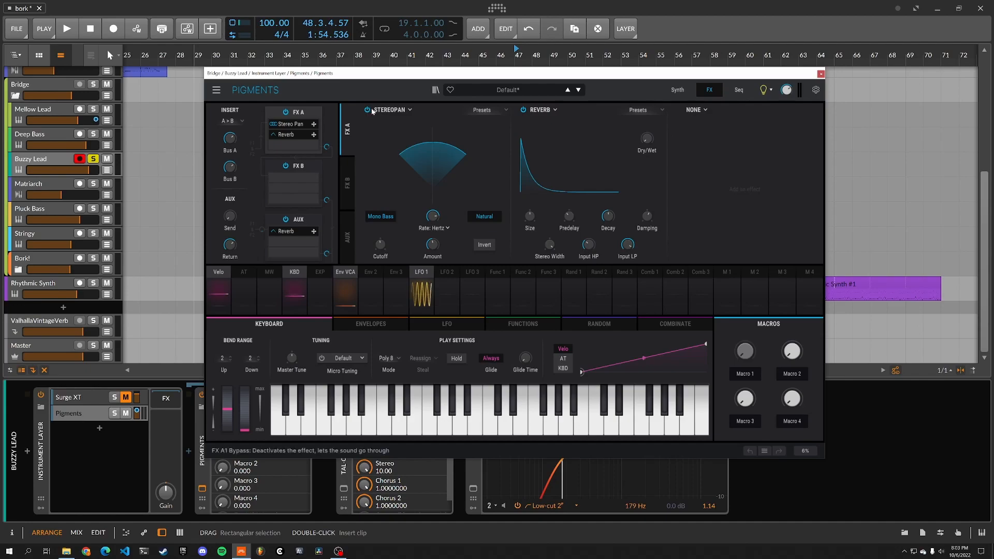
key(space)
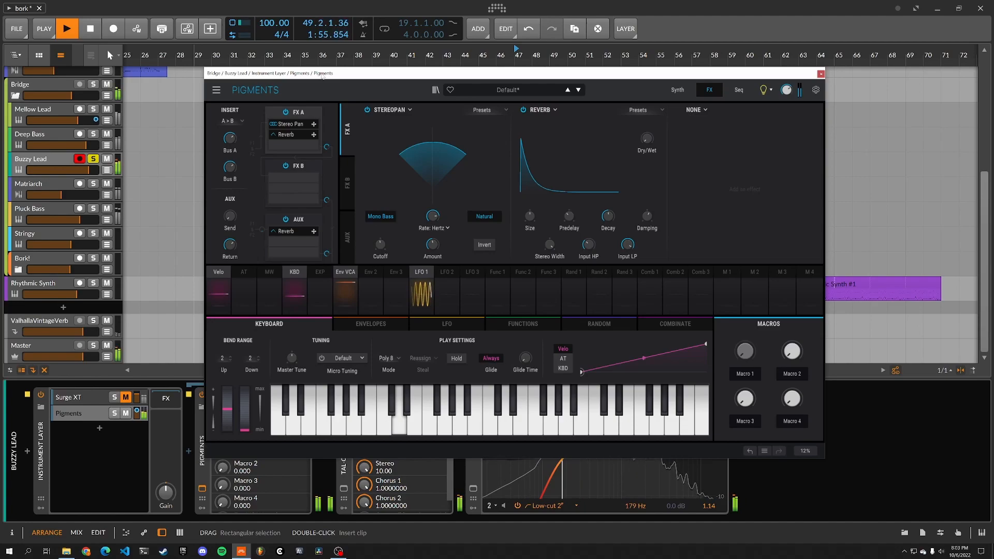
key(space)
click(821, 74)
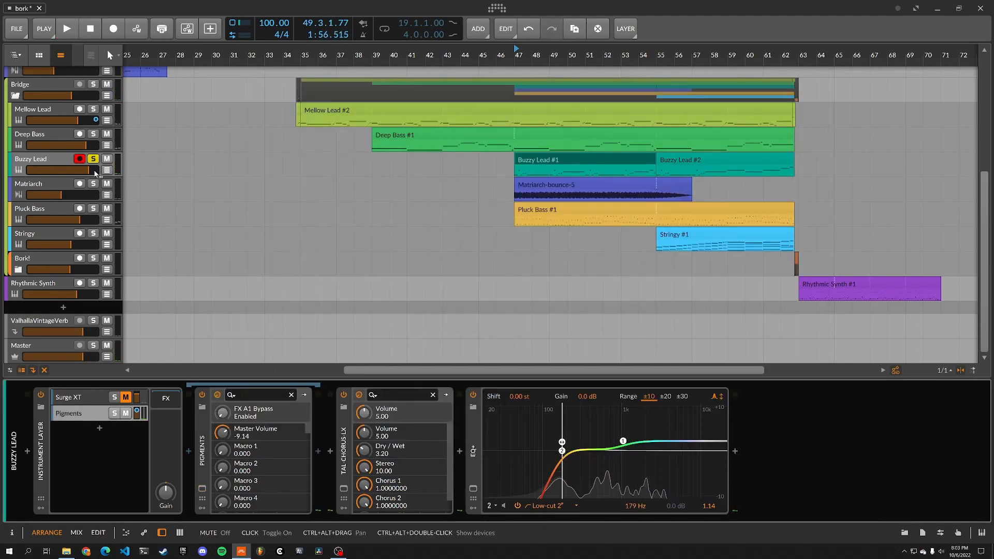
Play the soloed Buzzy Lead #1 clip from bar 47 with the Surge XT and Pigments layers together
click(559, 161)
key(space)
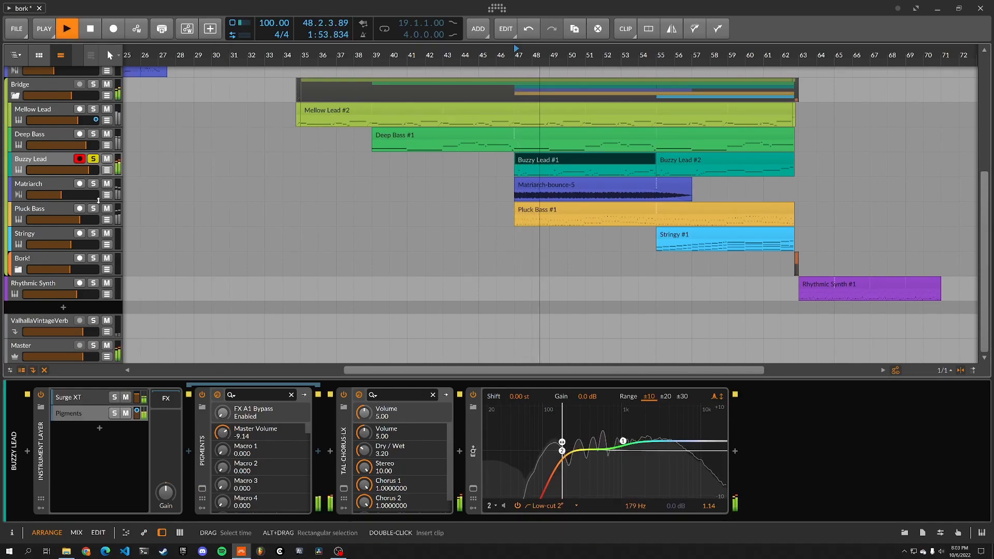
key(space)
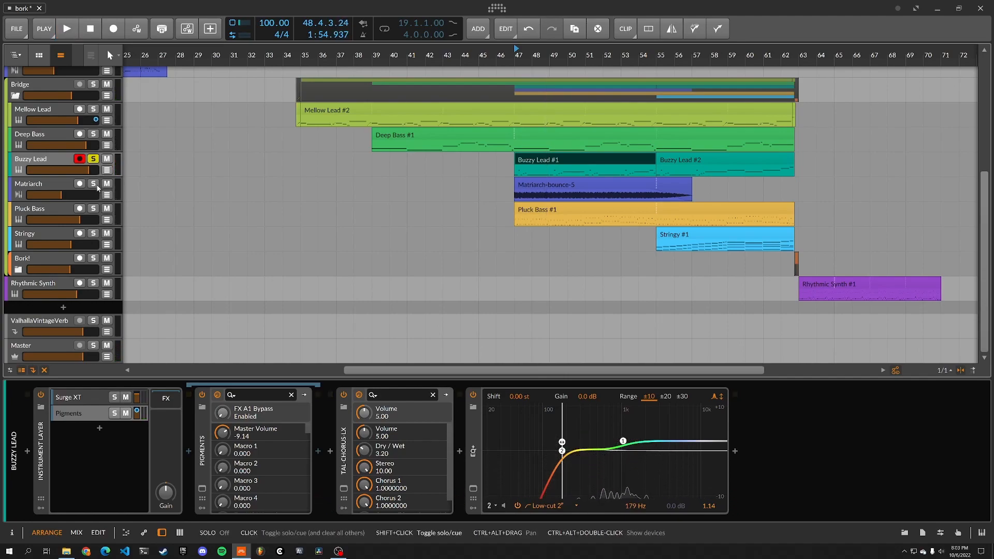
Add Matriarch and Pluck Bass to the soloed Buzzy Lead during playback to hear the three together
click(95, 185)
key(space)
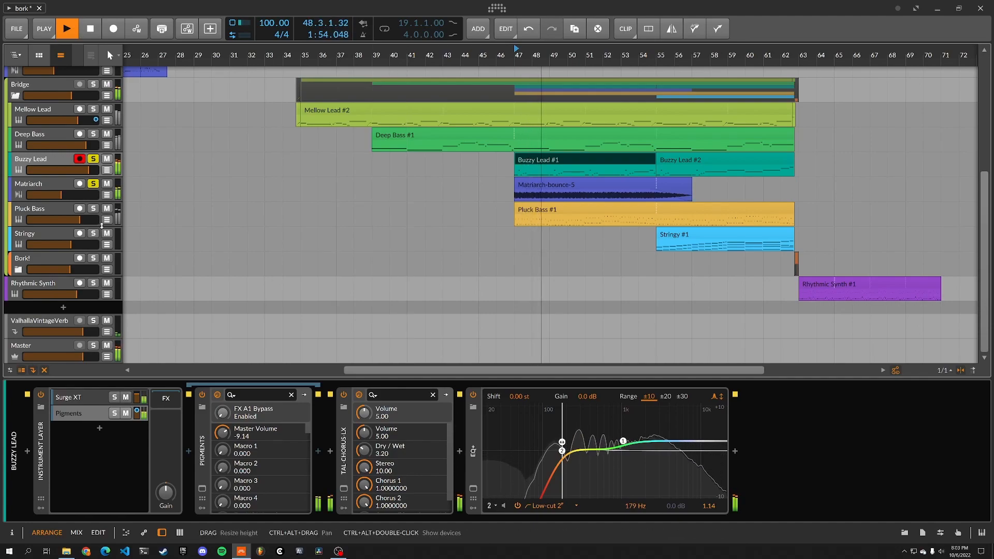
click(95, 210)
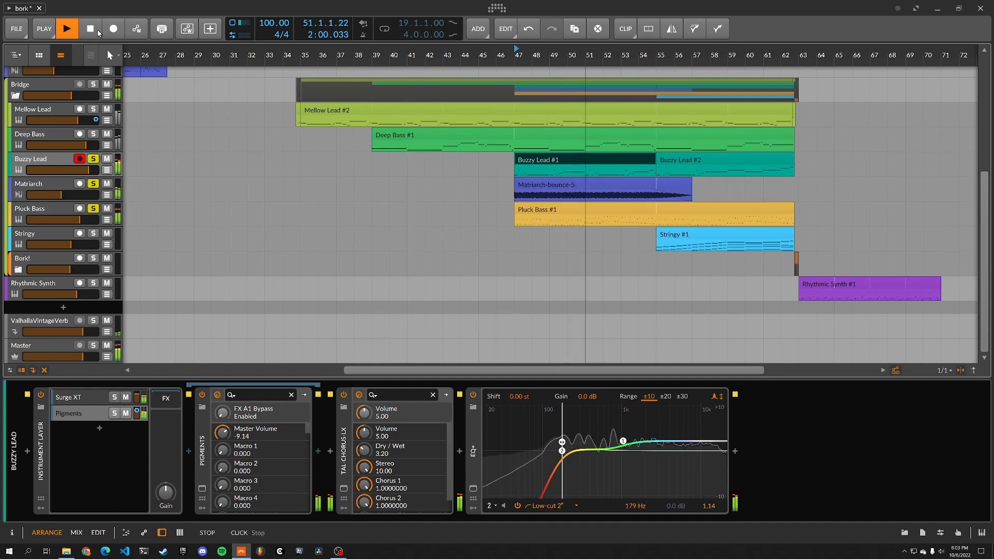
click(98, 32)
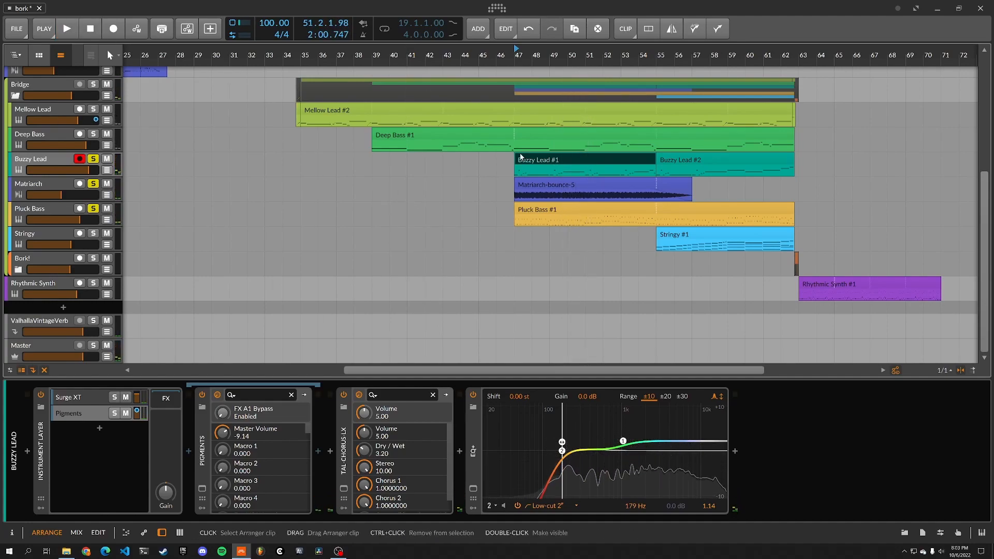
Clear all solos and play the full bridge mix from bar 47
click(94, 160)
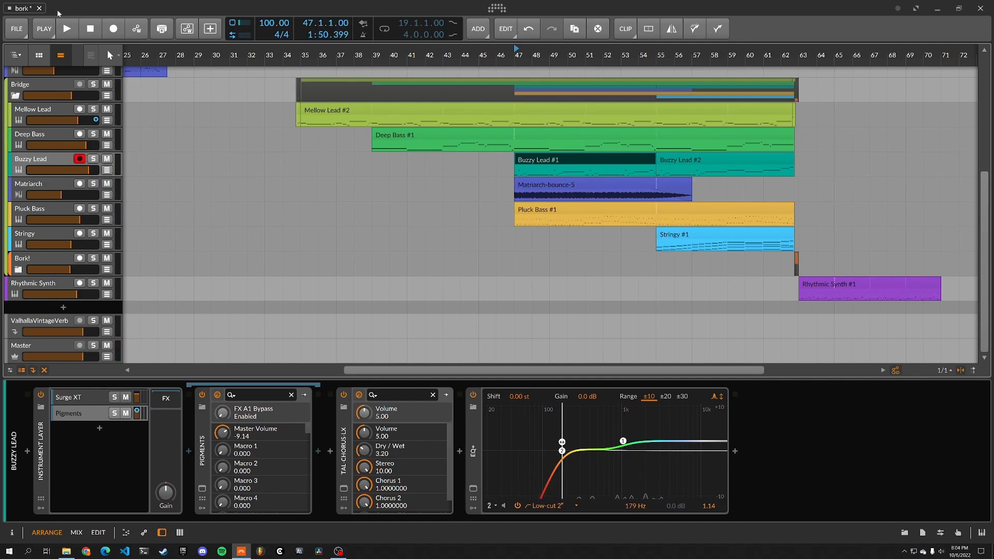
click(76, 29)
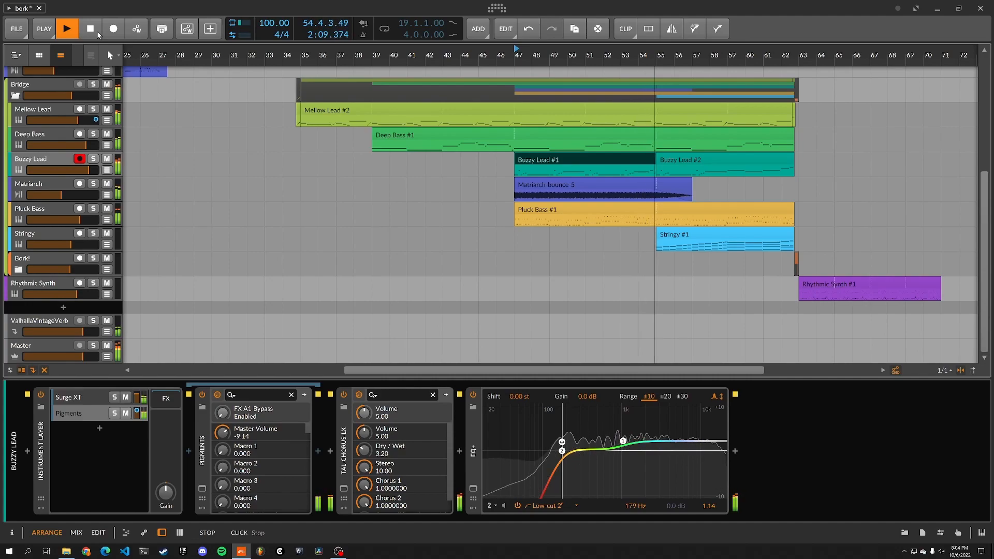
click(97, 33)
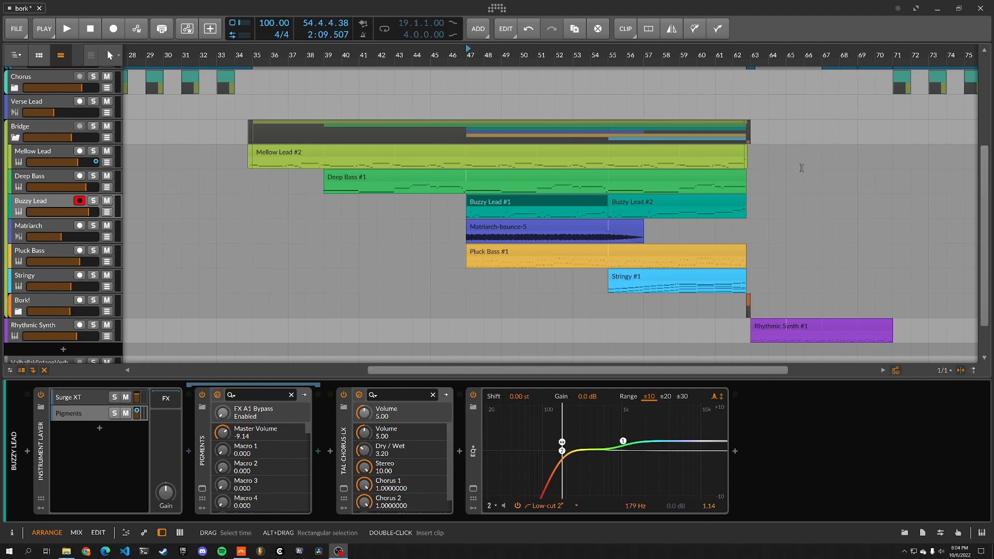
Select the Stringy #1 clip at bar 55 and start playing the full bridge mix from there
click(658, 13)
scroll(804, 300, up, 6)
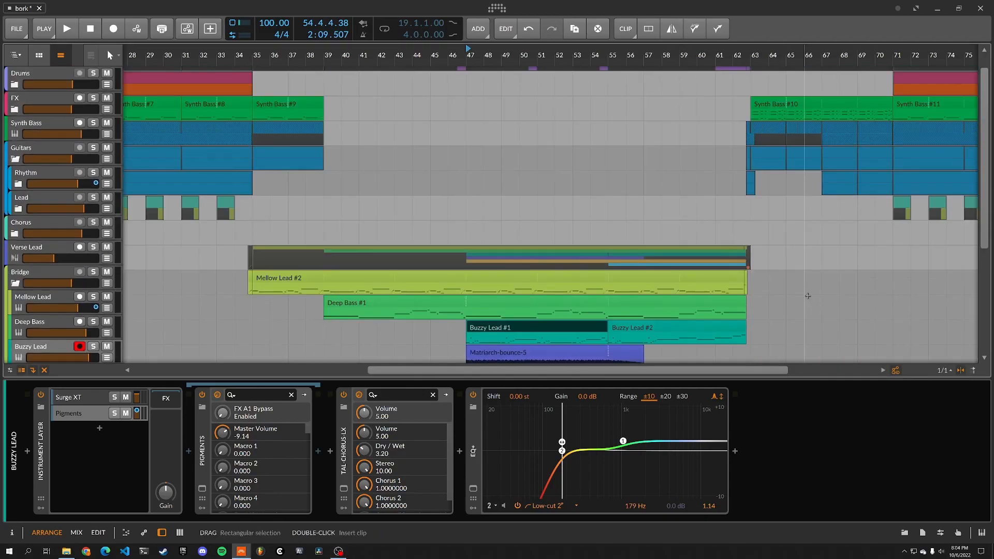
scroll(805, 300, right, 5)
drag(700, 259, 891, 243)
scroll(891, 242, down, 3)
scroll(819, 250, down, 3)
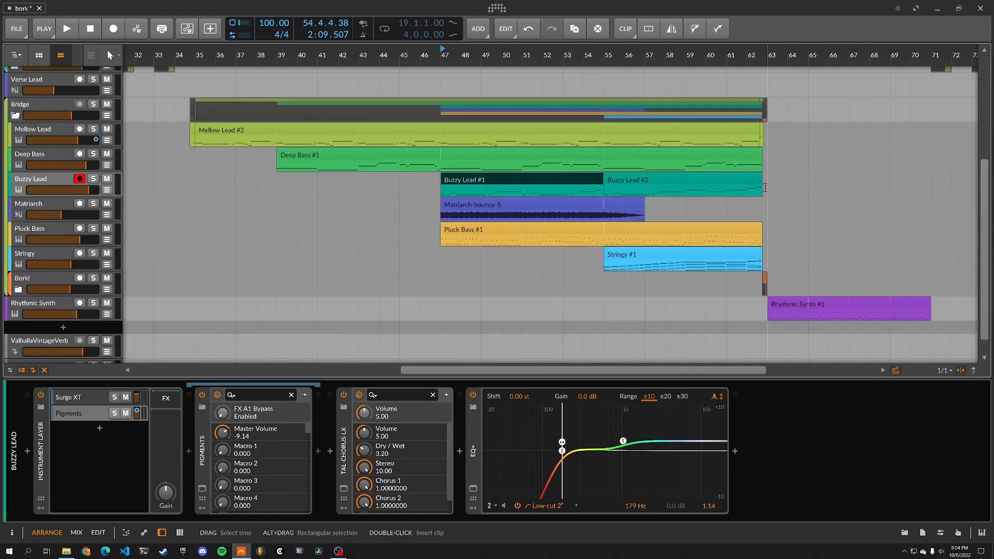
click(620, 253)
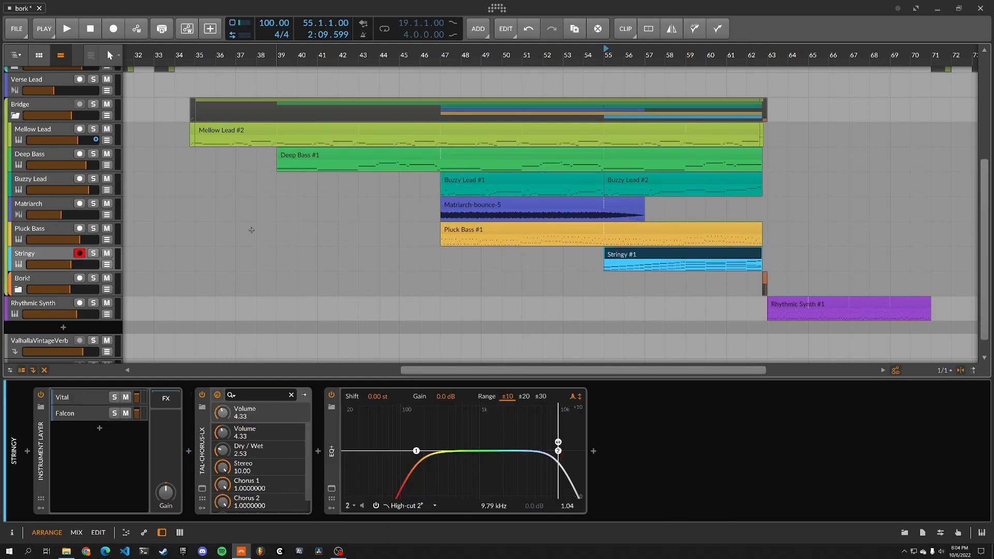
key(space)
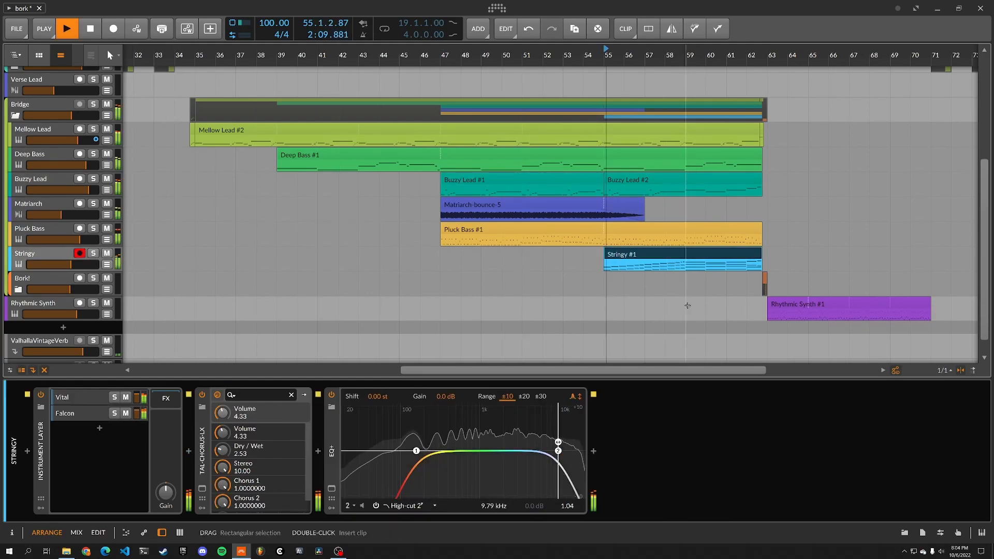
Inspect the Stringy #1 notes in the full-size editor during playback, return to the arrangement and stop
double_click(644, 260)
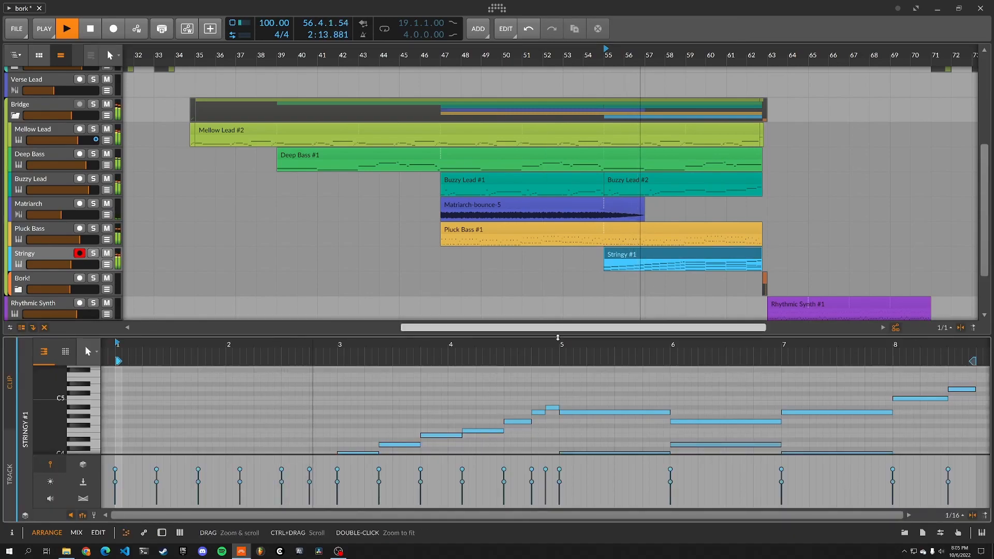
key(alt+3)
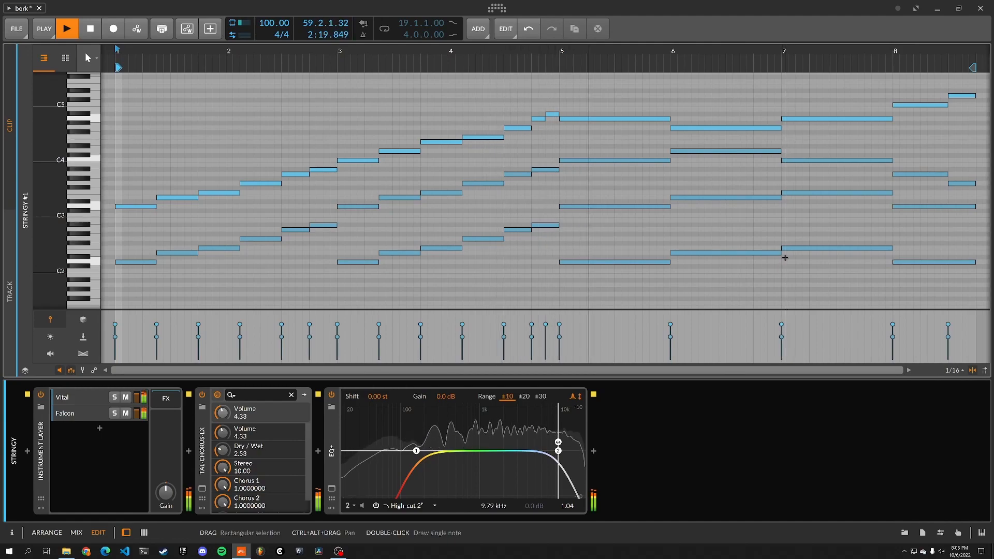
key(alt+1)
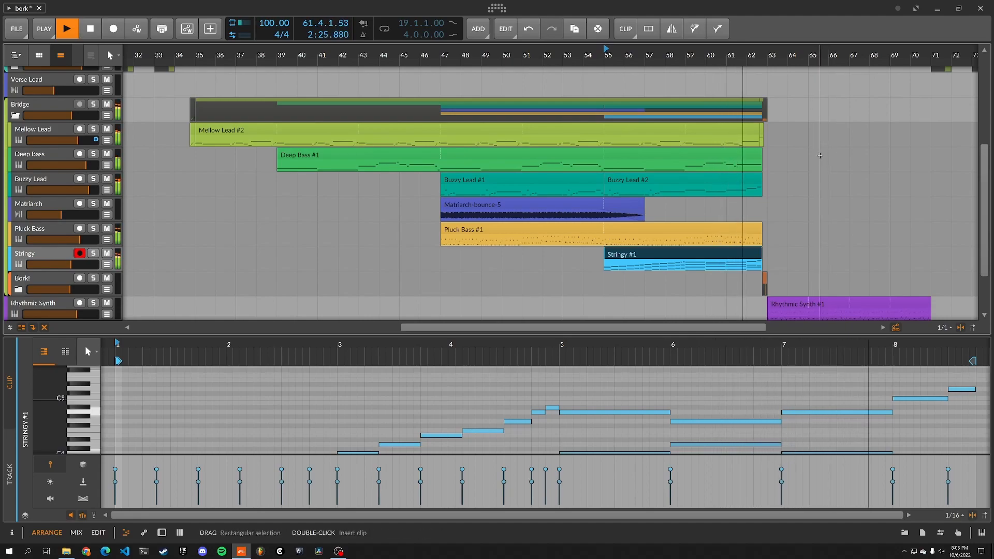
click(94, 30)
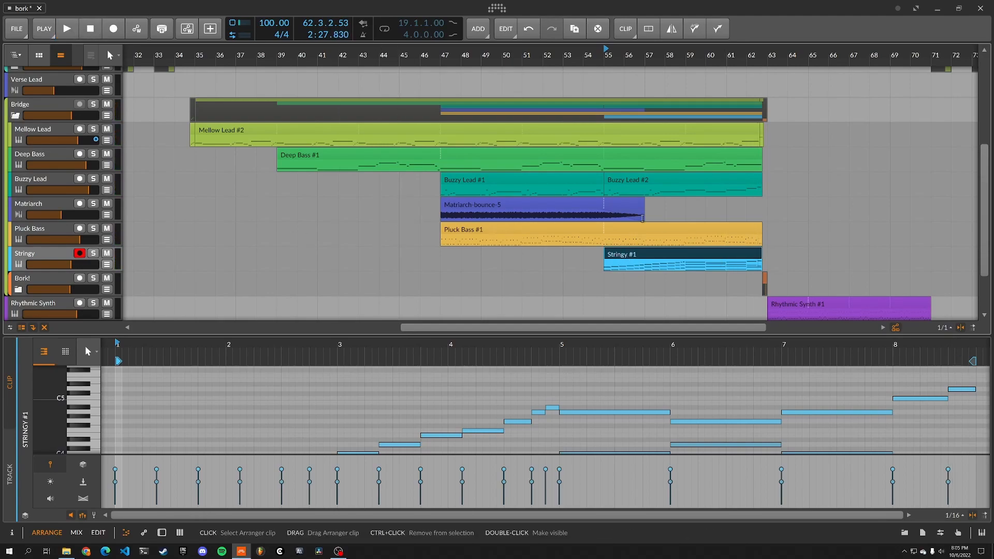
Solo the Stringy track and play the Stringy #1 clip from bar 55
click(316, 270)
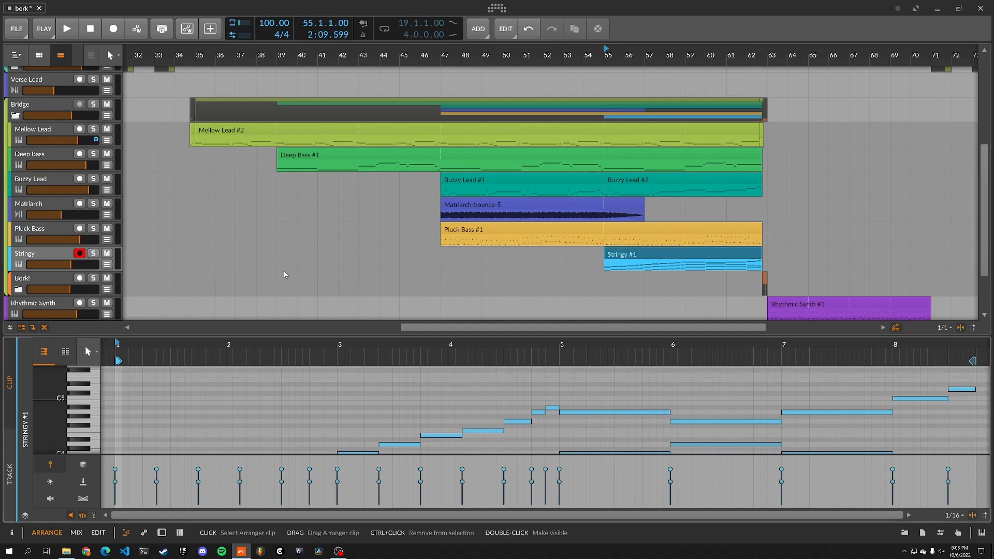
key(s)
click(629, 257)
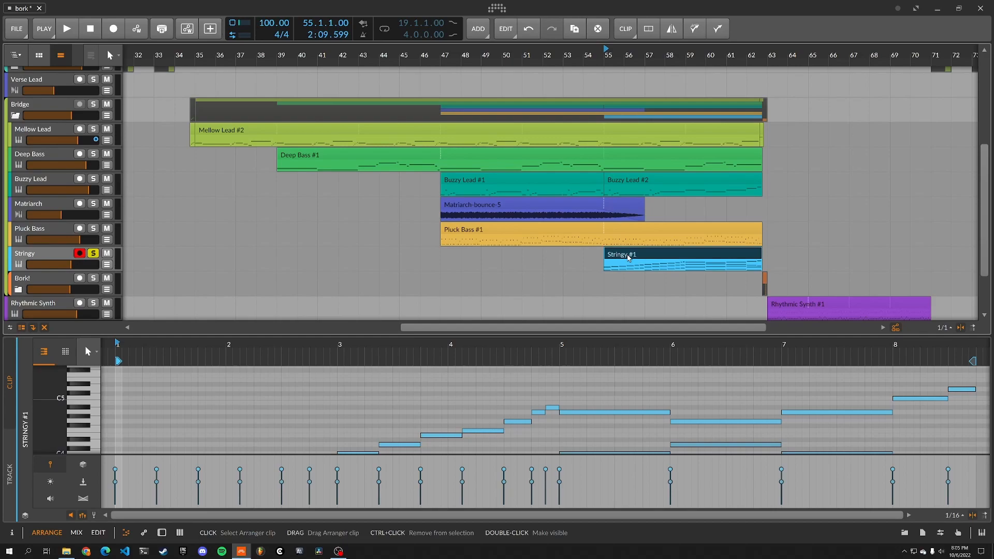
key(space)
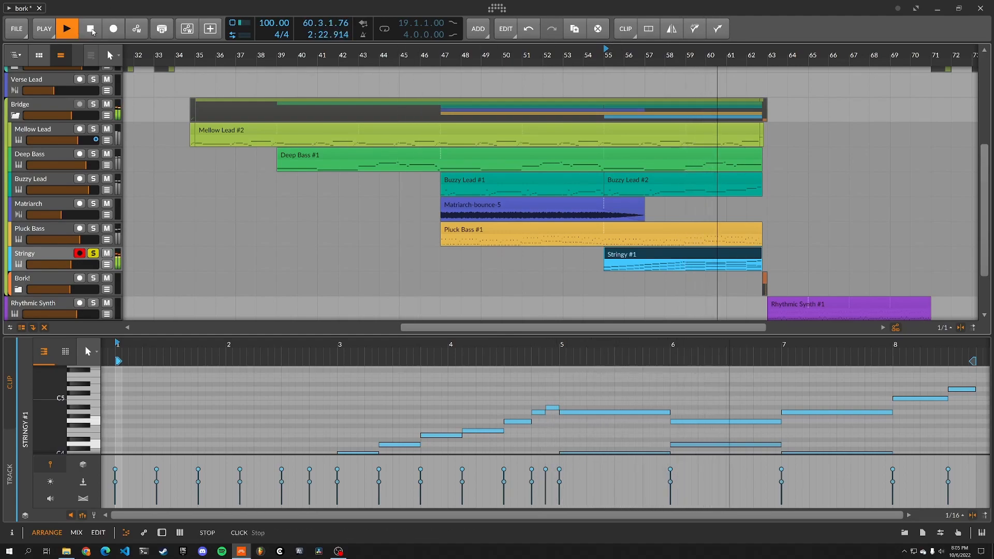
click(91, 31)
Examine the lower note lines of Stringy #1 while replaying the clip, briefly highlighting the three low notes starting at bar 3
scroll(613, 406, down, 3)
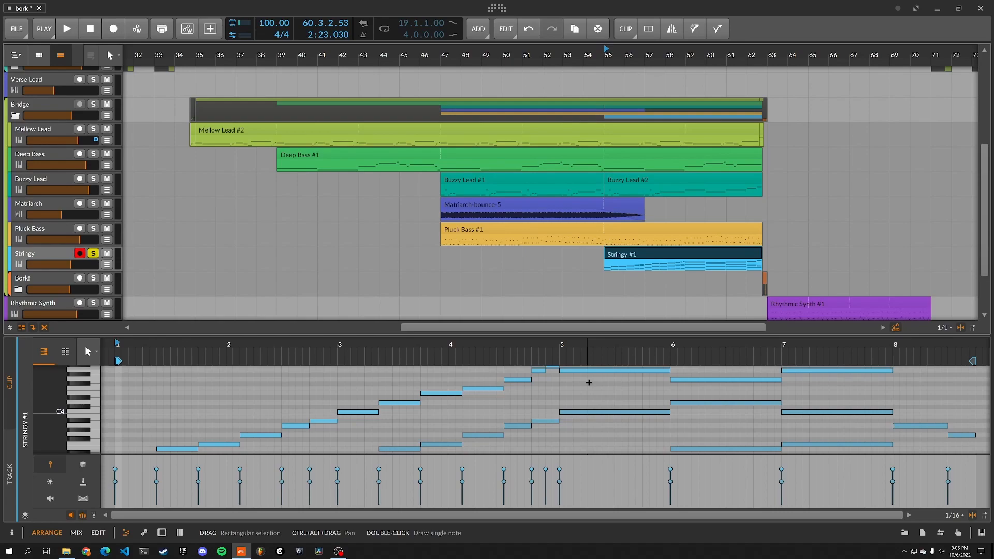
scroll(584, 383, down, 3)
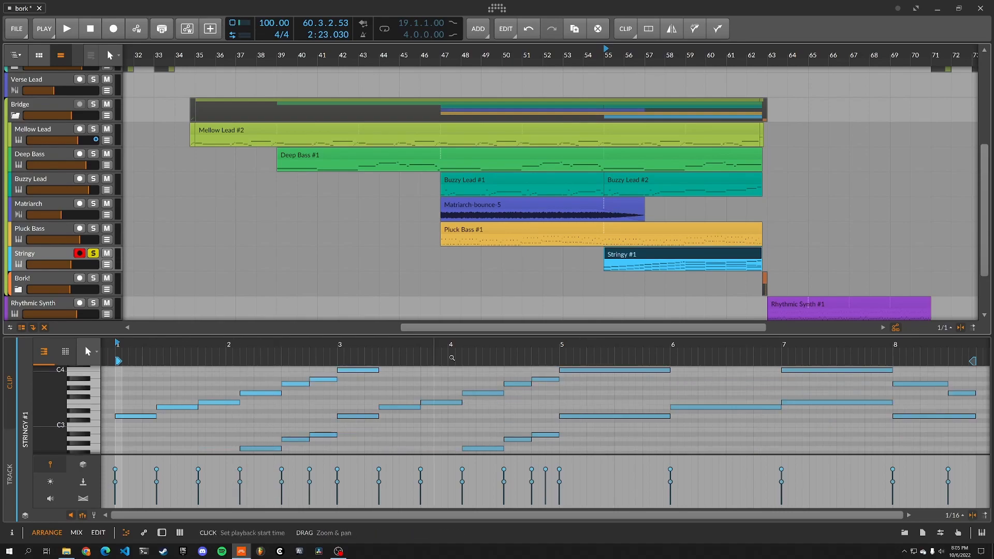
scroll(363, 408, down, 5)
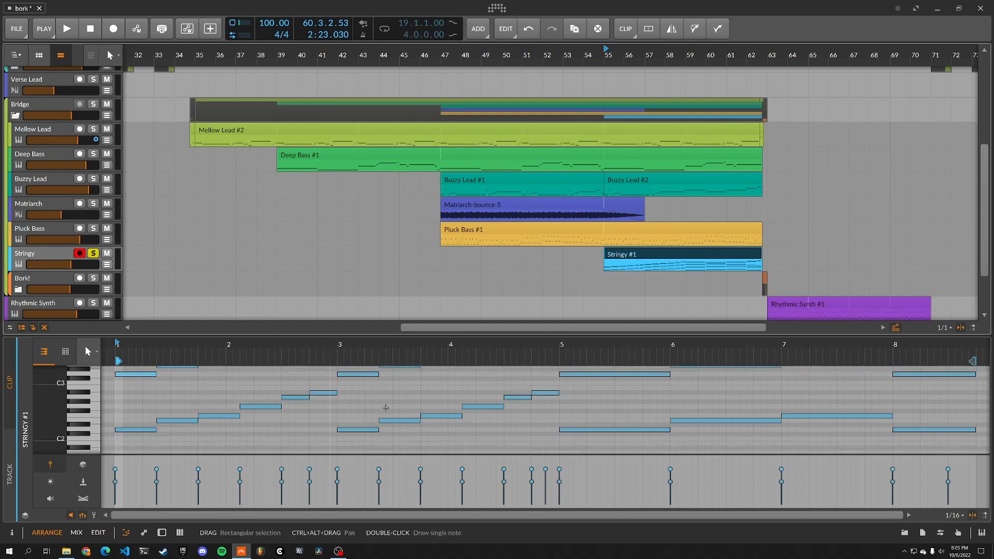
scroll(433, 411, up, 3)
key(space)
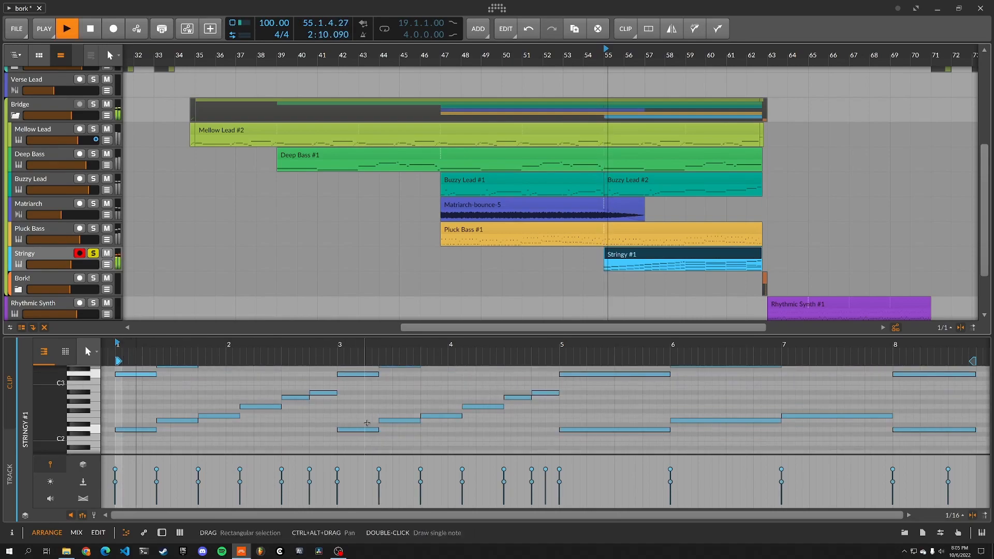
drag(343, 408, 444, 448)
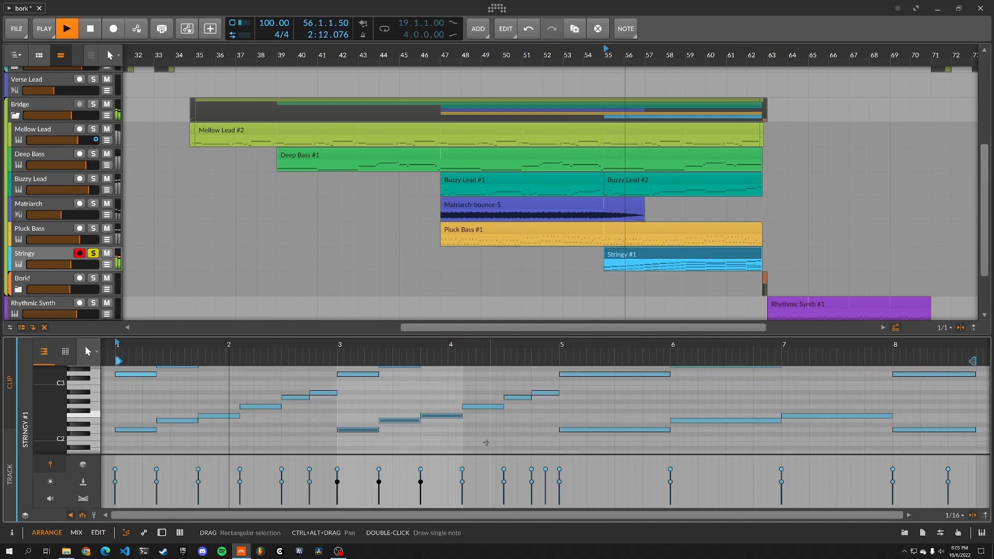
click(489, 442)
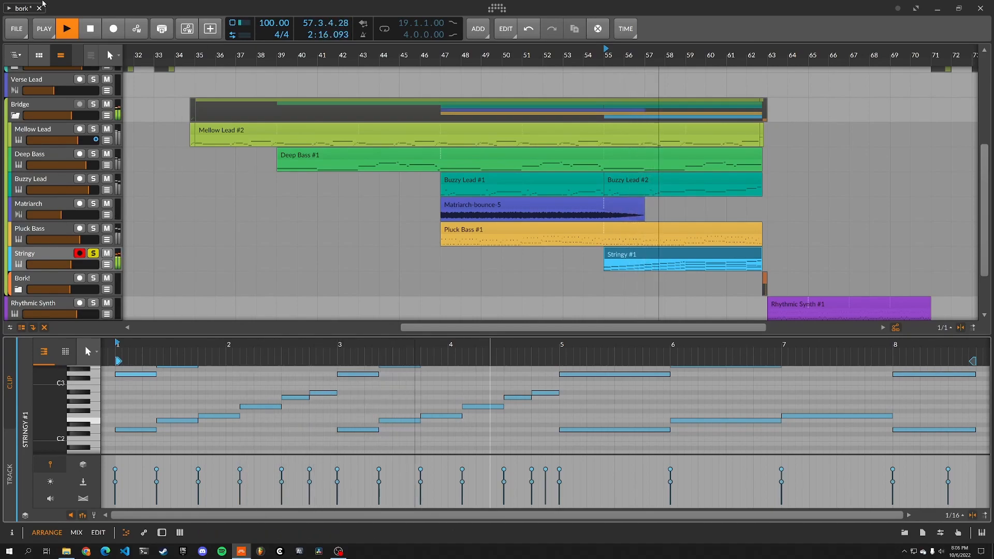
Stop playback, reselect the Stringy #1 clip and show the Stringy track's device chain
click(93, 28)
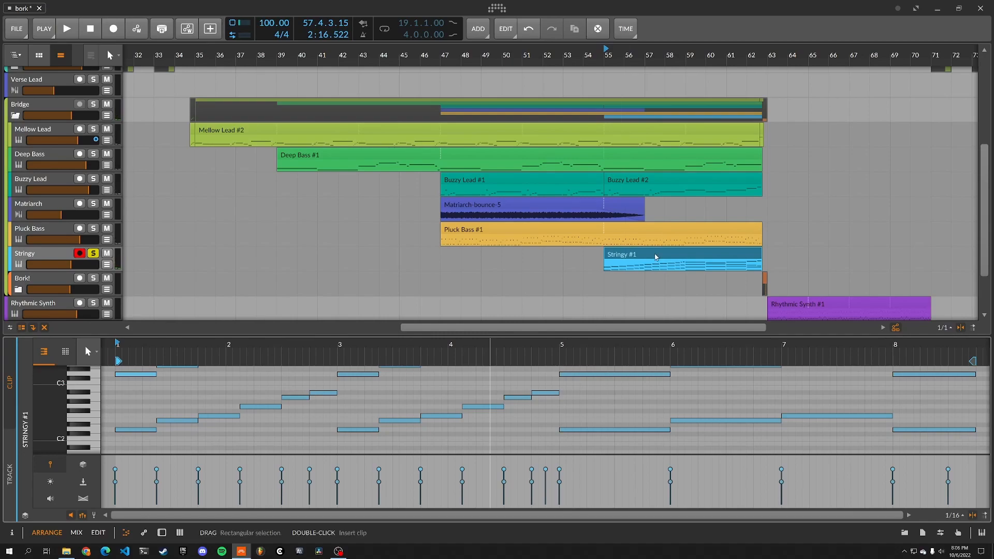
click(634, 255)
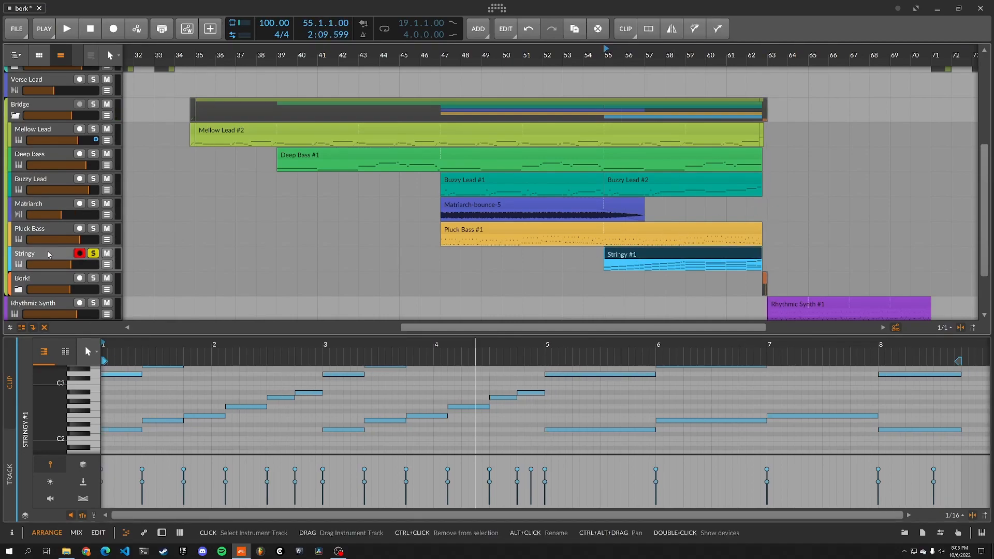
click(78, 262)
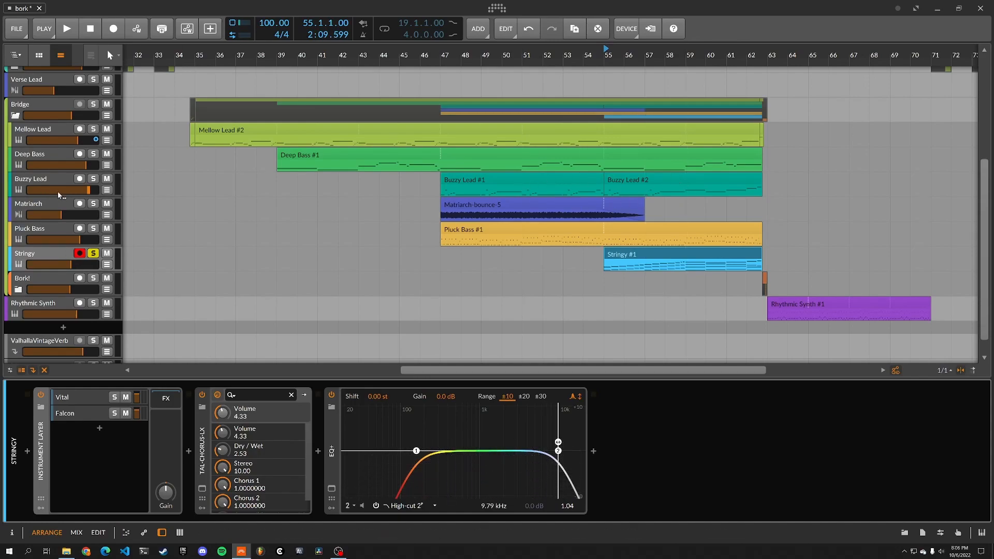
Show the Buzzy Lead automation for the Pigments layer's Volume, then hide the automation lane
click(106, 190)
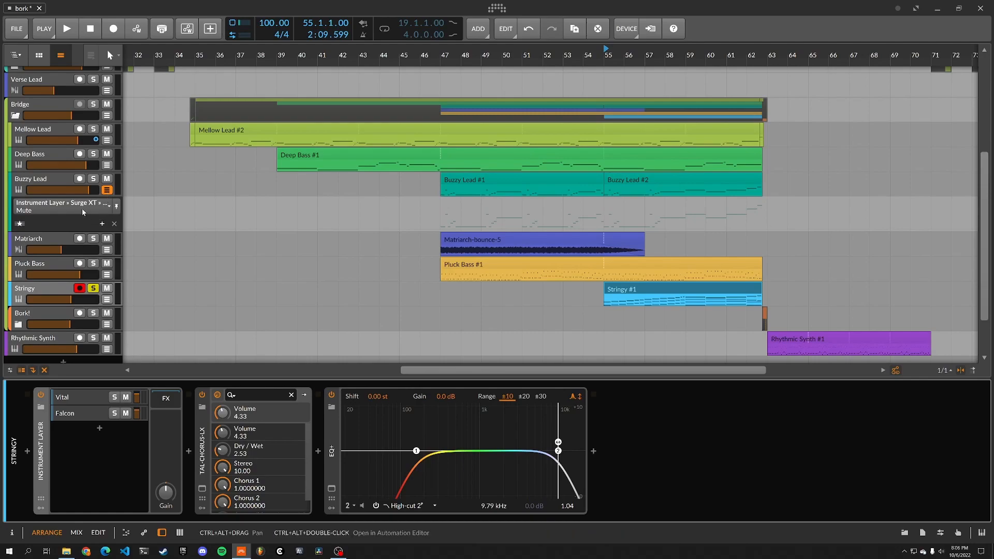
click(96, 206)
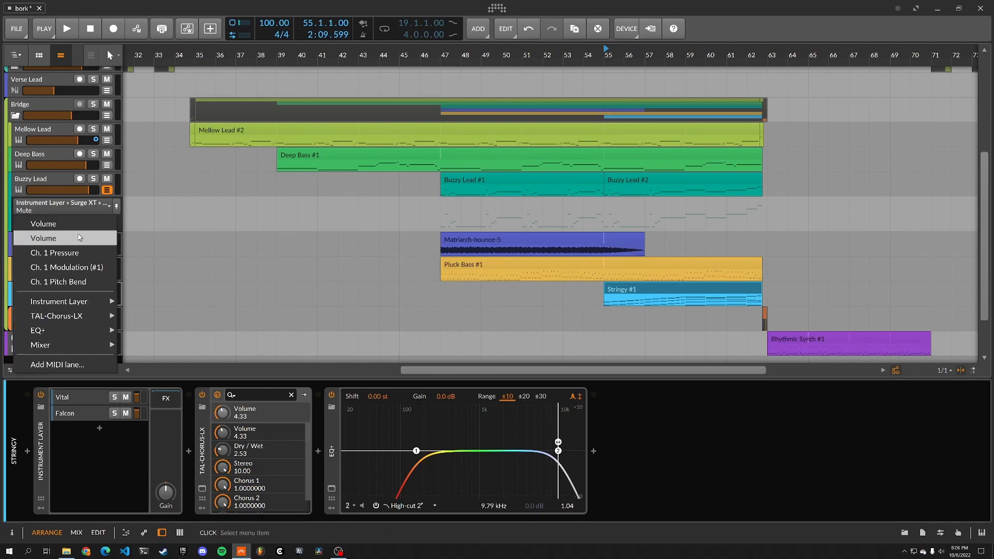
click(86, 218)
click(91, 214)
click(81, 219)
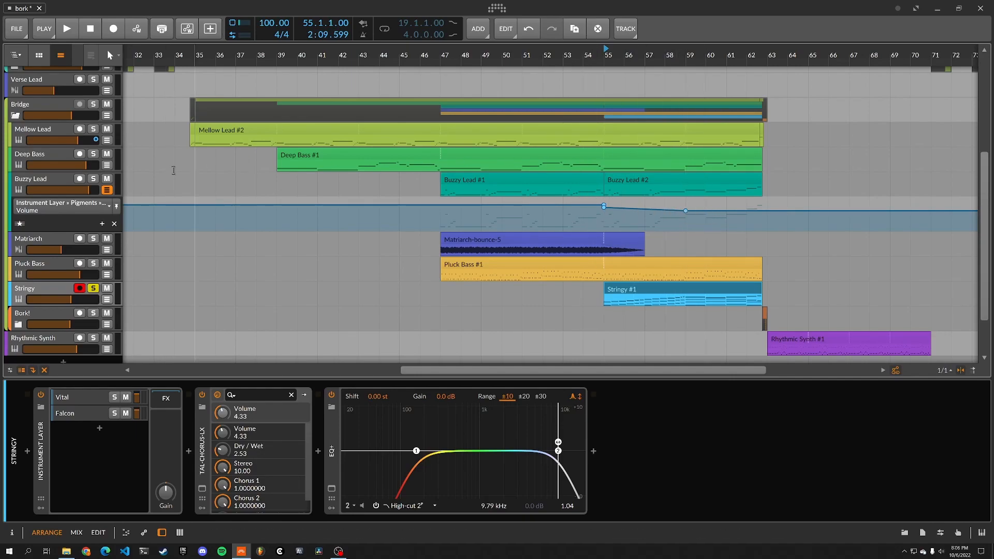
click(107, 190)
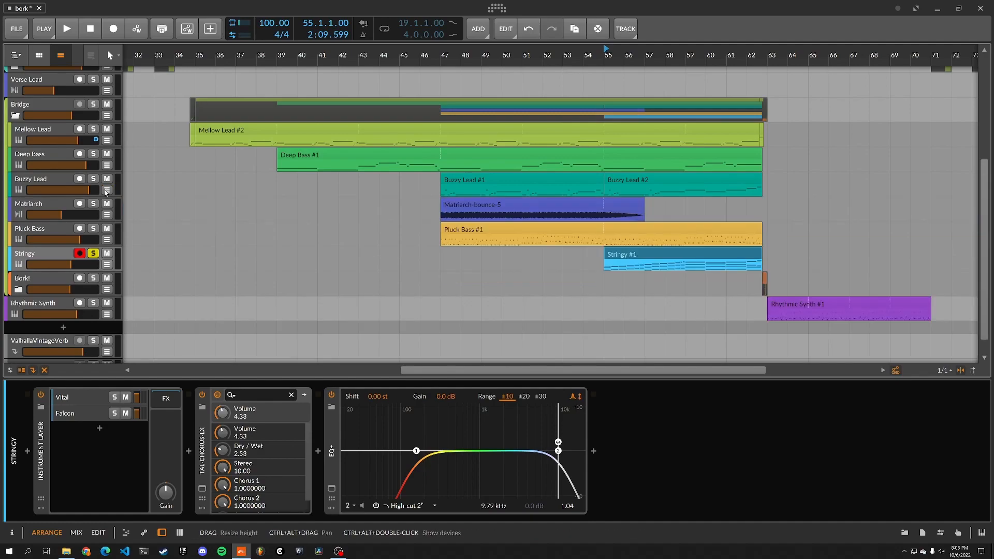
Solo the Stringy track's Vital layer and play the clip from bar 55 with the Vital window open
click(61, 253)
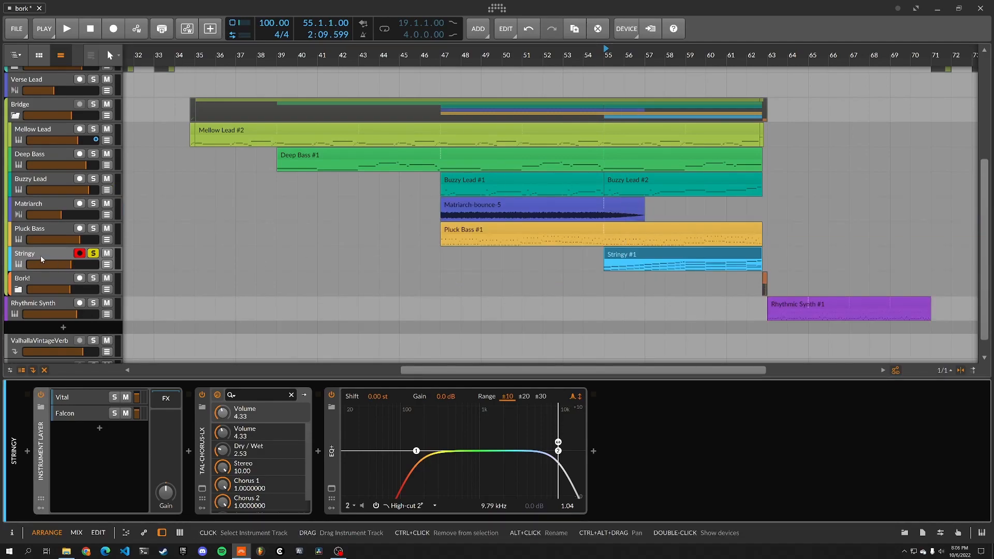
click(80, 397)
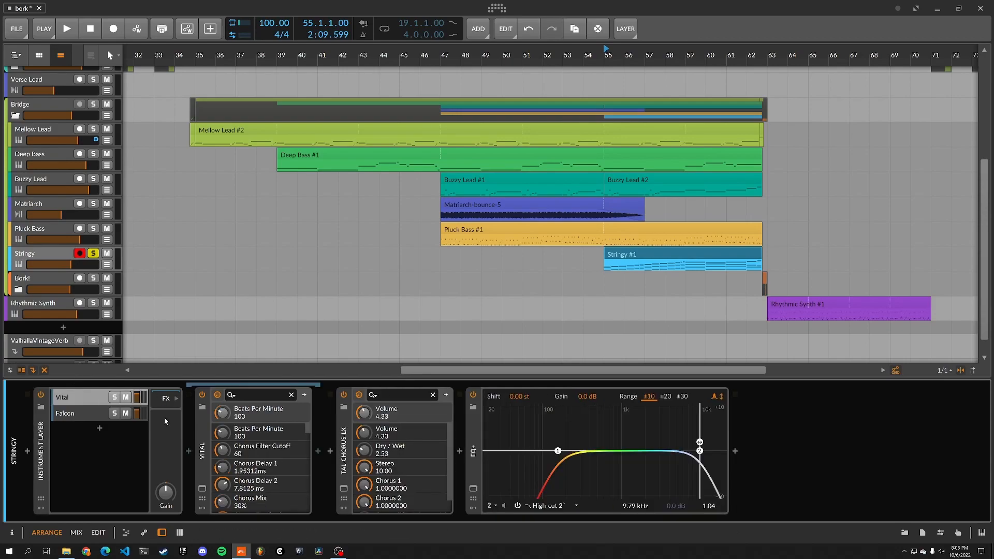
click(202, 488)
click(114, 397)
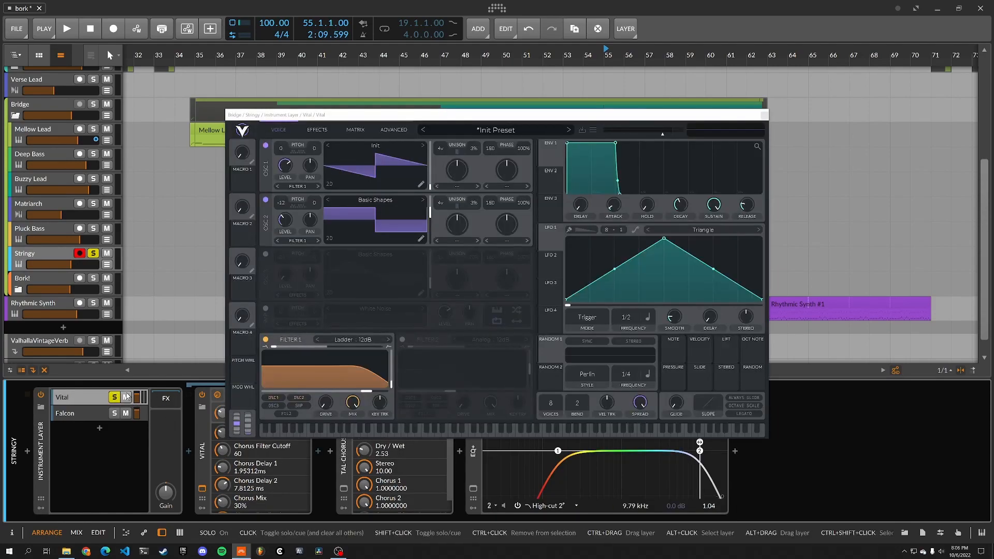
drag(462, 116, 516, 54)
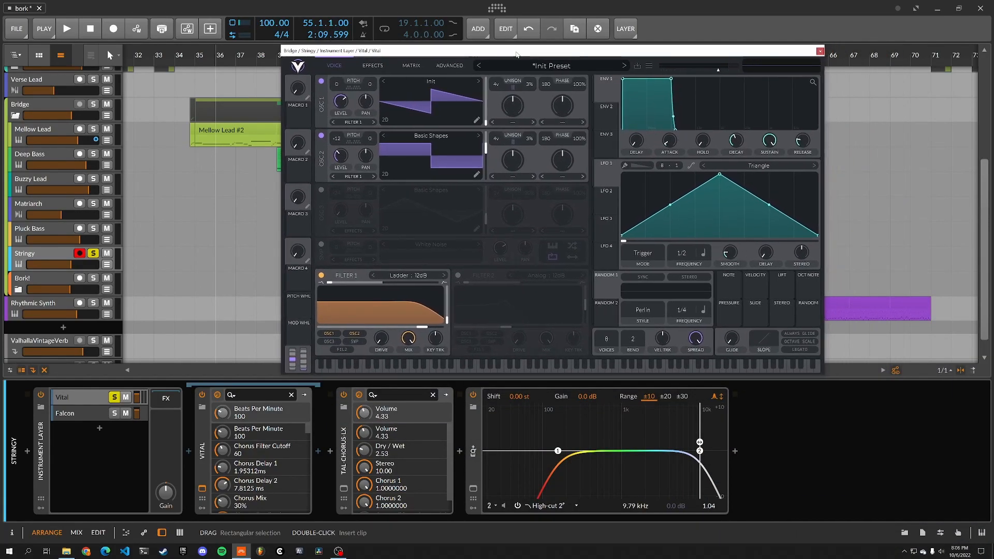
key(space)
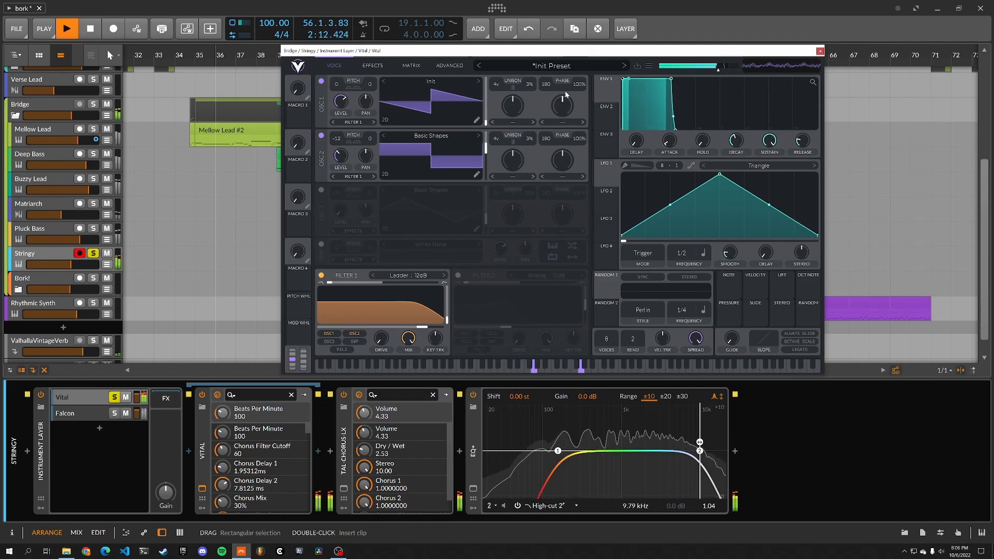
key(space)
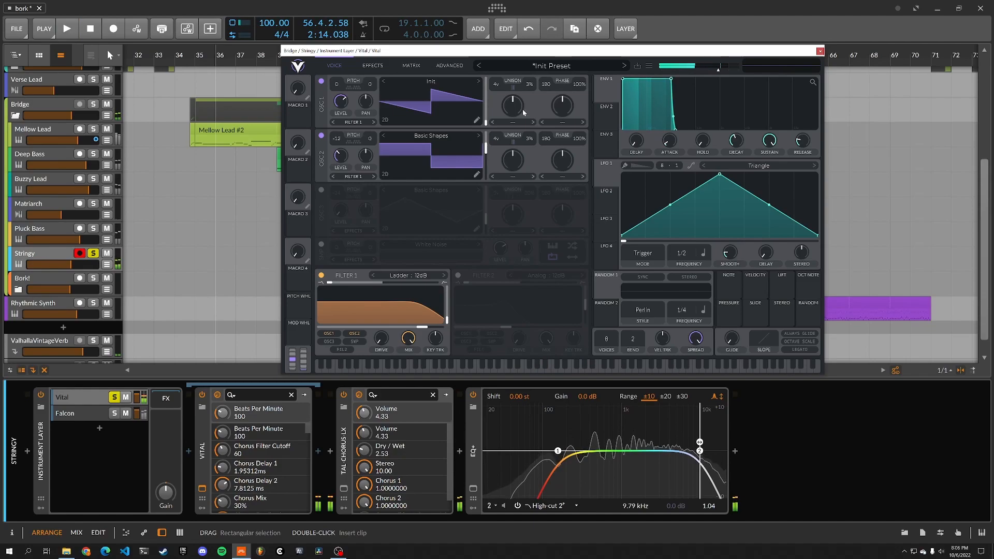
Look through Vital's effects and modulation matrix pages and return to its voice page
click(377, 66)
click(405, 66)
click(374, 65)
click(337, 67)
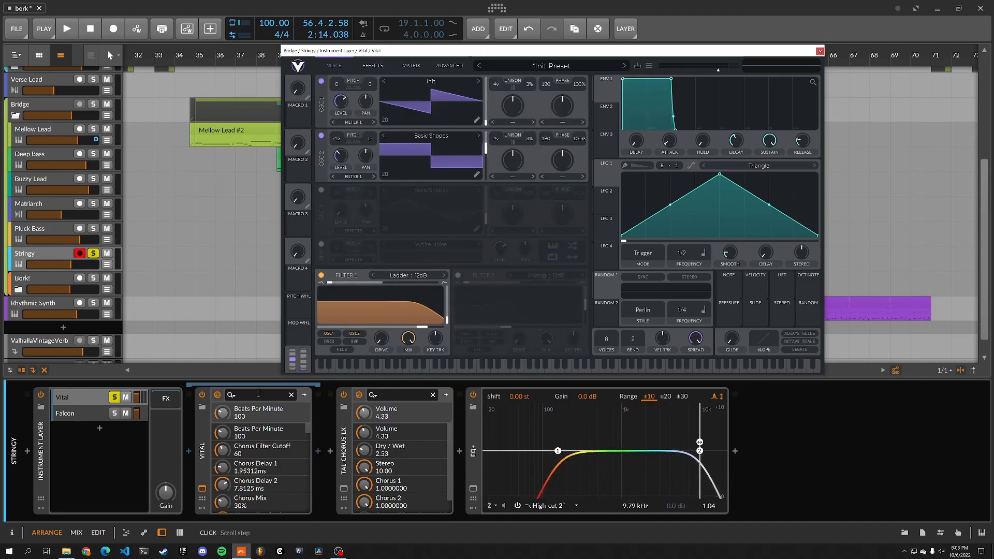
Solo the Falcon layer instead of Vital and play it from bar 55 with the Falcon window open
click(115, 413)
click(820, 52)
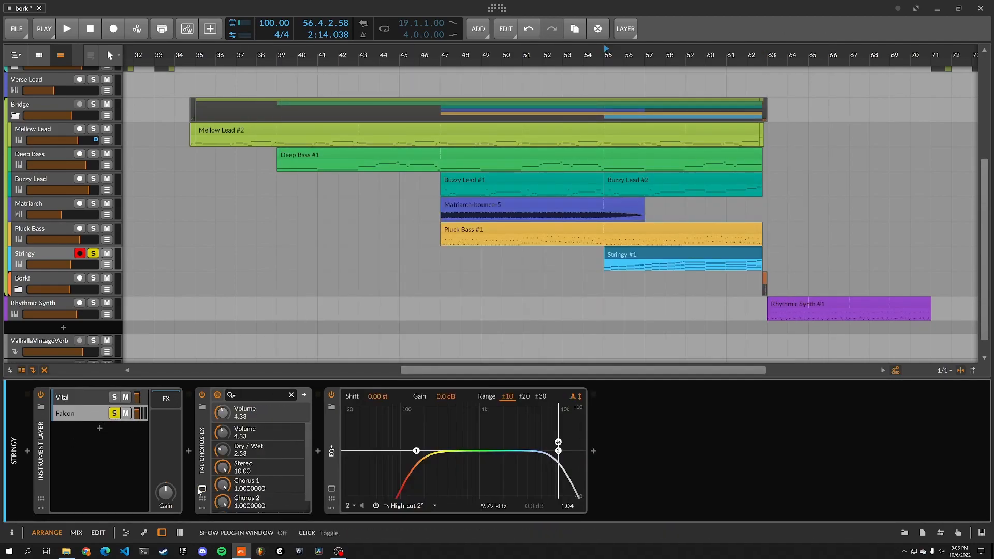
click(81, 419)
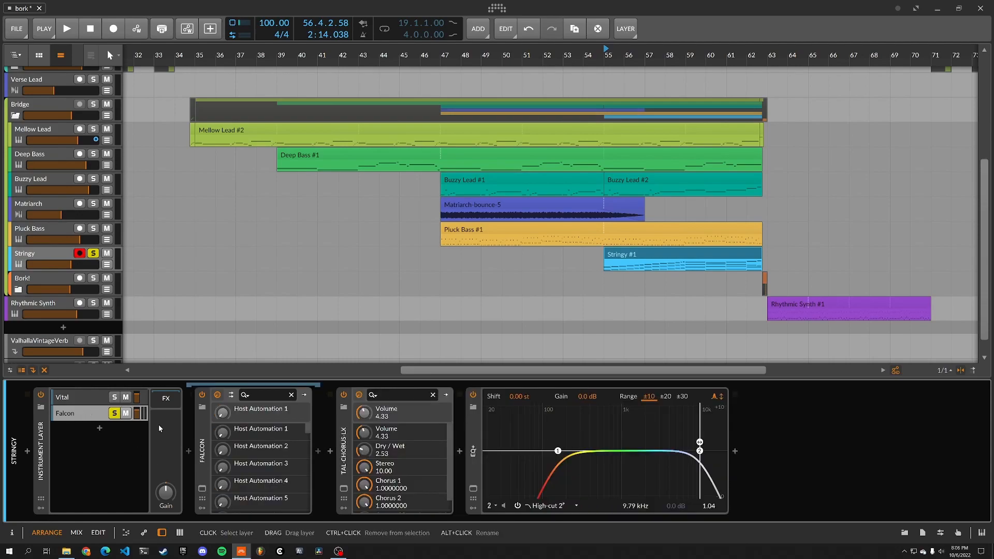
click(202, 489)
key(space)
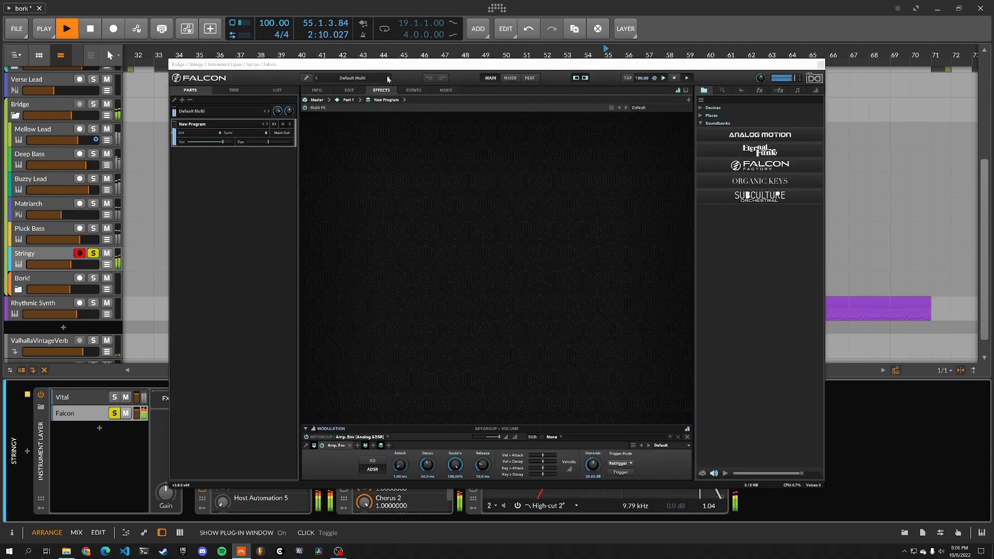
Examine Falcon's analog oscillator settings and the Thorus effect on its layer, returning to the edit page
click(349, 90)
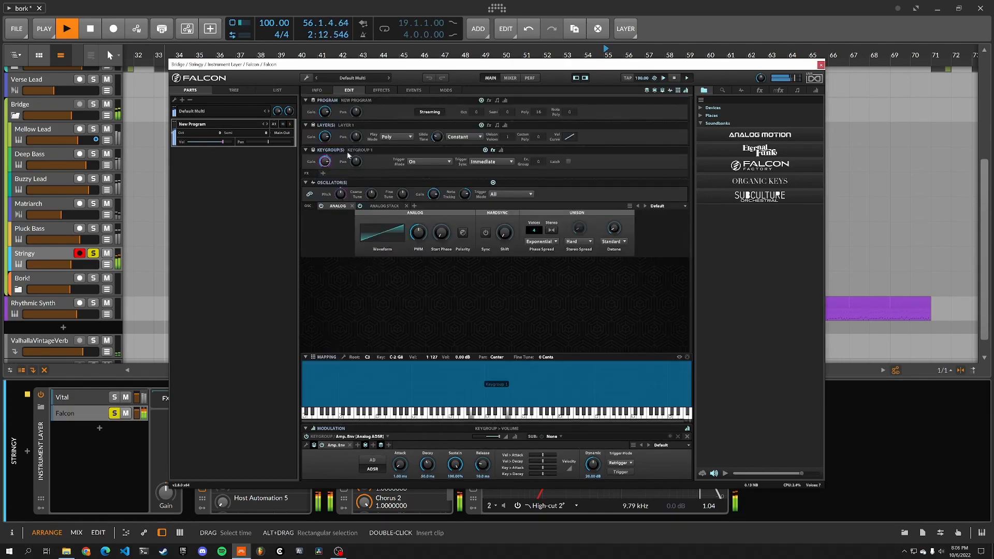
click(383, 90)
click(409, 107)
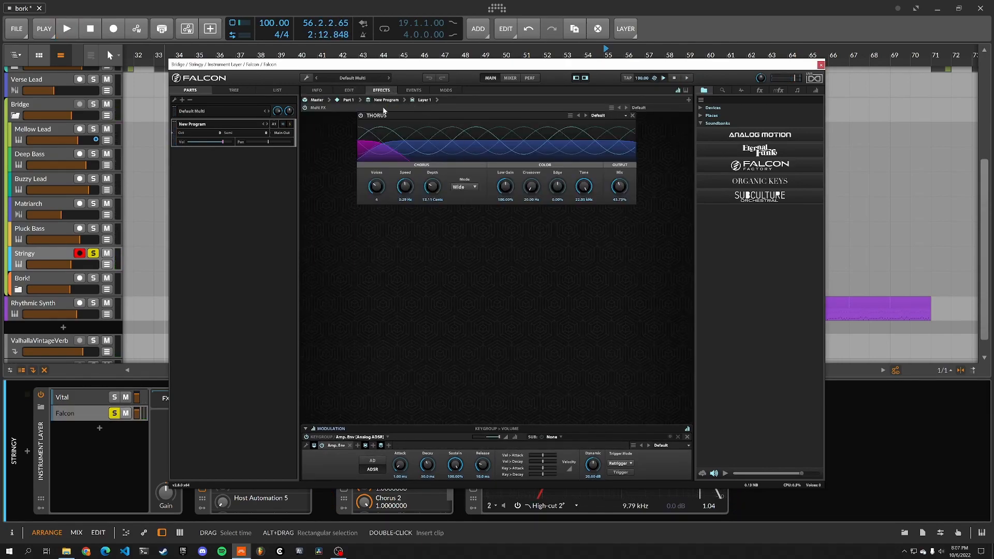
click(351, 90)
click(371, 87)
click(362, 116)
click(348, 100)
click(350, 91)
Play the Falcon layer again while showing the Thorus effect on Layer 1
key(space)
drag(476, 66, 574, 40)
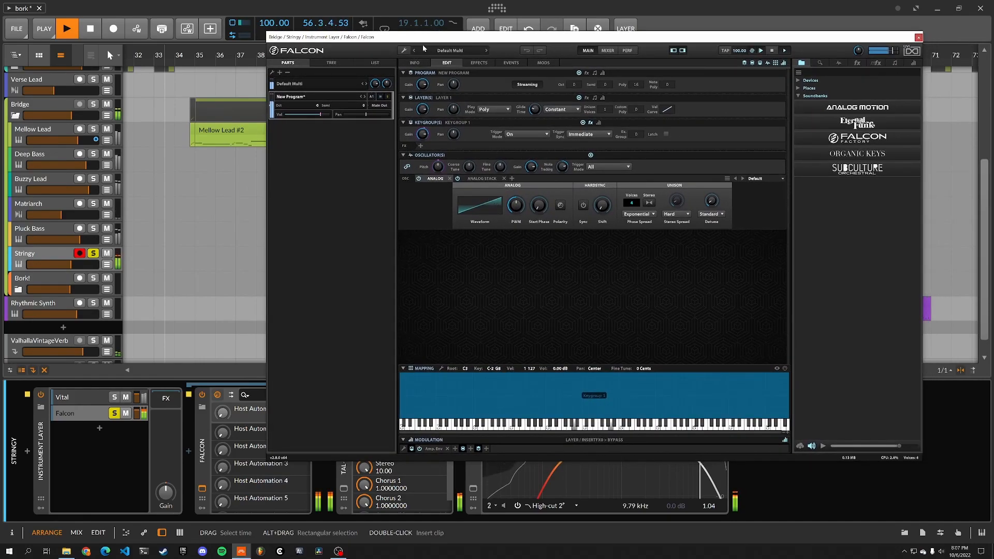
drag(454, 41, 384, 56)
click(408, 78)
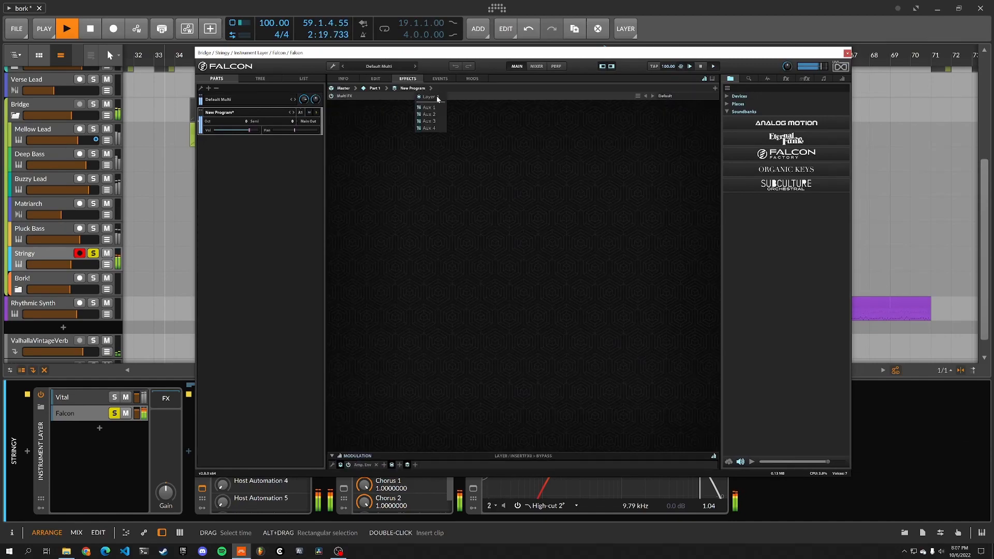
click(429, 97)
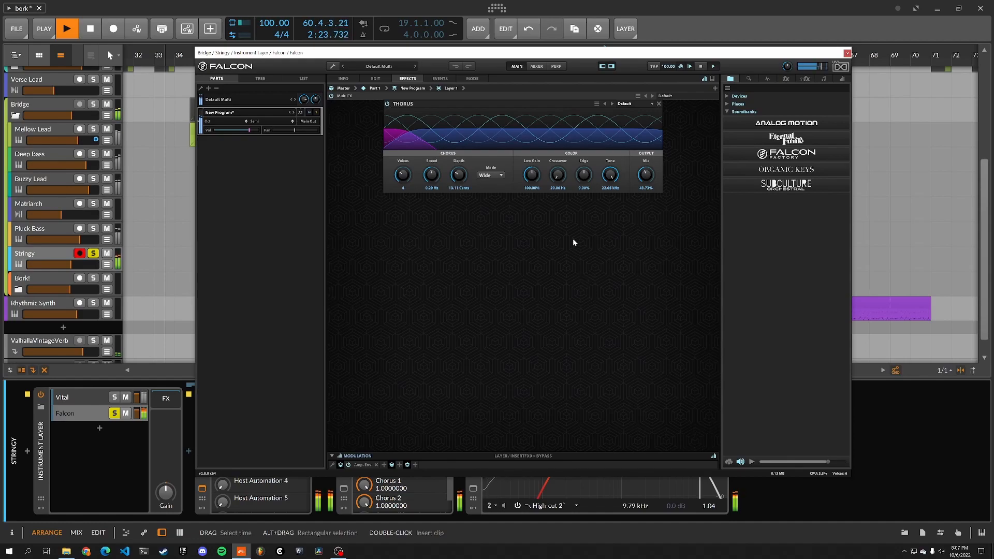
Close the Falcon window, stop playback and unsolo the Falcon layer
click(848, 54)
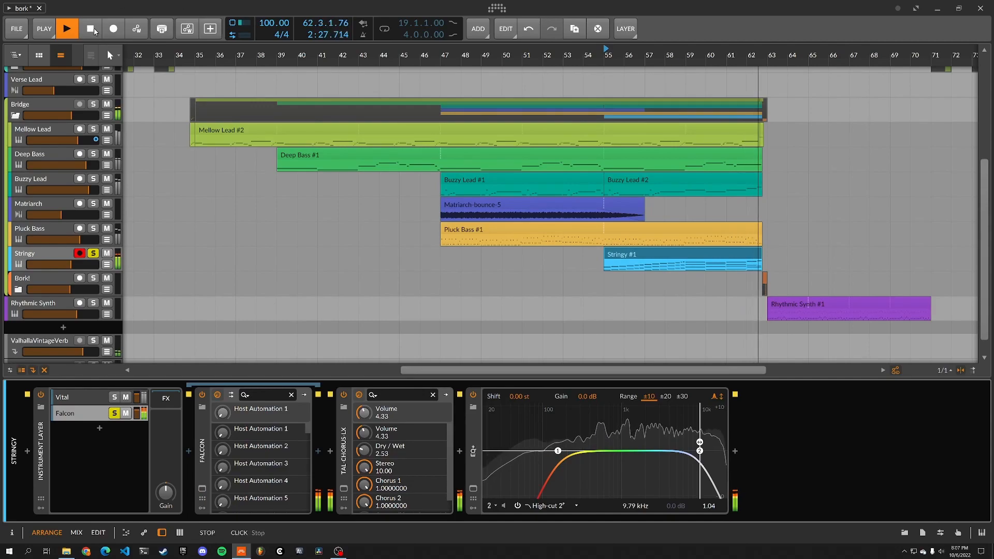
click(94, 31)
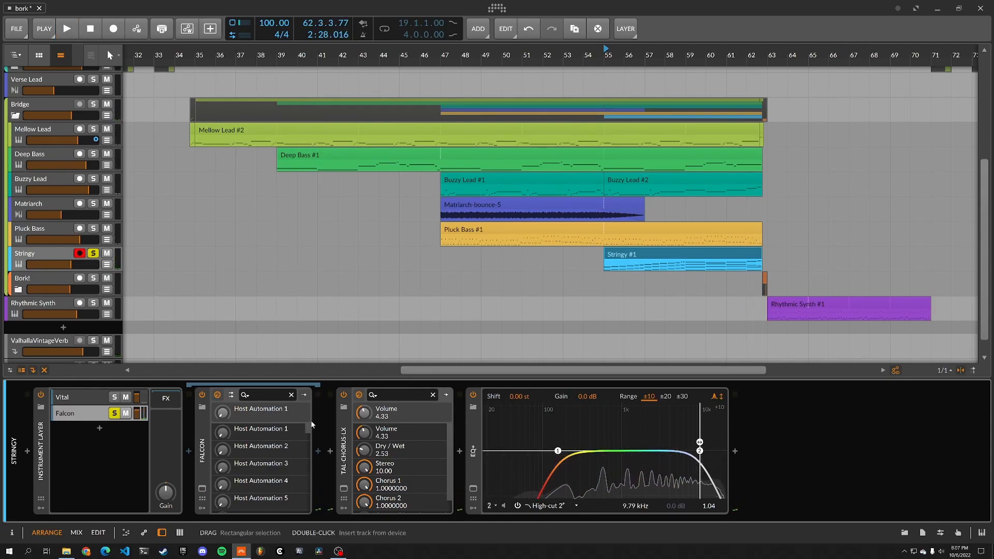
click(115, 414)
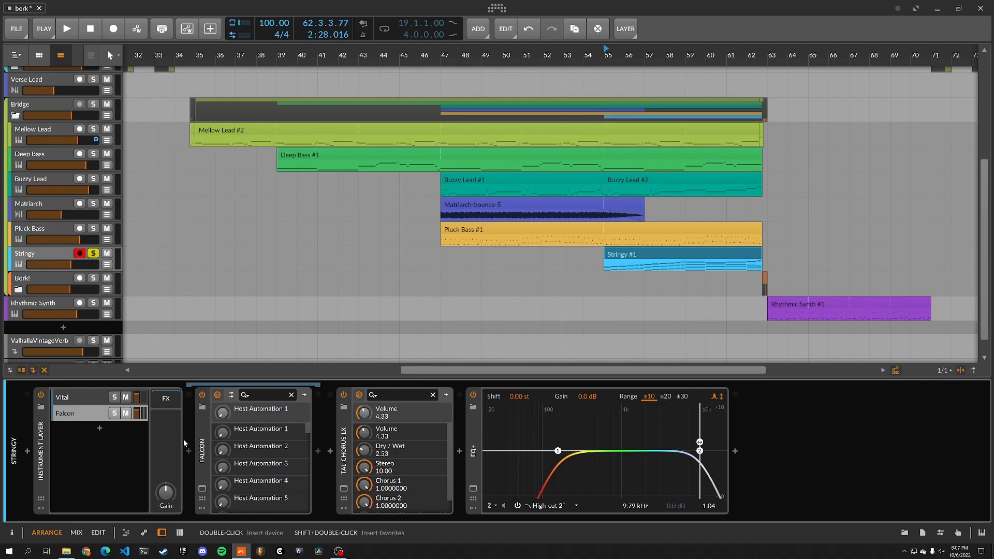
Compare the Stringy sound with and without TAL-Chorus-LX by toggling the device during playback, leaving it enabled
click(339, 397)
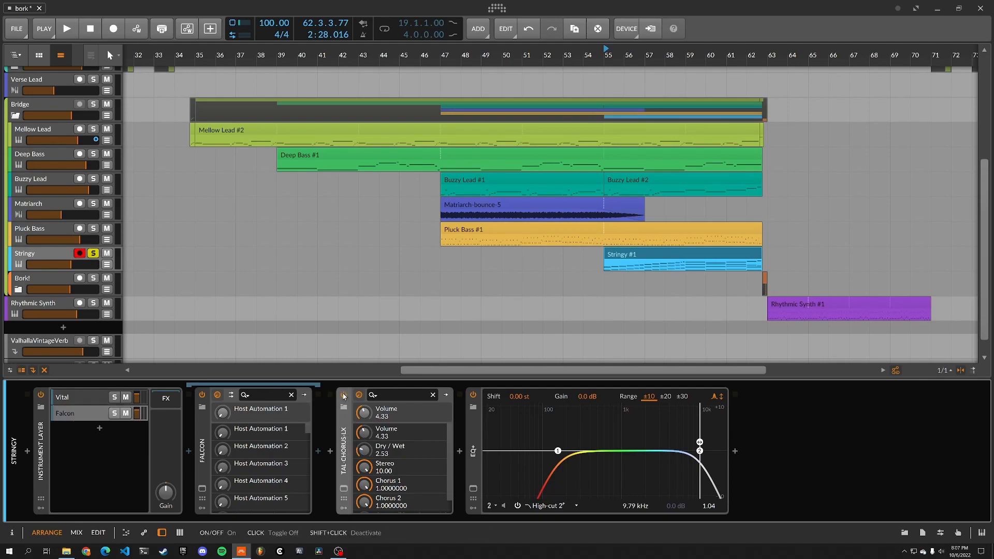
key(space)
click(343, 394)
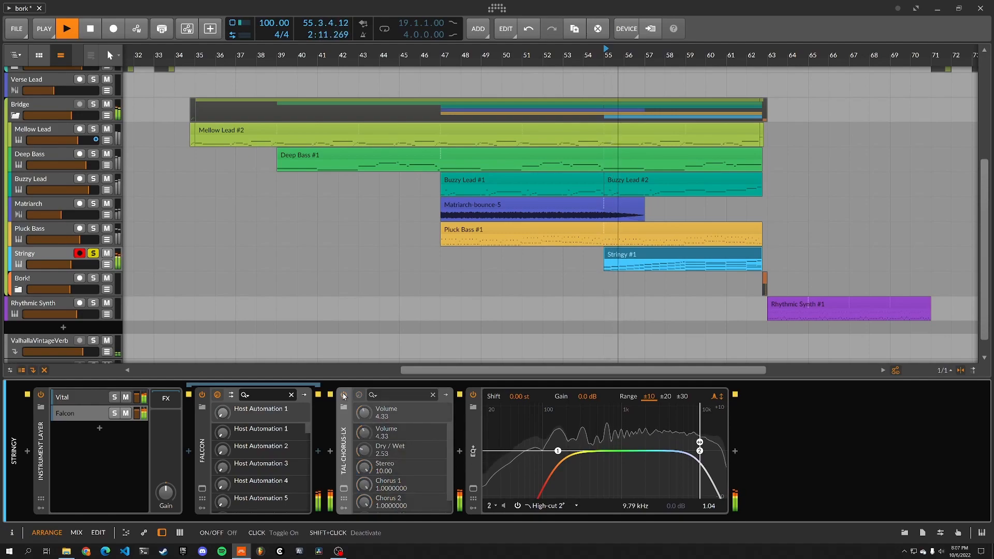
click(344, 396)
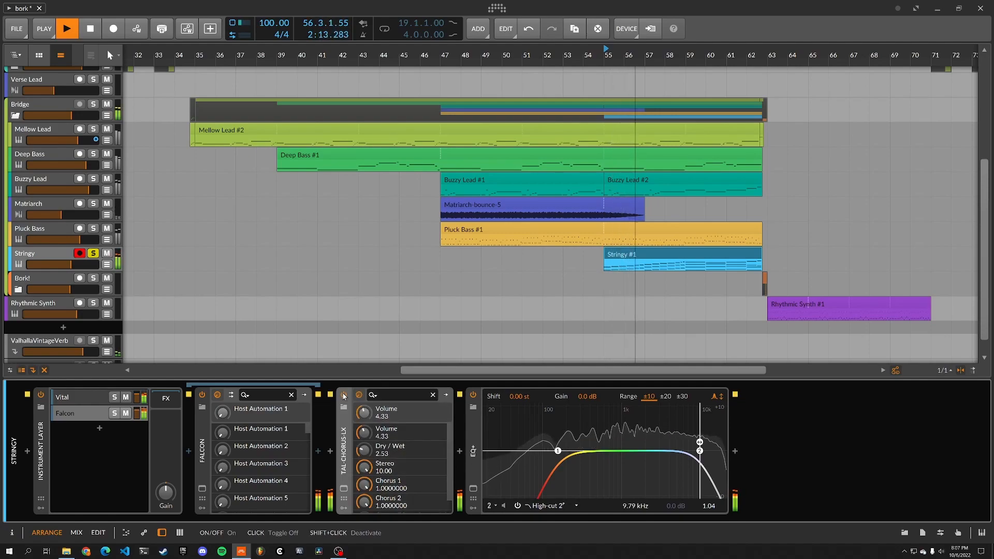
click(343, 396)
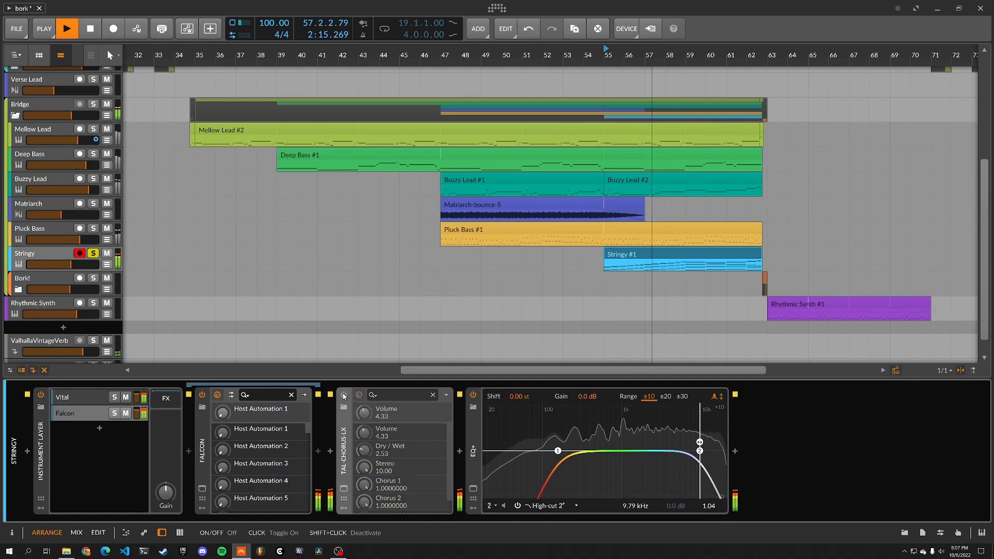
click(344, 396)
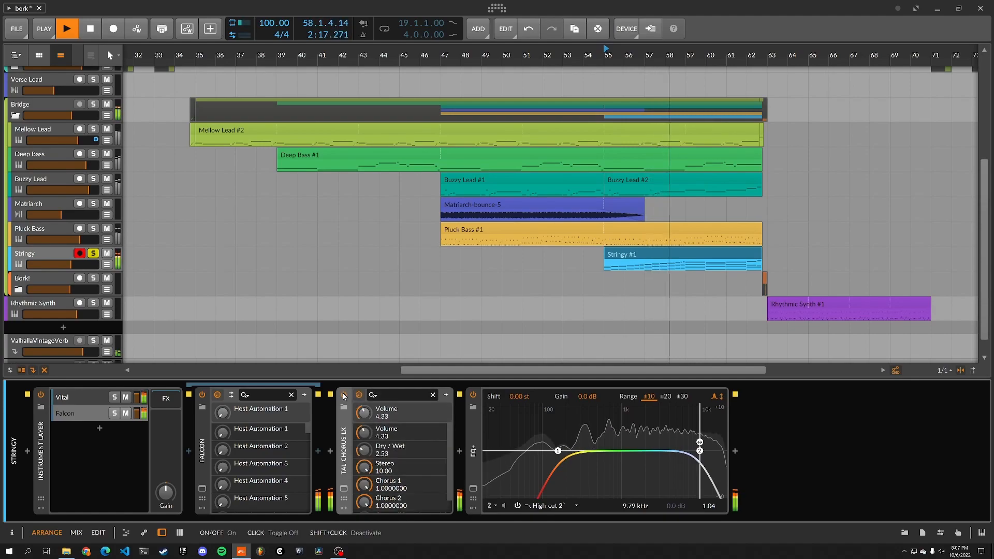
click(344, 396)
click(344, 396)
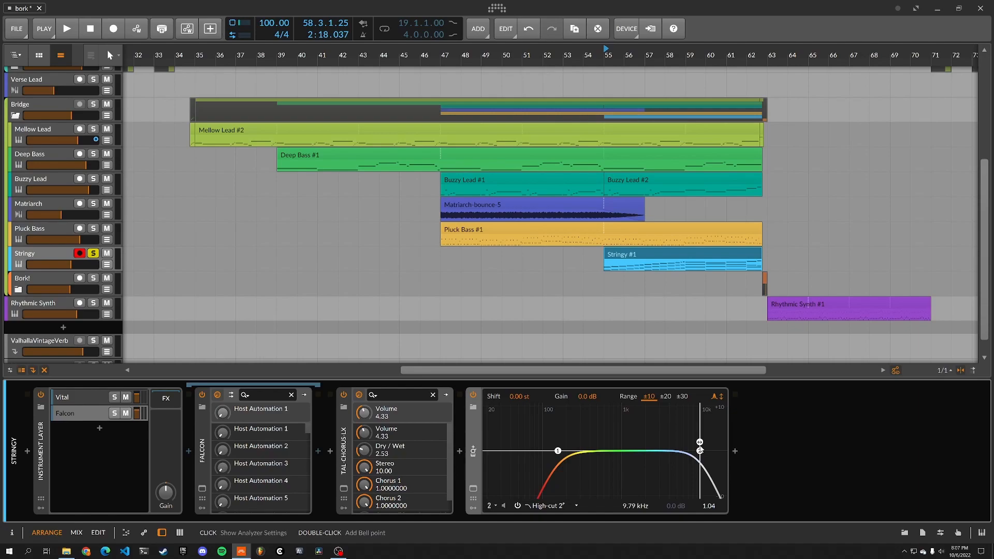
Replay Stringy from bar 55, bypass and re-enable the EQ+ to compare the sound, and stop playback
key(space)
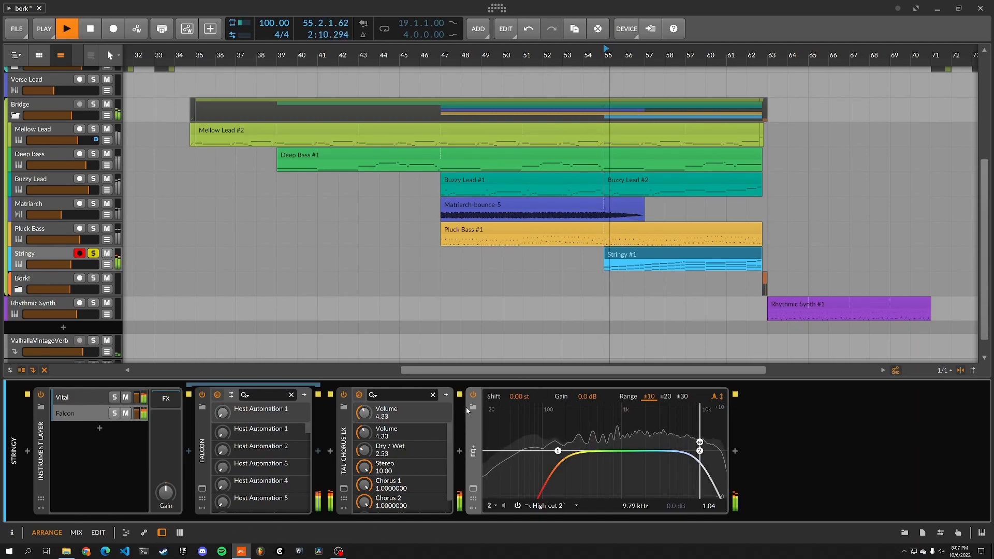
click(473, 395)
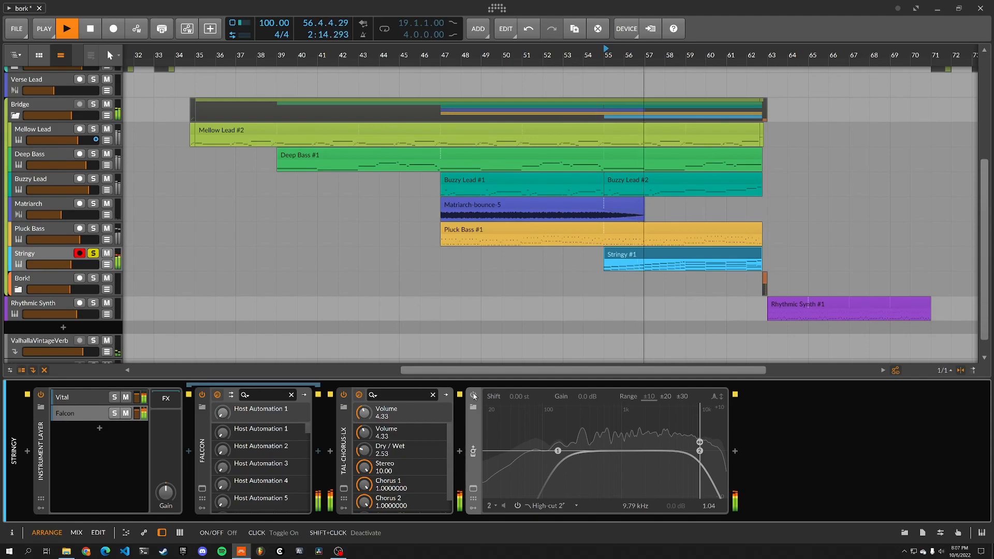
click(474, 396)
key(space)
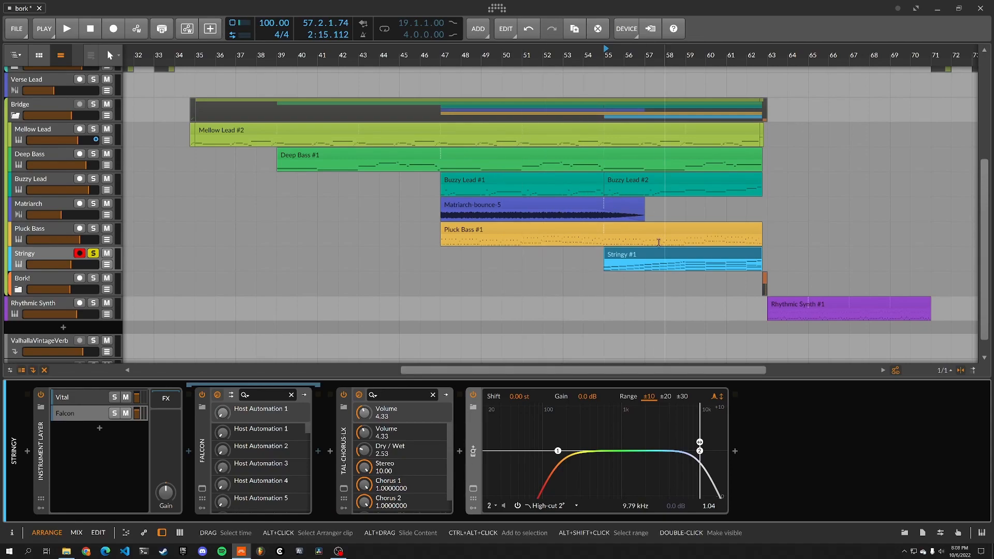
Unsolo the Stringy track and play the full bridge arrangement from bar 55
click(653, 258)
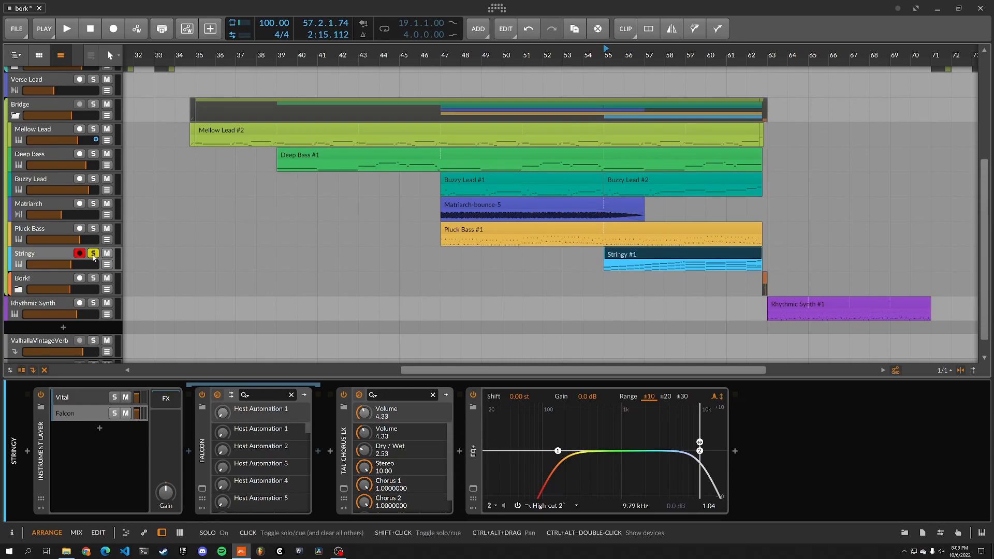
key(space)
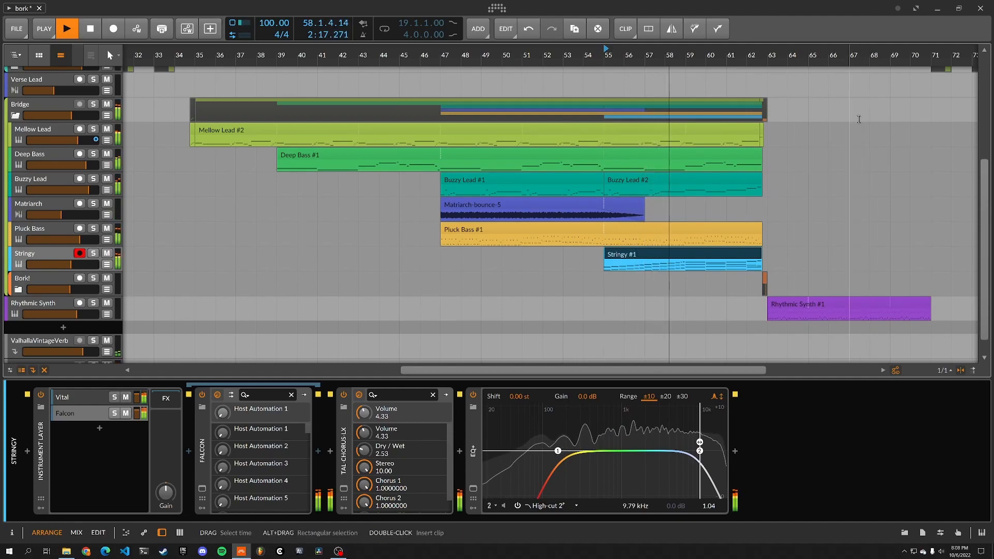
Move the Rhythmic Synth track above the Bridge group, directly below Verse Lead
scroll(858, 119, up, 2)
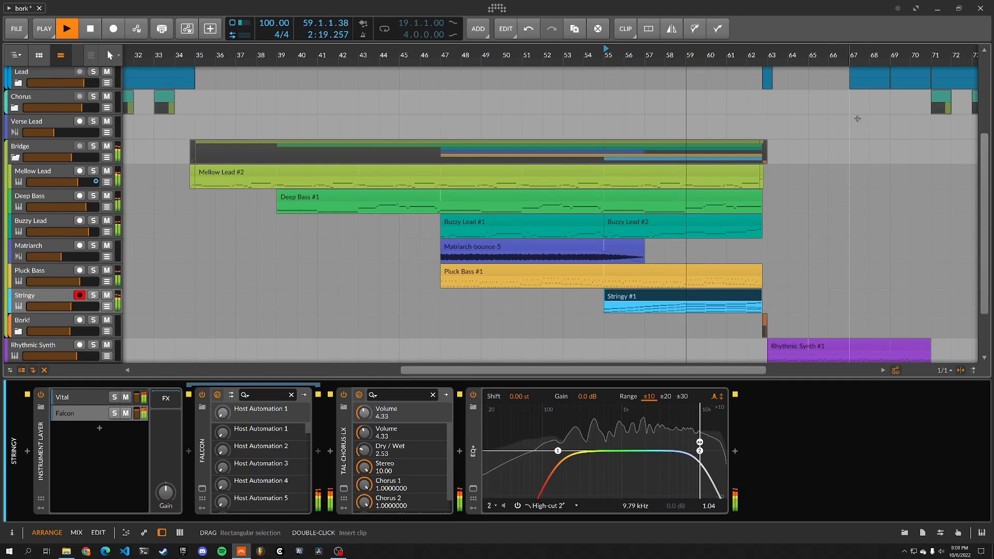
click(50, 347)
drag(49, 346, 51, 136)
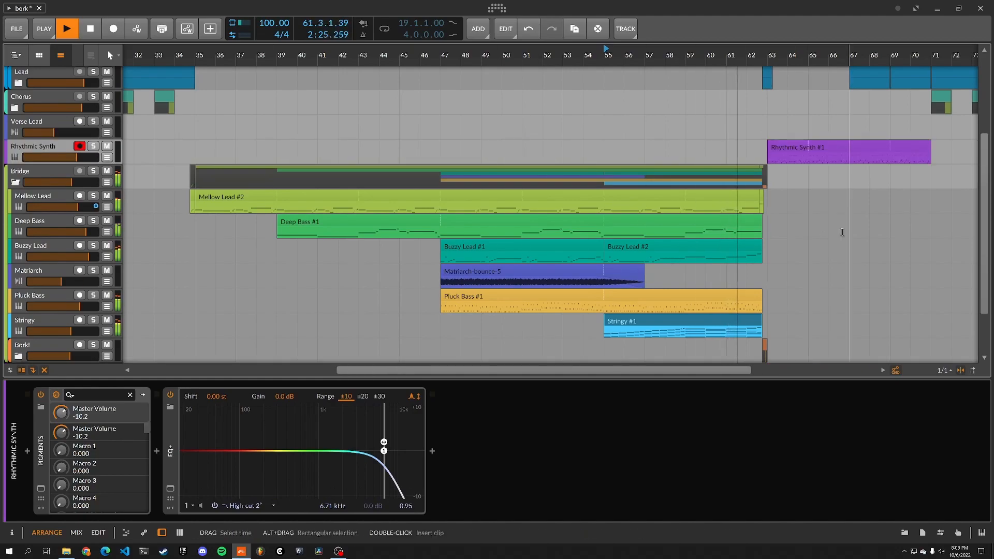
scroll(834, 223, down, 1)
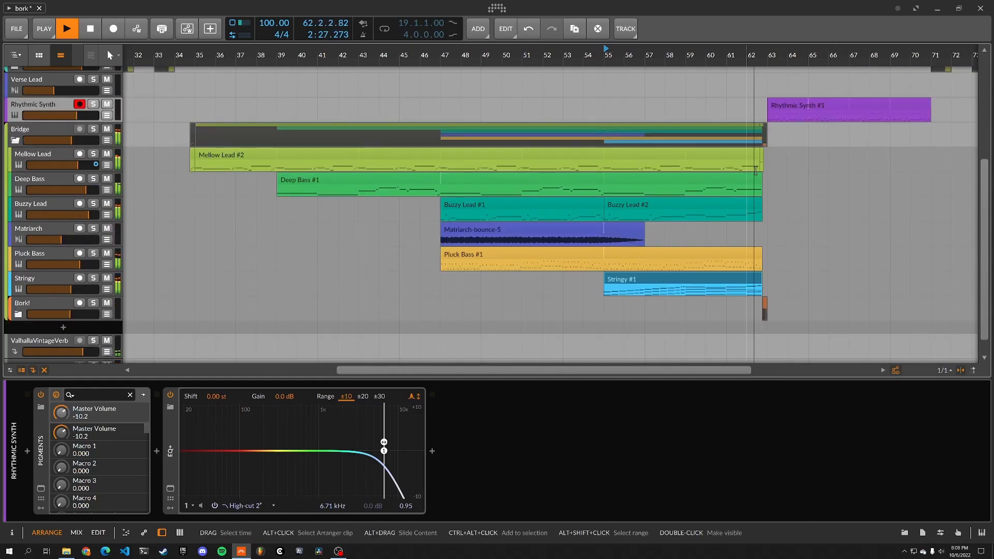
Stop playback, solo the Bork! group and set the play start at its short clip near the end of bar 62
click(92, 28)
scroll(837, 199, up, 1)
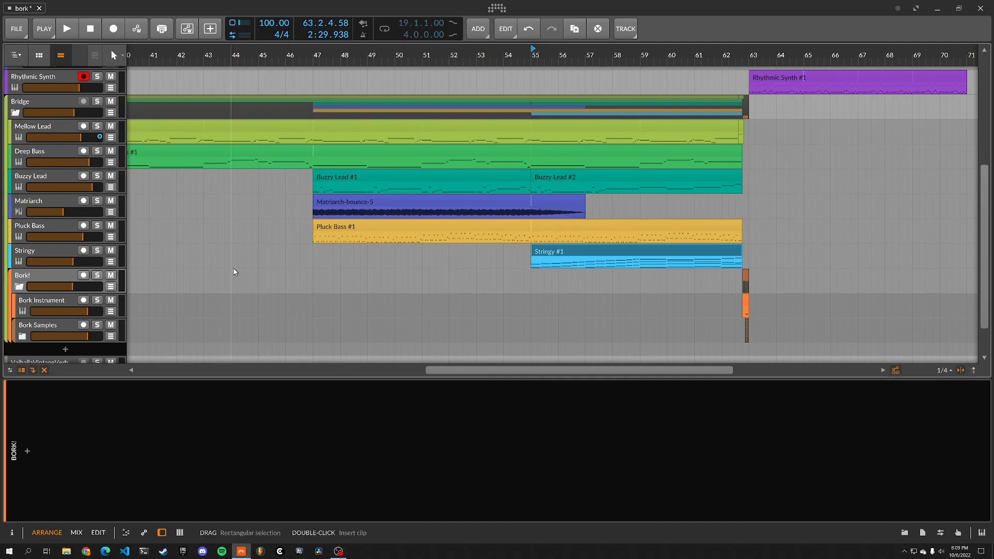
click(98, 275)
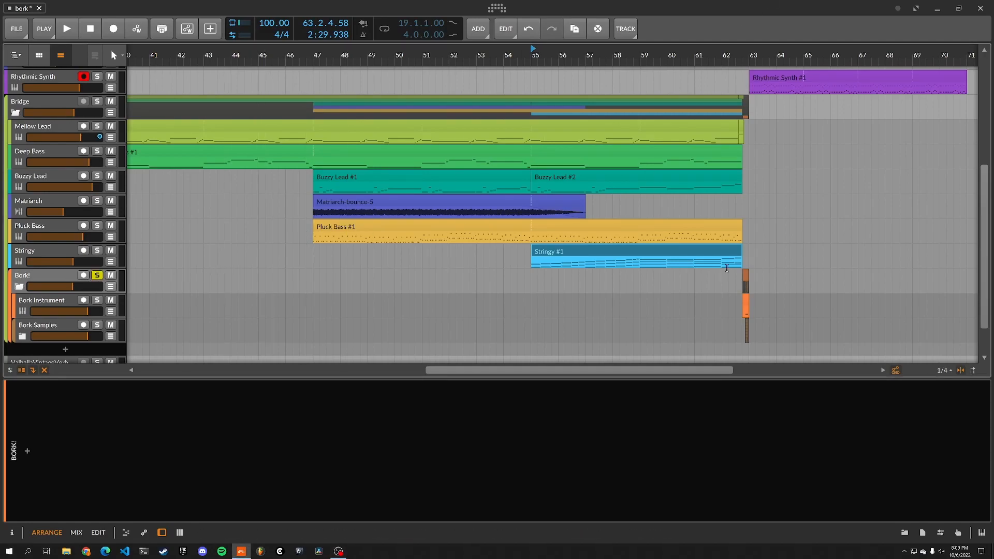
click(746, 280)
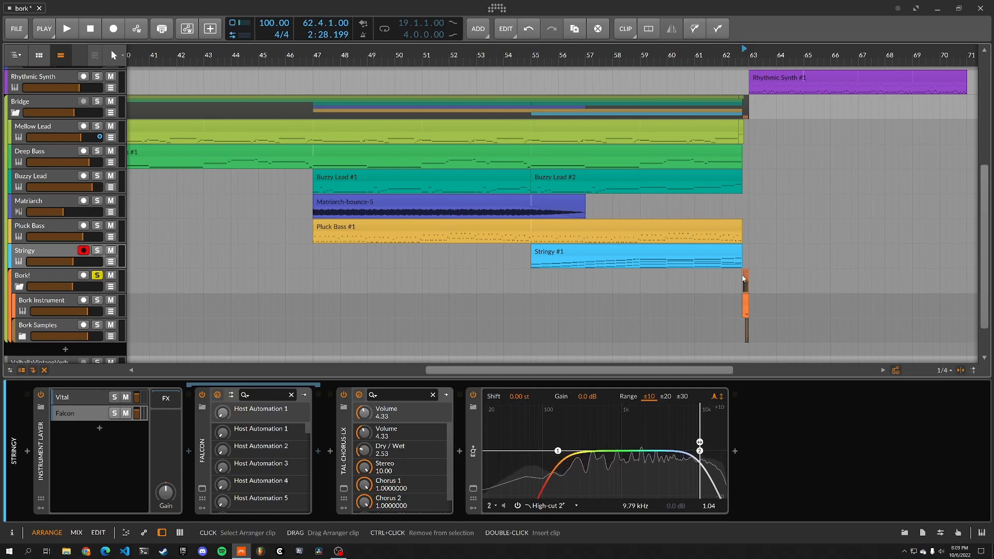
Play the soloed Bork! group's short clip and expand the Bork Samples group to view its sample tracks
key(space)
key(space)
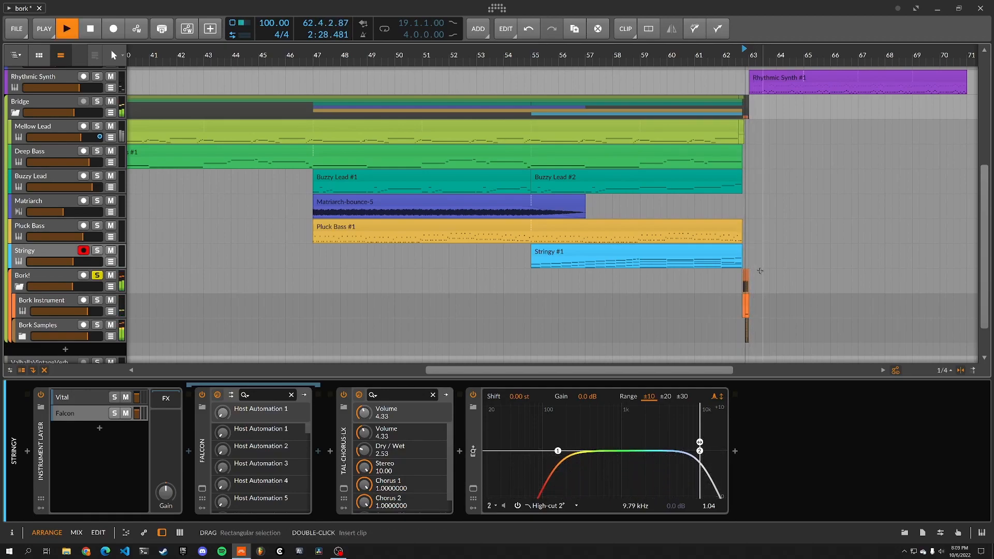
key(space)
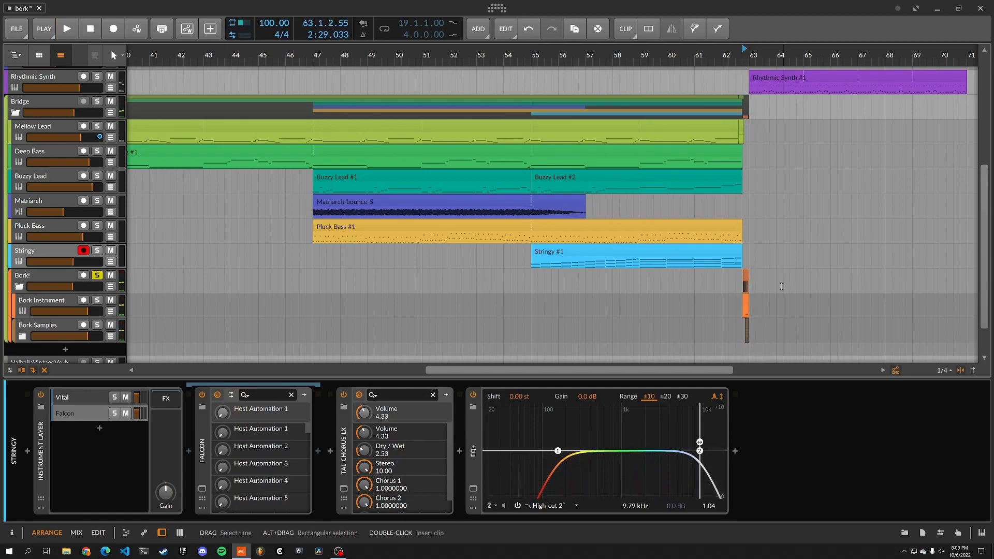
click(21, 337)
scroll(77, 287, down, 4)
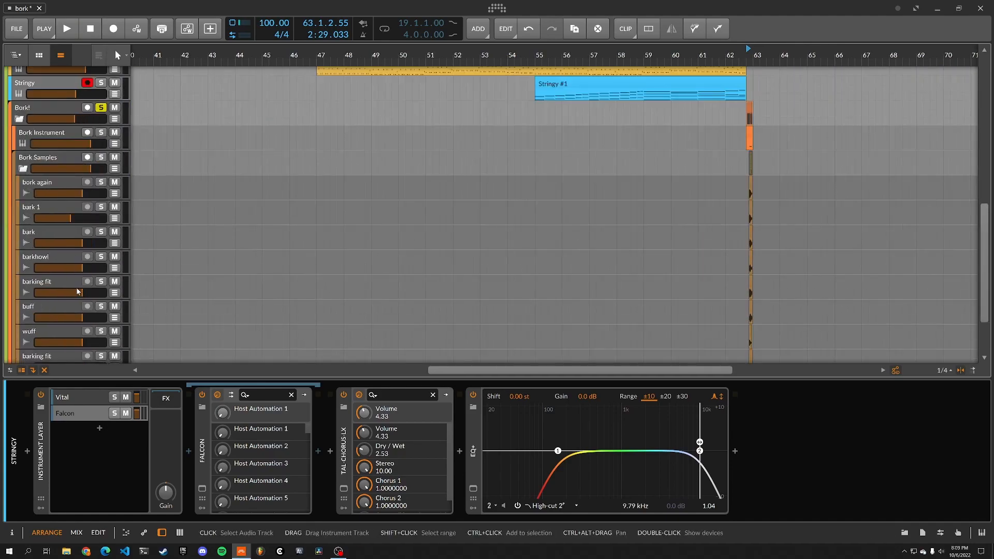
scroll(60, 277, down, 2)
scroll(54, 277, up, 4)
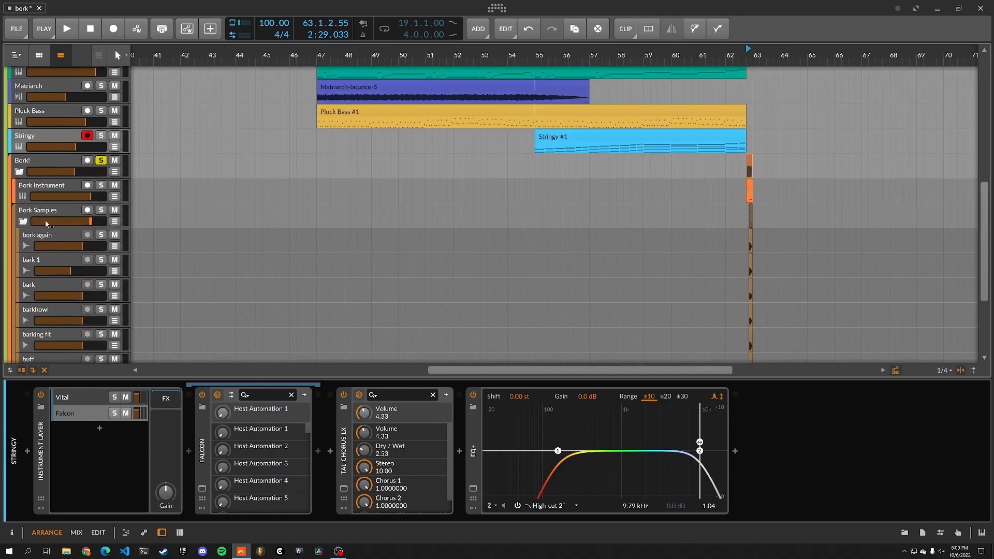
Show the Bork Instrument track's devices, solo the track and play its clip
click(63, 194)
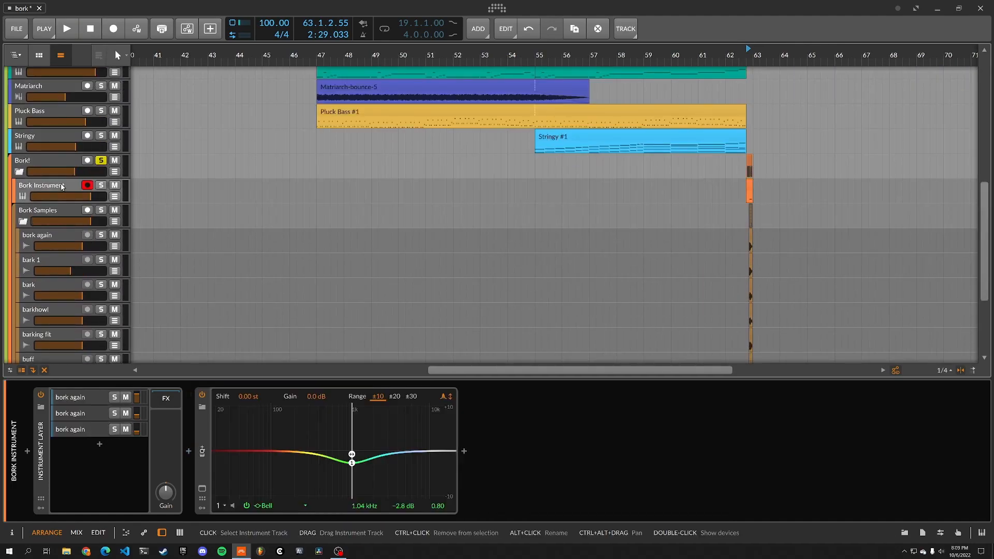
click(102, 187)
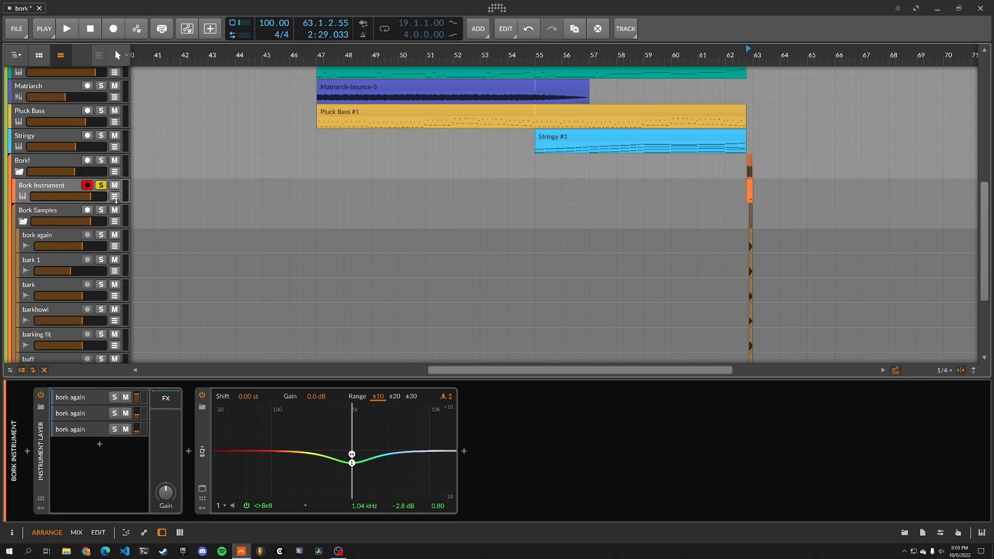
click(750, 188)
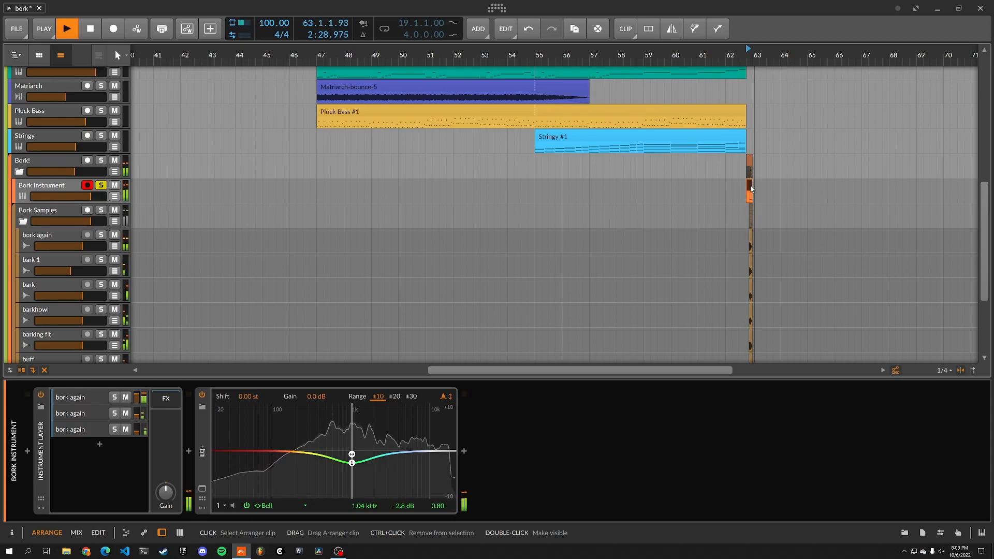
key(space)
Solo the first and second bork again layers in turn, playing the clip for each and showing the second layer's devices
click(114, 398)
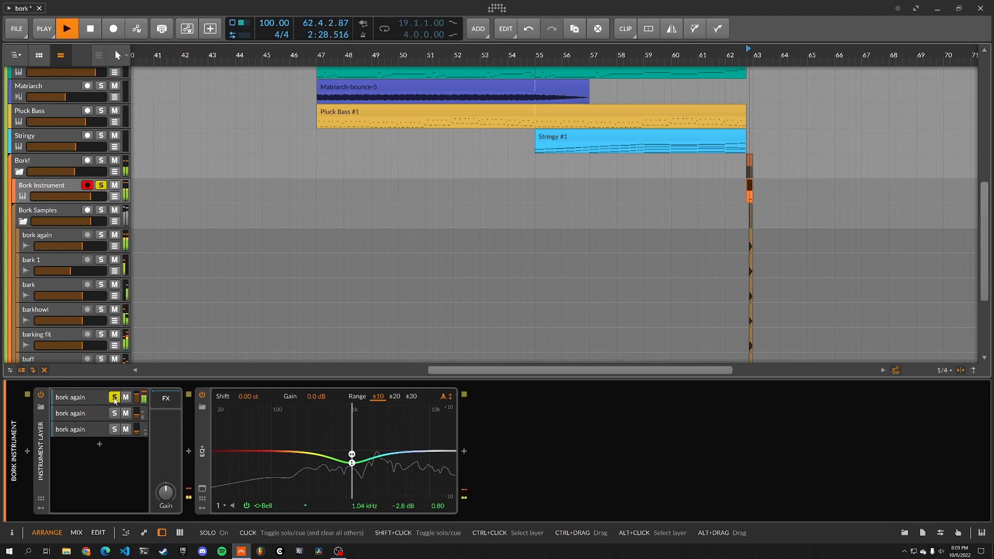
key(space)
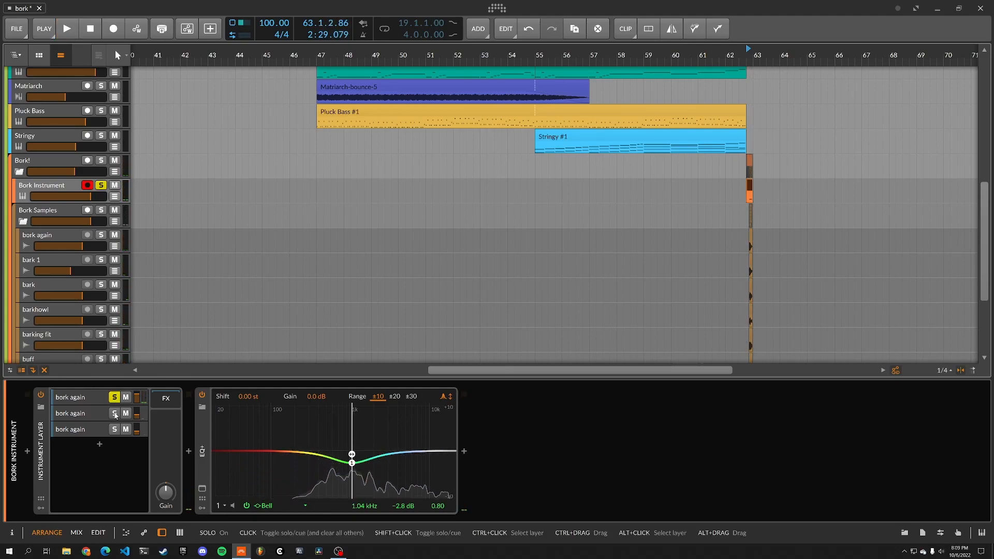
click(114, 413)
click(97, 414)
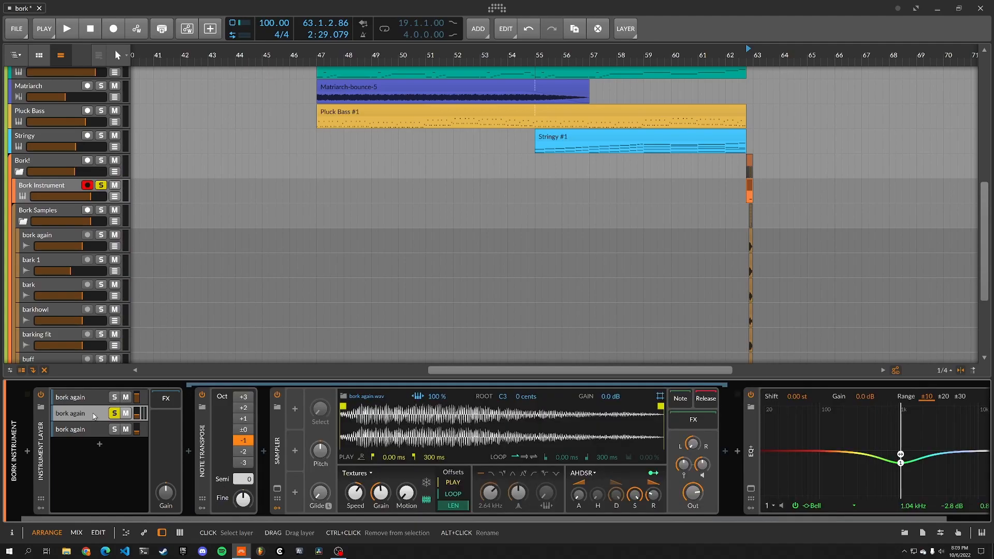
key(space)
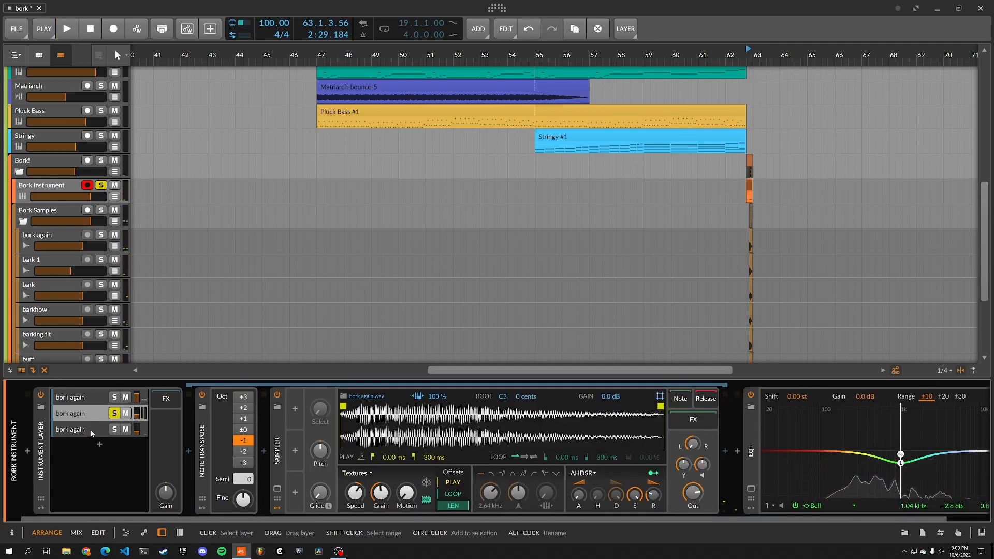
Show the third bork again layer's devices, solo that layer and play the clip
click(92, 429)
click(115, 429)
key(space)
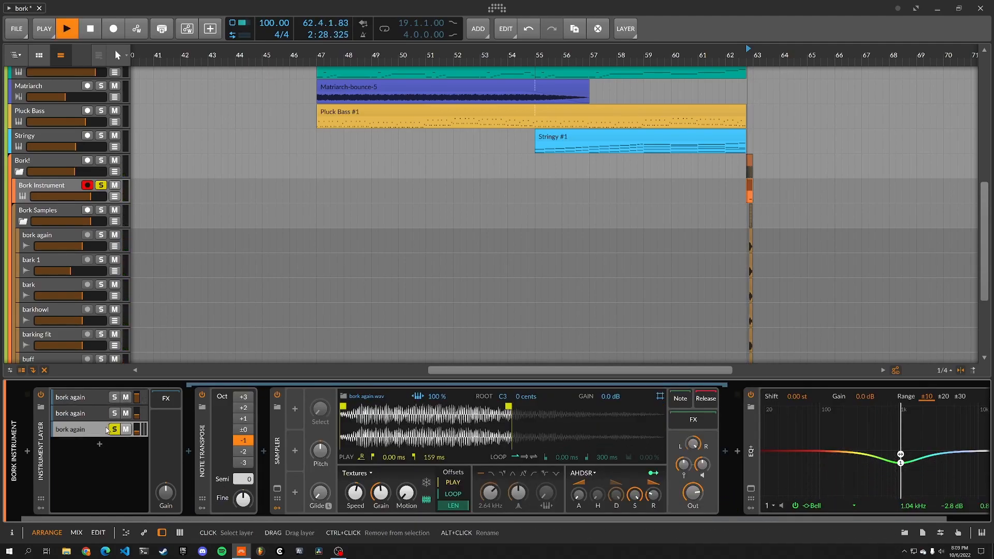
Return to the second bork again layer, solo it again and replay the clip
click(99, 417)
key(space)
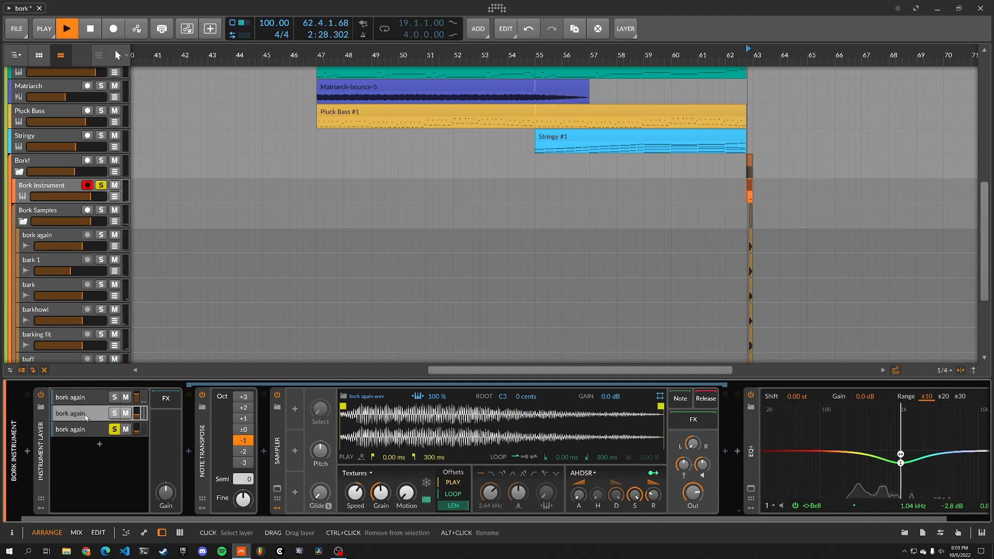
key(space)
click(114, 413)
key(space)
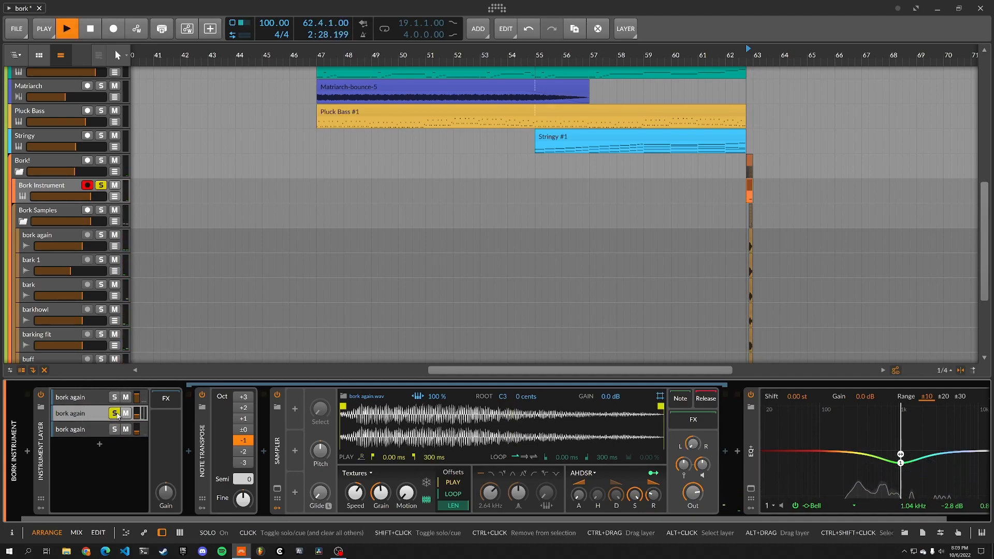
key(space)
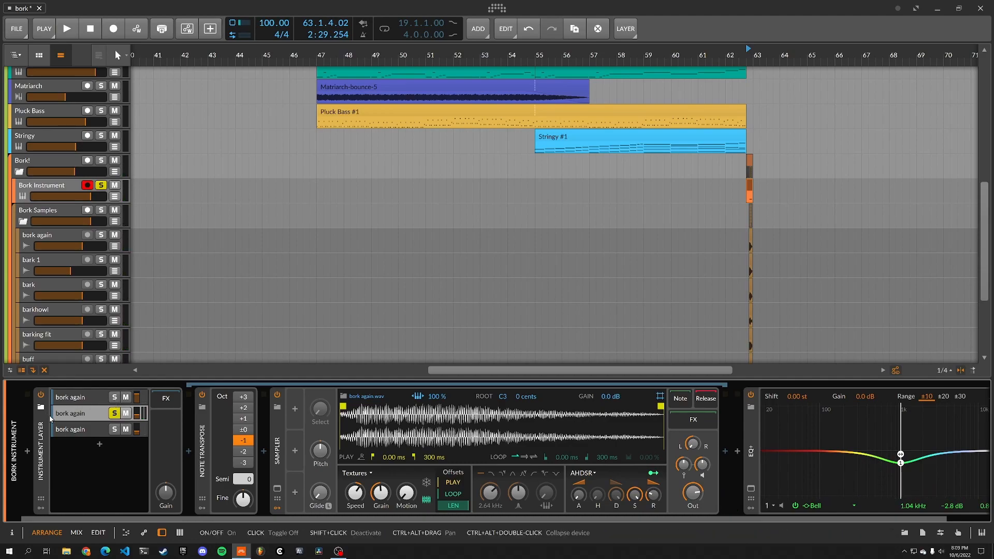
Compare the Sampler settings of the second and third bork again layers, and play the clip with each soloed
click(73, 433)
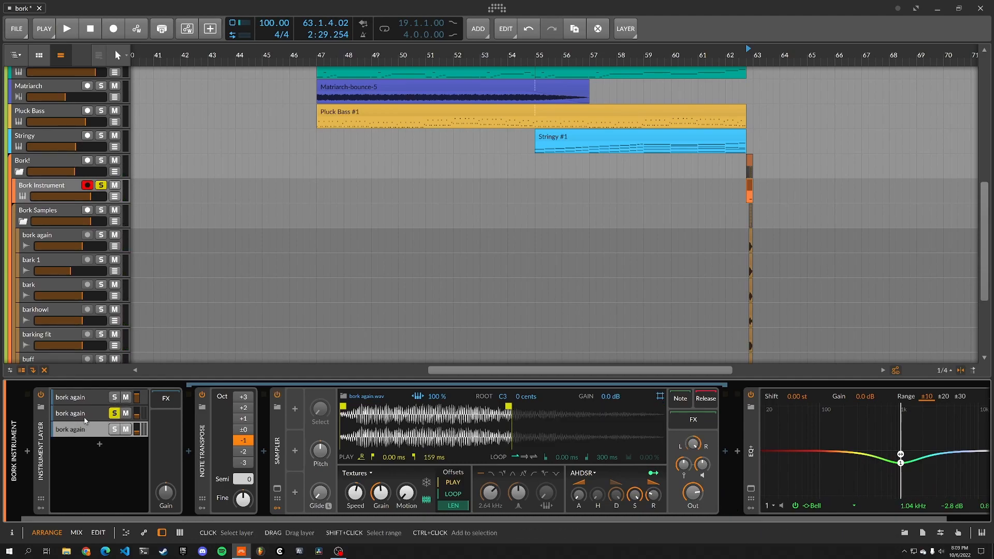
click(86, 419)
key(space)
key(space)
click(114, 430)
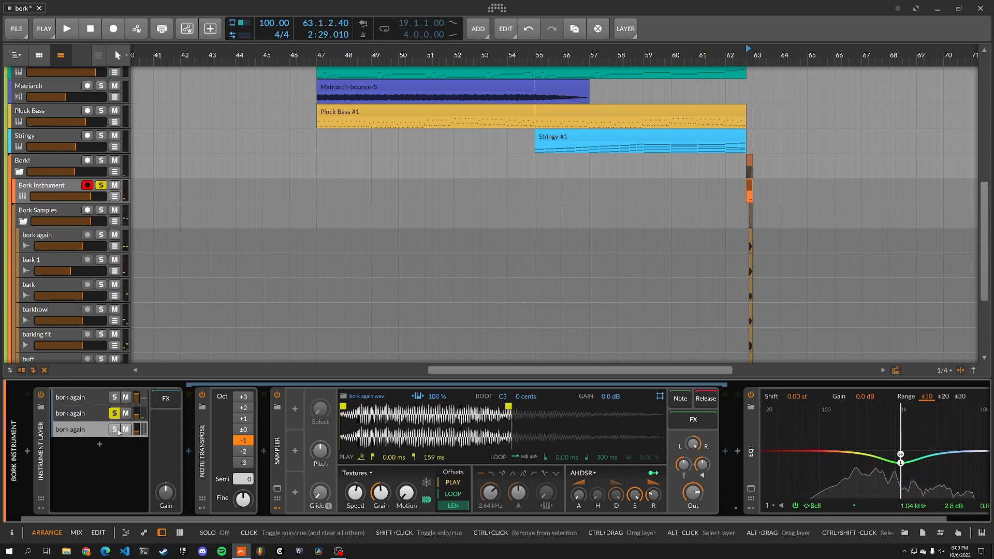
key(space)
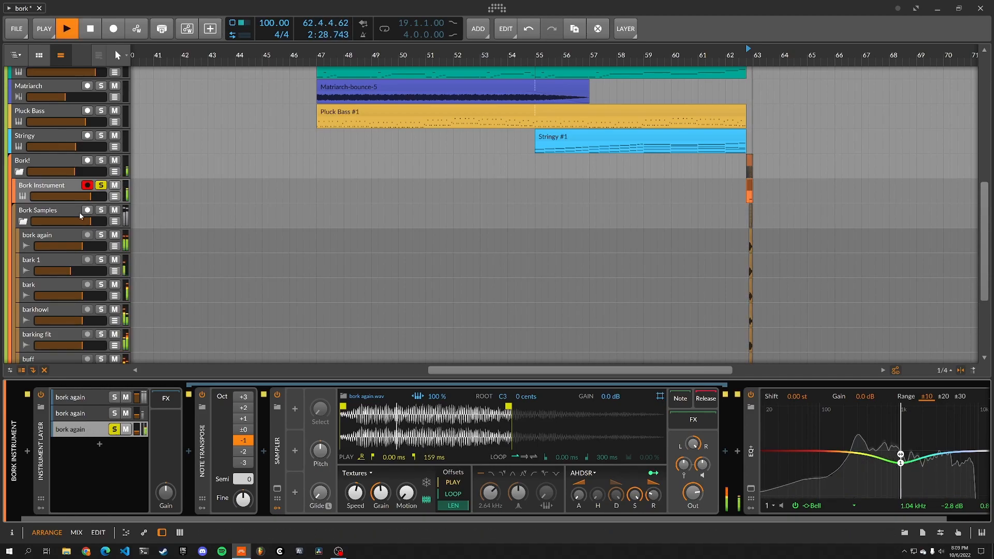
key(space)
Unsolo the third bork again layer and play the Bork Instrument with all layers together
click(116, 431)
key(space)
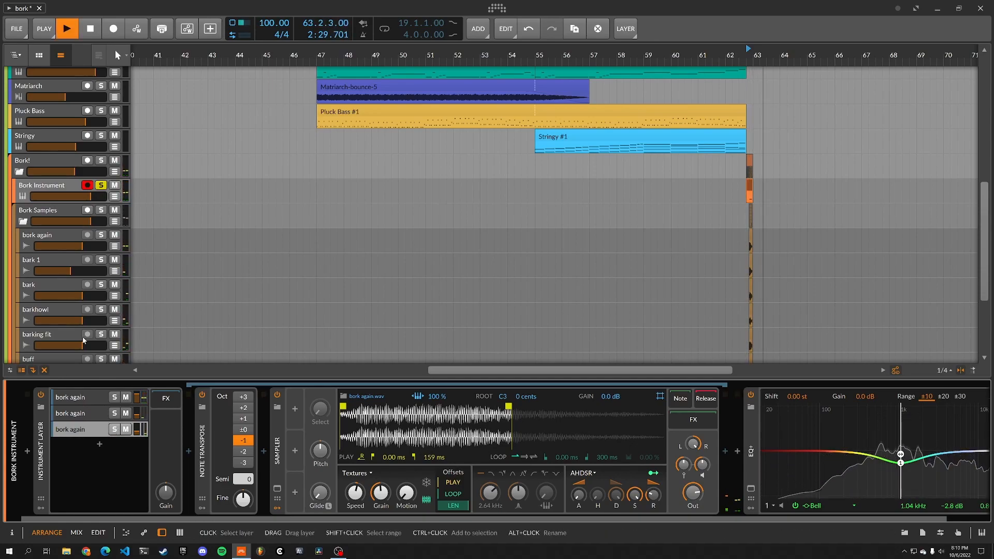
key(space)
Show the Bork Samples group's EQ+, solo the group and play it
click(54, 210)
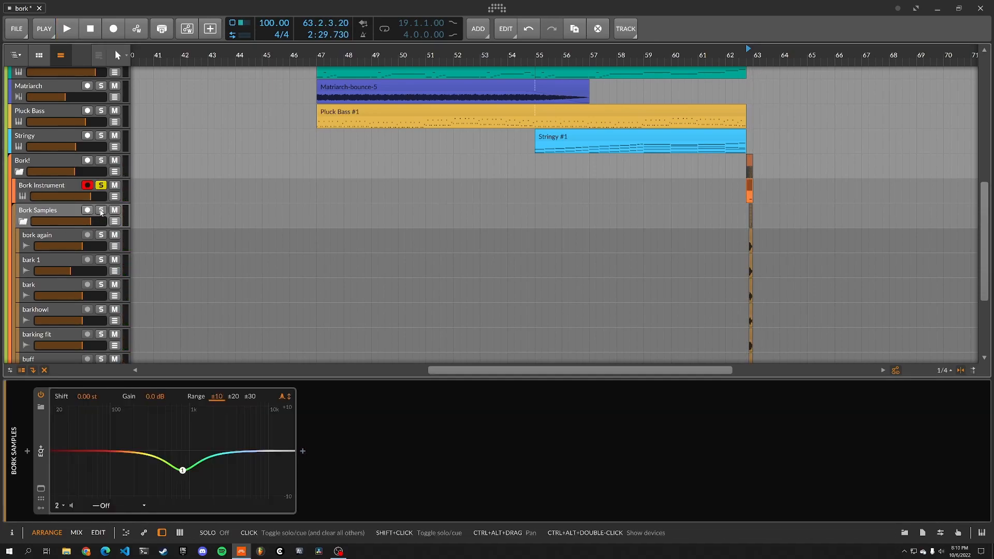
click(101, 210)
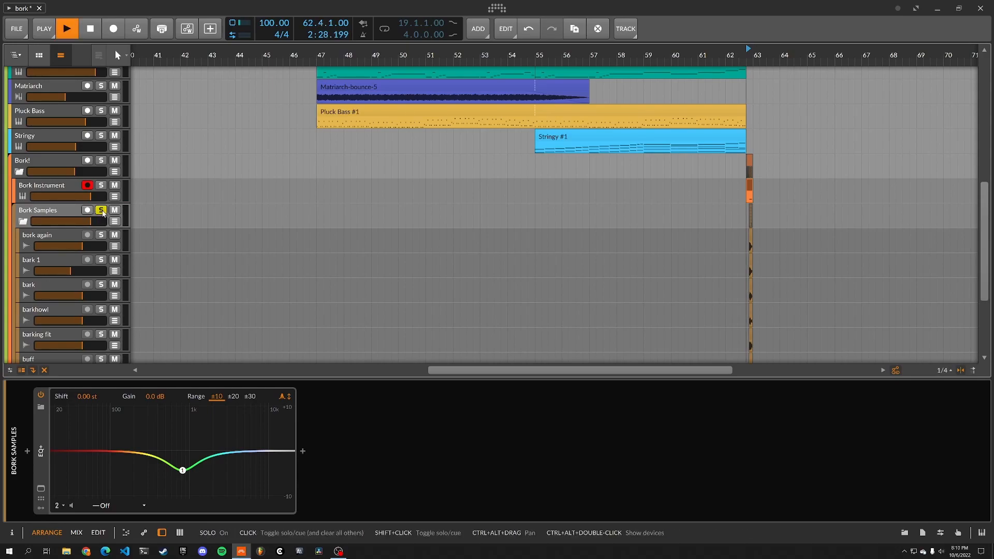
key(space)
Solo the bork again sample track, set the play start at its clip near the end of bar 62 and play it
scroll(73, 196, down, 2)
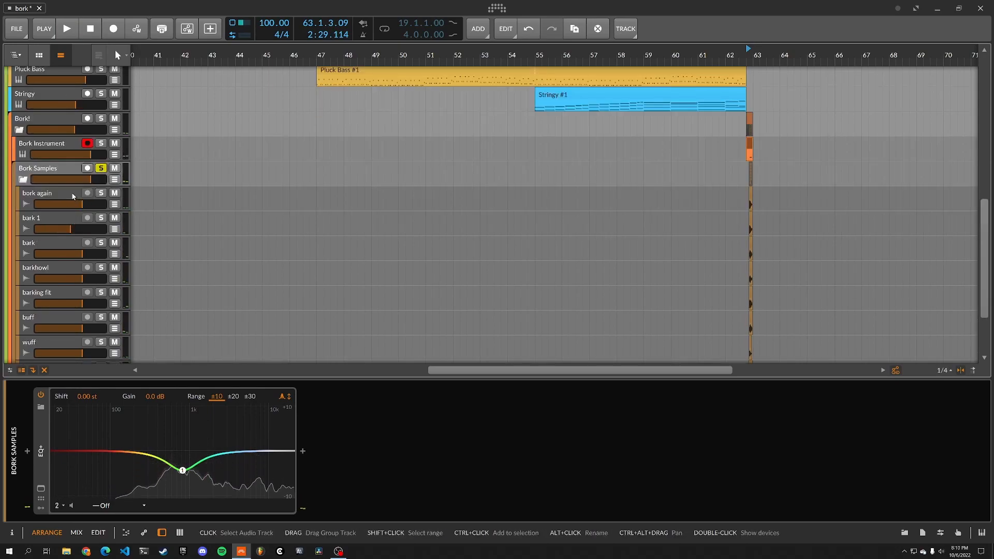
scroll(76, 193, down, 2)
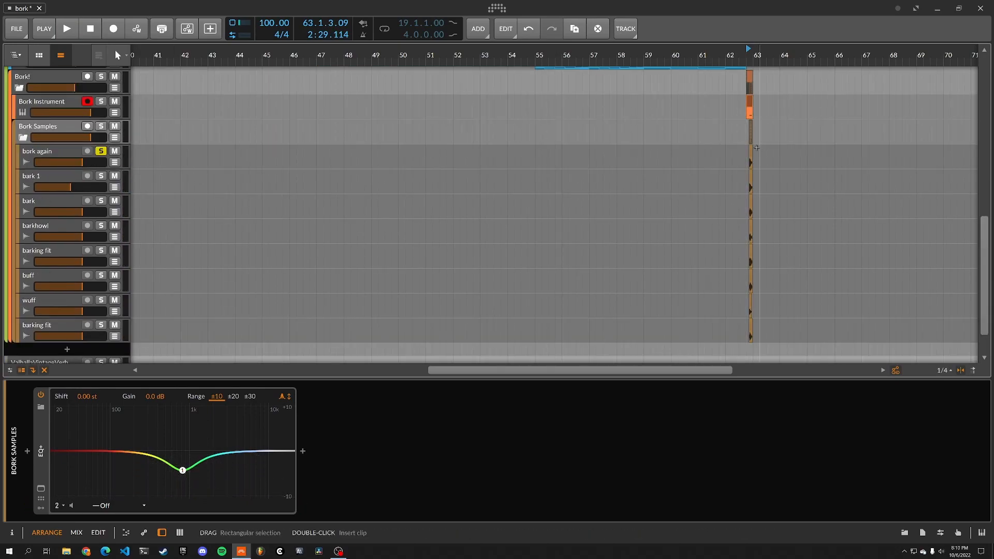
click(739, 152)
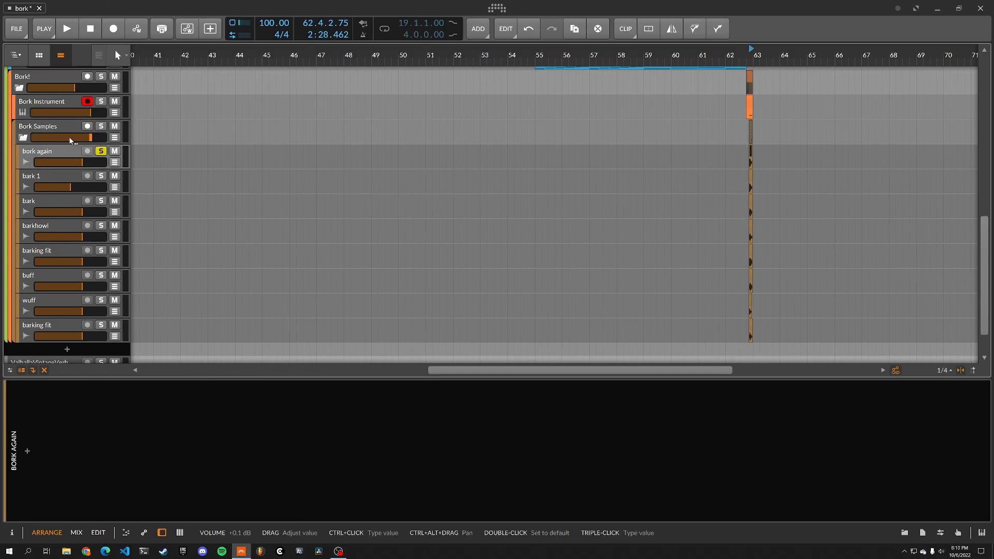
click(70, 150)
key(space)
key(space)
Solo and play the bark 1, bark and barkhowl sample tracks one after another
click(101, 177)
key(space)
key(space)
click(102, 200)
key(space)
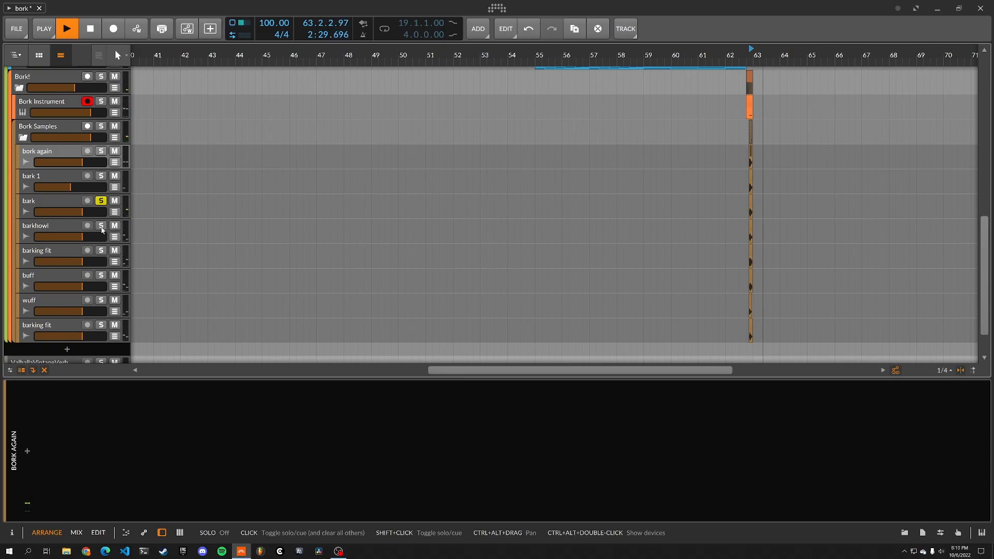
key(space)
key(space)
Solo and play the first barking fit, buff, wuff and last barking fit sample tracks in turn
click(101, 251)
key(space)
key(space)
click(101, 275)
key(space)
key(space)
click(101, 299)
key(space)
key(space)
key(space)
key(space)
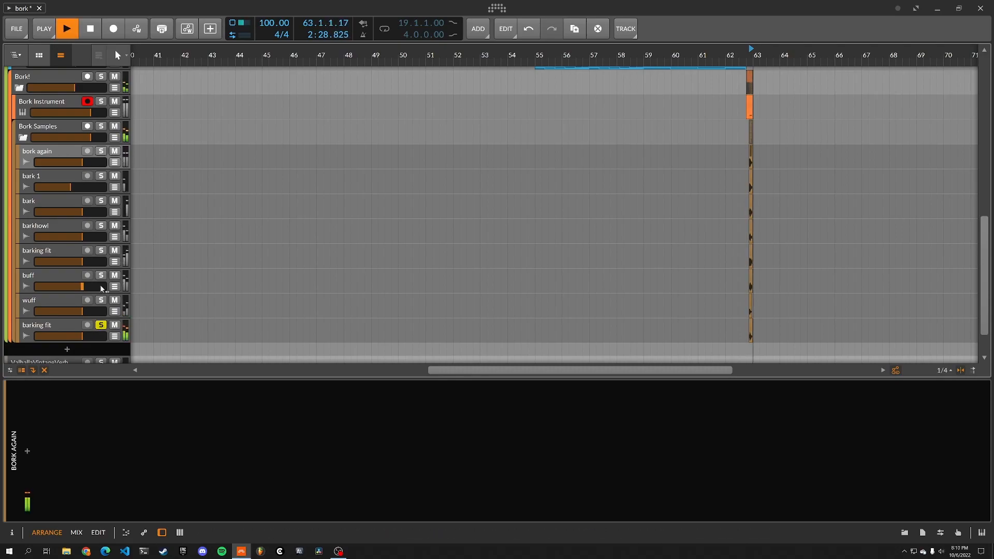
Solo the whole Bork Samples group and play all of its samples together from their clips
scroll(88, 161, up, 2)
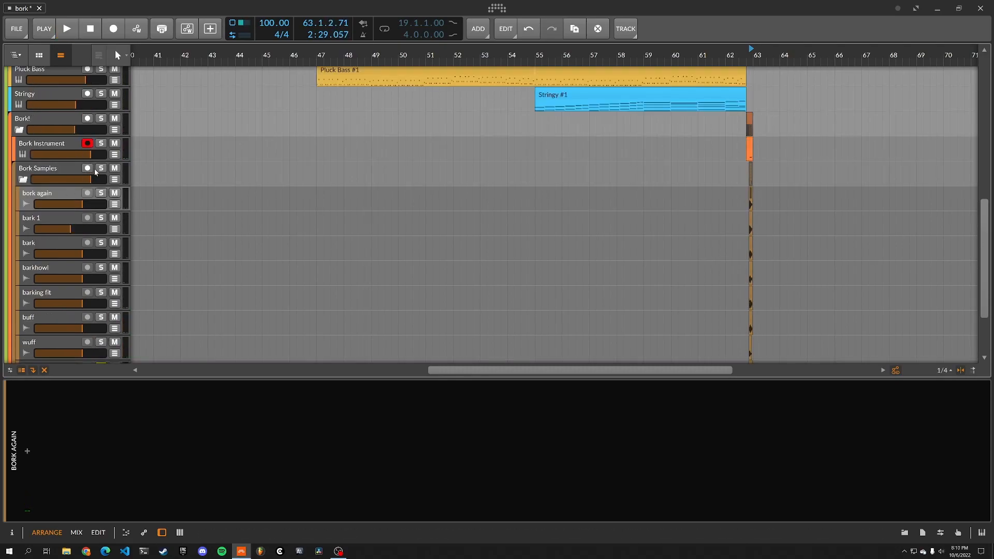
click(750, 189)
key(space)
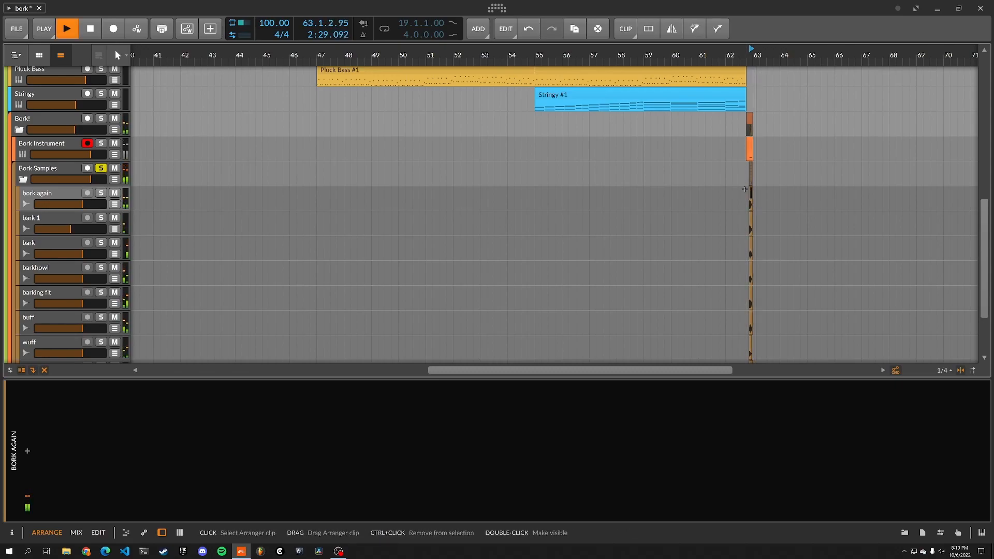
key(space)
Collapse the Bork Samples group, solo the Bork! group and play it from the start of its clip
click(25, 181)
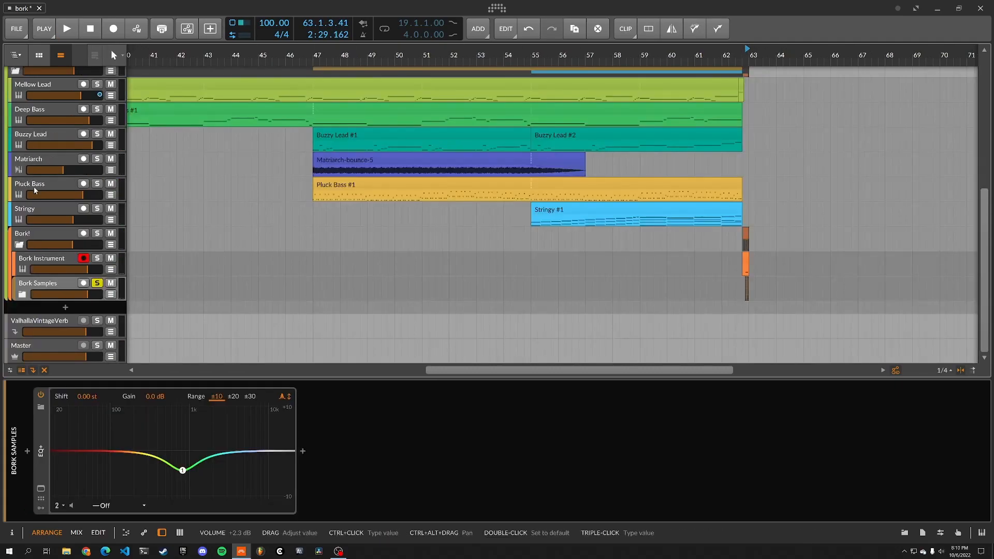
click(97, 233)
click(747, 234)
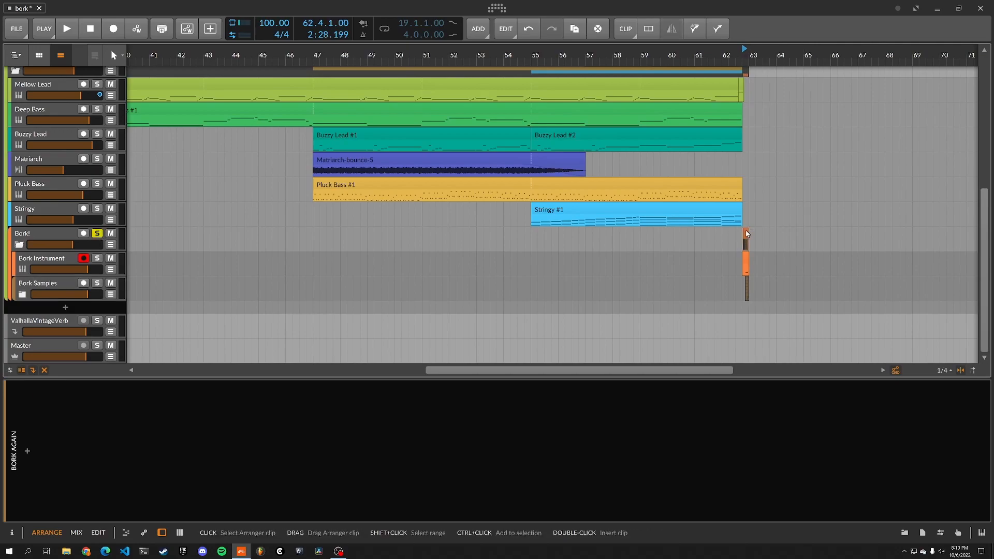
key(space)
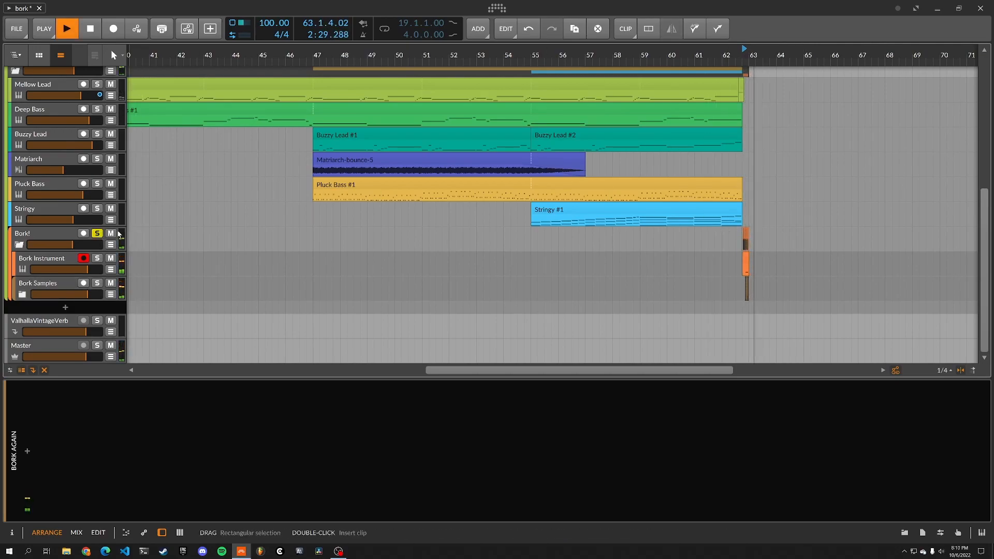
key(space)
Unsolo the Bork! group, play the full arrangement from bar 62 and show the section that follows from bar 63
click(97, 233)
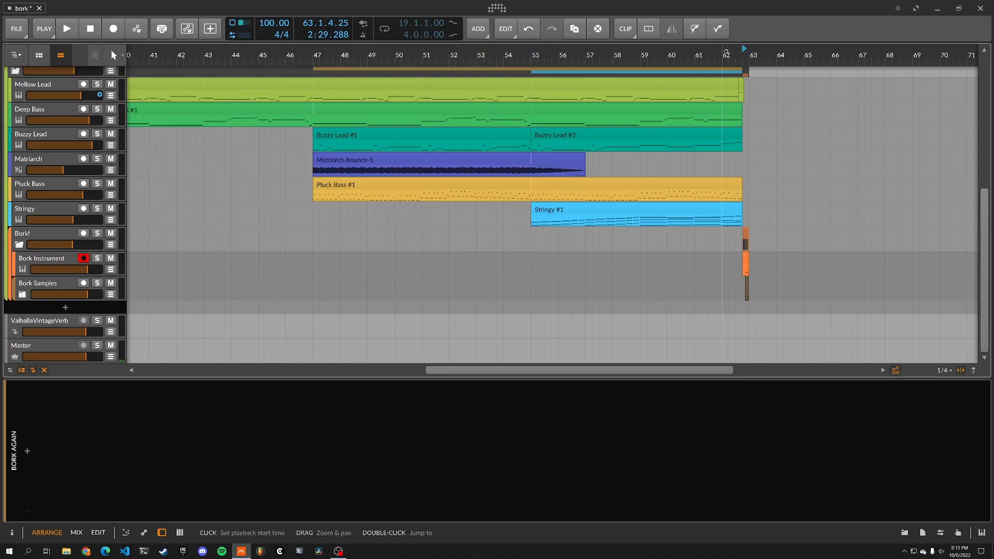
key(space)
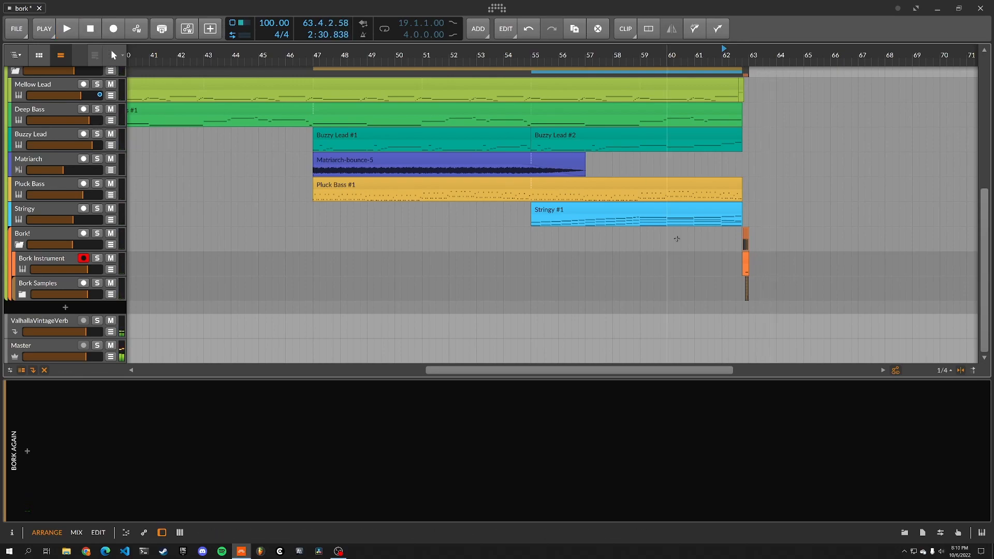
scroll(668, 247, up, 10)
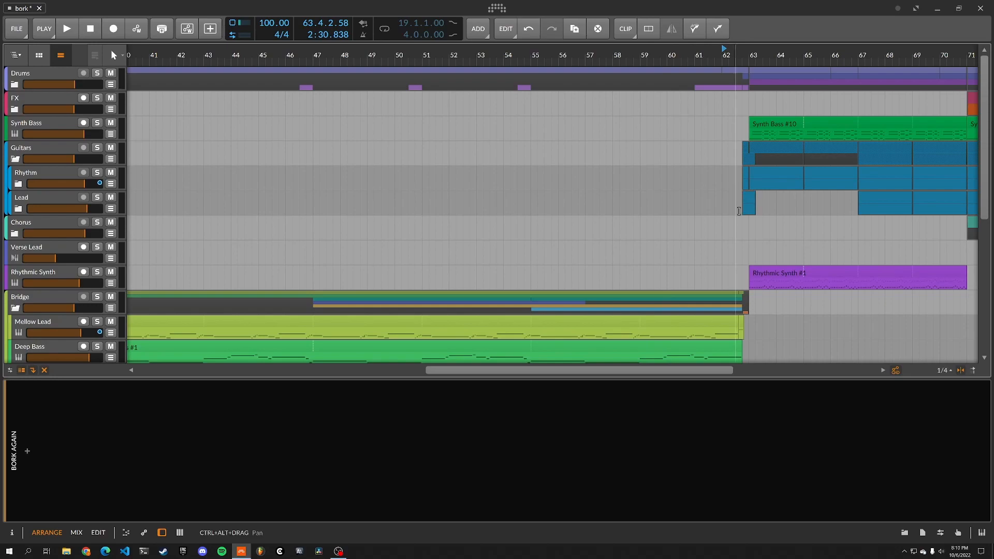
drag(791, 211, 468, 227)
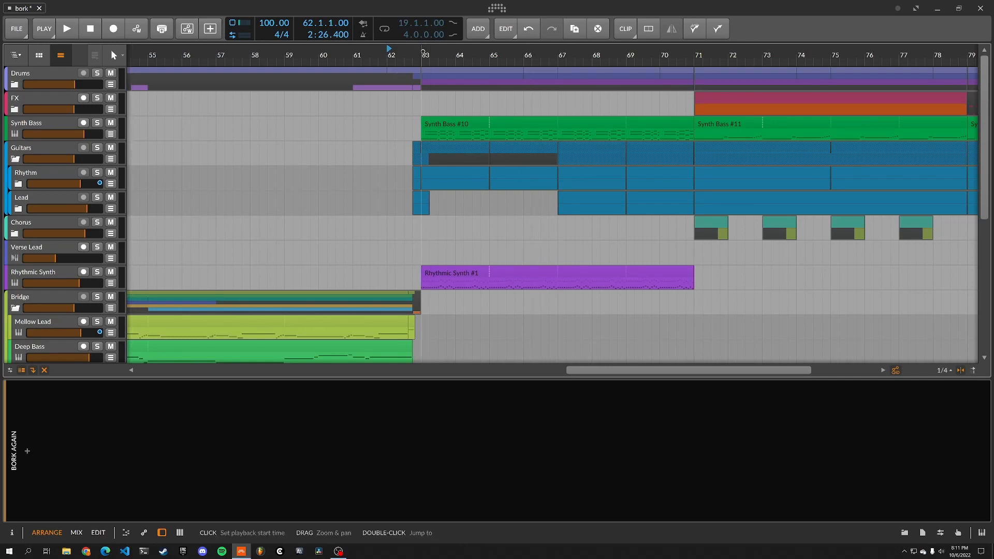
Play the full arrangement from just before bar 63 up to bar 71
key(space)
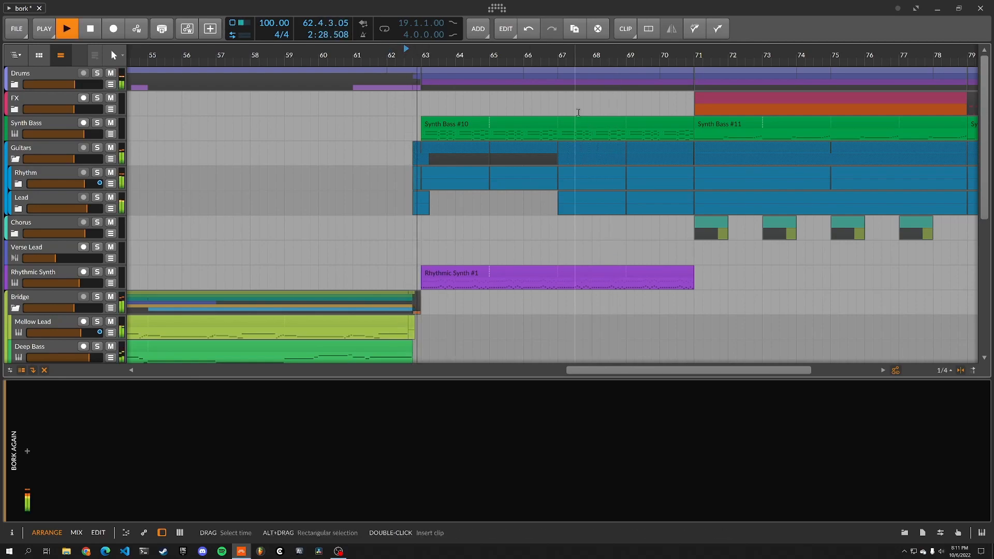
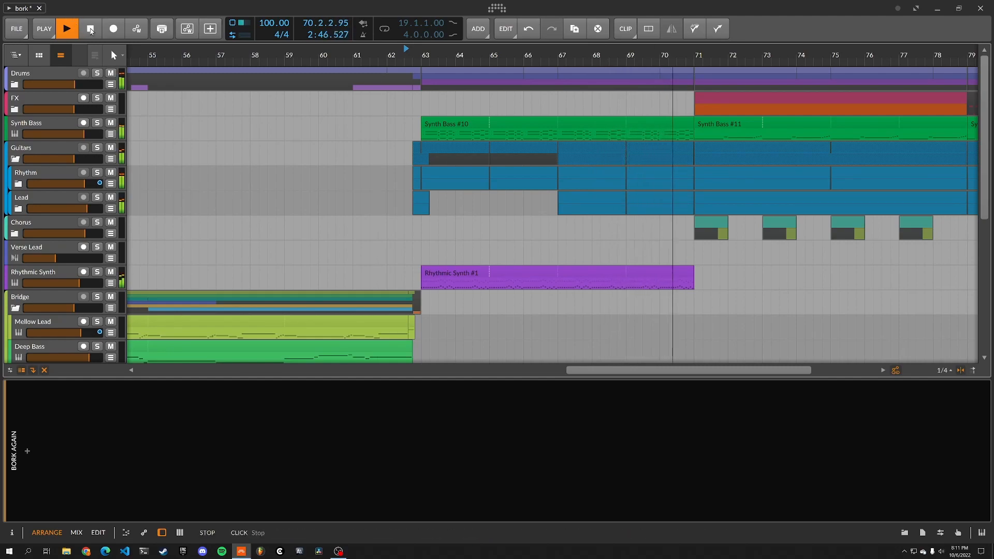
click(90, 30)
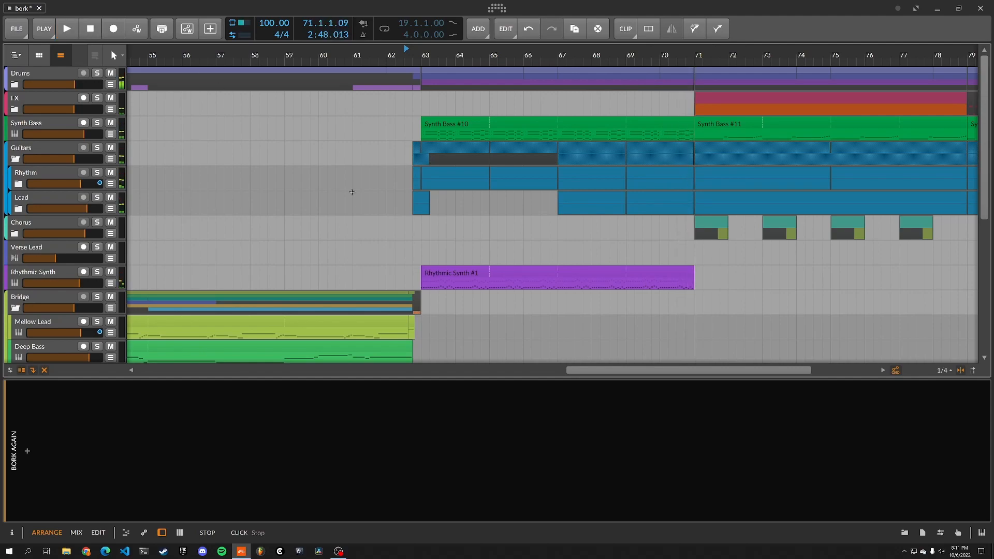
Open the Rhythmic Synth #1 clip in an enlarged note editor, solo its track and play it from bar 63
double_click(432, 272)
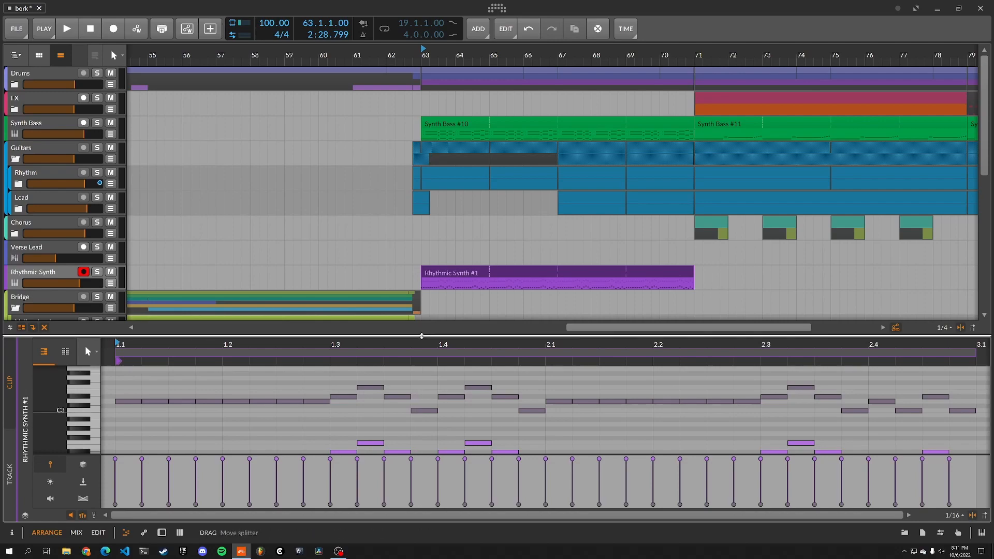
drag(424, 333, 424, 299)
click(98, 272)
key(space)
scroll(361, 416, up, 3)
scroll(361, 417, down, 3)
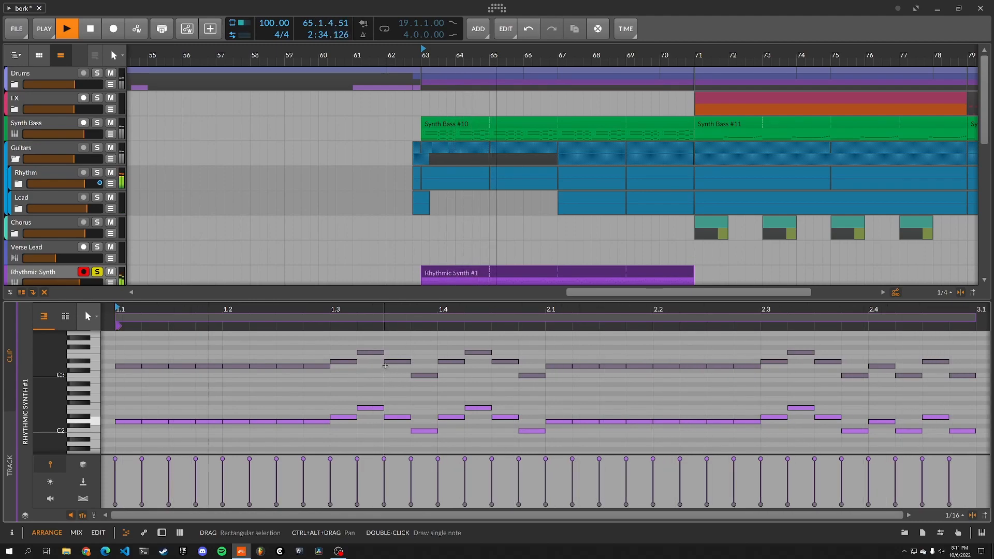
key(space)
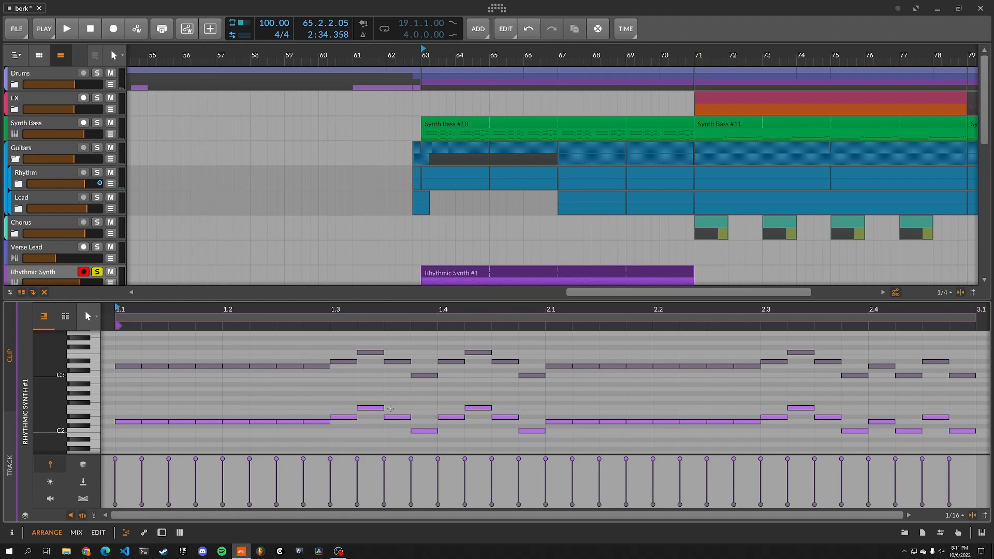
Open the Pigments plug-in window of the Rhythmic Synth track and move it clear of the device controls
scroll(249, 212, down, 1)
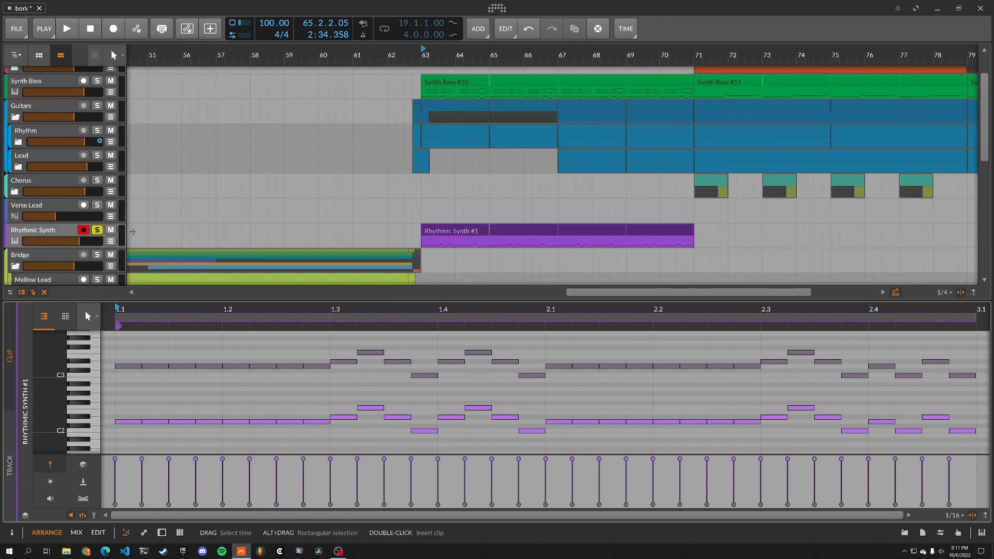
click(47, 230)
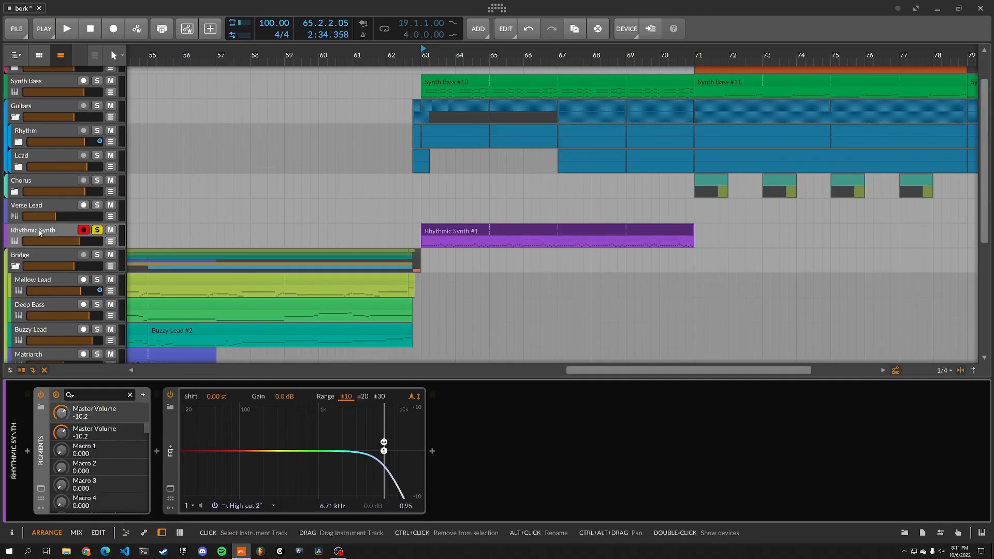
click(41, 489)
drag(358, 66, 512, 50)
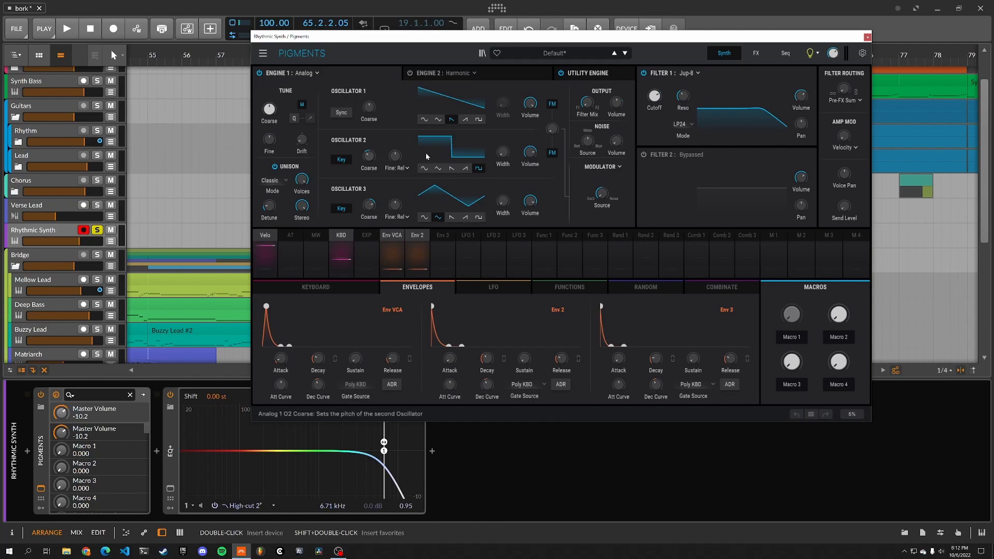
Play the soloed Rhythmic Synth while bypassing and re-enabling Pigments' Stereo Pan, Phaser and Distortion effects in turn
key(space)
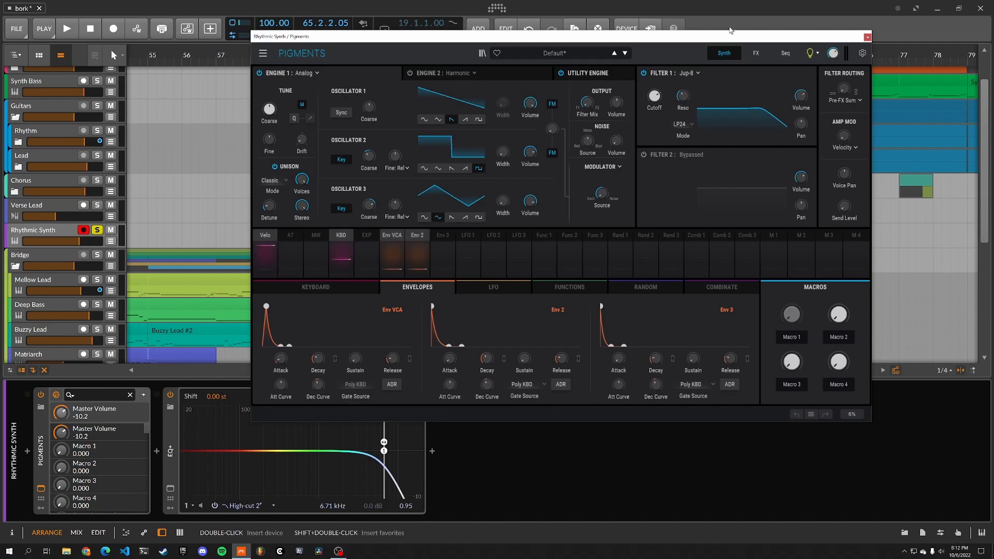
click(756, 53)
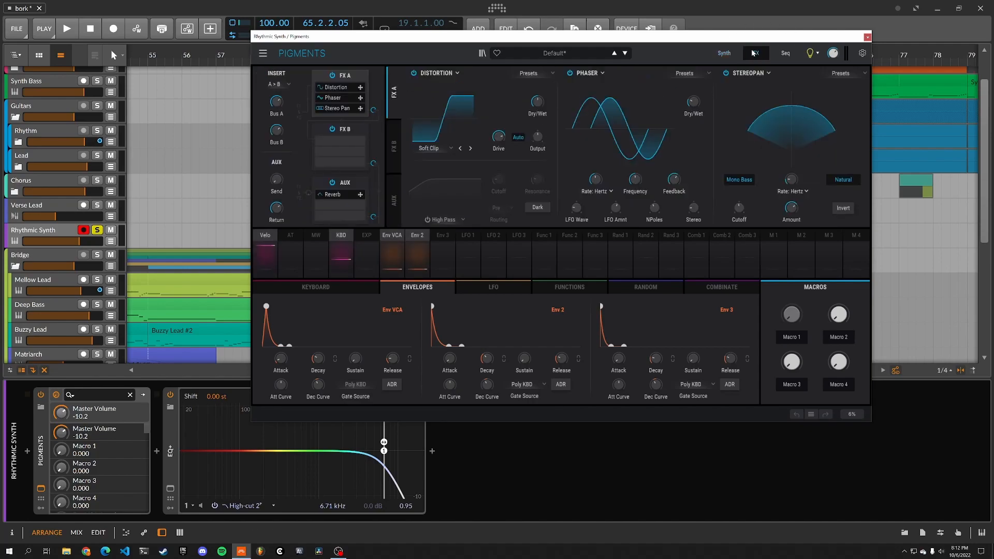
click(726, 73)
click(726, 73)
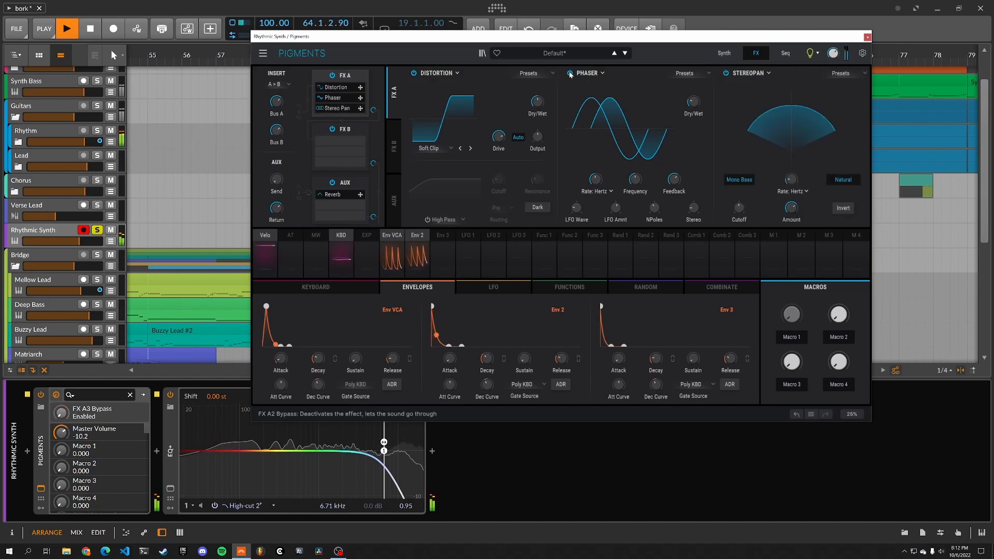
click(569, 73)
click(569, 73)
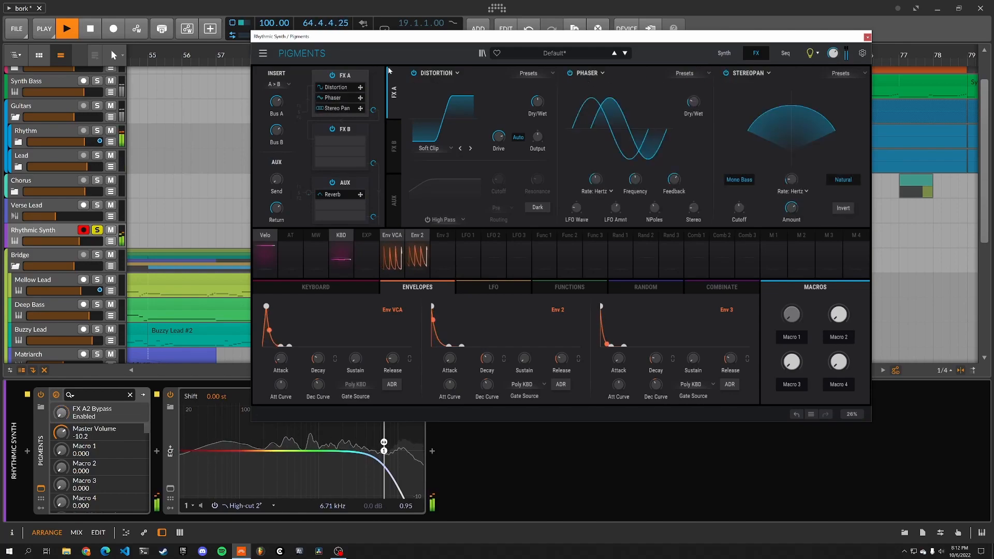
click(413, 73)
click(414, 73)
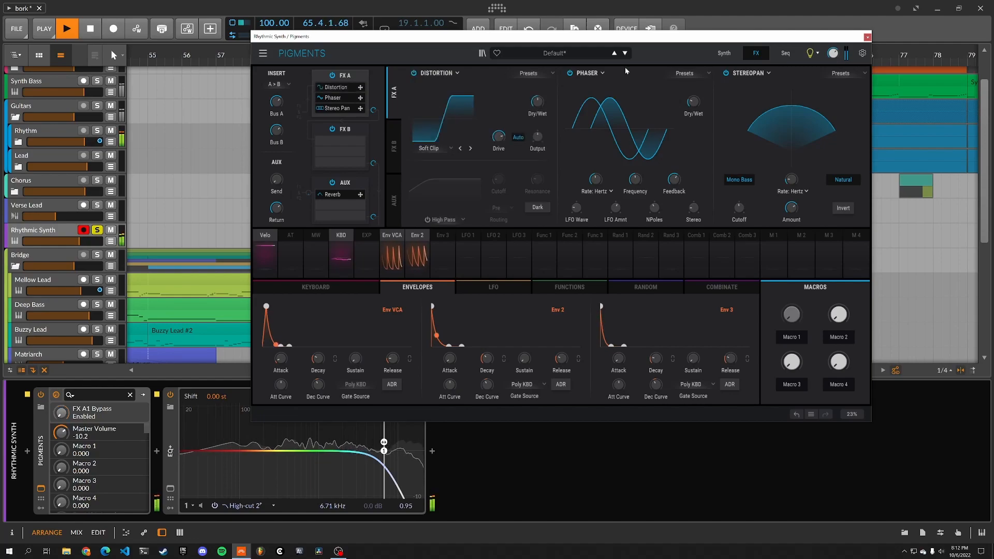
key(space)
Show Pigments' synth page with the velocity modulation routing for Engine 1 volume, and close the plug-in window
click(724, 53)
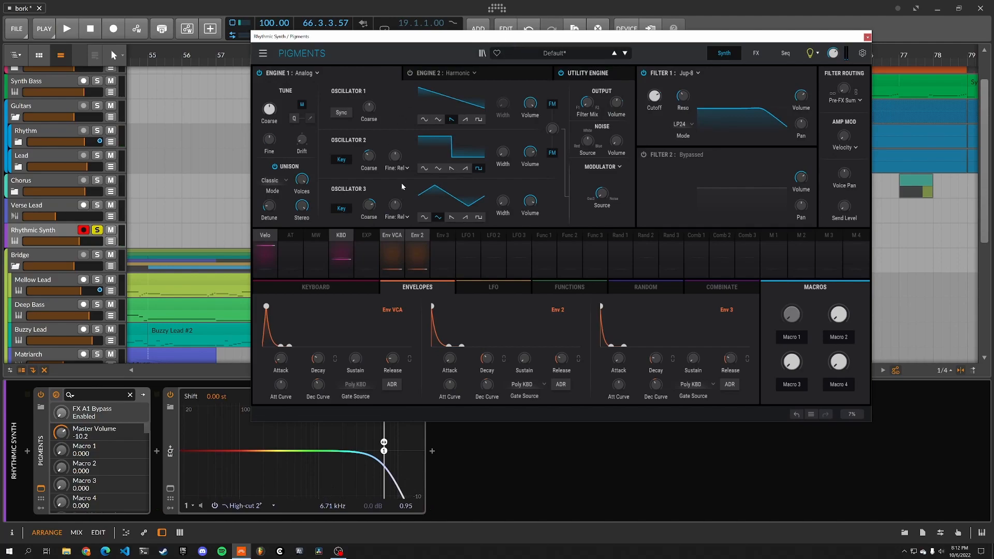
click(265, 236)
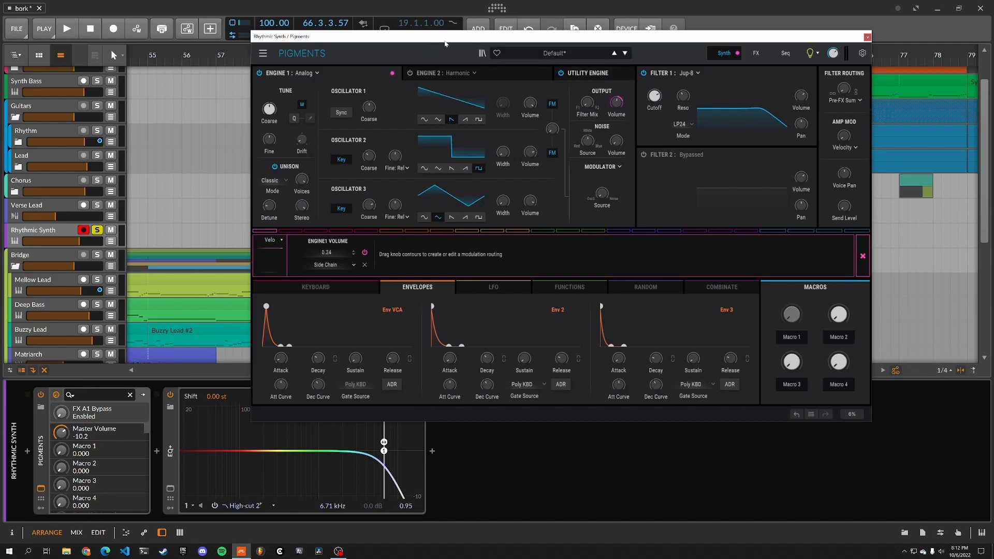
click(868, 38)
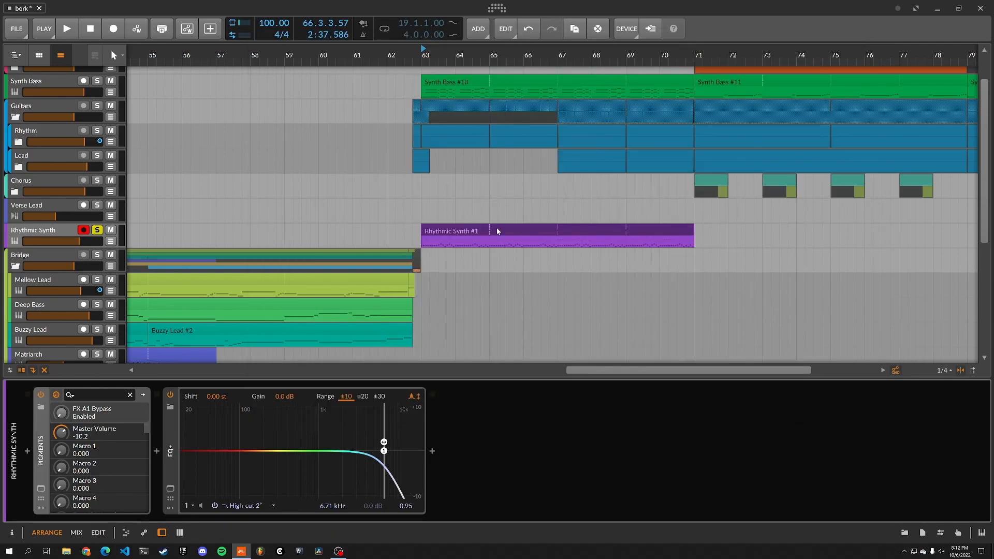
Check the Rhythmic Synth #1 notes, reopen Pigments and toggle the velocity modulation of Engine 1 volume during playback from bar 63
double_click(504, 229)
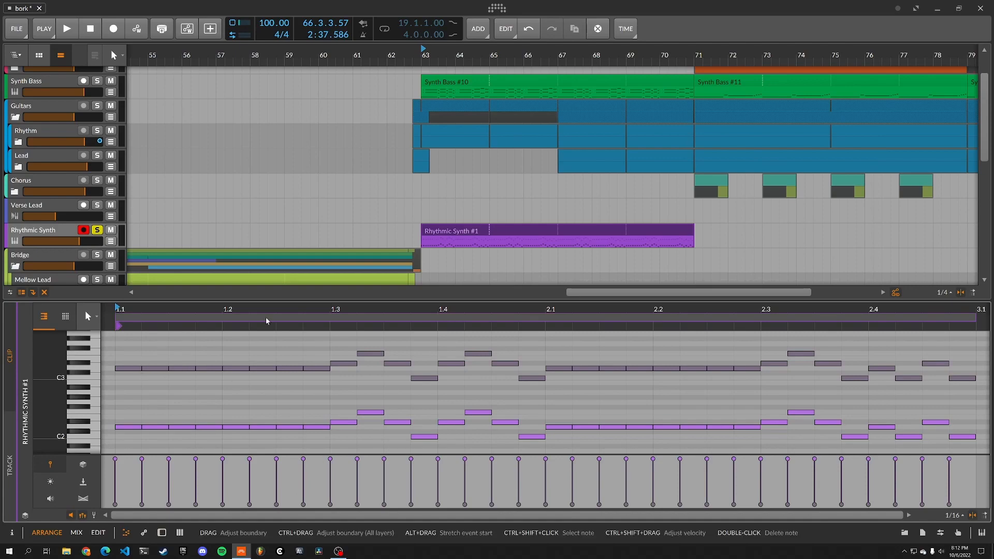
click(69, 231)
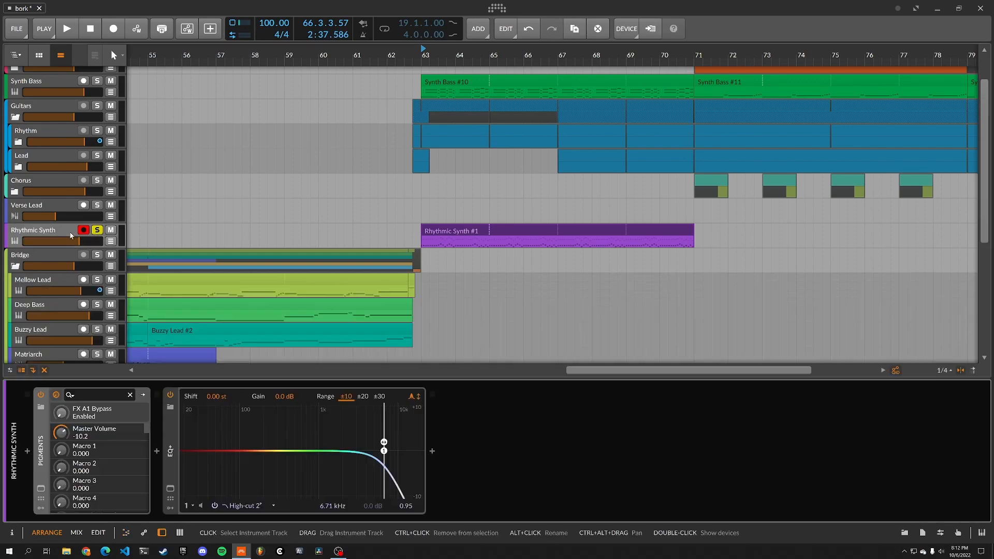
click(41, 488)
key(space)
drag(489, 28, 644, 43)
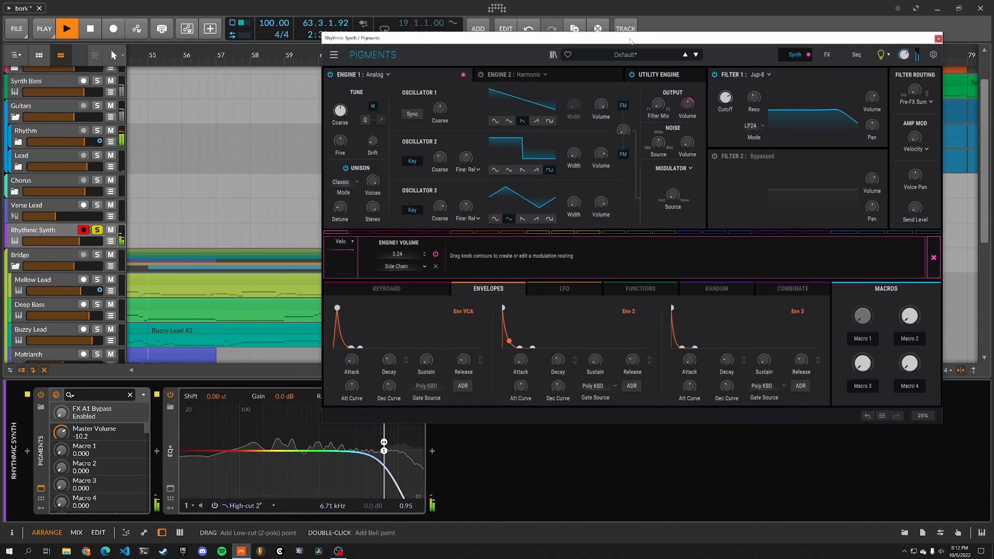
click(436, 254)
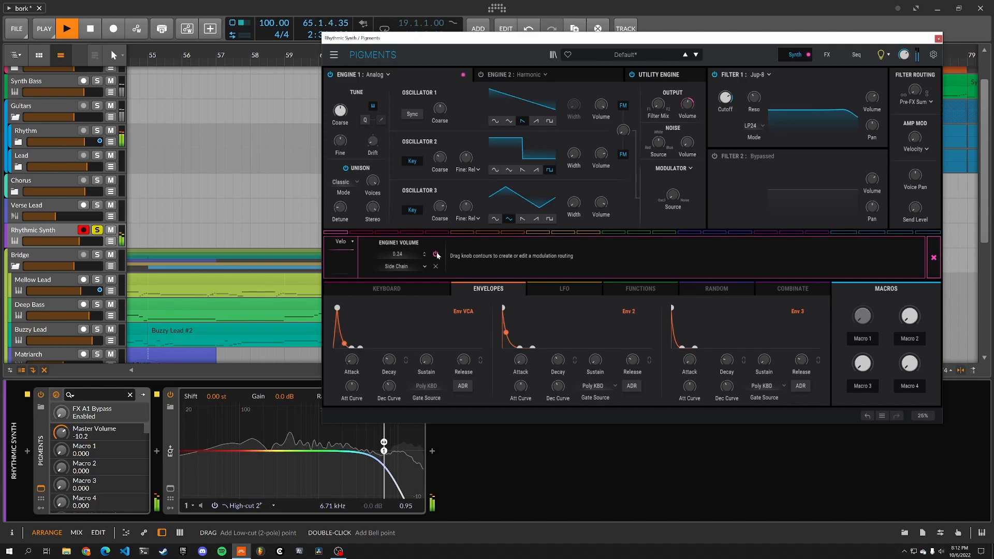
key(space)
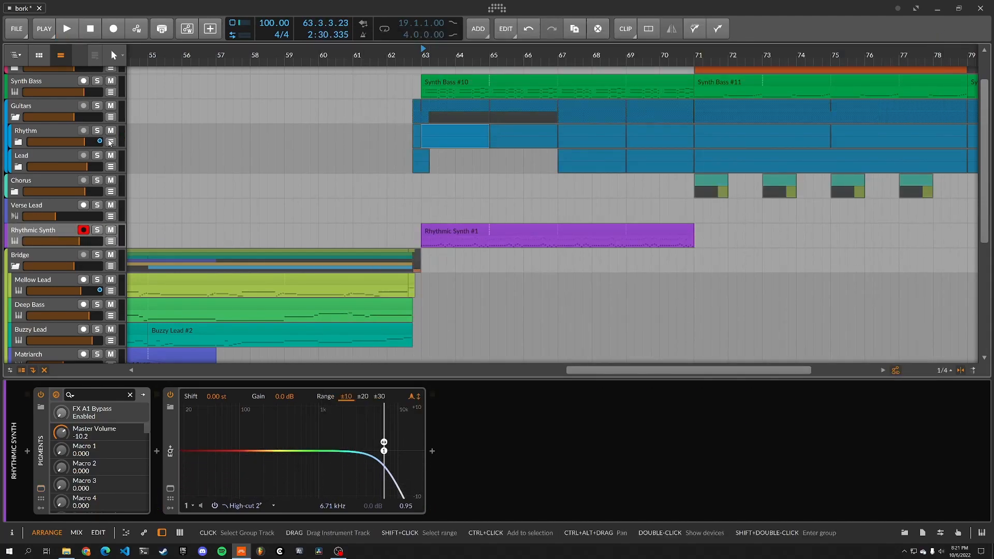
Expand the Rhythm guitar group, solo the Rhythm Guitar track and play it from the MIDI clip at bar 63
click(19, 142)
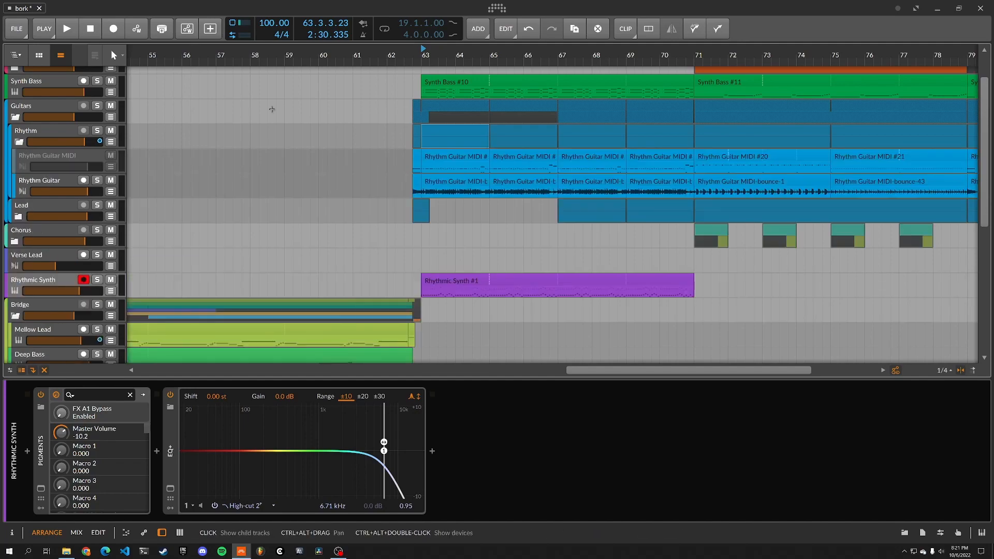
click(448, 154)
key(space)
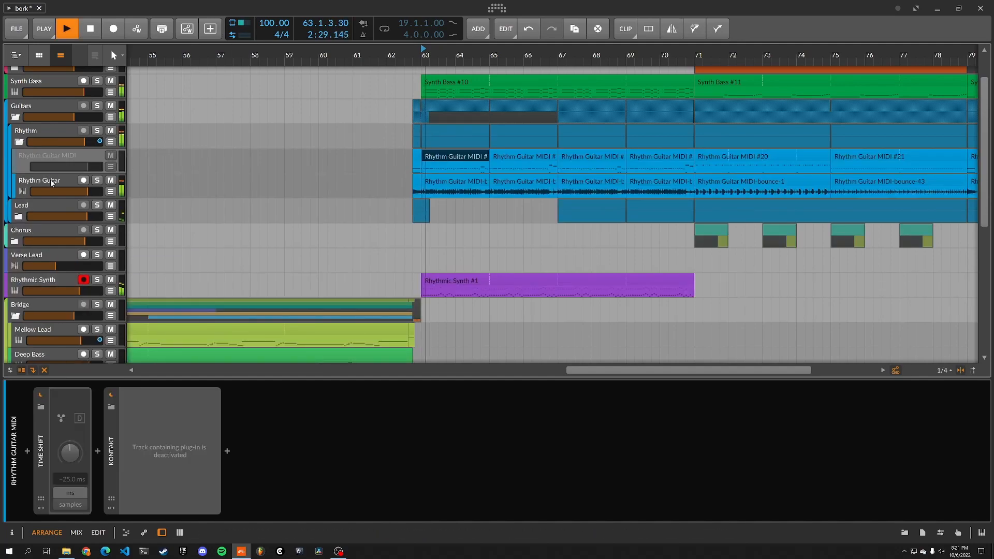
click(98, 181)
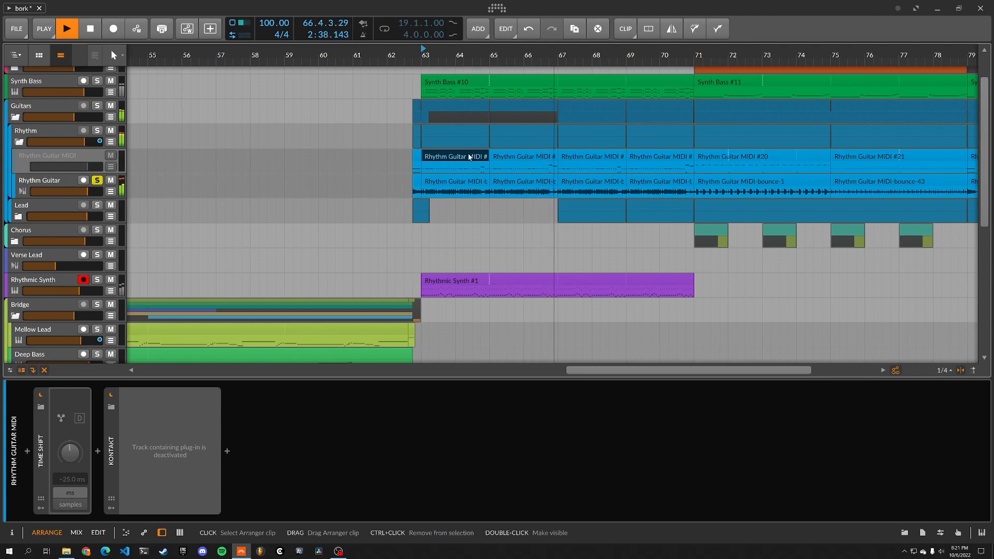
key(space)
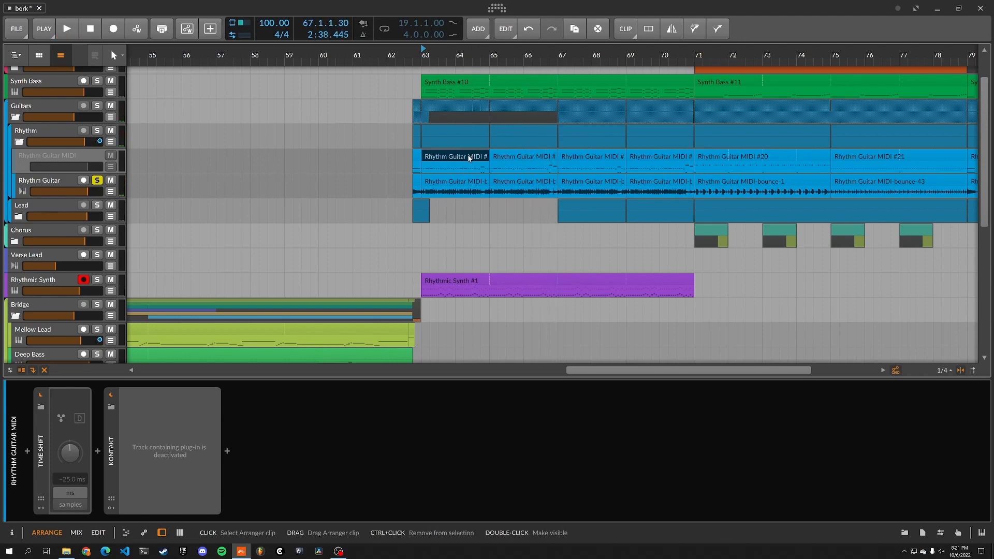
Open the bar 63 Rhythm Guitar MIDI clip in the full-size editor and inspect the low keyswitch notes around C-1
double_click(467, 154)
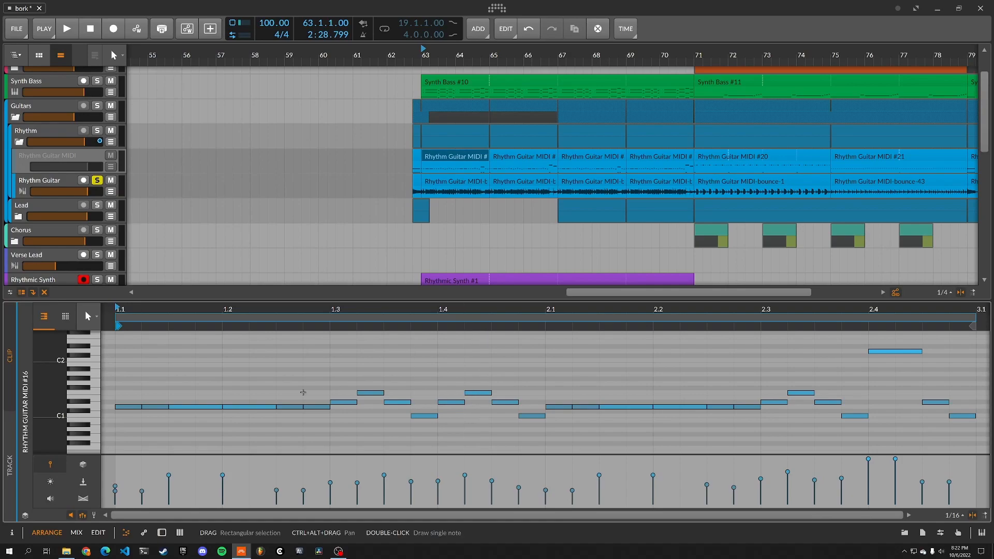
key(alt+3)
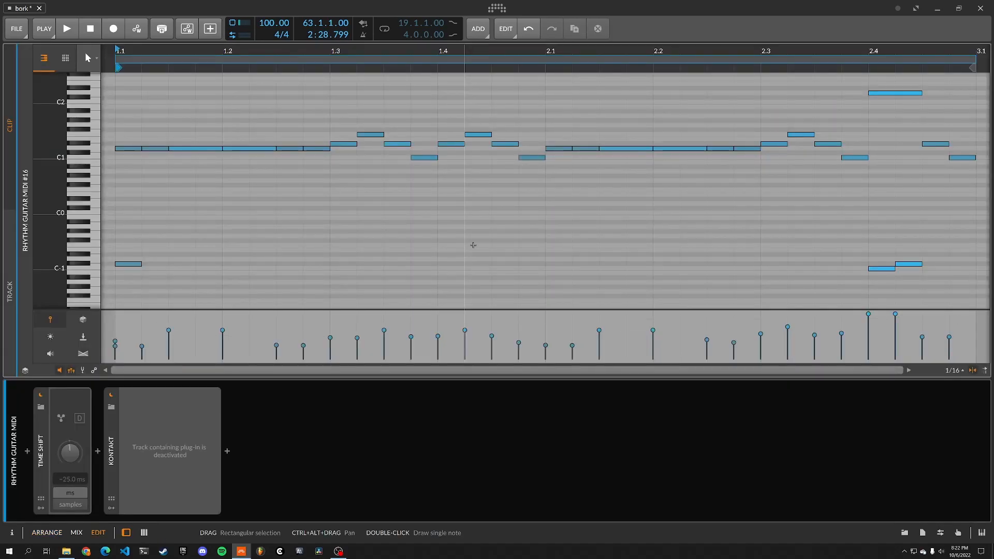
click(126, 265)
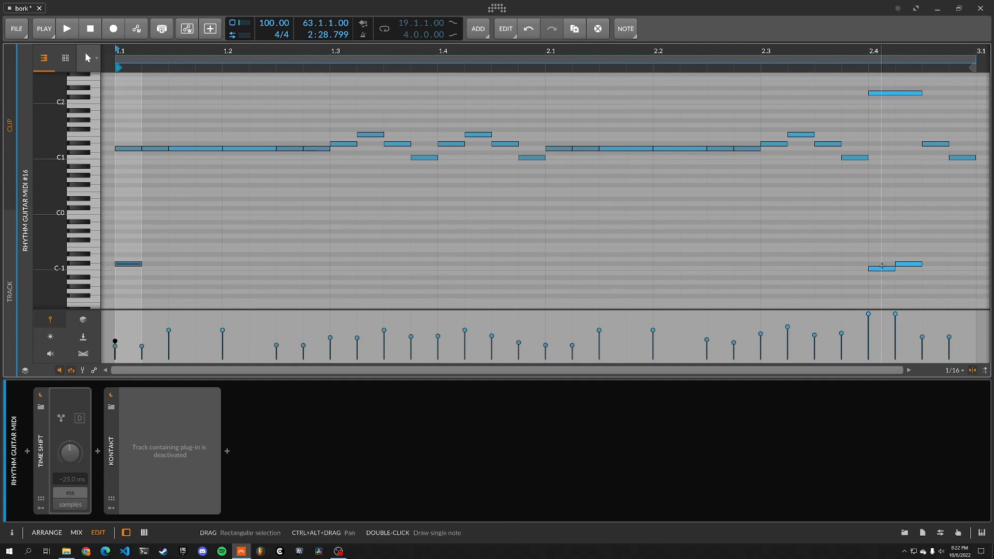
click(885, 268)
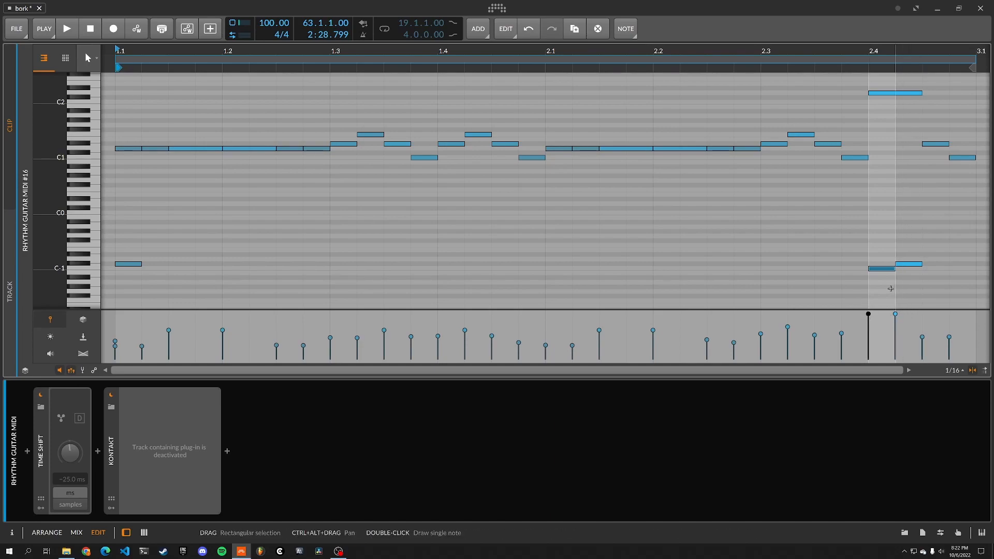
Play the end of the Rhythm Guitar MIDI clip from beat 2.4 to hear the keyswitched notes
click(870, 69)
key(space)
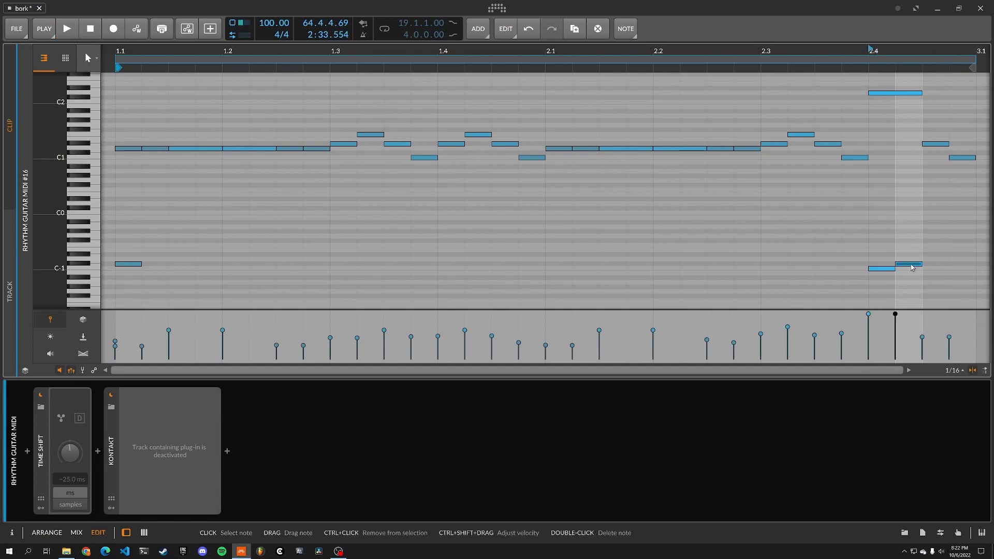
click(937, 145)
key(space)
key(space)
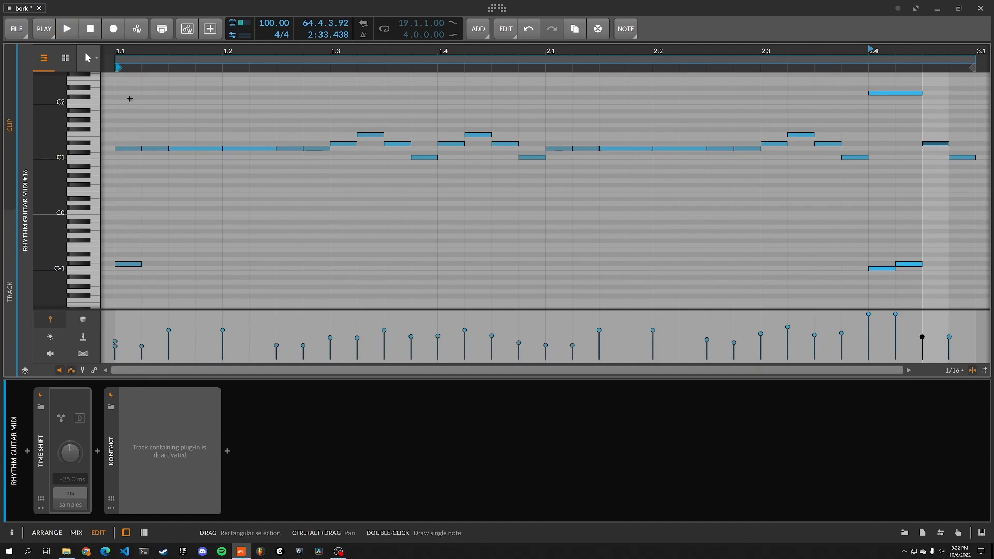
Play the Rhythm Guitar clip from its beginning, return to the arrangement and play the phrase leading into bar 67
click(119, 51)
key(space)
key(Tab)
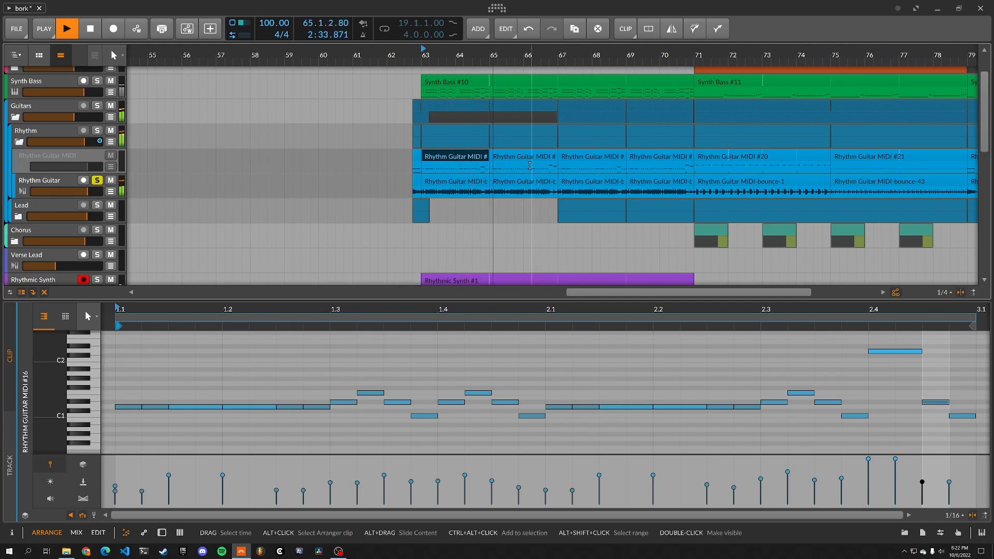
key(space)
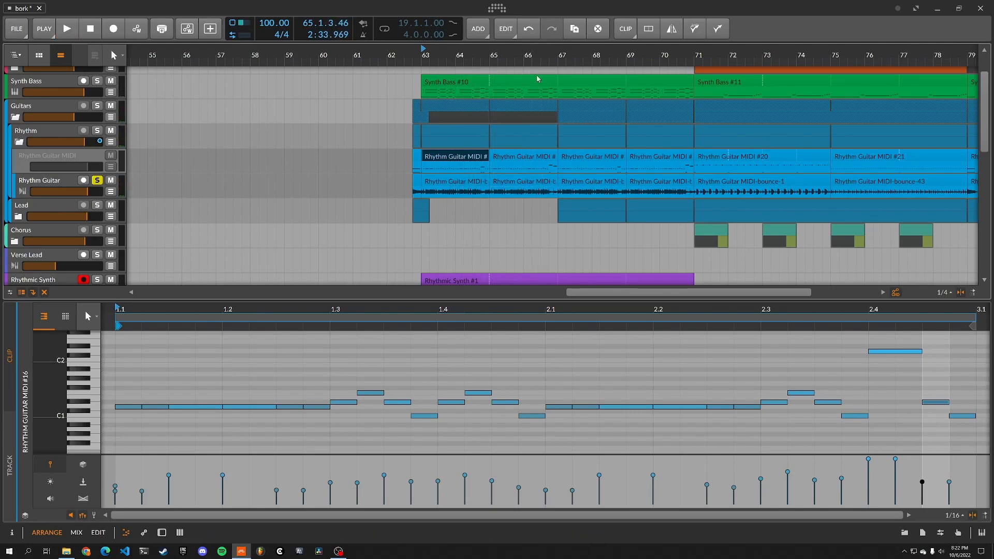
key(space)
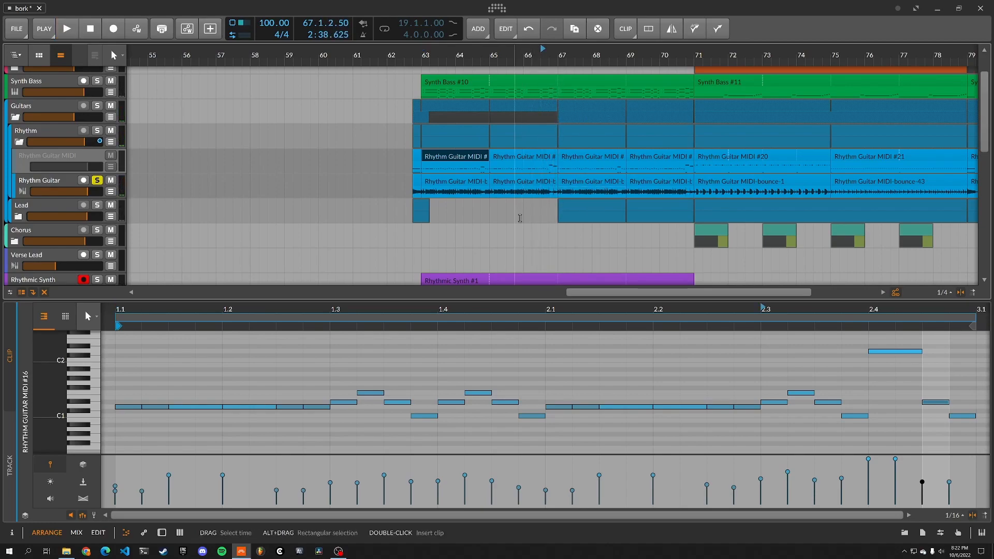
Play the Rhythm Guitar audio clip from bar 65 and unsolo the track partway to hear it in the full mix
key(space)
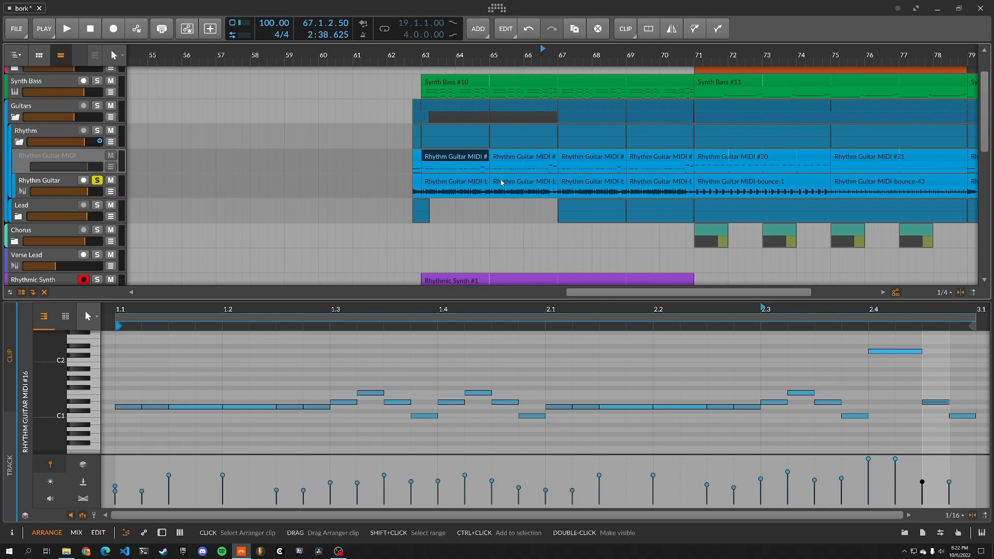
click(520, 196)
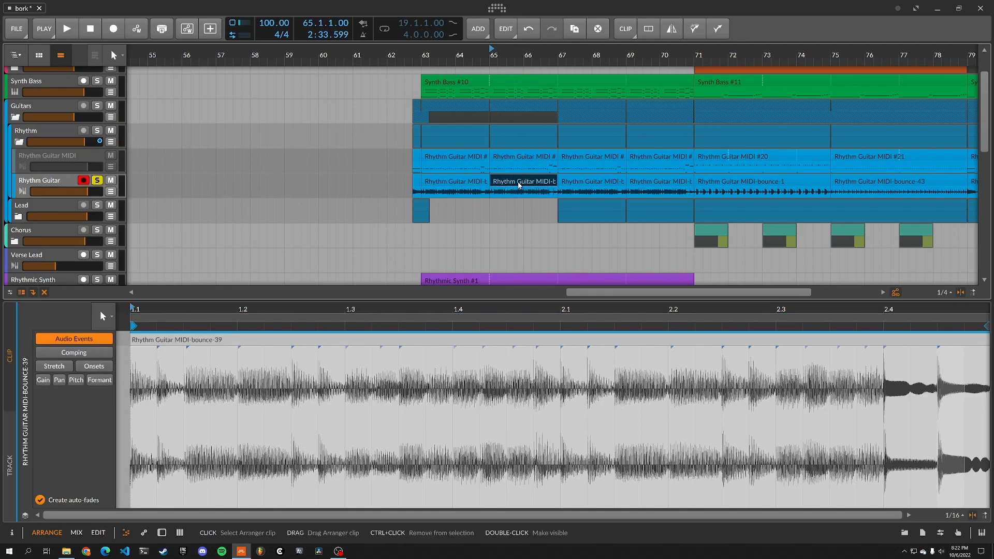
key(space)
click(99, 181)
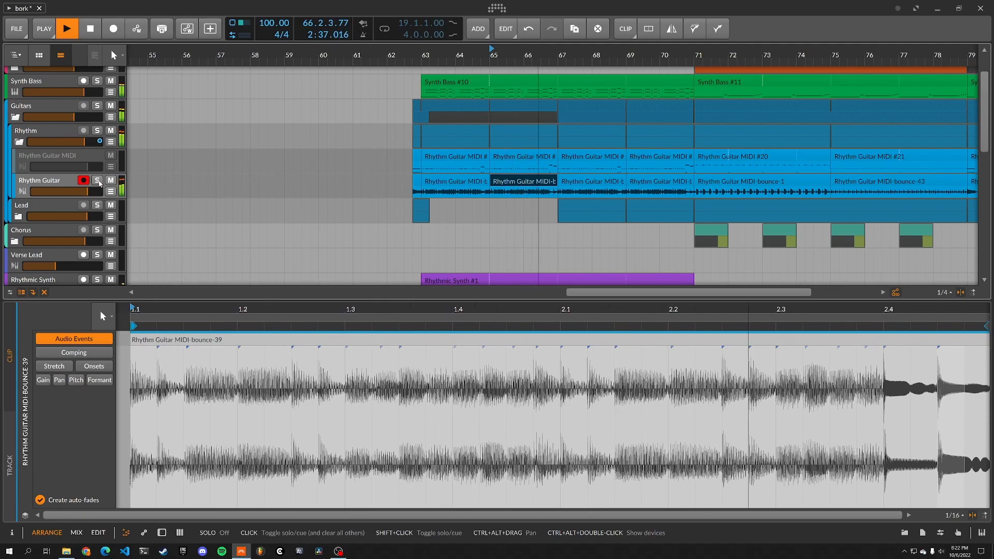
key(space)
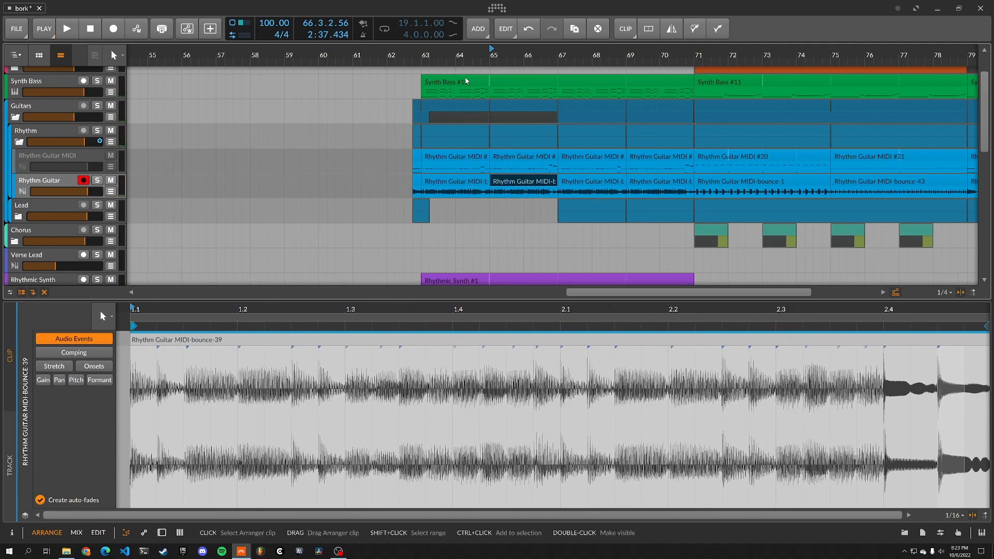
Show the notes of the Synth Bass #10 clip, solo the Synth Bass track and play it from bar 63
click(466, 81)
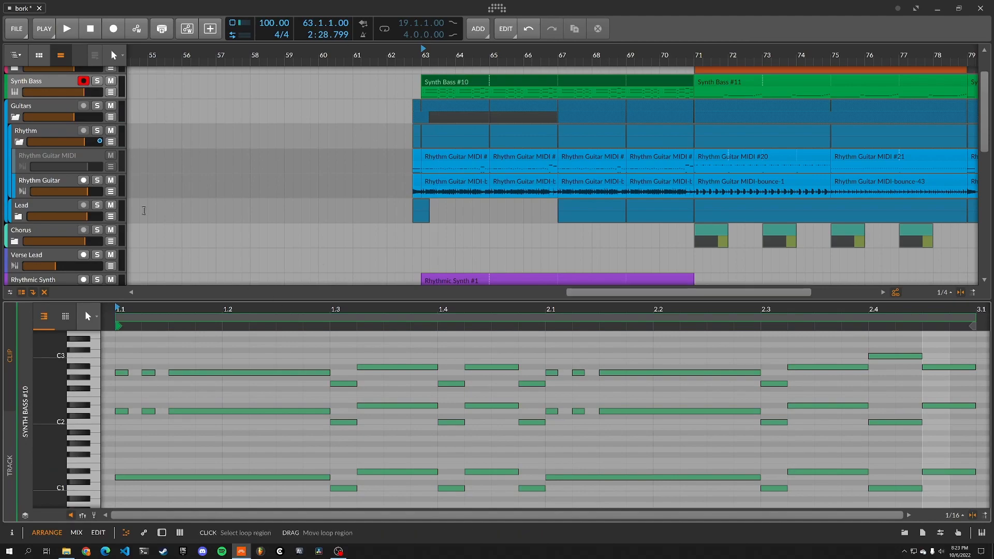
click(97, 80)
key(space)
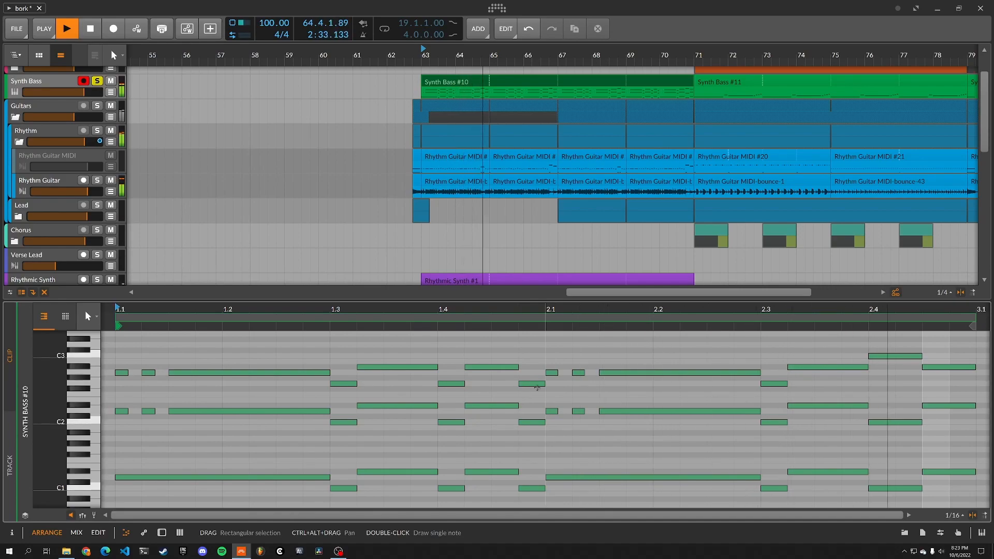
key(space)
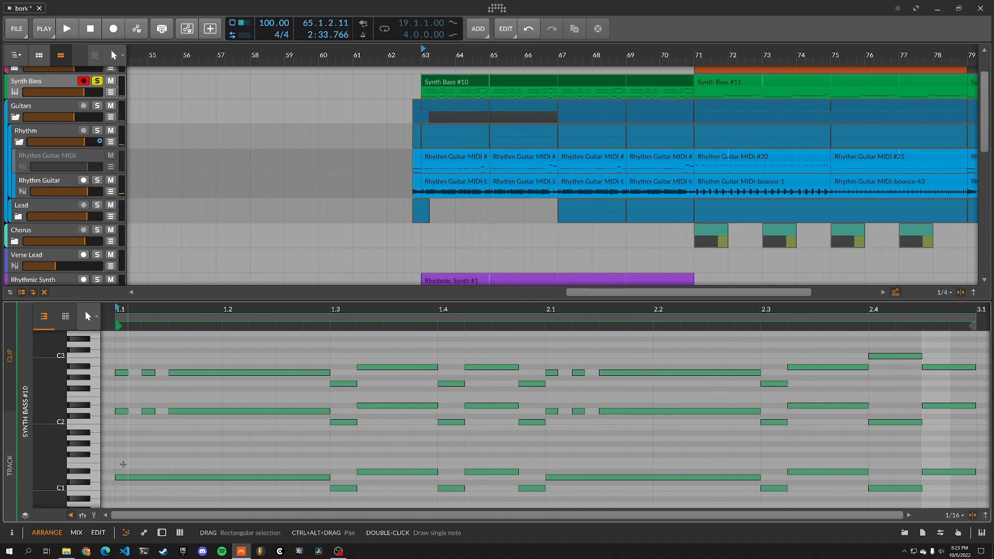
Select the lowest-octave notes of the Synth Bass #10 clip, inspect the octaves above them and clear the selection
drag(126, 461, 935, 488)
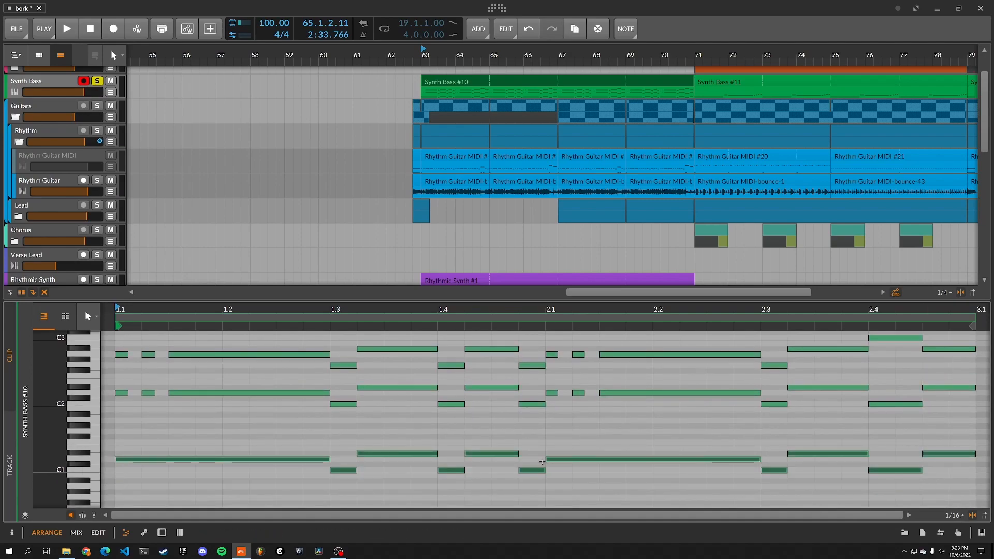
scroll(518, 473, up, 2)
click(518, 473)
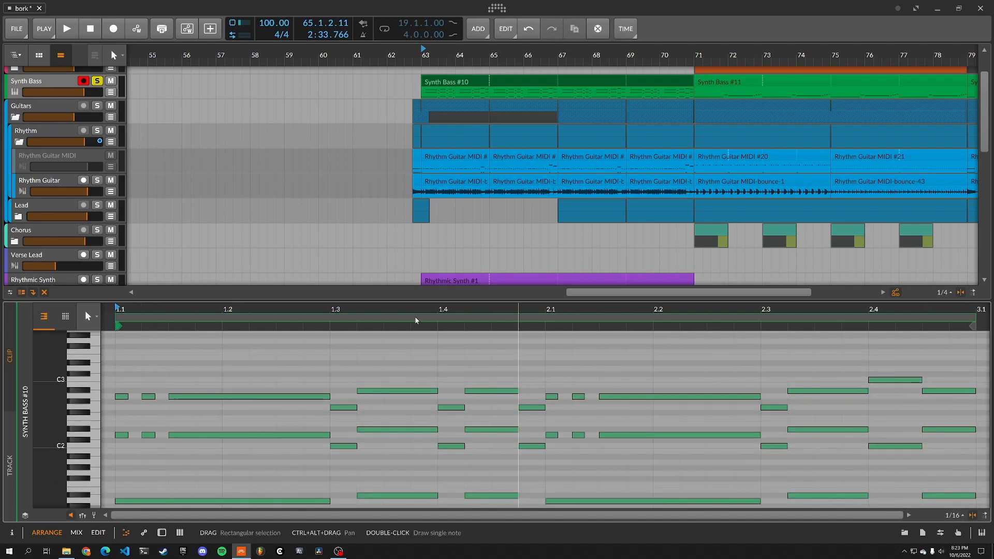
click(589, 369)
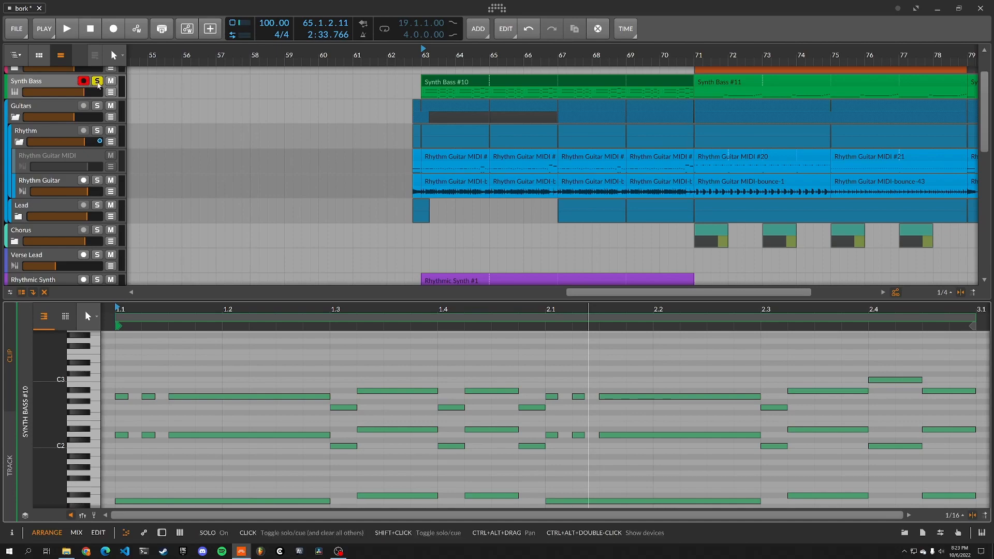
Unsolo the Synth Bass track and play the full mix from bar 63
click(97, 82)
key(space)
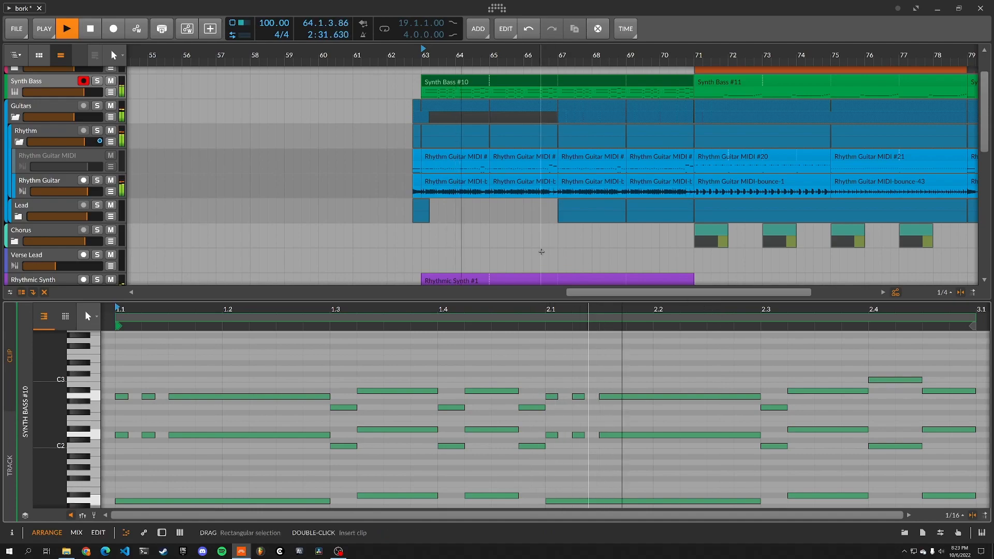
key(space)
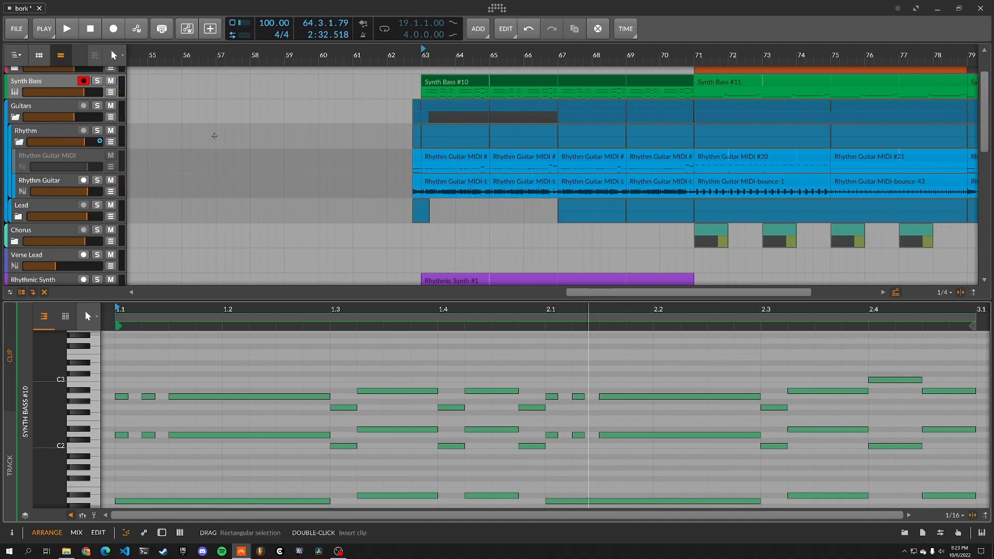
Expand the Lead group, collapse the Rhythm group, show the Lead Guitar MIDI #4 notes and play the mix from bar 67
click(591, 184)
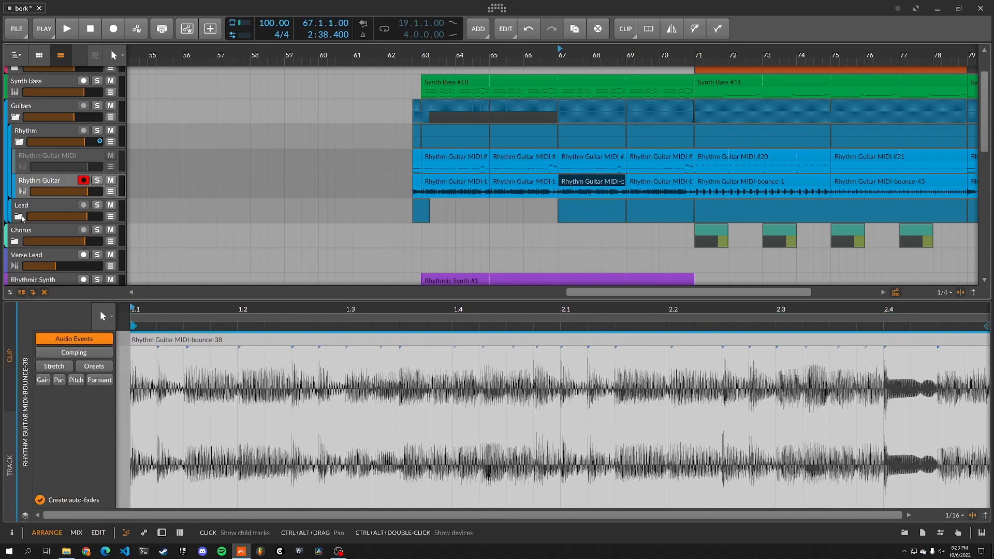
click(162, 200)
click(20, 142)
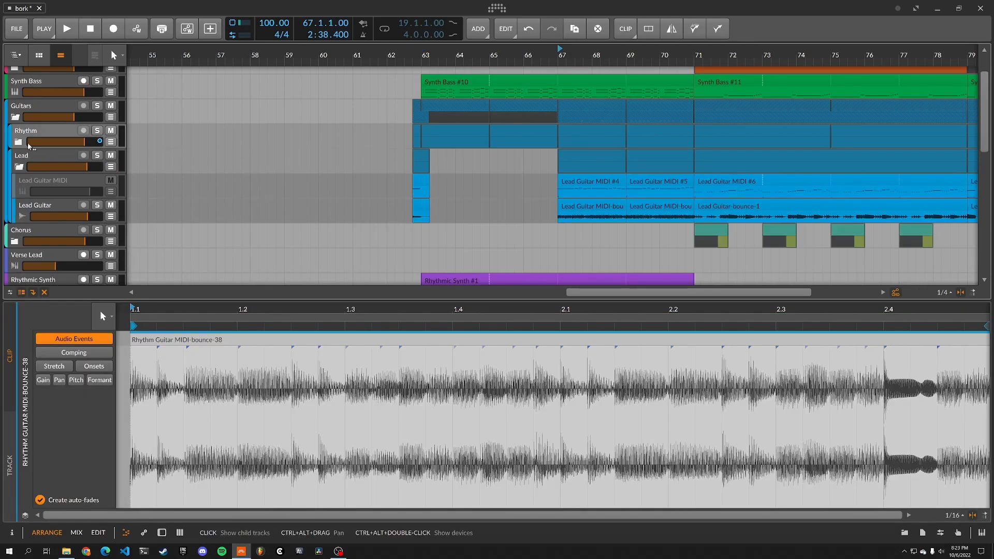
click(596, 185)
key(space)
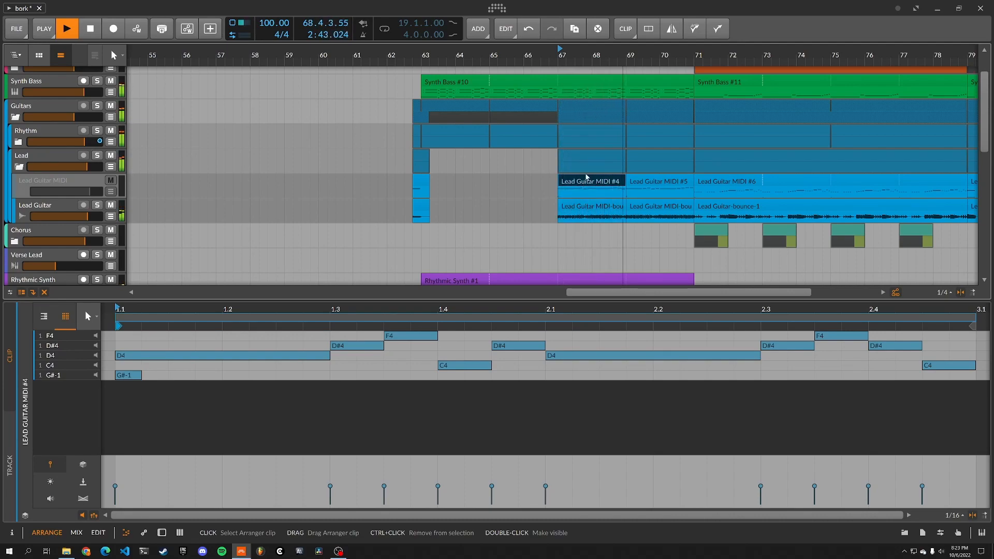
key(space)
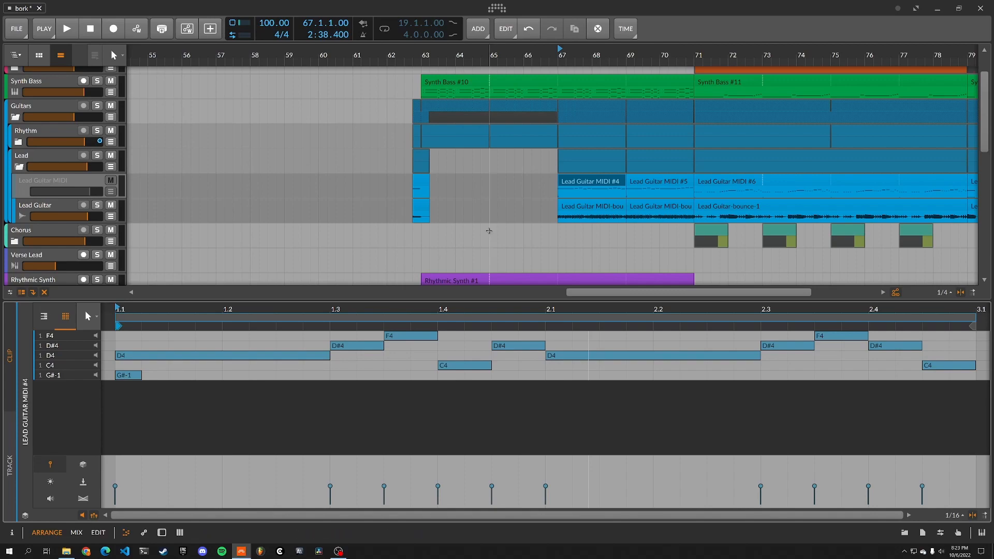
Solo the Lead Guitar track and play its bounced audio clip from bar 67
click(579, 208)
key(s)
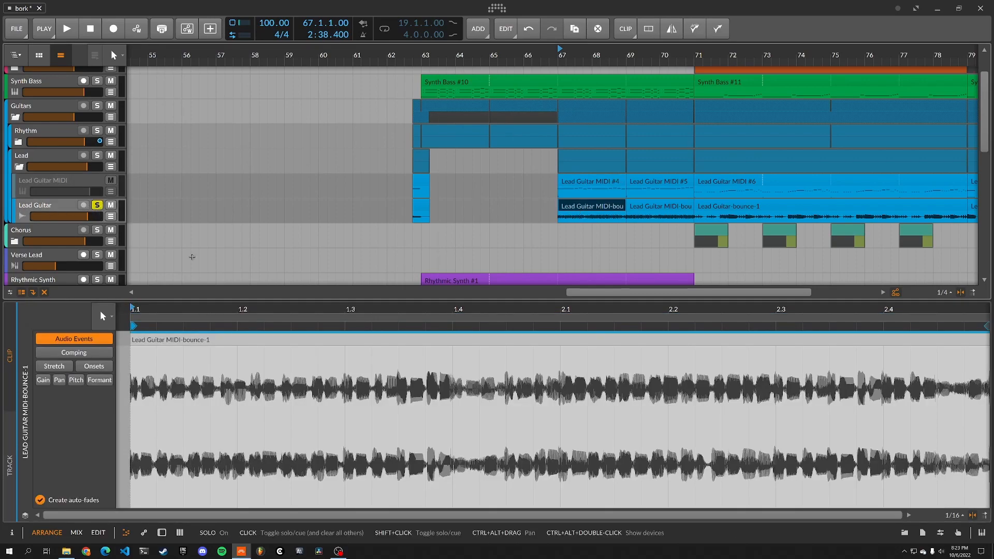
key(space)
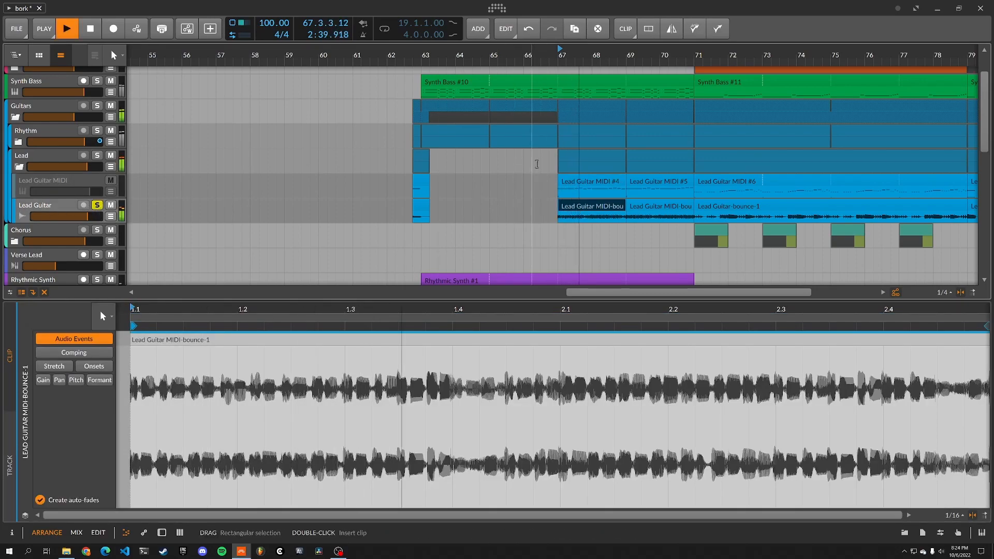
key(space)
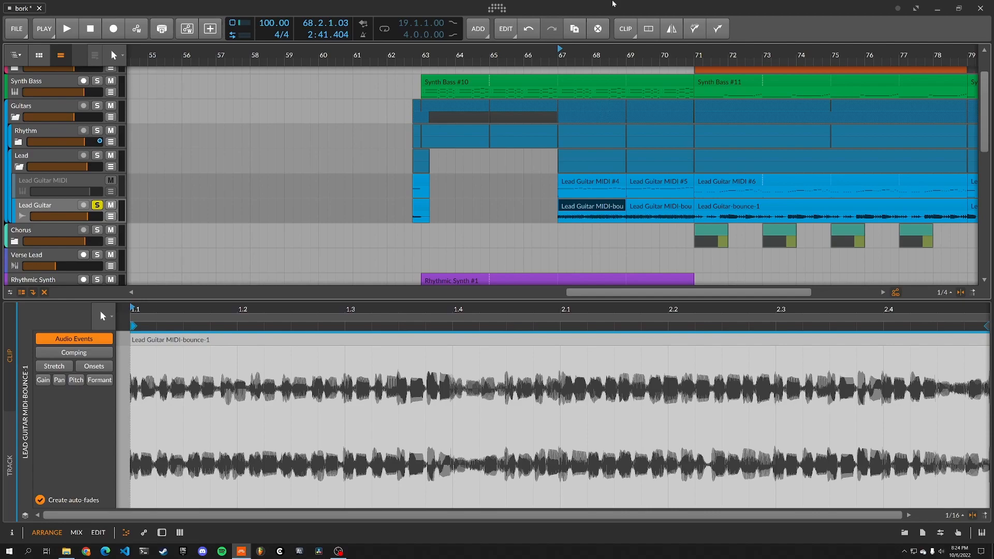
key(space)
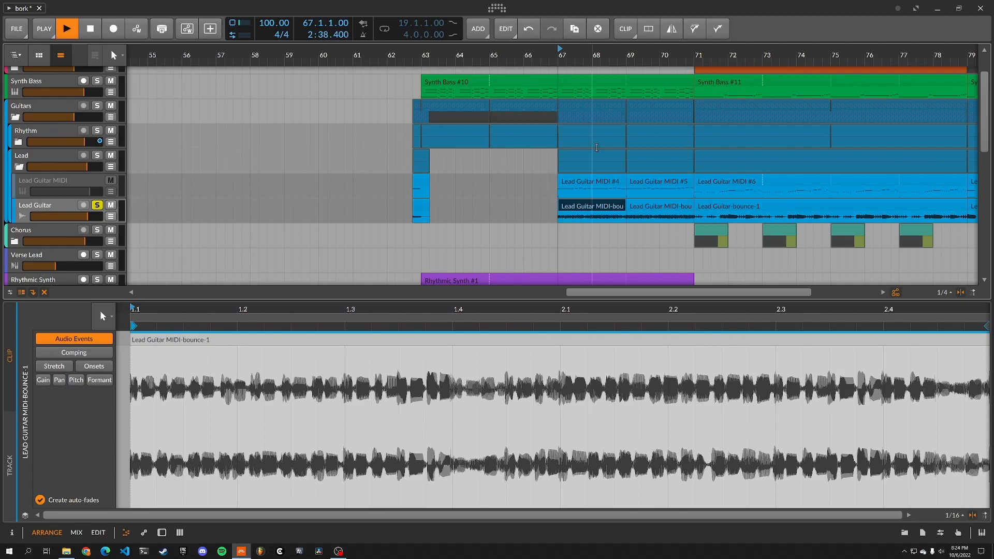
key(space)
Unsolo the Lead Guitar track, play the full mix from bar 67 into bar 71 and collapse the Lead group
click(98, 205)
key(space)
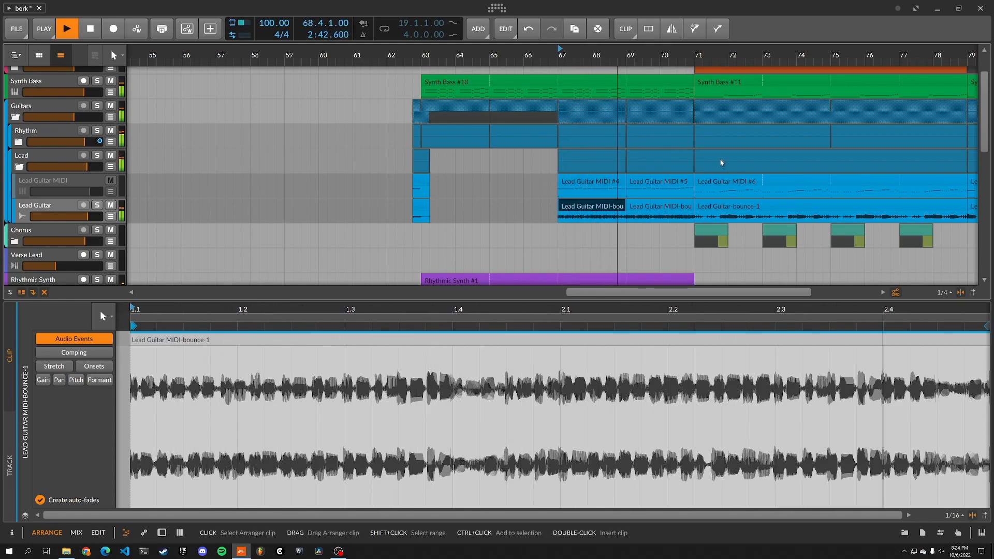
click(19, 167)
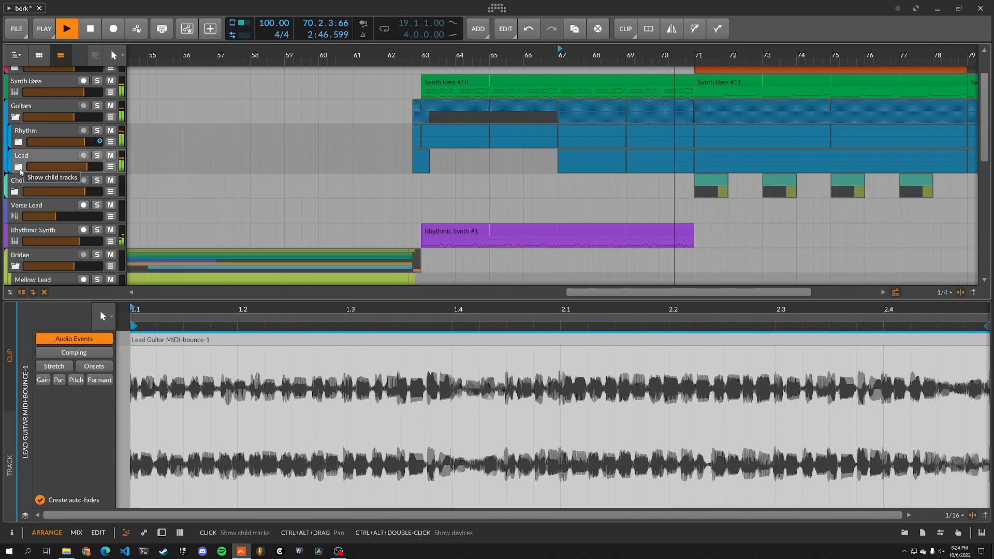
scroll(274, 129, up, 2)
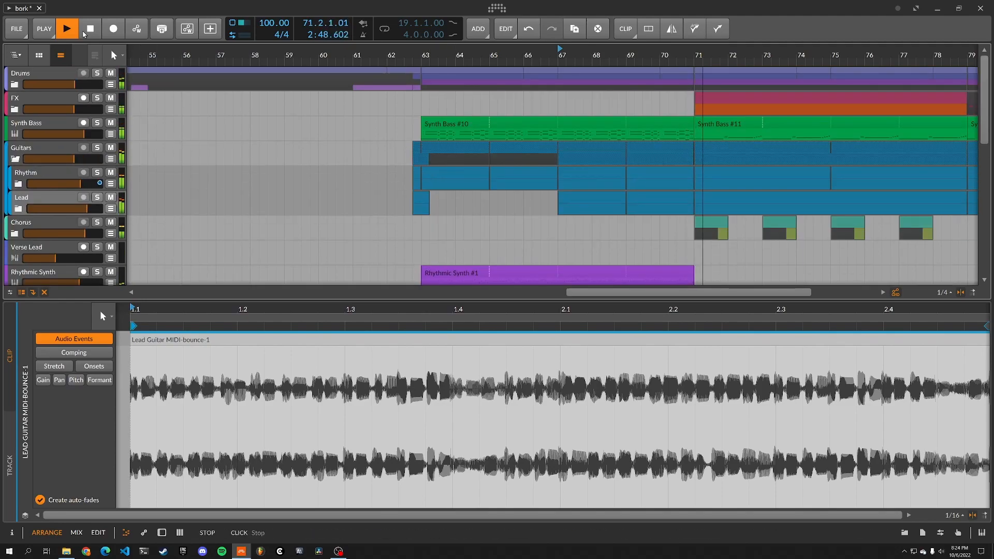
key(space)
Play the final section from the Chorus clip at bar 73 to about bar 80 and enlarge the arrangement area
scroll(822, 182, down, 2)
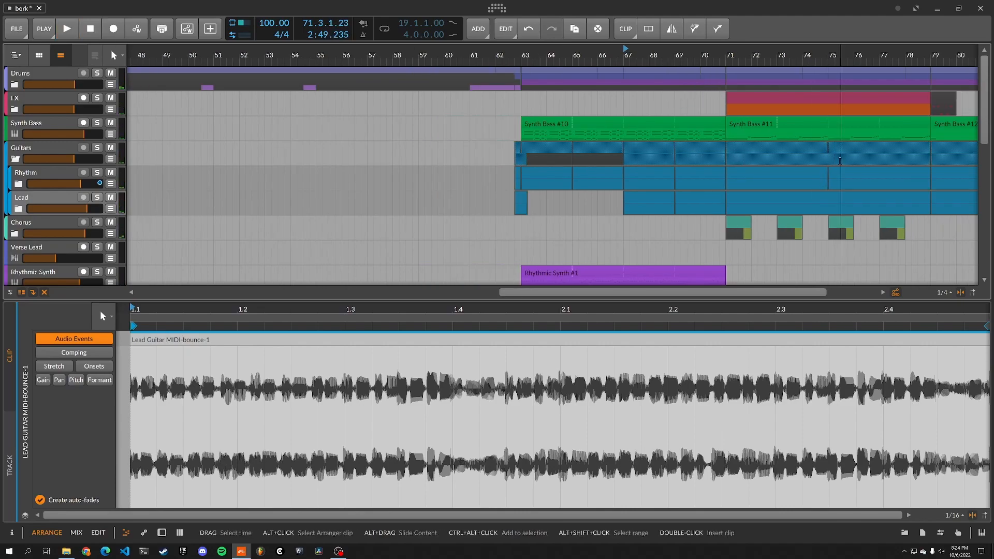
drag(873, 133, 709, 133)
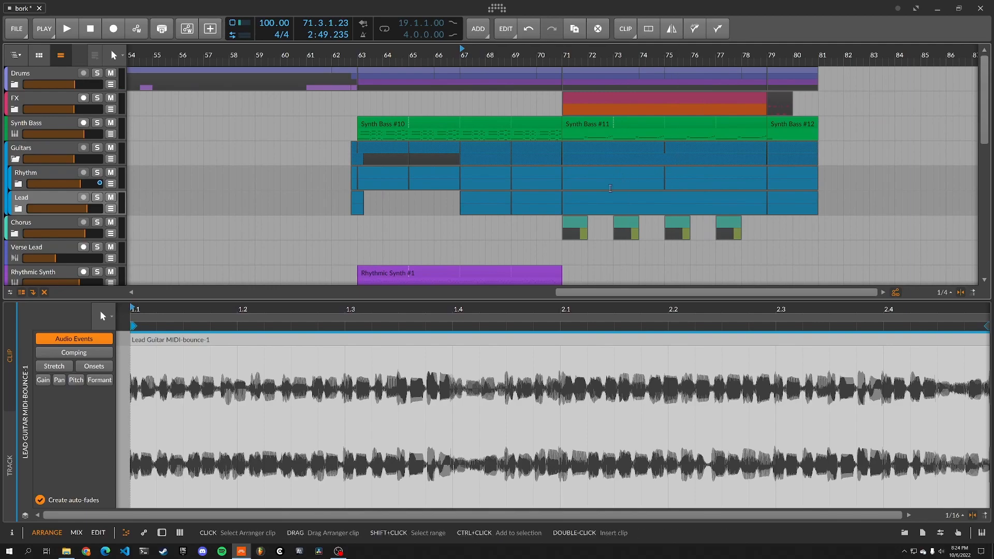
click(631, 227)
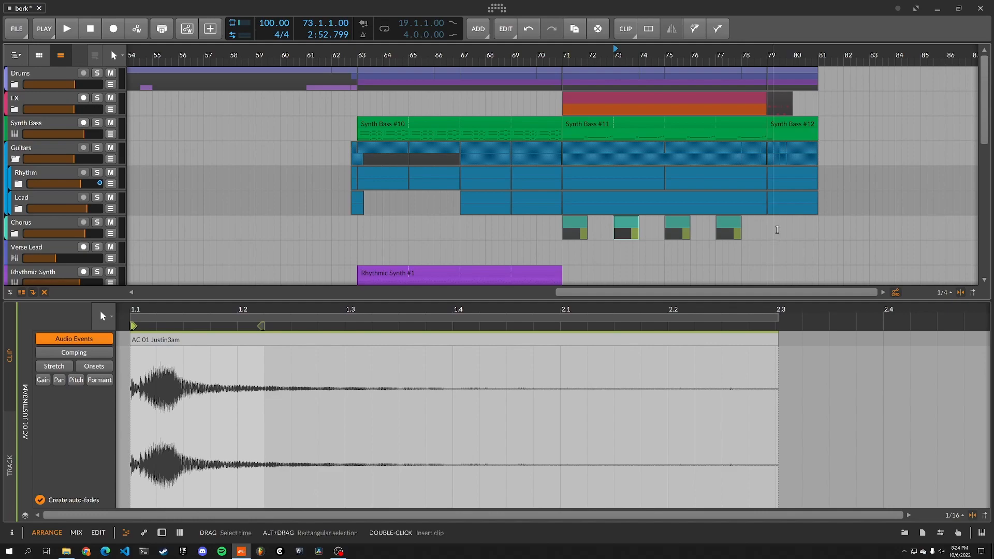
key(space)
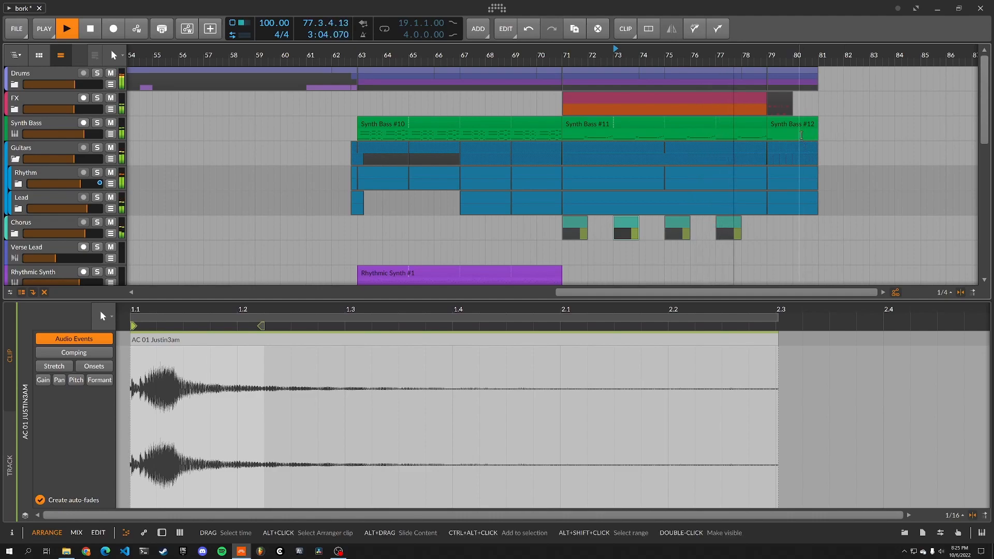
drag(227, 302, 227, 365)
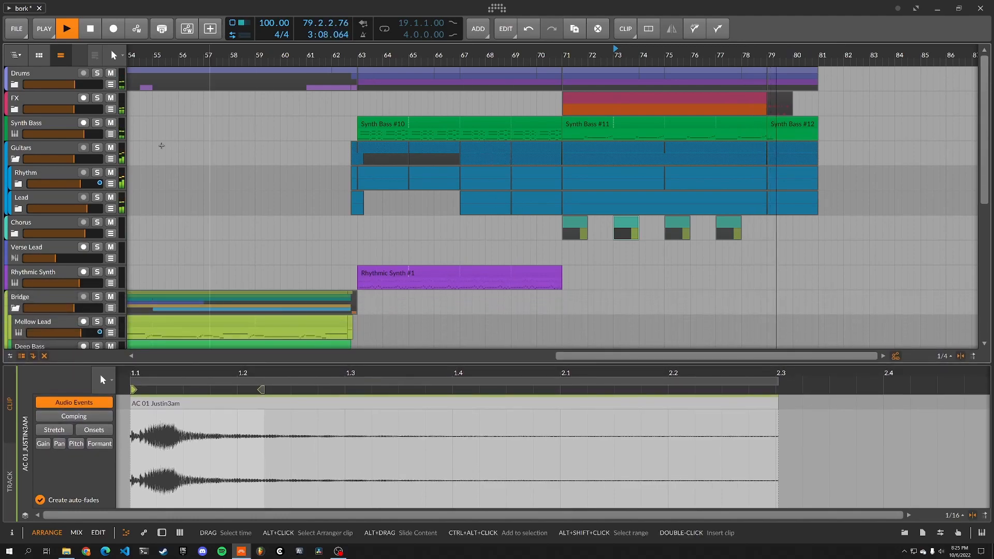
key(space)
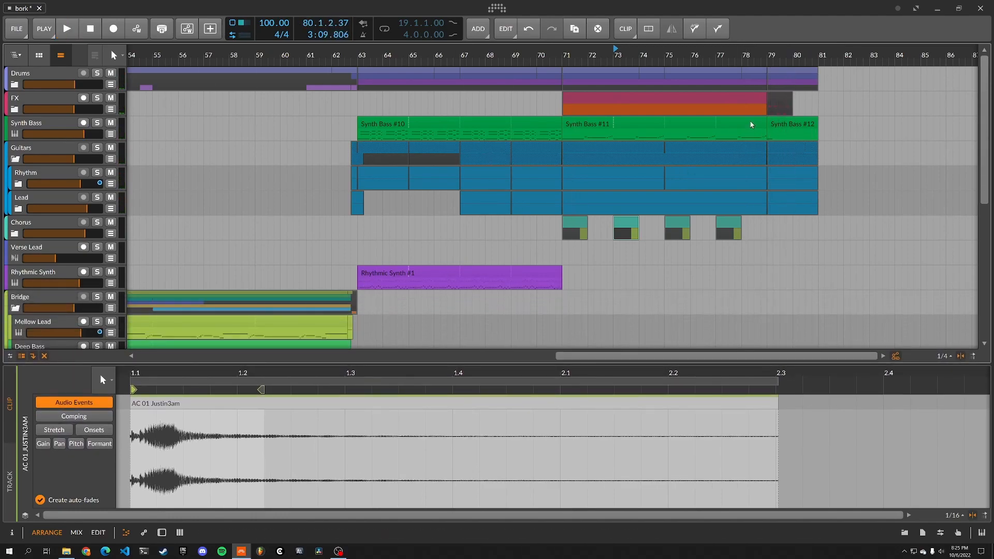
Compare the Rhythm group's clips at bars 71 and 75, and play the transition between them from bar 74
click(642, 174)
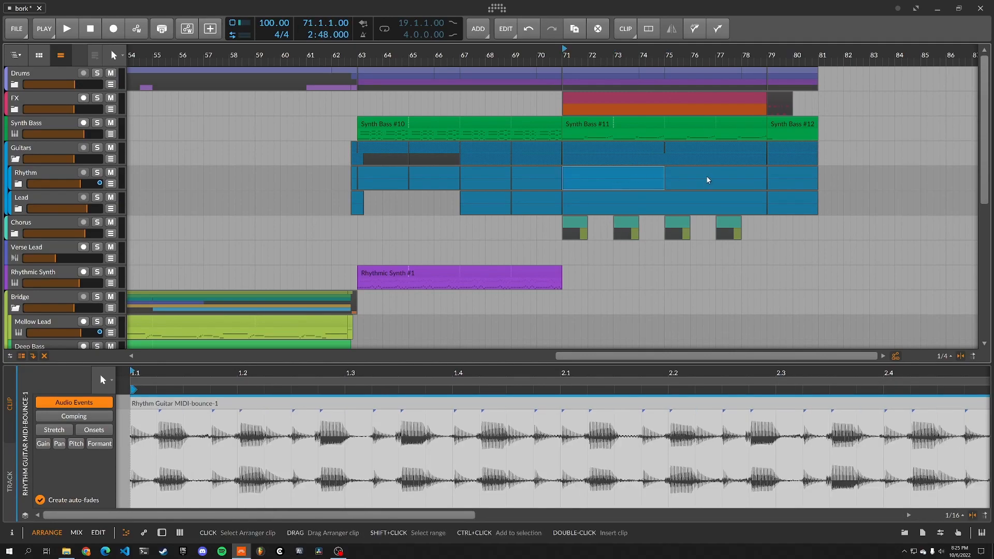
click(708, 180)
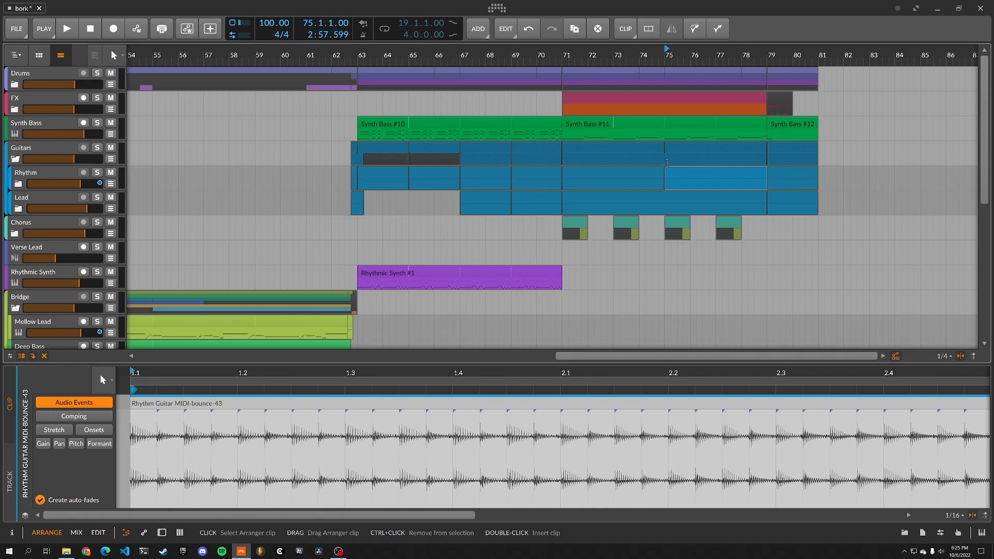
click(637, 53)
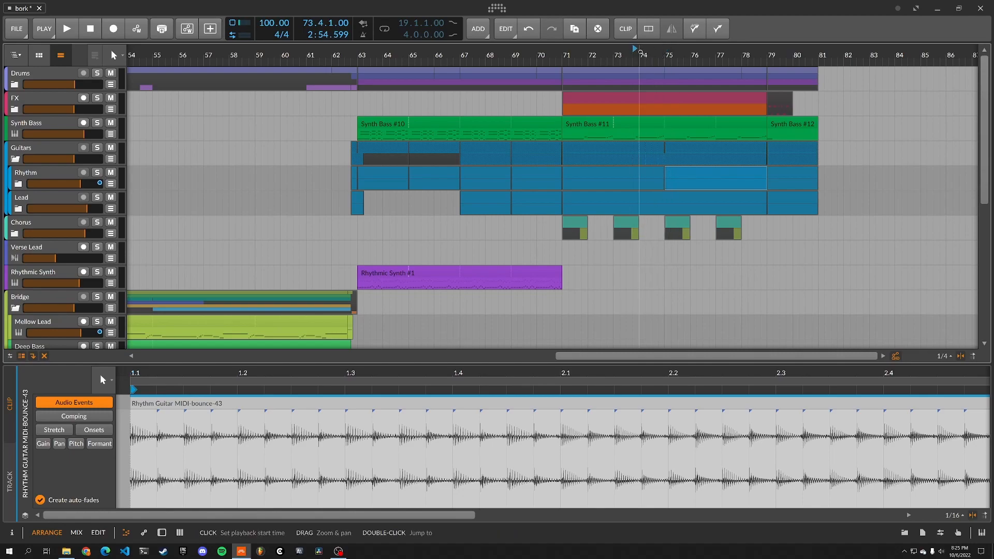
key(space)
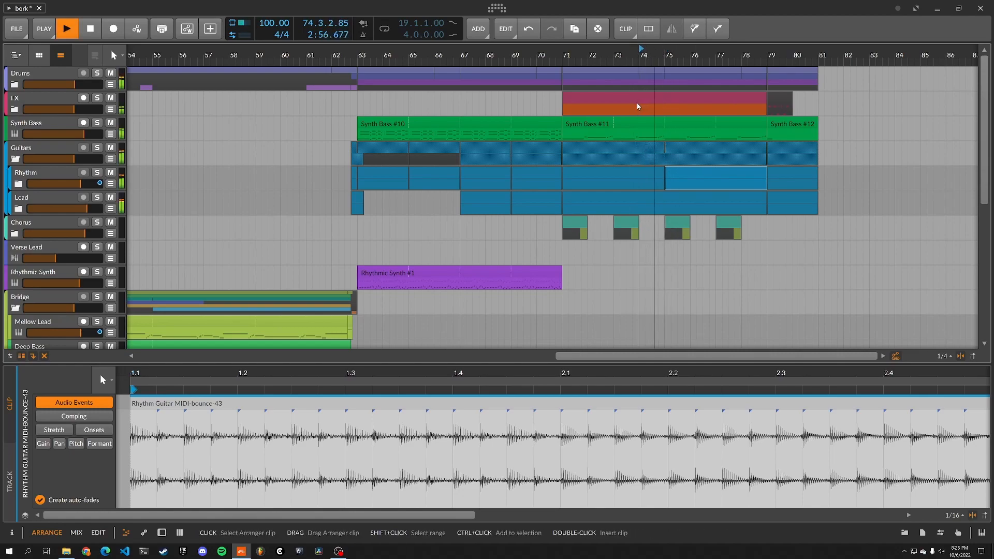
key(space)
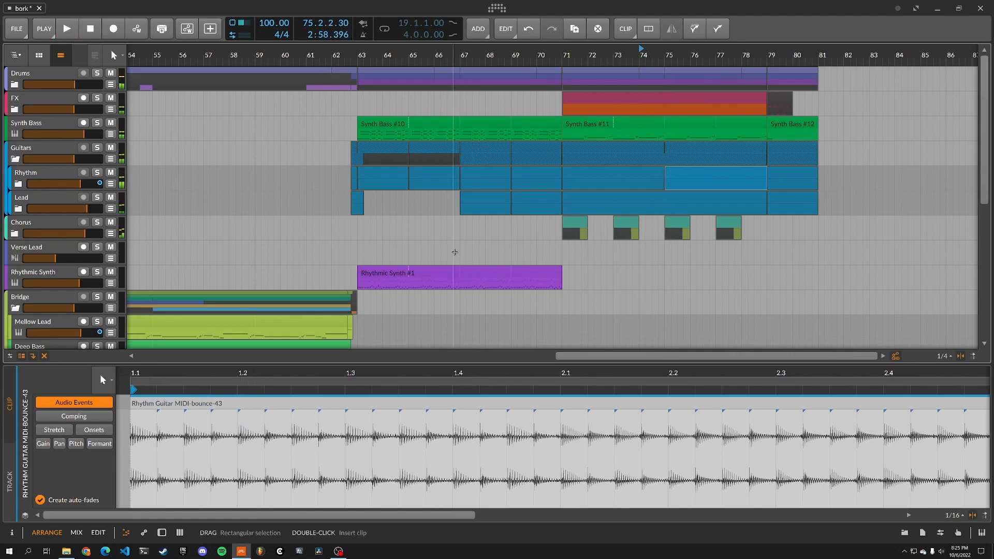
scroll(450, 248, down, 2)
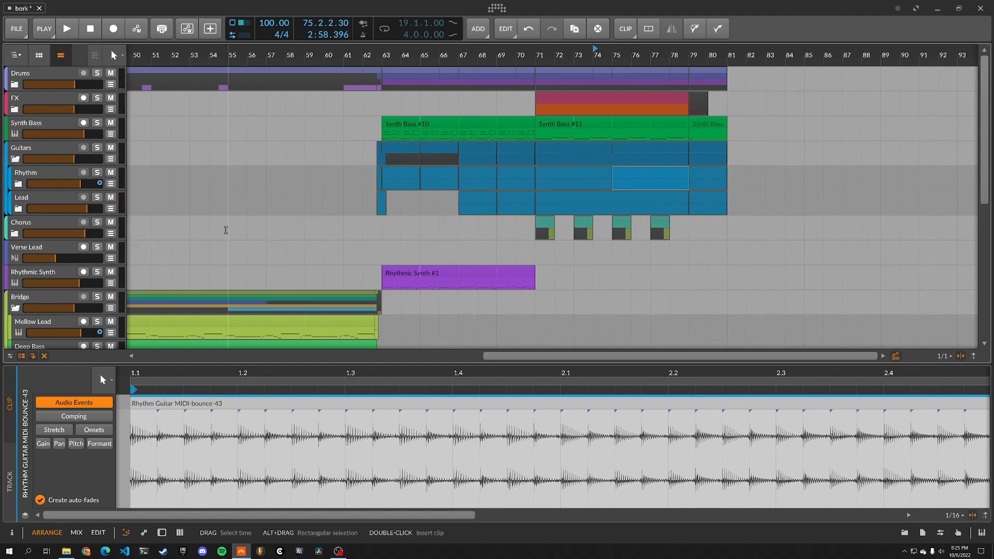
Collapse the Bridge group and play the transition into the bridge from bar 34 to about bar 36
click(15, 309)
drag(210, 166, 855, 176)
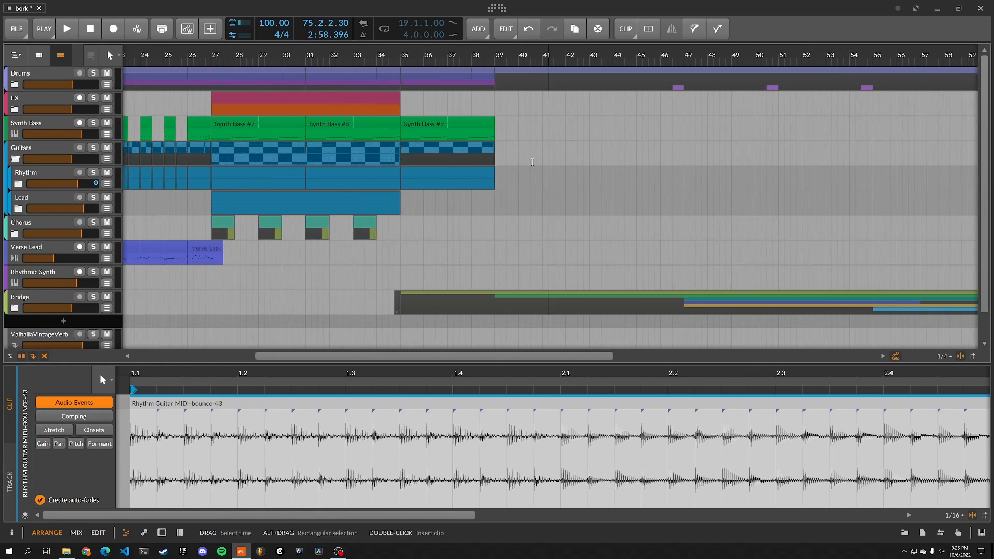
click(378, 54)
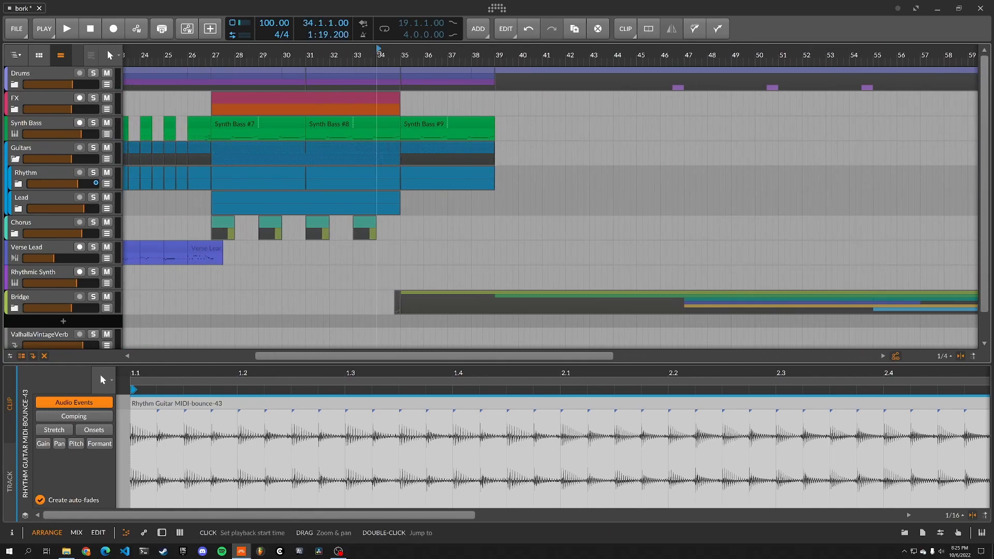
key(space)
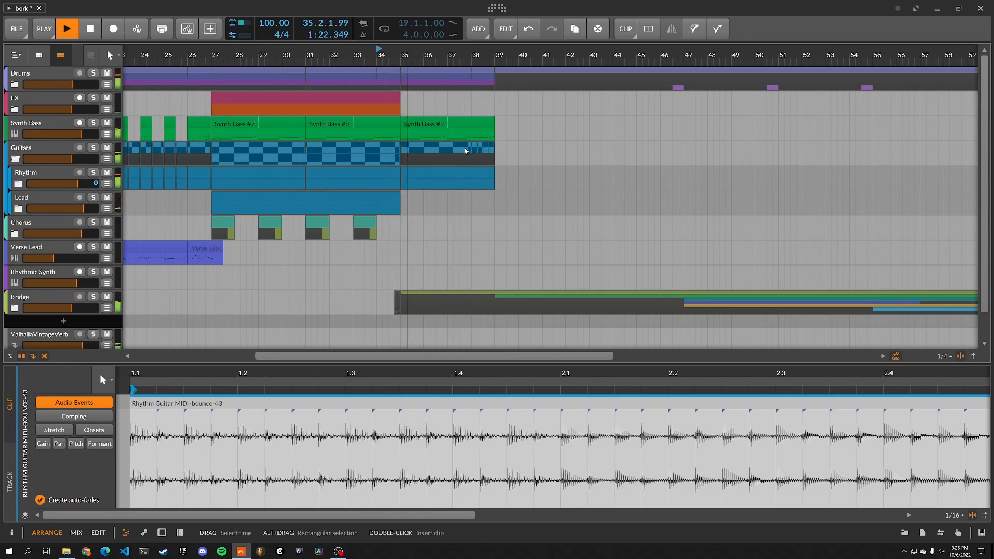
click(93, 31)
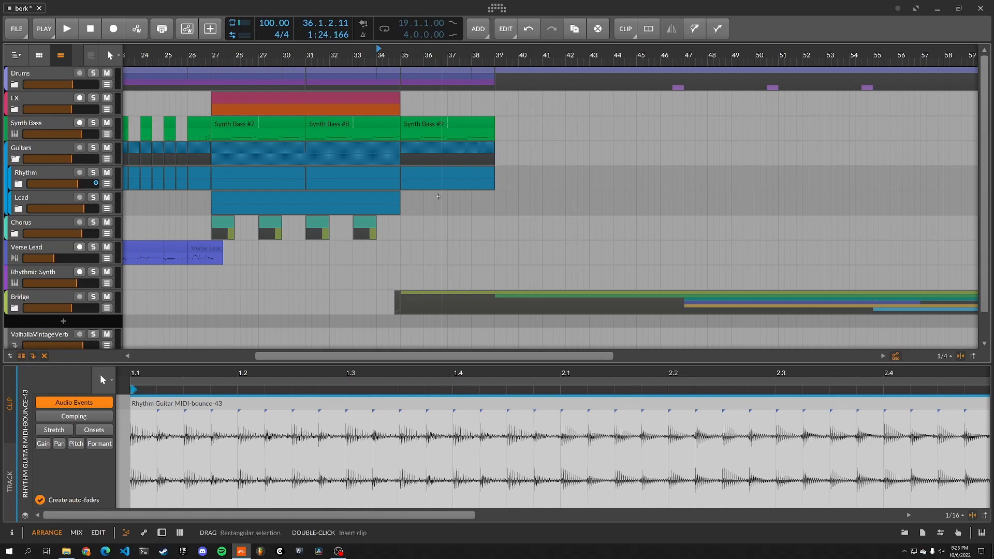
Collapse the Guitars group and fit the whole song, from bar 1 to bar 81, in the arrangement
scroll(418, 227, down, 4)
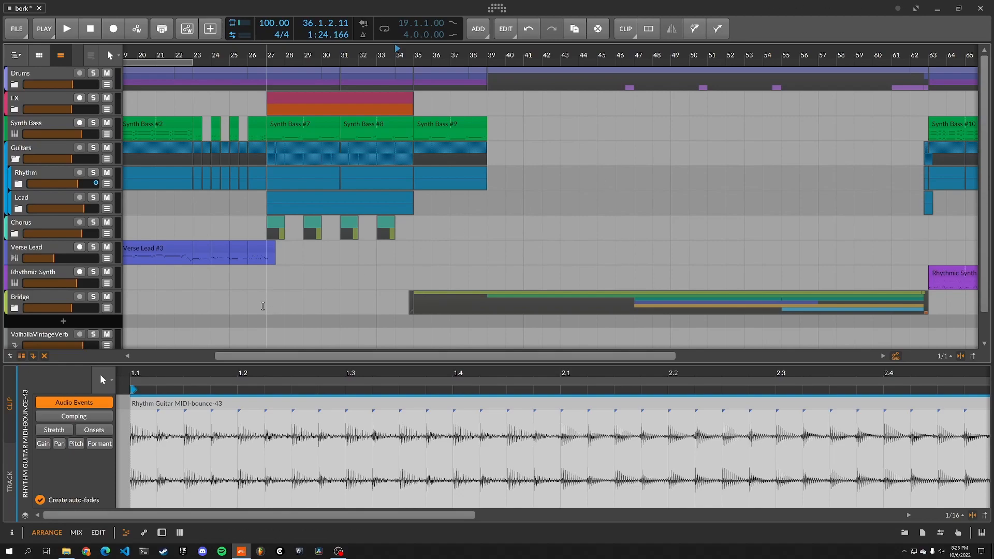
click(19, 148)
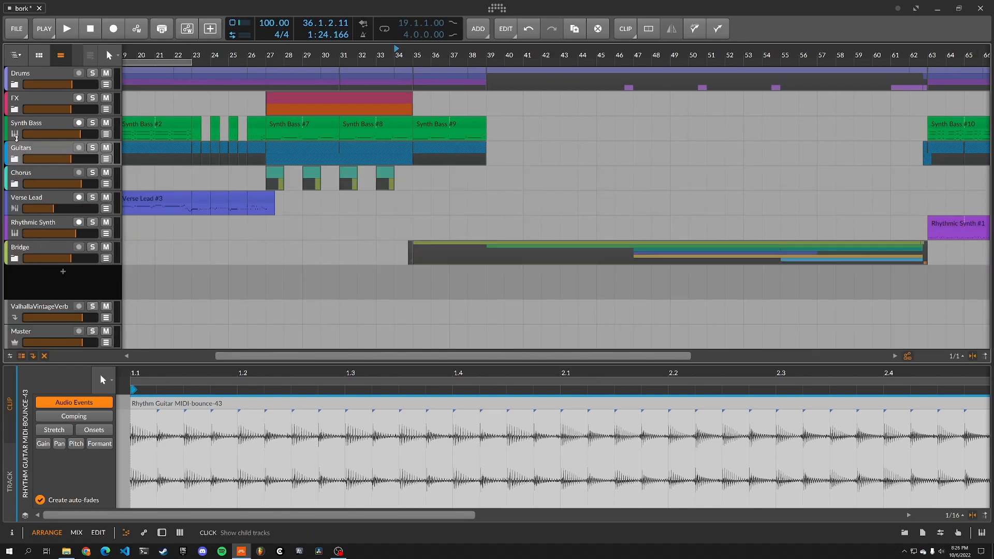
scroll(599, 202, down, 2)
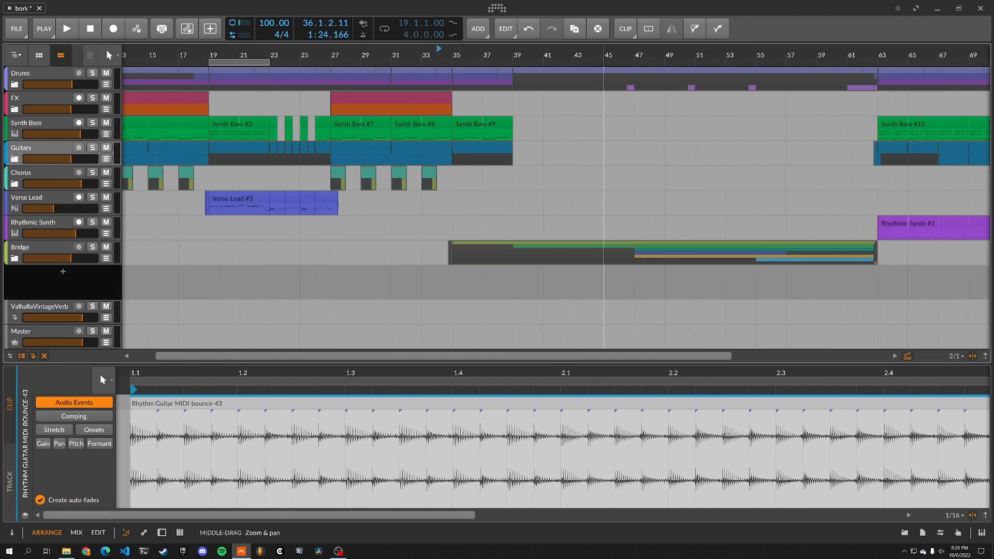
scroll(604, 202, down, 3)
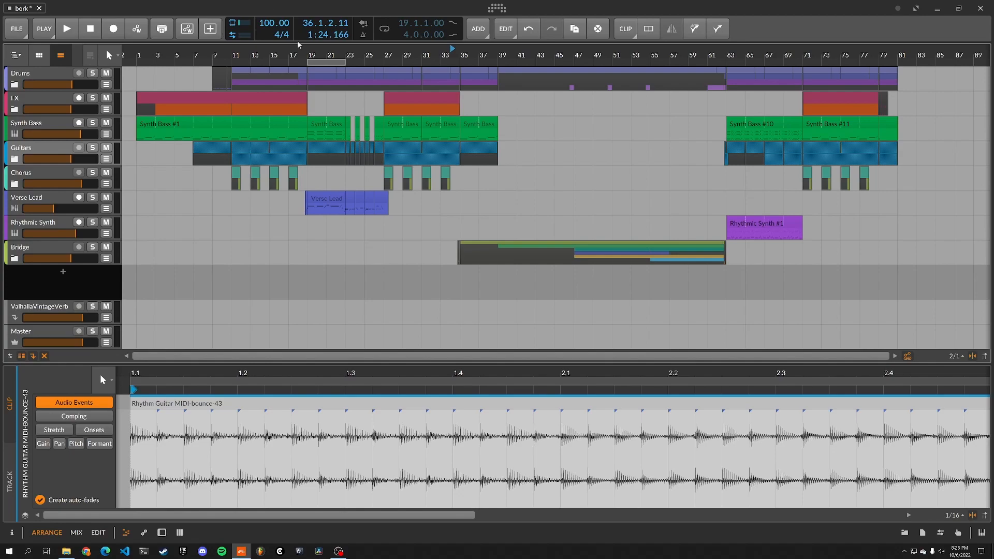
Play the launcher clips in the mixer view, switching Angry Circuit to its second clip and Irrupt Kit 5 to its fourth
click(95, 34)
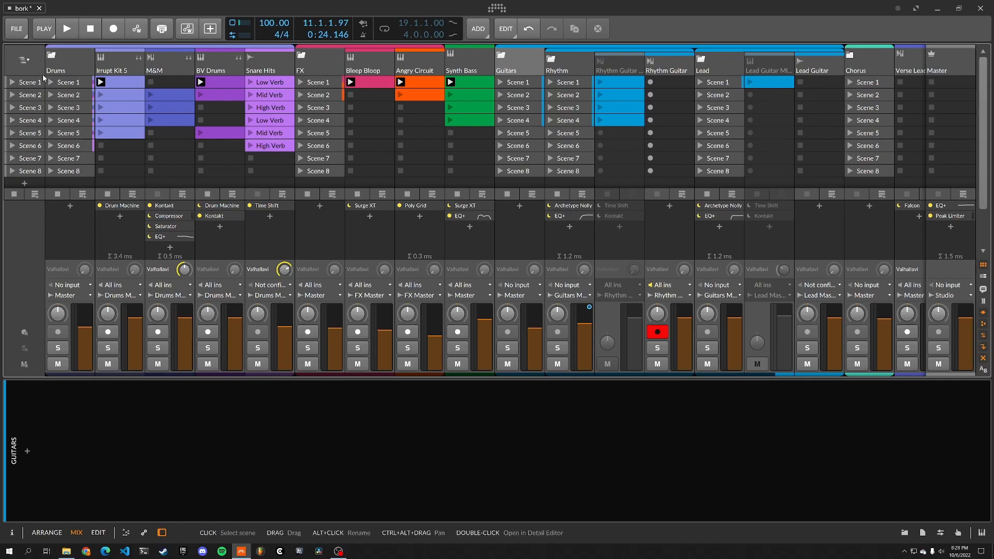
click(72, 31)
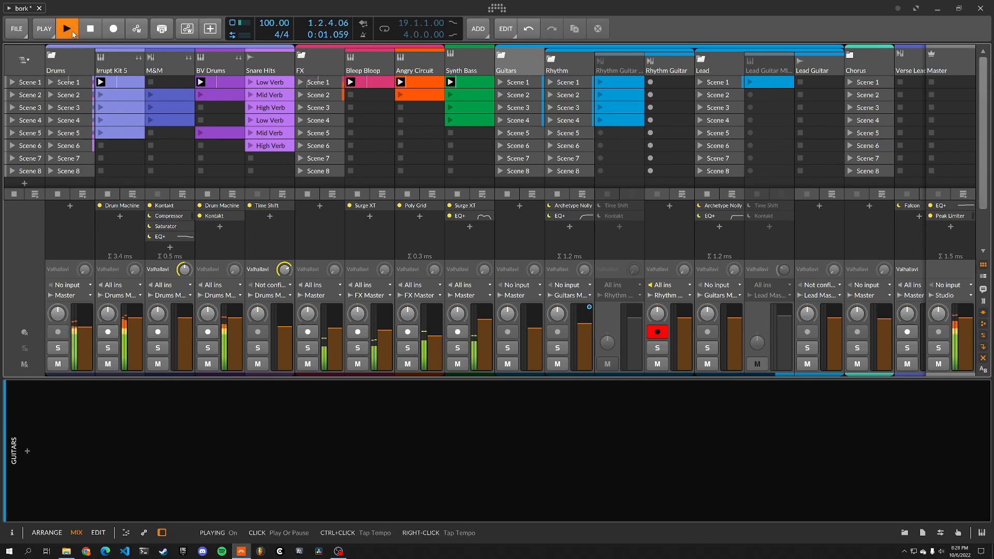
click(401, 94)
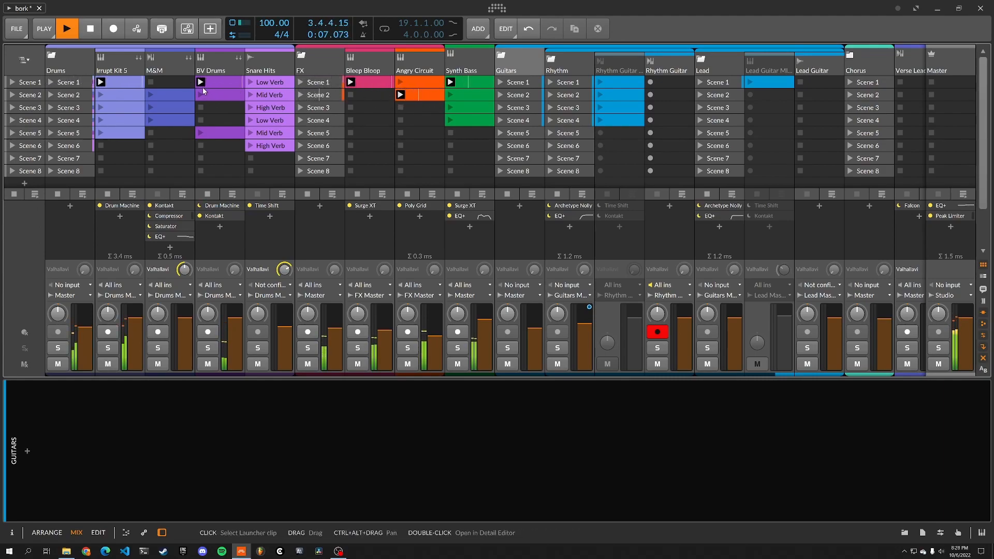
click(101, 119)
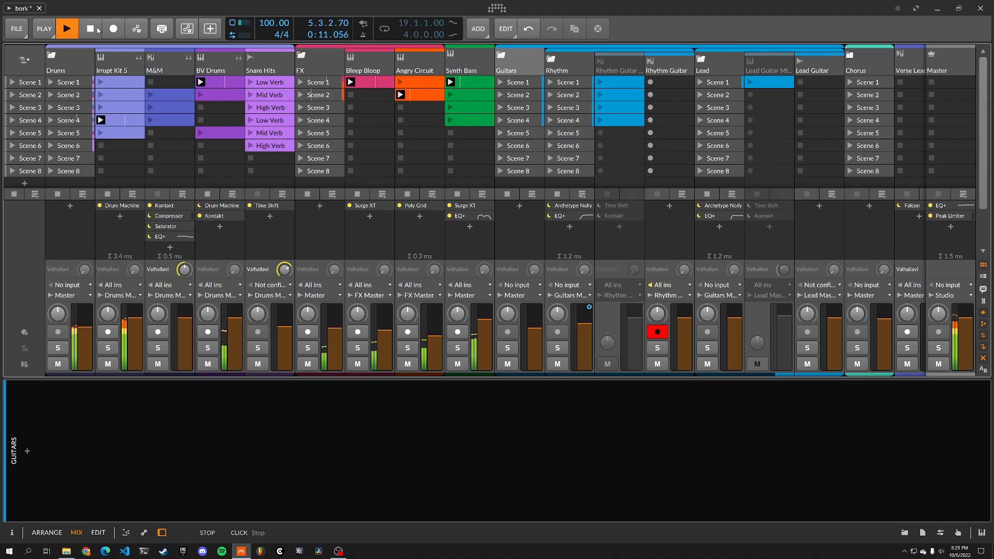
key(space)
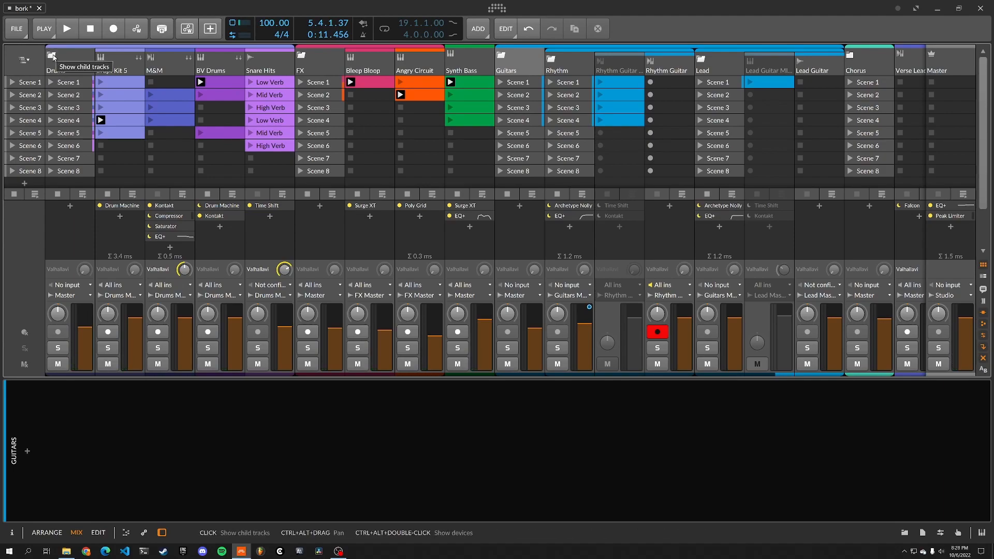
Collapse the Drums, FX and Guitars groups in the mixer view and expand them again
click(52, 56)
click(101, 55)
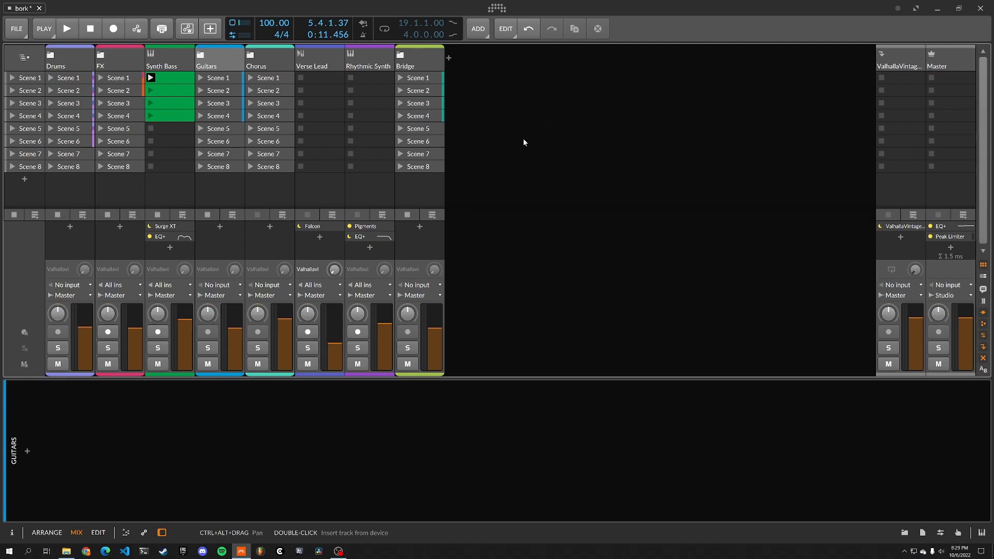
click(49, 56)
click(305, 58)
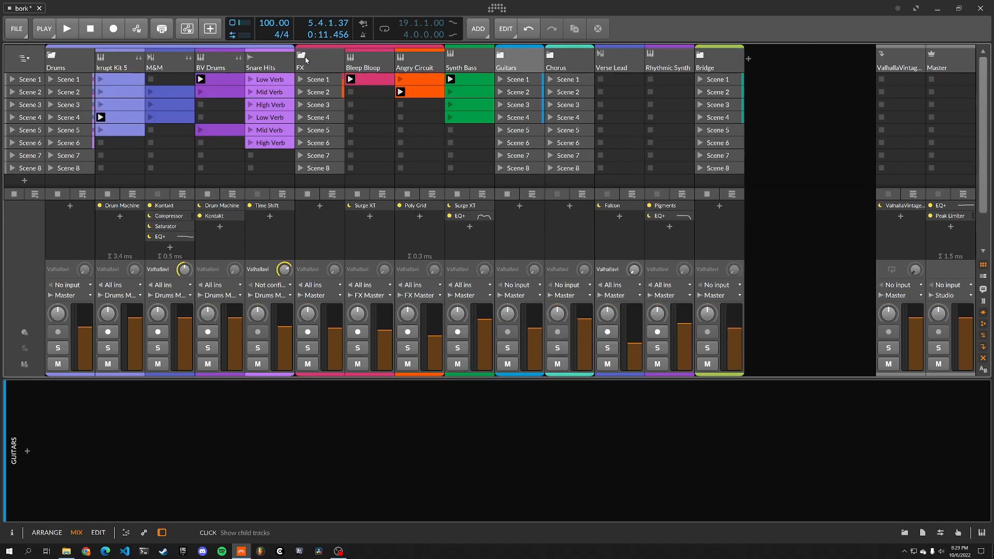
click(500, 55)
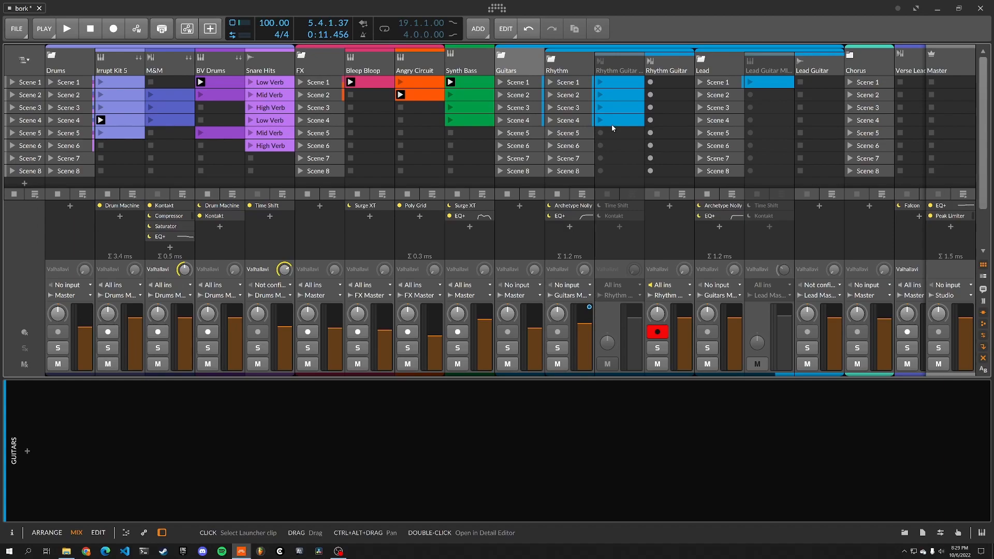
Collapse the Drums, FX and Guitars groups in the mixer view so only top-level tracks are listed
click(52, 56)
click(101, 55)
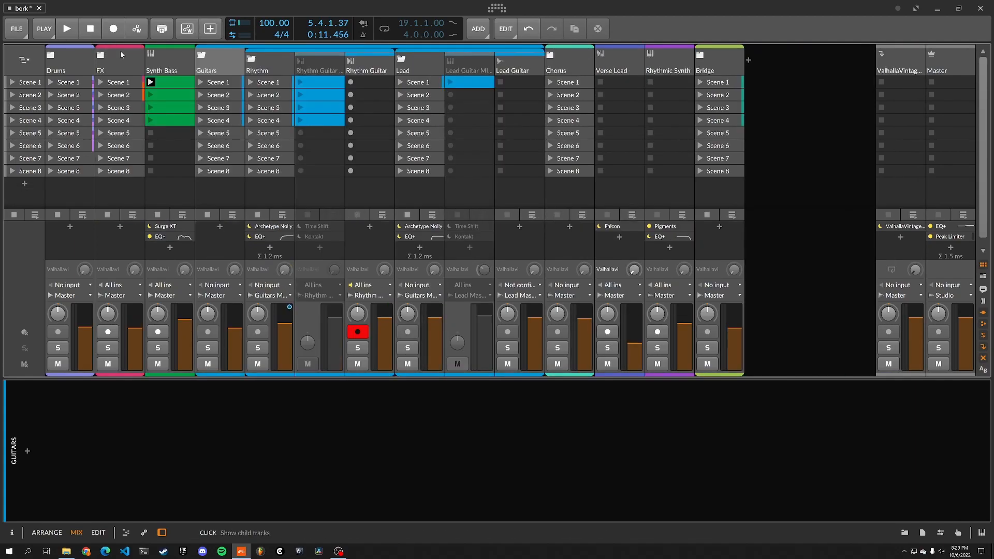
click(205, 53)
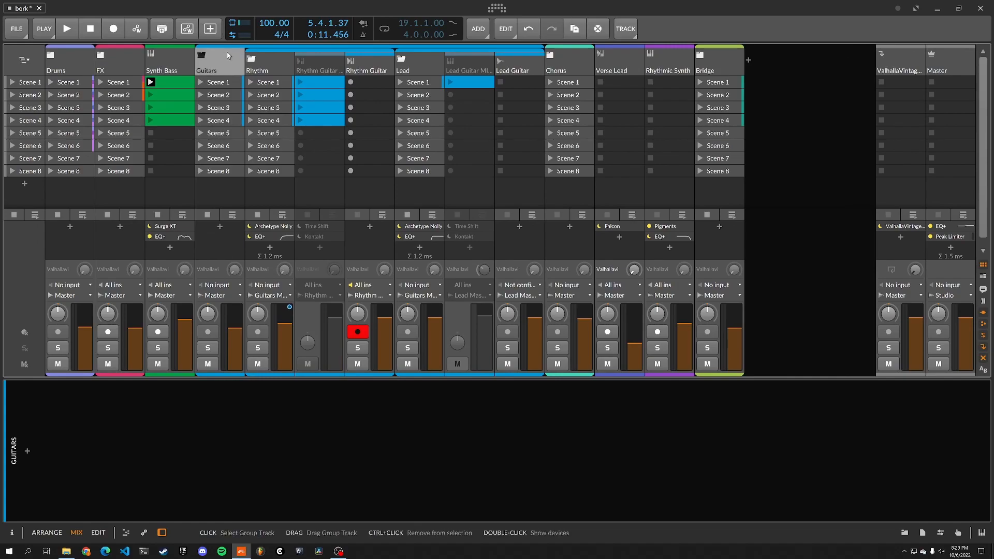
click(201, 55)
click(251, 55)
click(251, 55)
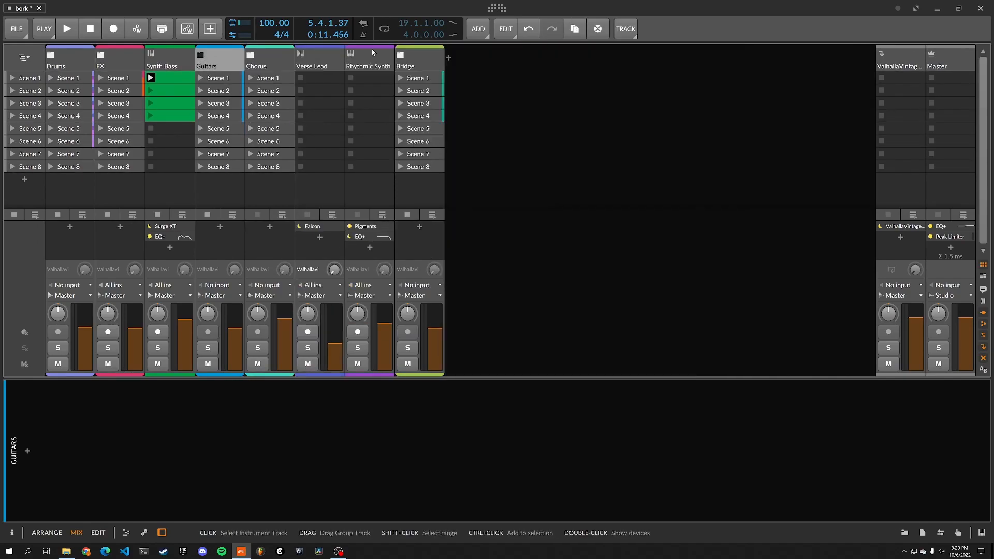
Return to the Arrange view and briefly display the clip launcher's scenes beside the timeline
click(532, 149)
key(alt+1)
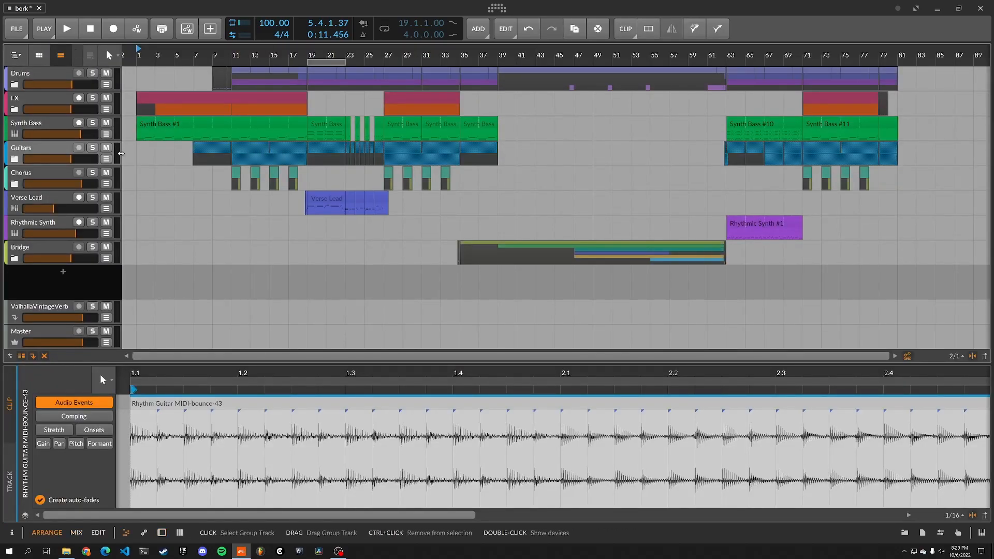
click(39, 55)
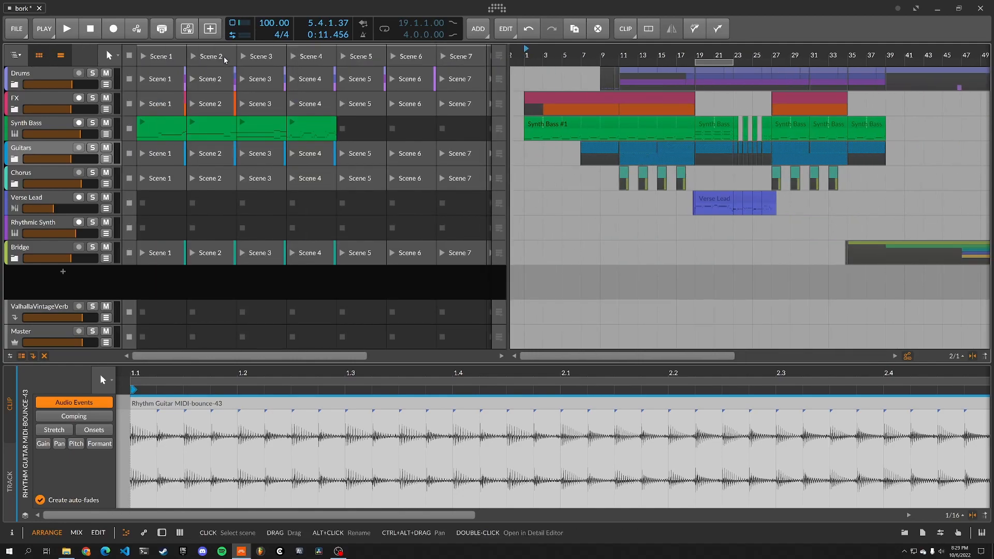
drag(162, 55, 528, 56)
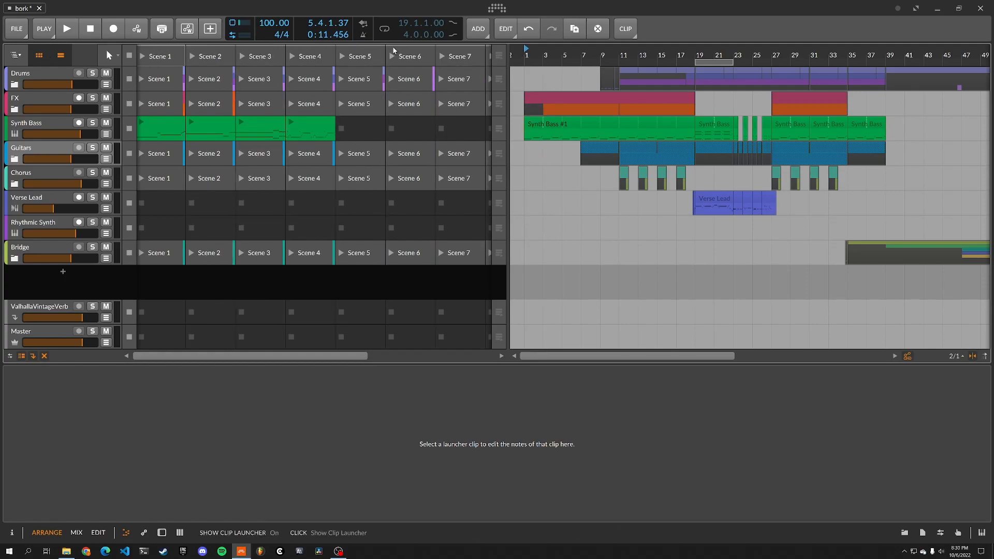
click(39, 56)
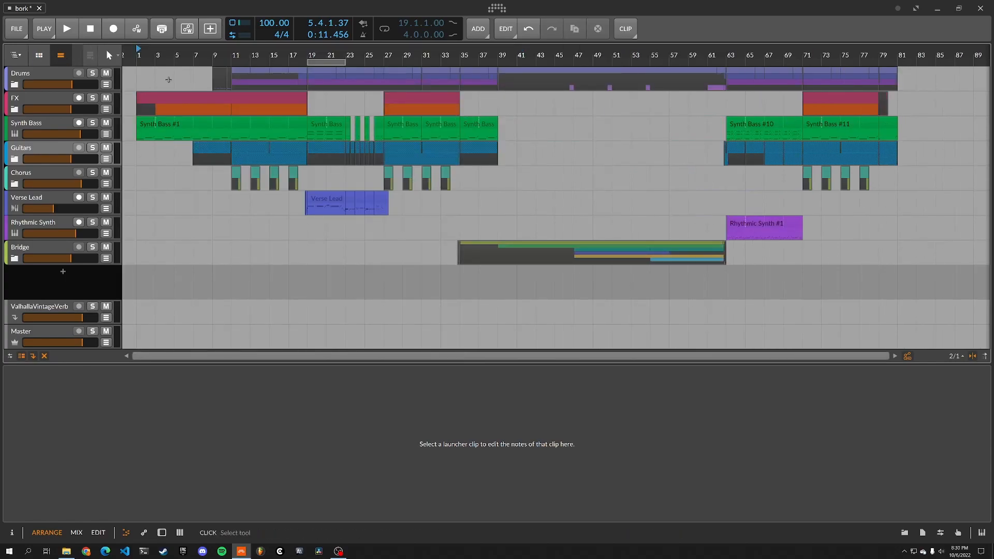
Set the playback position to bar 21 and display the Verse Lead clip's notes
click(235, 248)
drag(223, 249, 304, 60)
drag(323, 286, 381, 51)
click(323, 271)
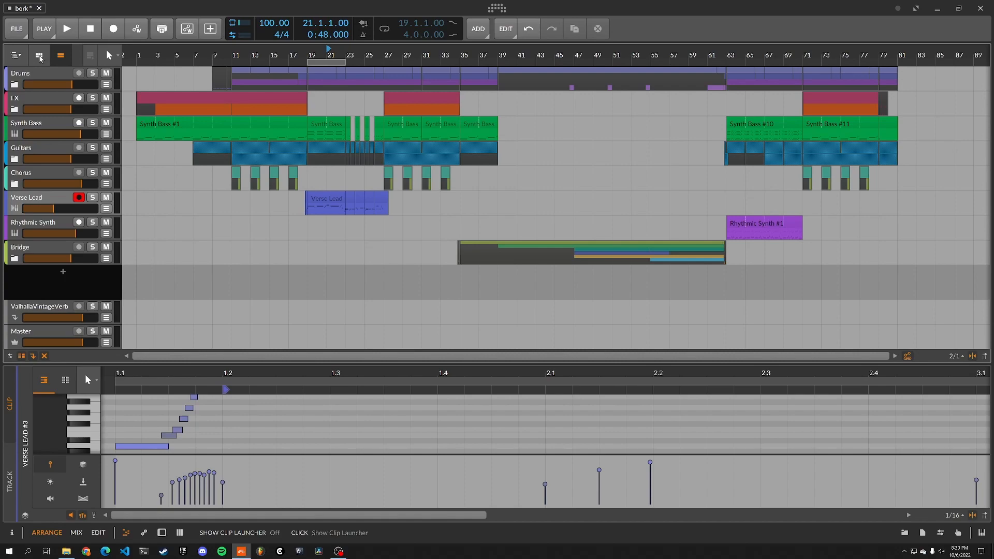
Show and hide the clip launcher repeatedly to compare its scenes with the arrangement timeline
click(40, 56)
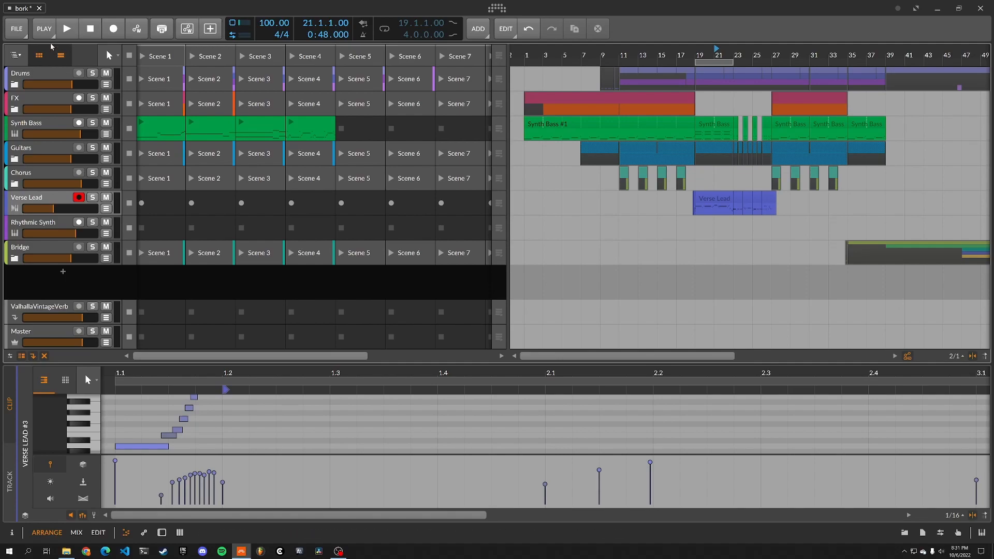
click(39, 55)
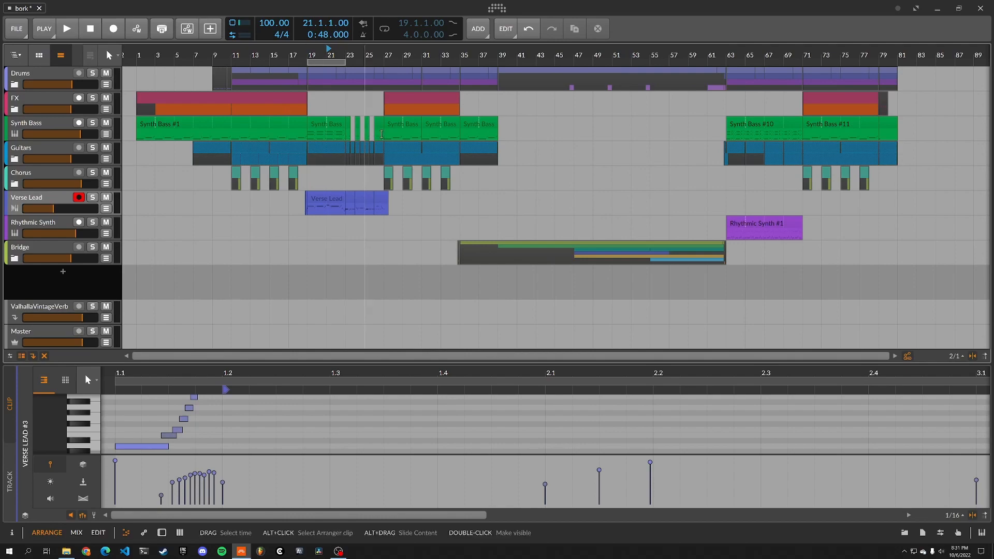
drag(512, 127, 512, 133)
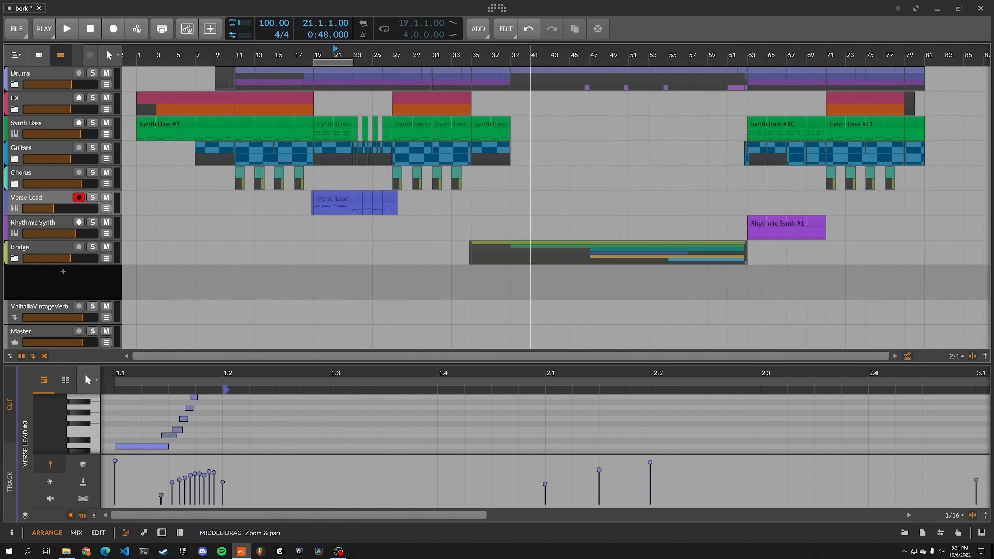
click(38, 55)
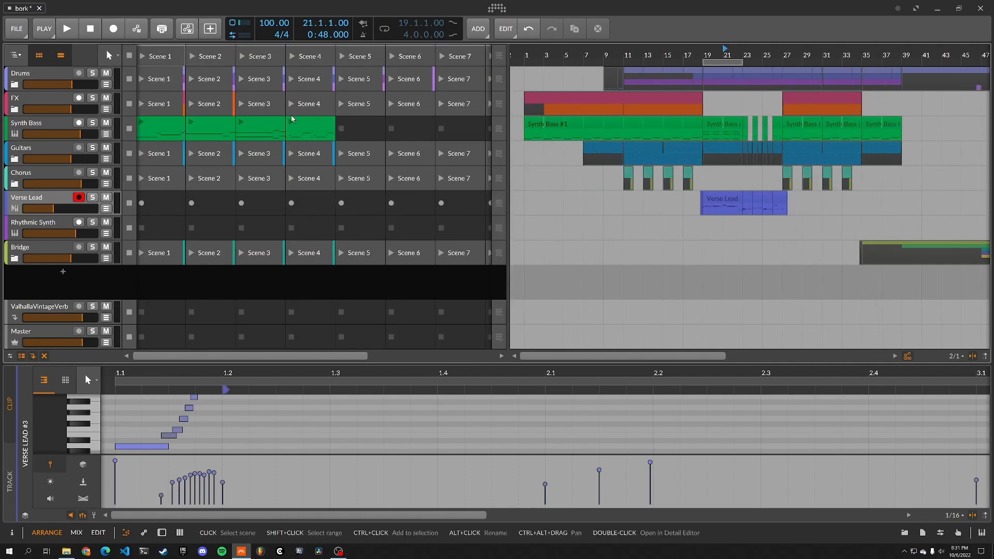
click(39, 55)
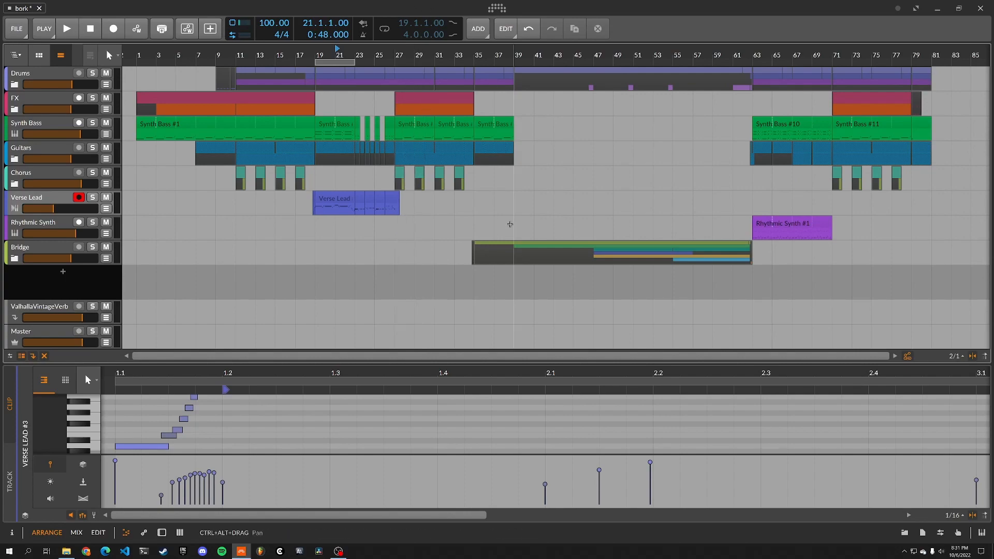
Select the Rhythmic Synth track and set the playback position to bar 43
click(510, 224)
click(528, 204)
click(543, 191)
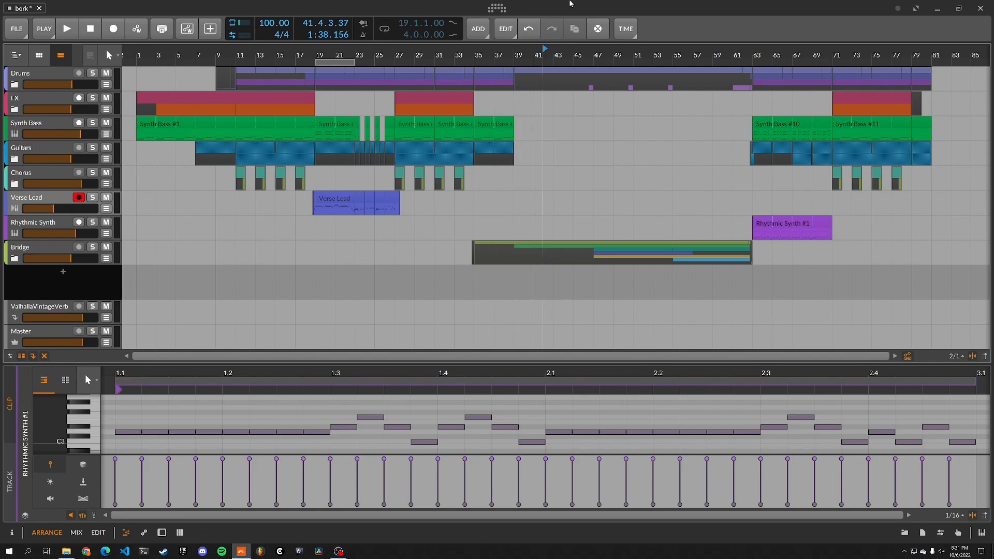
click(417, 223)
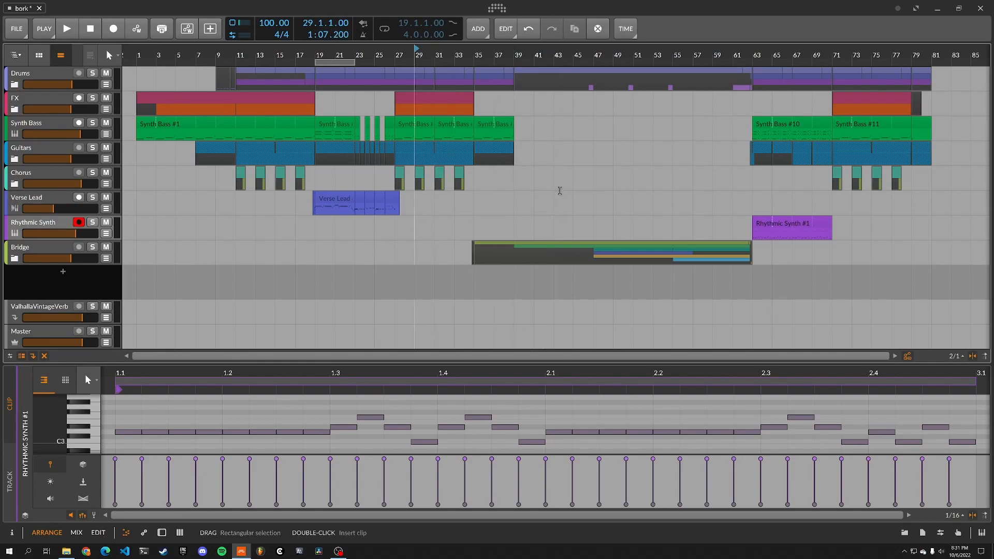
click(559, 191)
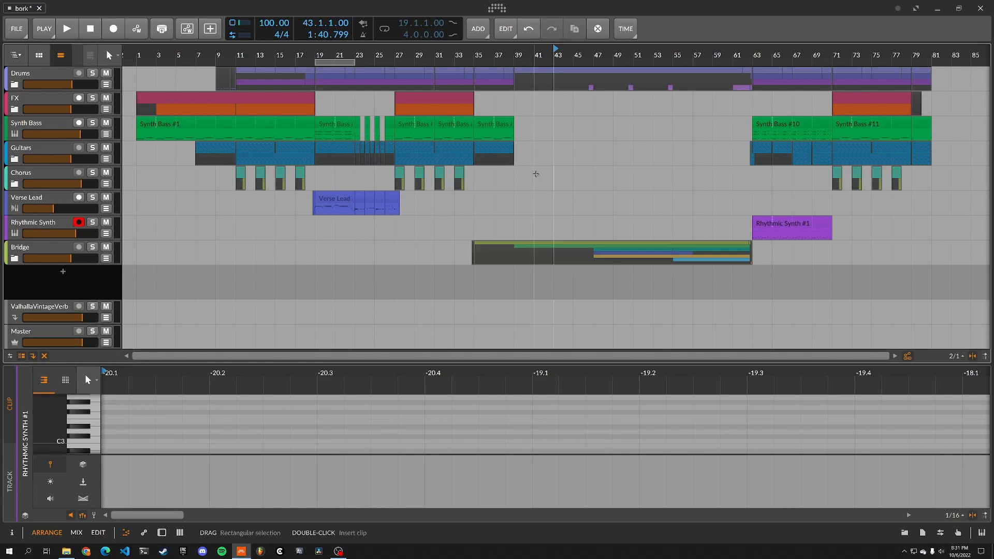
Compare the arrangement with the clip launcher and the mixer view, finishing on the arrangement alone
click(39, 55)
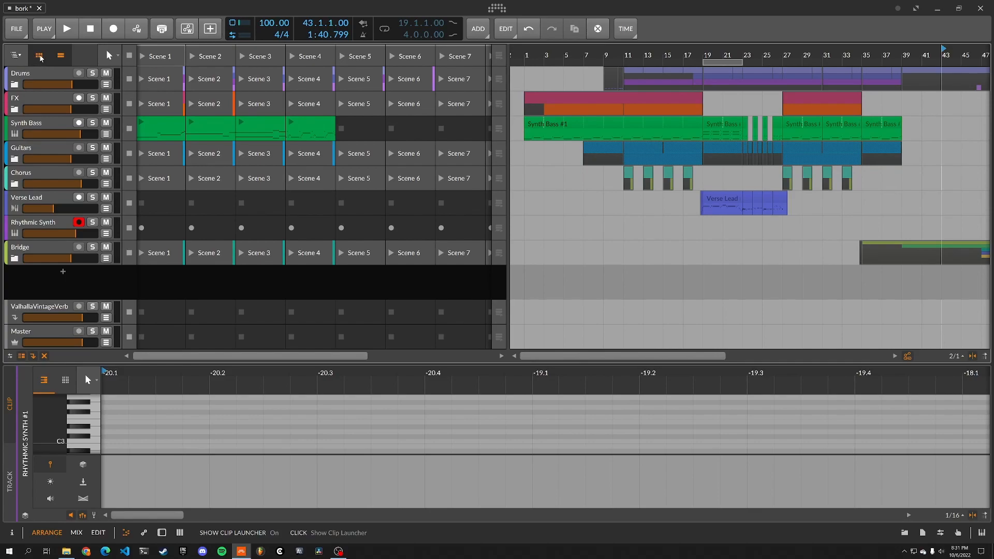
click(40, 55)
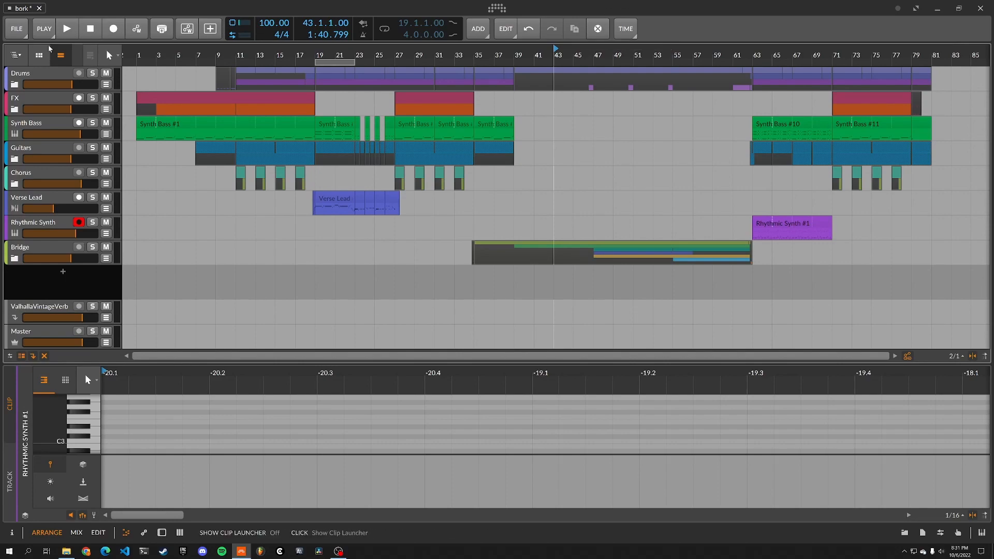
key(alt+2)
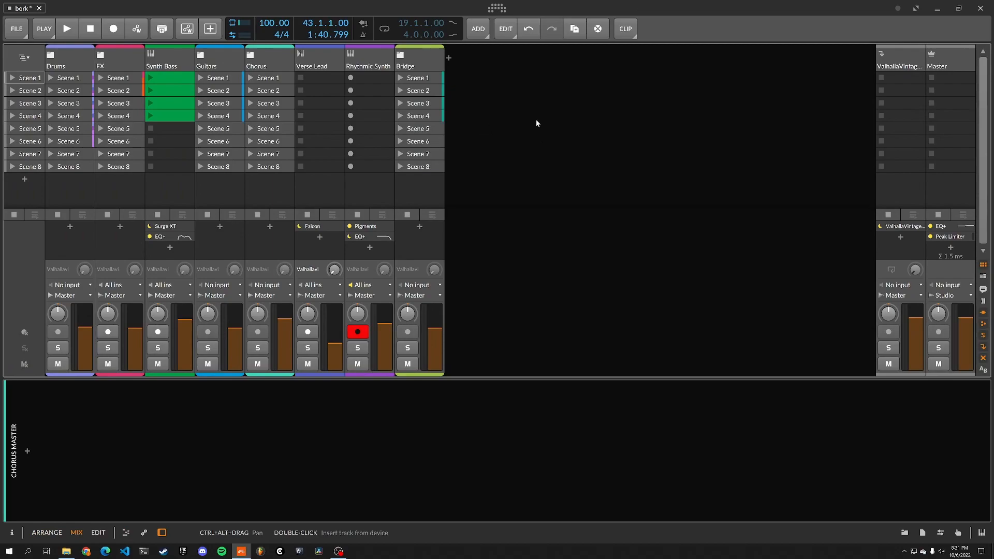
key(alt+1)
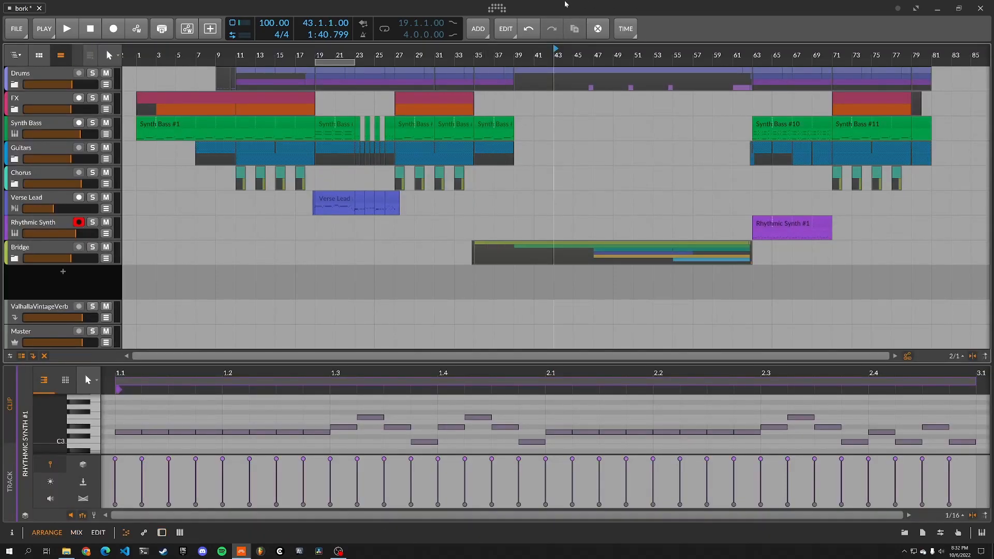
click(41, 58)
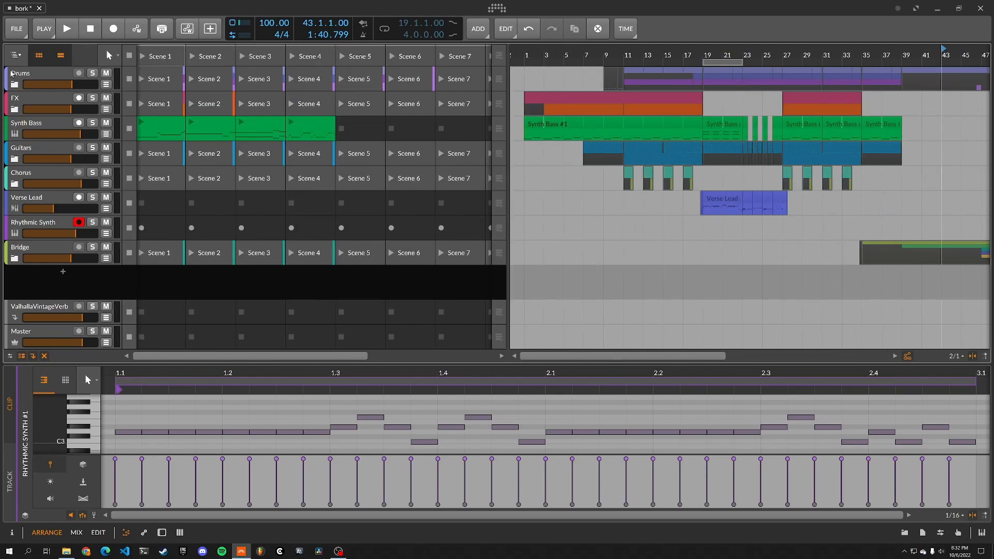
click(40, 55)
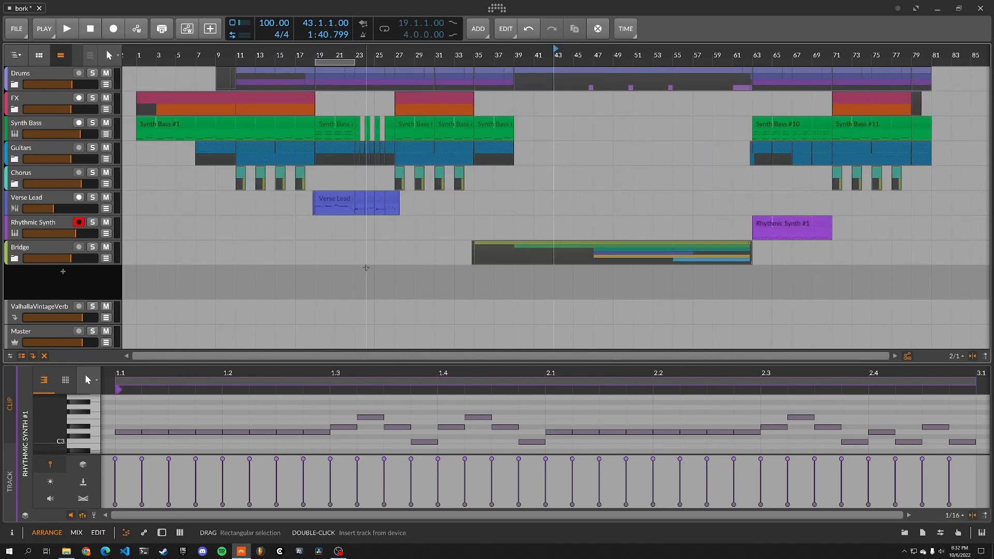